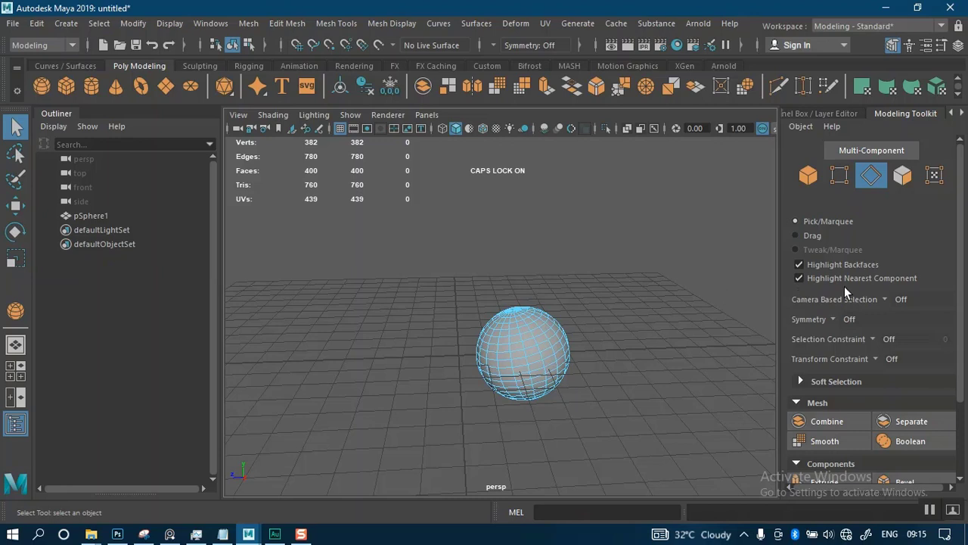
pyautogui.scroll(-3, 844, 292)
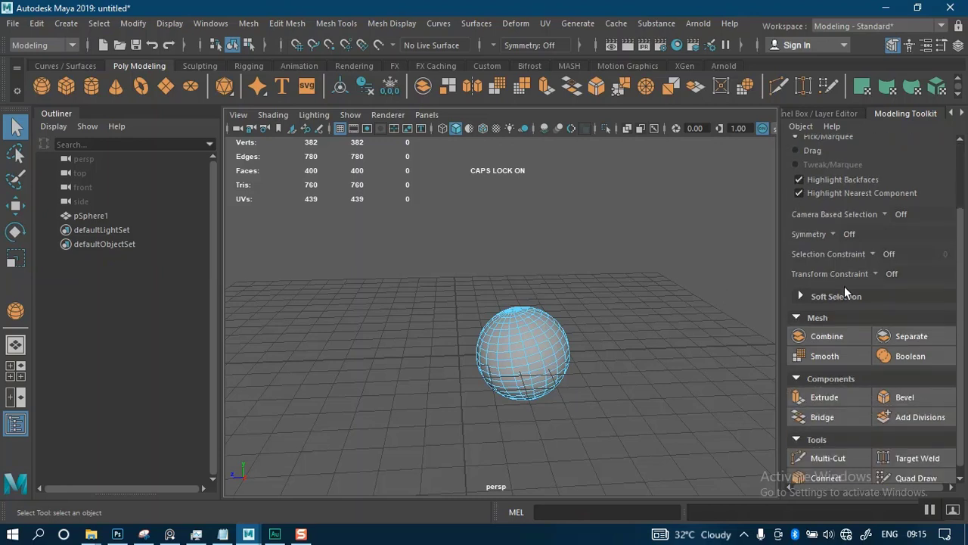
pyautogui.scroll(-1, 842, 251)
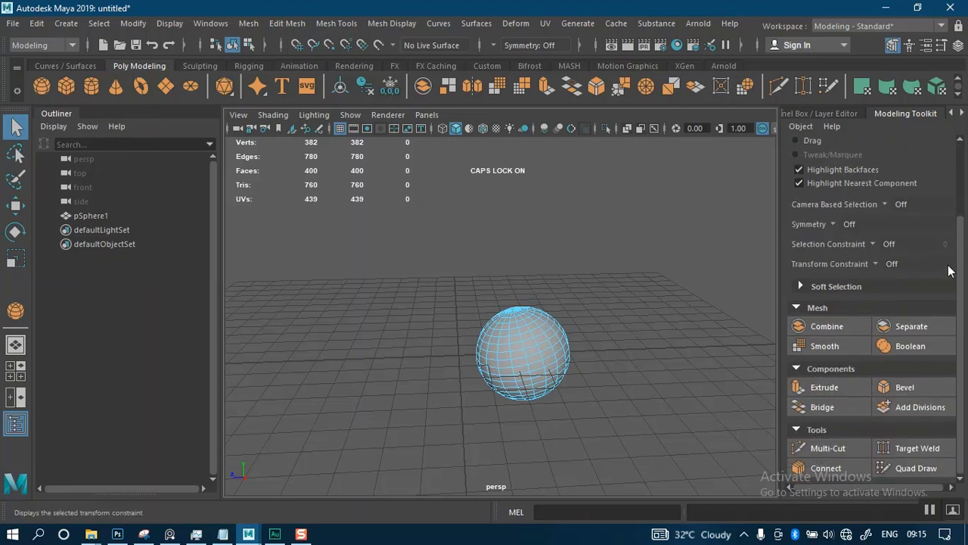
pyautogui.scroll(5, 950, 272)
pyautogui.scroll(-5, 951, 333)
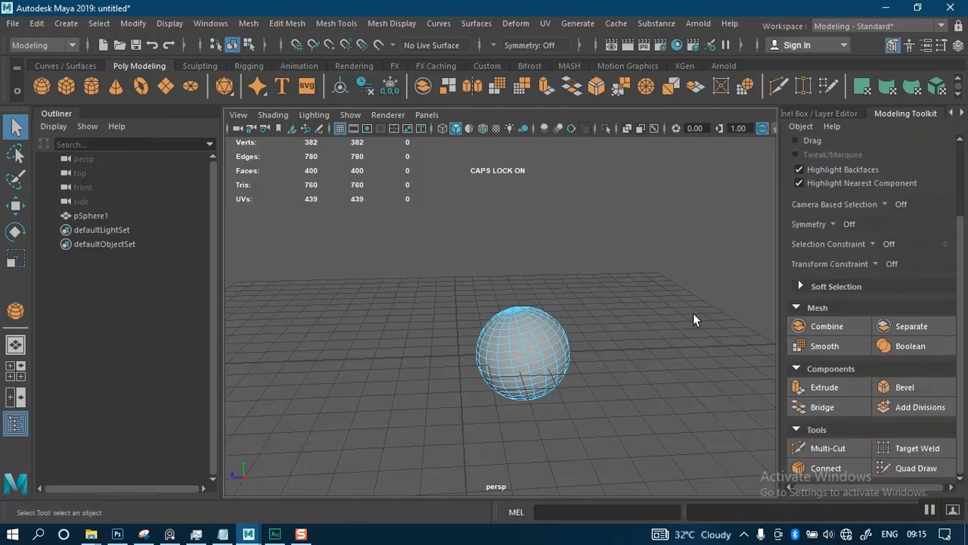
# Step: Return the polygon sphere to object mode and delete it from the scene
pyautogui.keyDown('alt'); pyautogui.moveTo(556, 314); pyautogui.dragTo(557, 283, button='middle'); pyautogui.keyUp('alt')
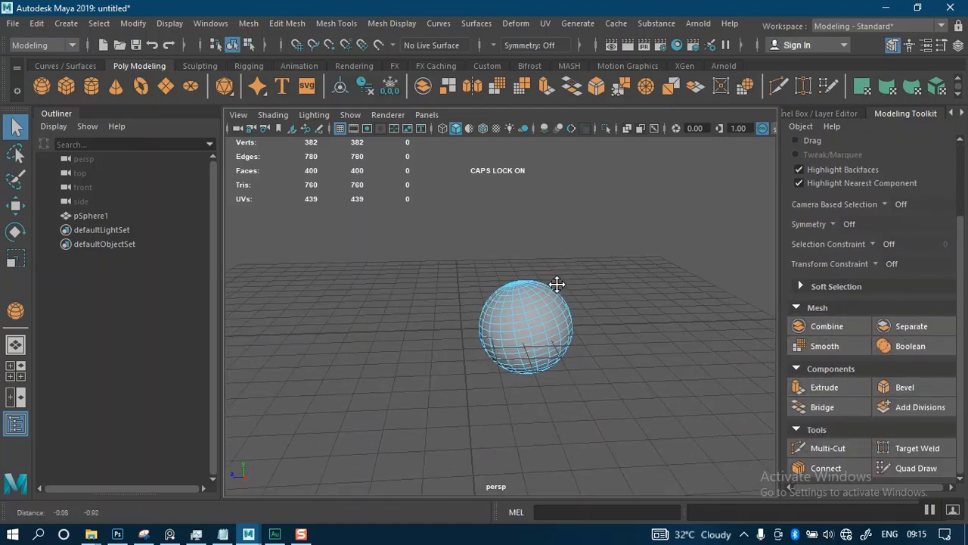
pyautogui.scroll(3, 578, 316)
pyautogui.keyDown('alt'); pyautogui.moveTo(583, 320); pyautogui.dragTo(582, 329, button='middle'); pyautogui.keyUp('alt')
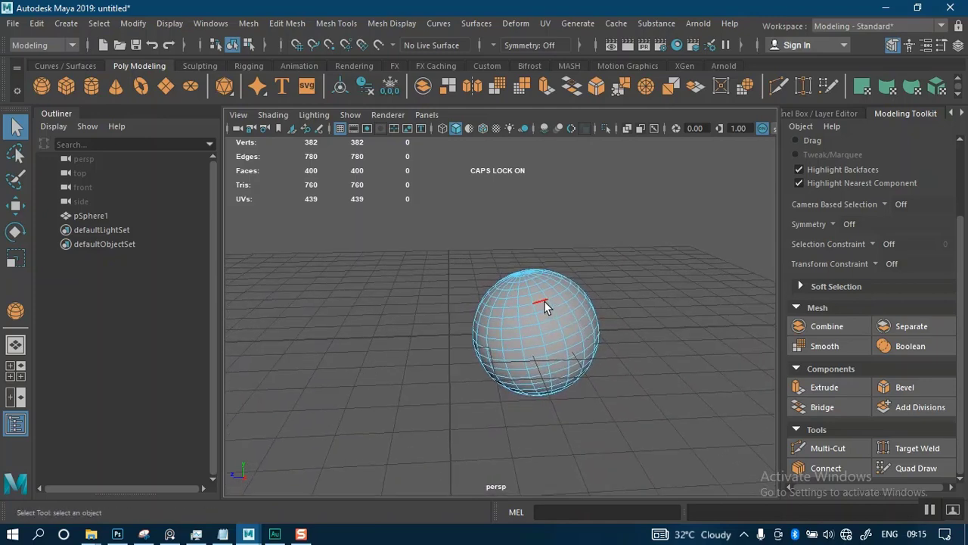
pyautogui.moveTo(544, 310); pyautogui.dragTo(605, 120, button='right')
pyautogui.click(493, 257)
pyautogui.click(524, 321)
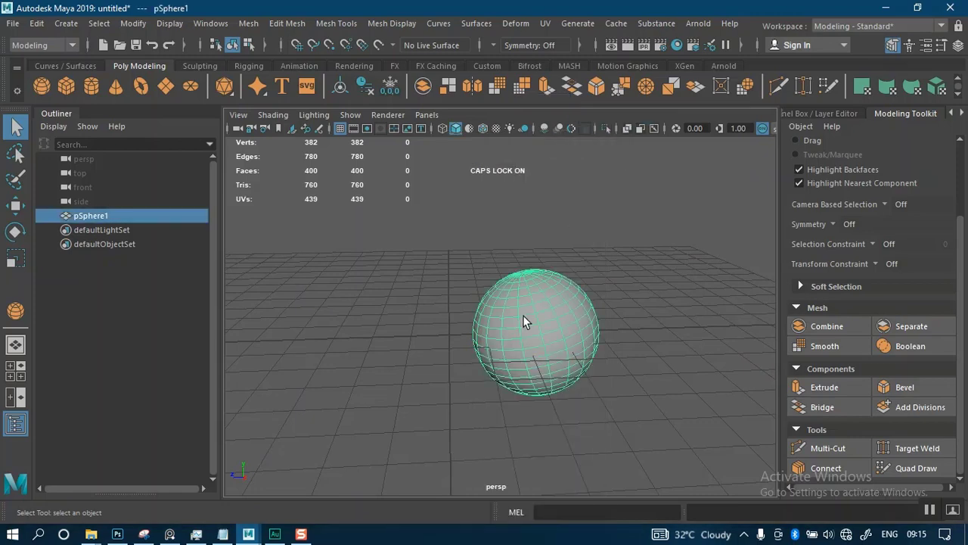
pyautogui.press('Delete')
# Step: Create a polygon cube, drawing its rectangular base around the grid centre in the top view and pulling up its height
pyautogui.keyDown('alt'); pyautogui.moveTo(525, 356); pyautogui.dragTo(505, 344); pyautogui.keyUp('alt')
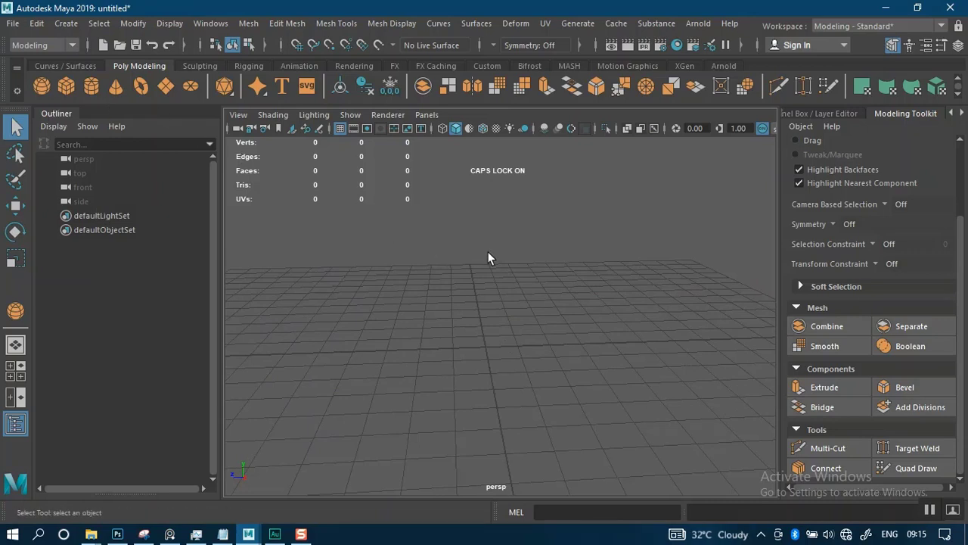
pyautogui.keyDown('shift'); pyautogui.moveTo(488, 252); pyautogui.dragTo(442, 501, button='right'); pyautogui.keyUp('shift')
pyautogui.moveTo(542, 271)
pyautogui.keyDown('shift'); pyautogui.mouseDown(button='right')
pyautogui.moveTo(541, 254)
pyautogui.moveTo(529, 284)
pyautogui.mouseUp(button='right'); pyautogui.keyUp('shift')
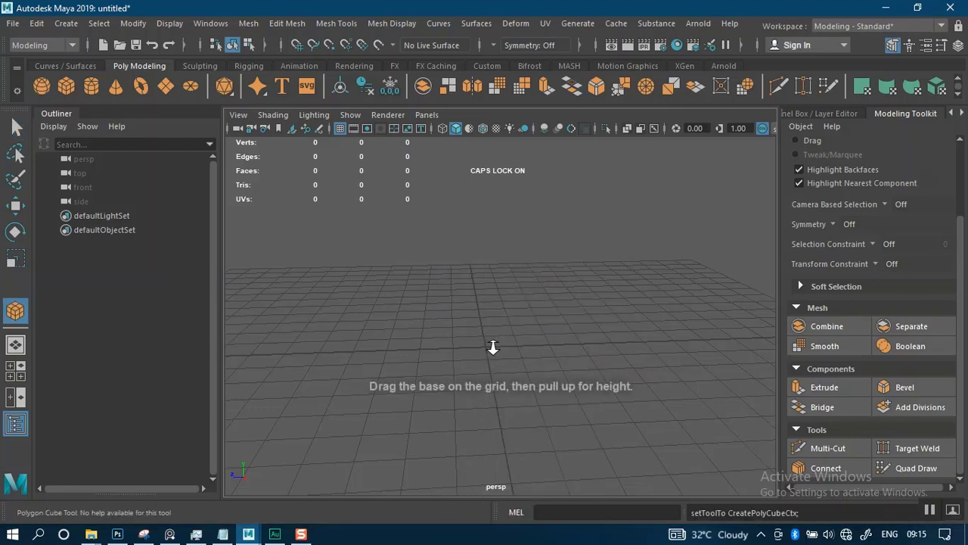
pyautogui.press('space')
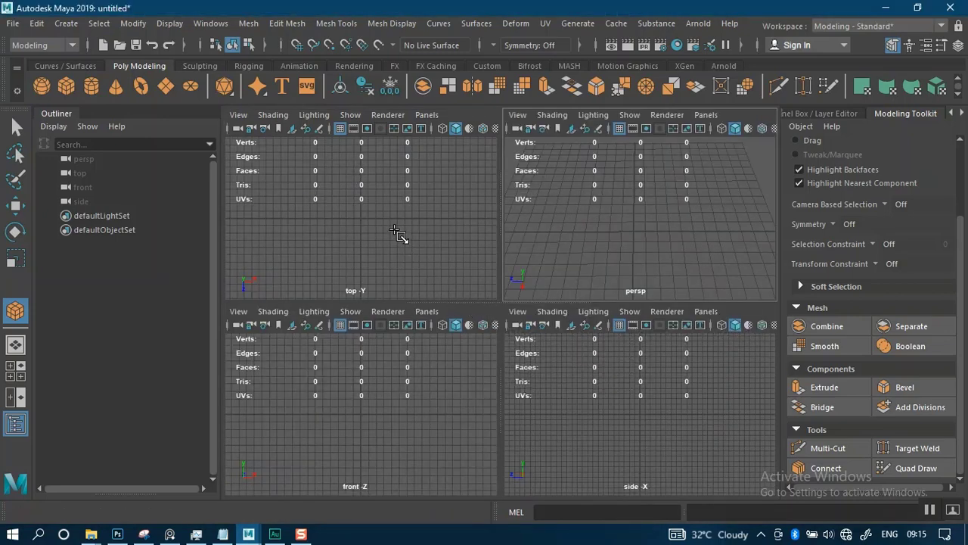
pyautogui.press('space')
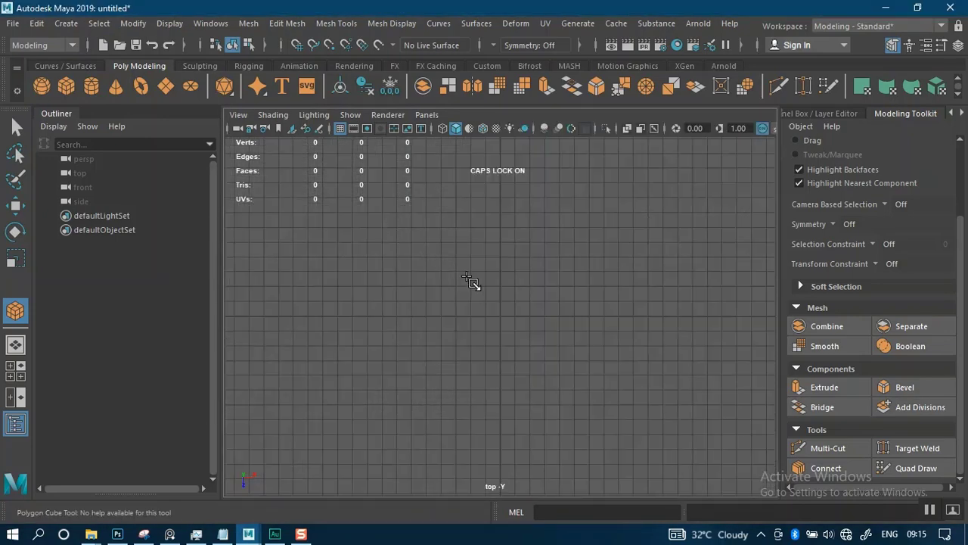
pyautogui.scroll(-10, 466, 277)
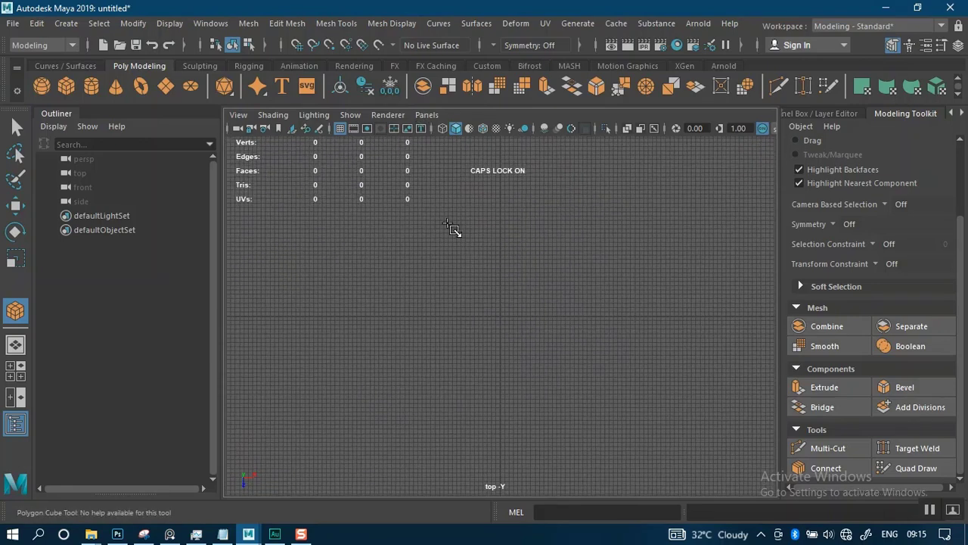
pyautogui.scroll(-5, 450, 236)
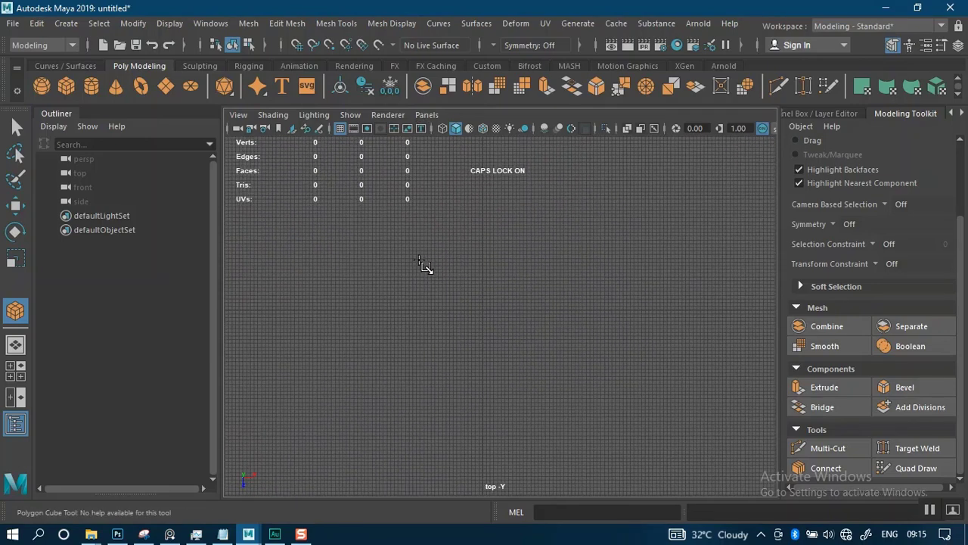
pyautogui.moveTo(406, 254); pyautogui.dragTo(557, 371)
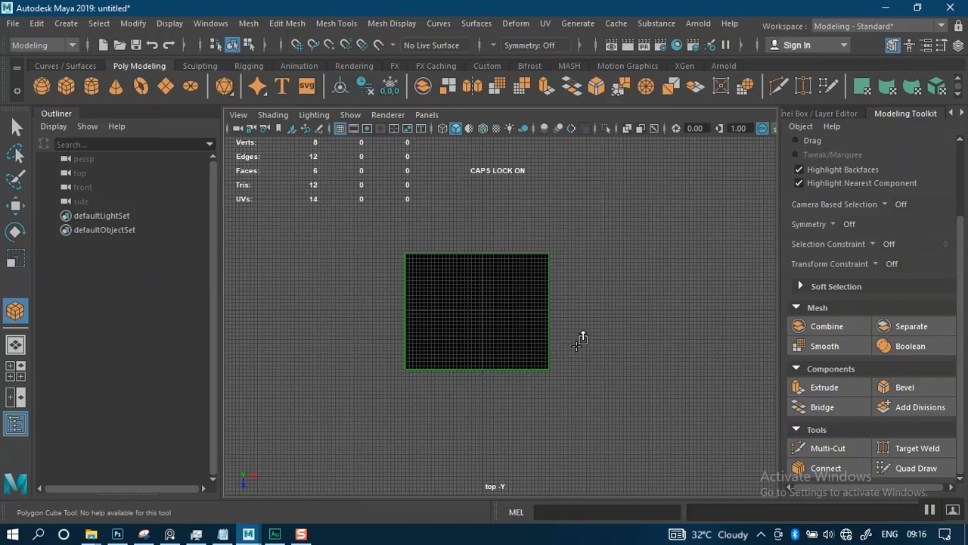
pyautogui.moveTo(576, 346); pyautogui.dragTo(607, 181)
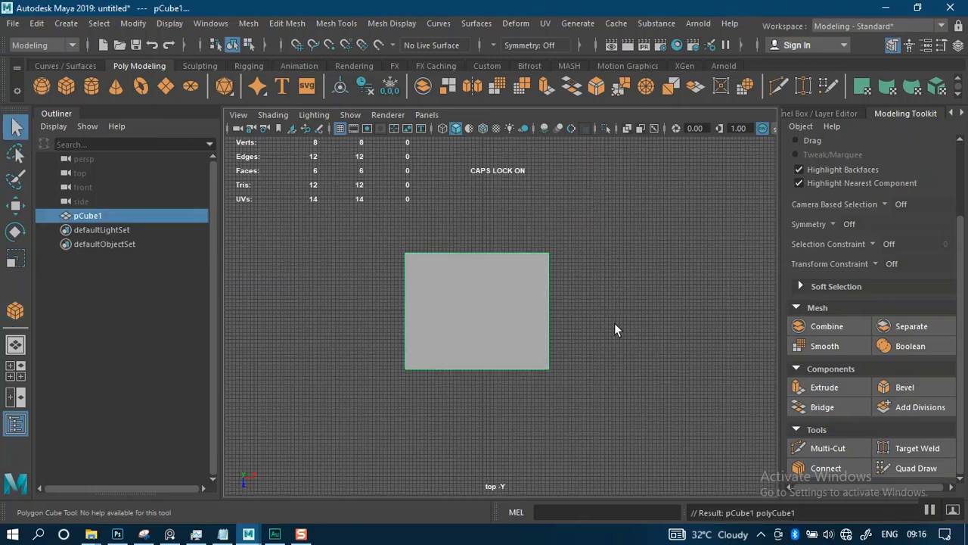
# Step: Examine the cube's proportions in the front, side and perspective views
pyautogui.press('space')
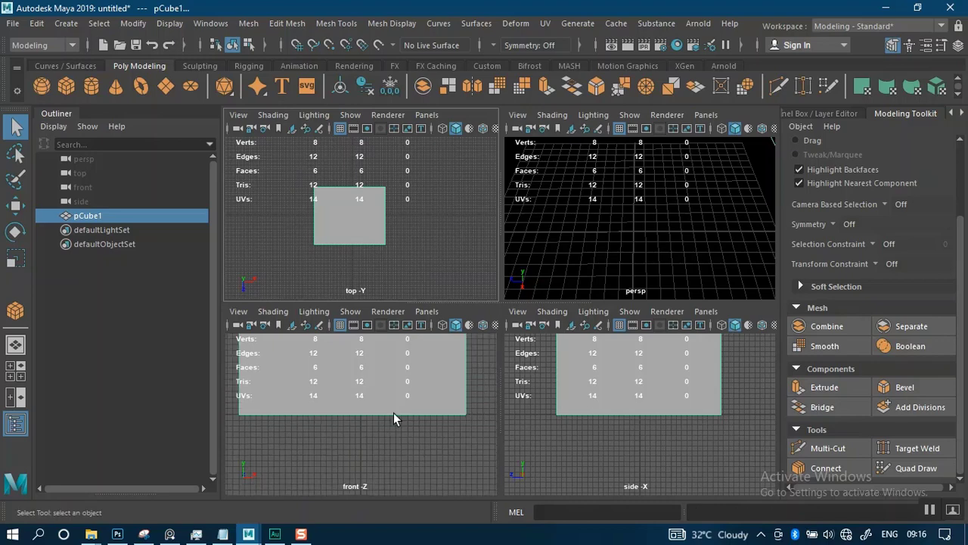
pyautogui.press('space')
pyautogui.scroll(-1, 440, 376)
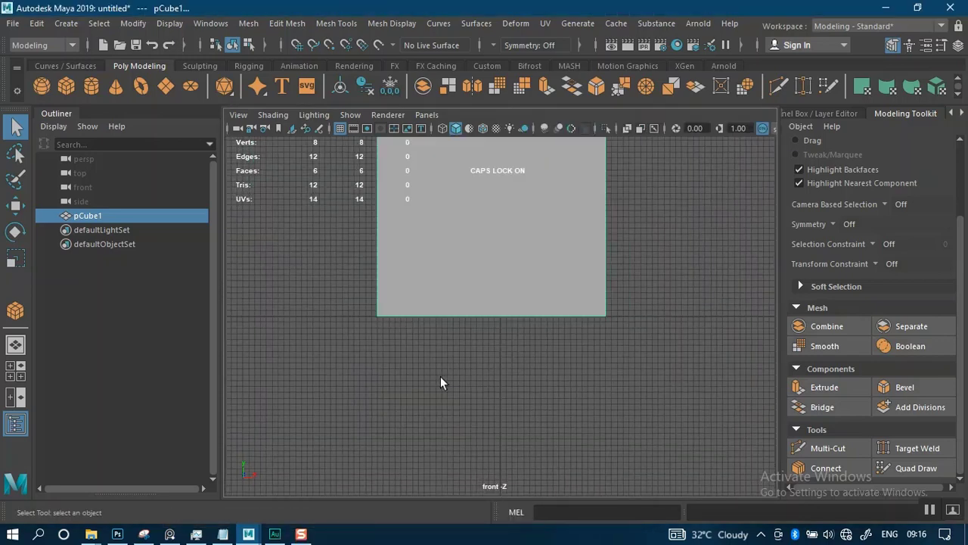
pyautogui.keyDown('alt'); pyautogui.moveTo(483, 330); pyautogui.dragTo(471, 436, button='middle'); pyautogui.keyUp('alt')
pyautogui.scroll(-2, 520, 350)
pyautogui.scroll(-1, 545, 338)
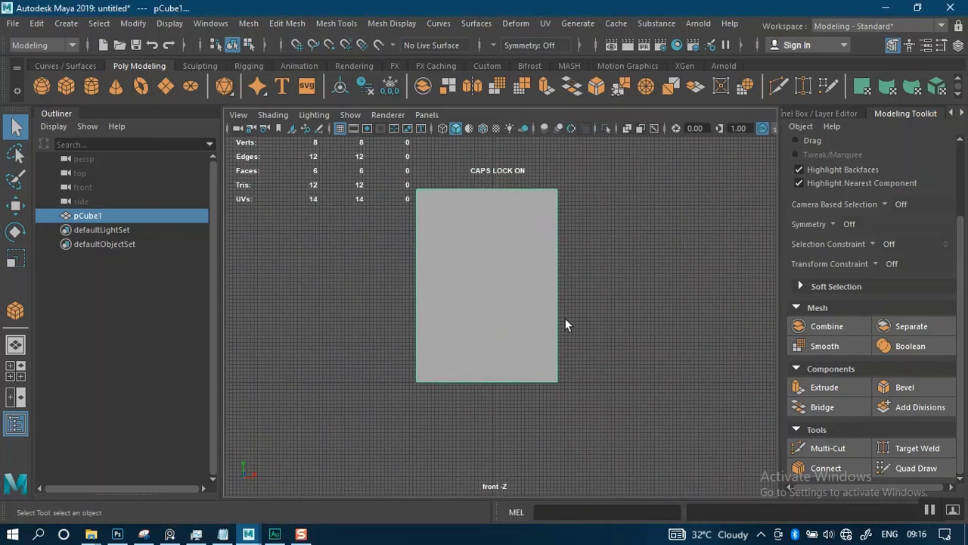
pyautogui.press('space')
pyautogui.press('space')
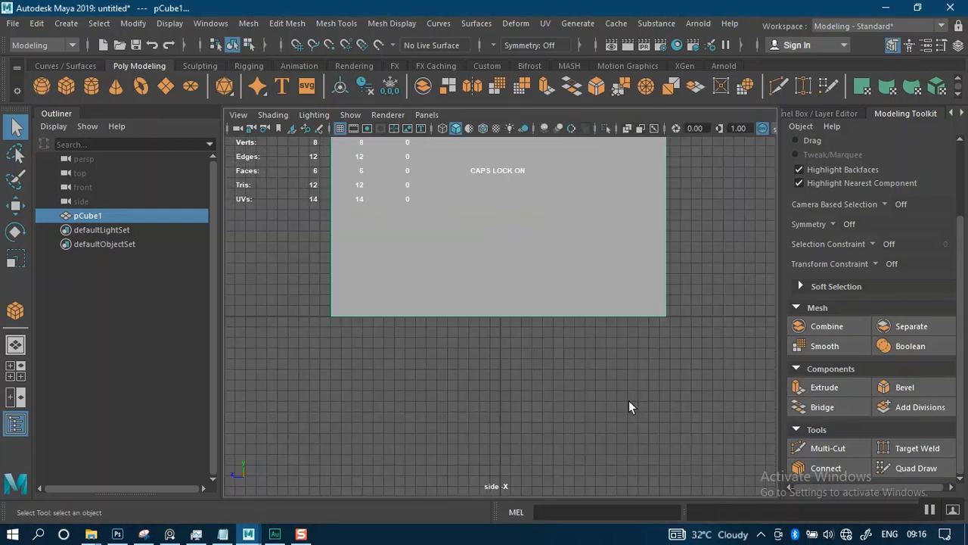
pyautogui.scroll(-3, 580, 277)
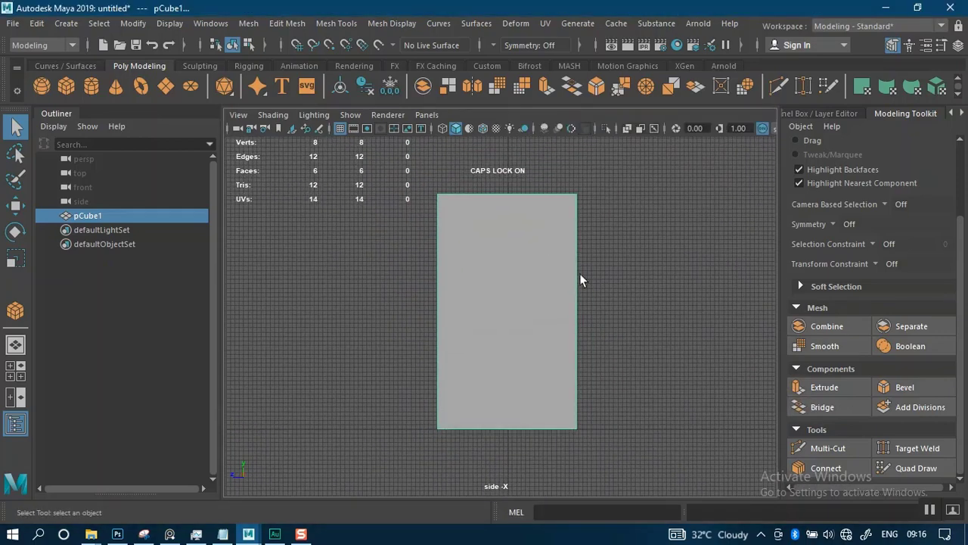
pyautogui.press('space')
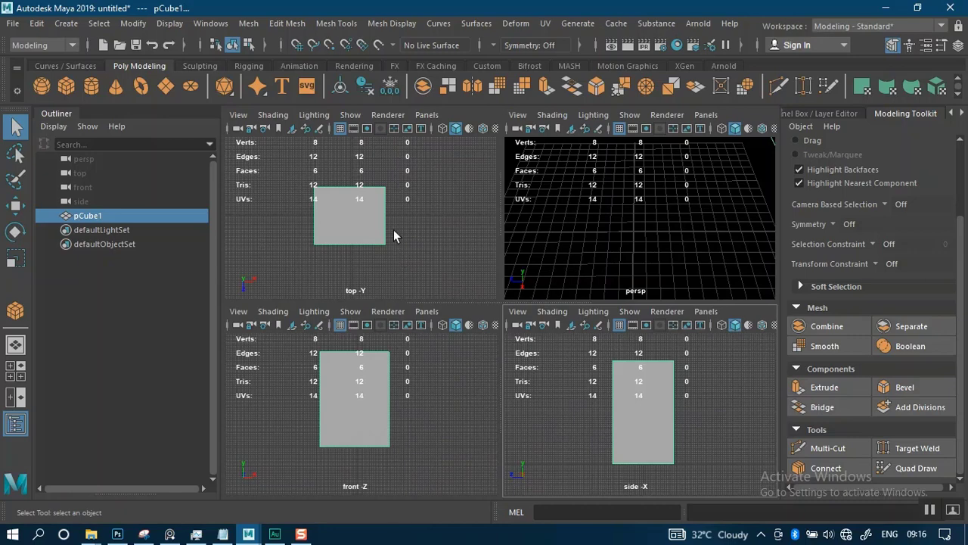
pyautogui.scroll(-2, 378, 237)
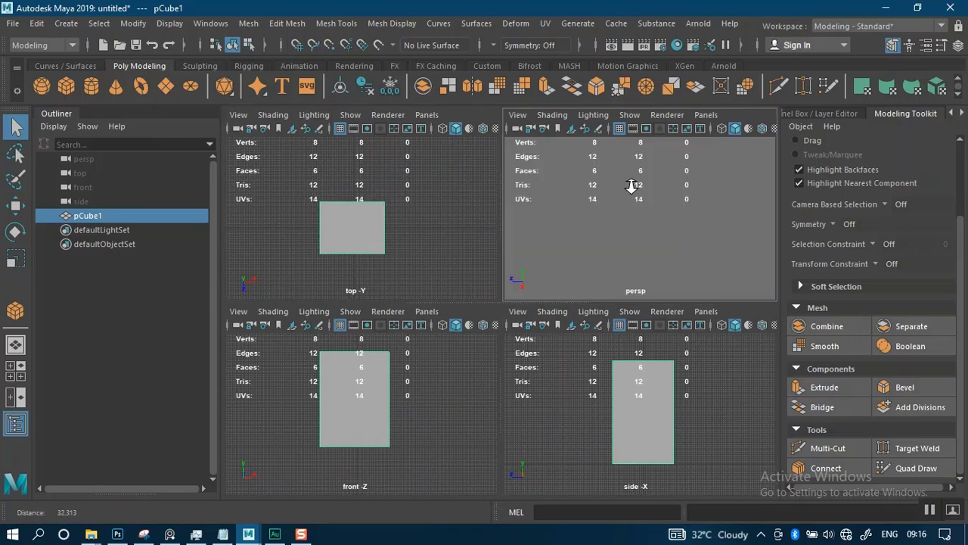
pyautogui.keyDown('alt'); pyautogui.moveTo(631, 184); pyautogui.dragTo(655, 247, button='right'); pyautogui.keyUp('alt')
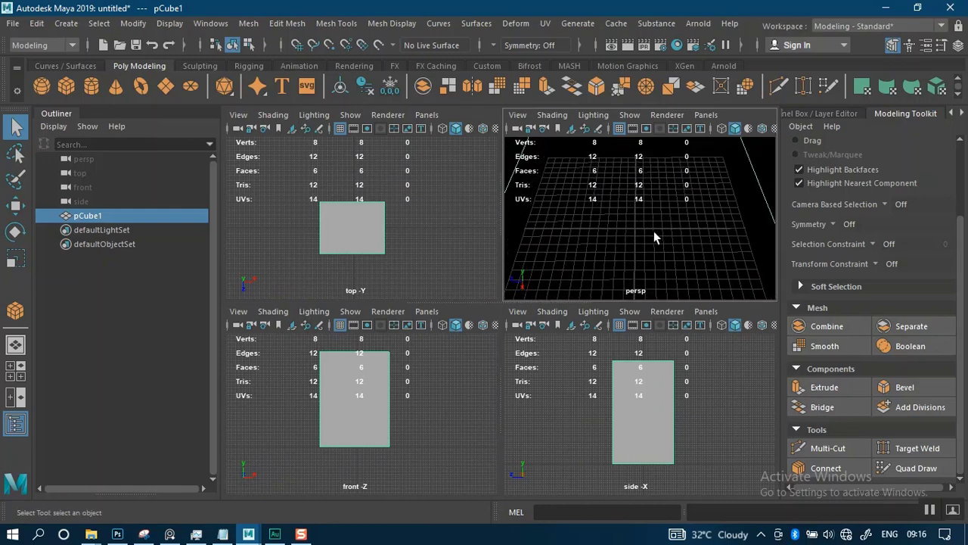
pyautogui.press('f')
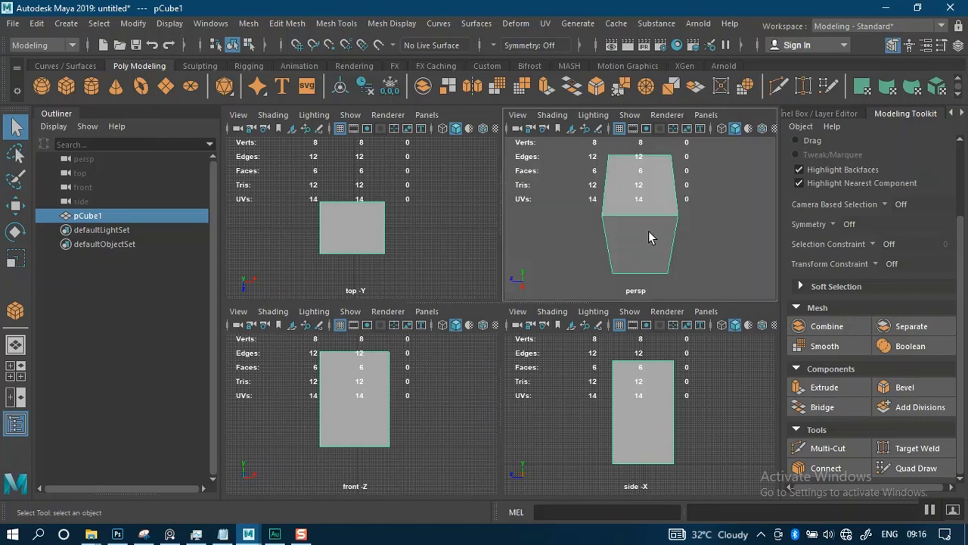
pyautogui.keyDown('alt'); pyautogui.moveTo(595, 234); pyautogui.dragTo(696, 193); pyautogui.keyUp('alt')
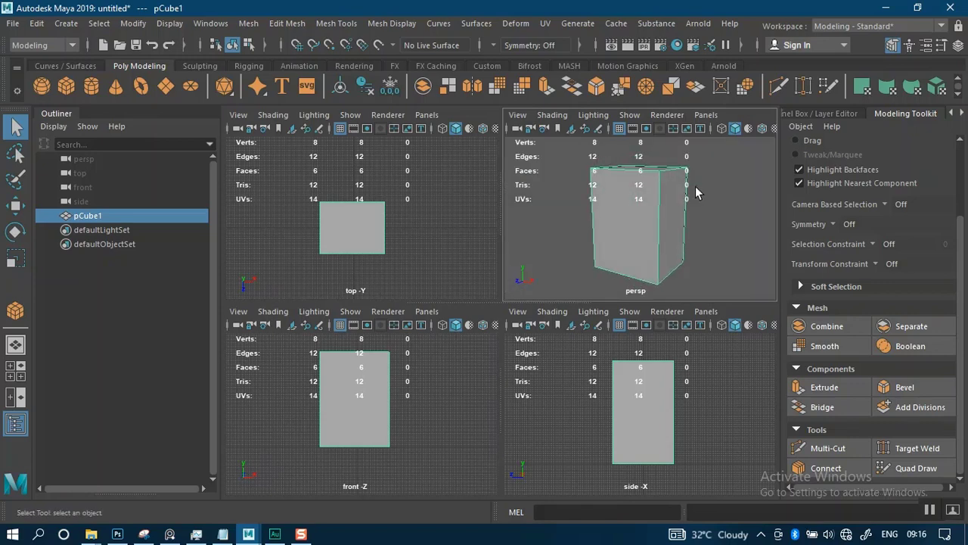
# Step: Turn off the Poly Count heads-up display in the viewports
pyautogui.click(216, 24)
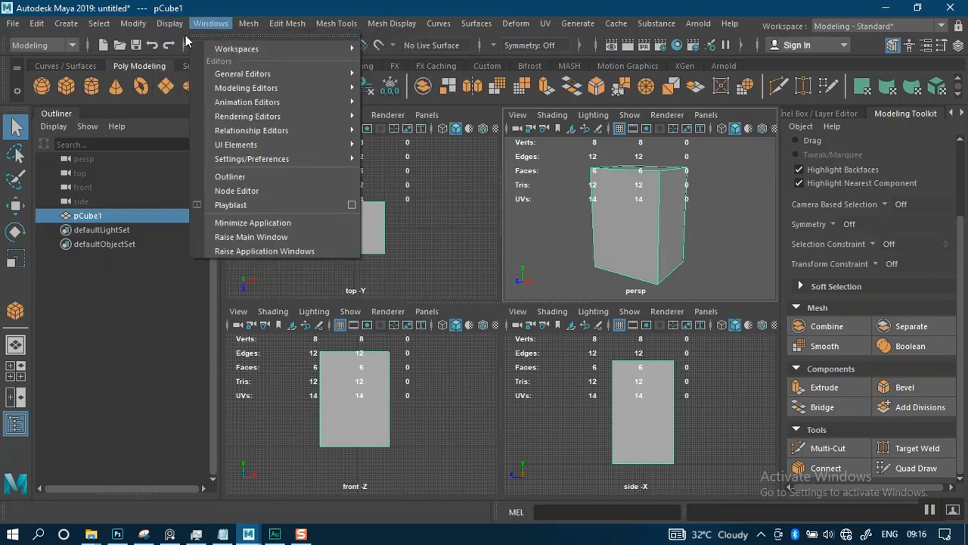
pyautogui.moveTo(167, 27)
pyautogui.moveTo(229, 76)
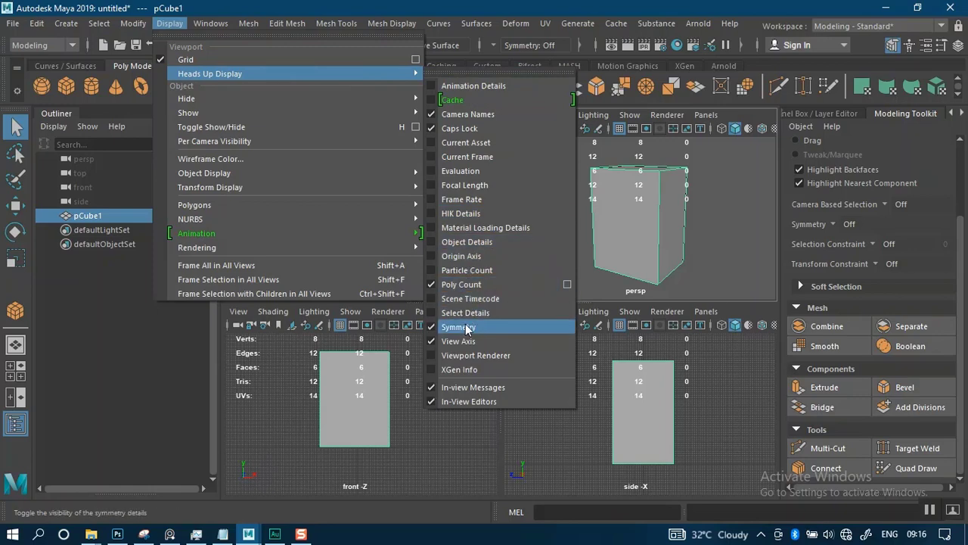
pyautogui.click(452, 285)
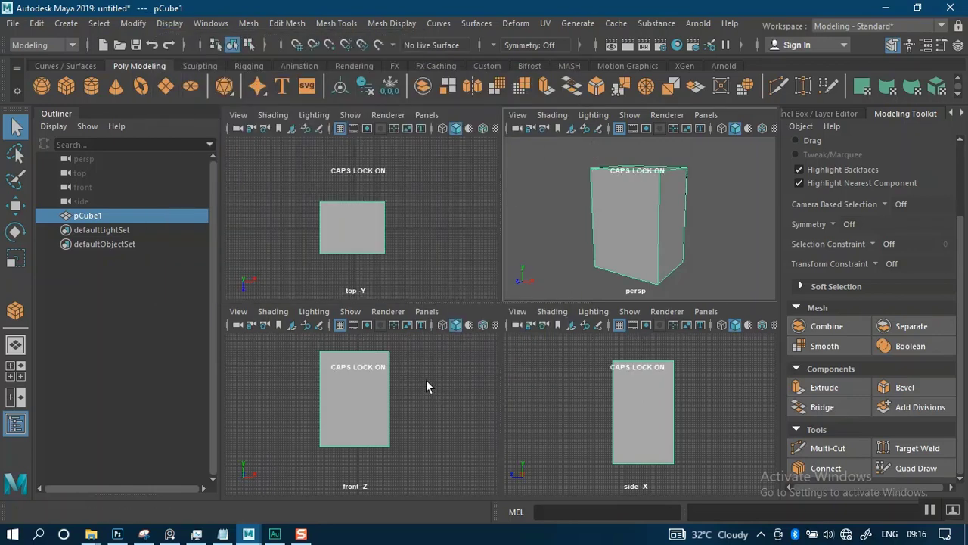
# Step: Replace the cube with a new polygon cube, drawing its base in the top view and its height in the perspective view
pyautogui.click(347, 225)
pyautogui.press('Delete')
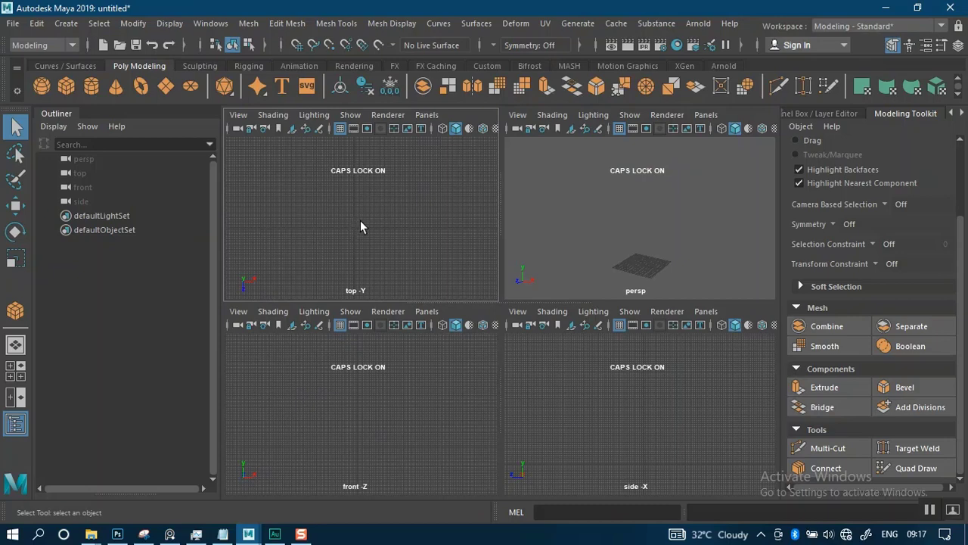
pyautogui.keyDown('shift'); pyautogui.rightClick(360, 217); pyautogui.keyUp('shift')
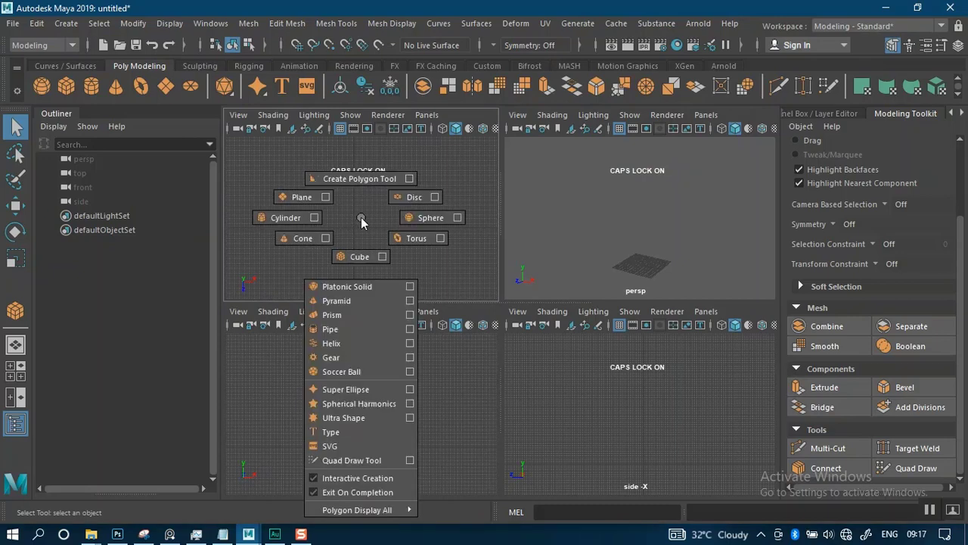
pyautogui.click(360, 255)
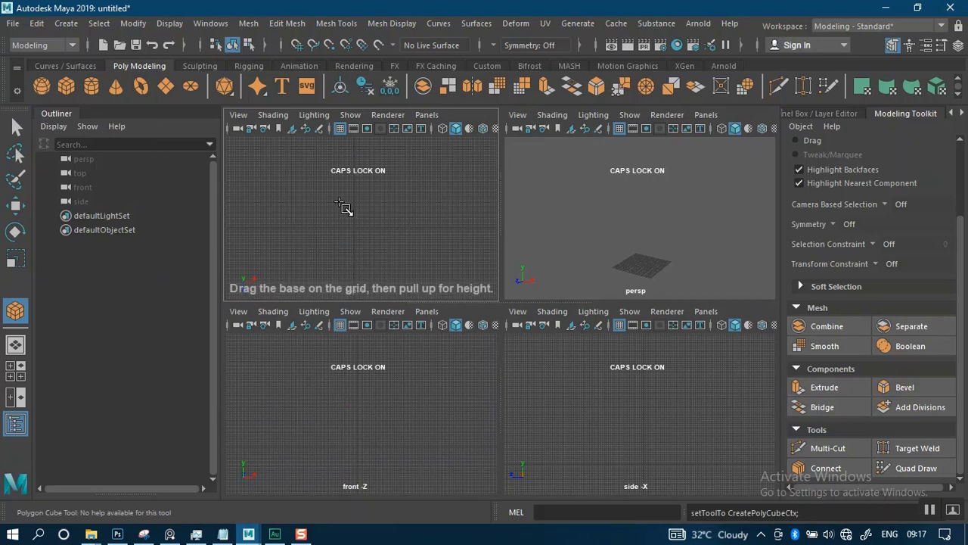
pyautogui.moveTo(321, 182); pyautogui.dragTo(405, 246)
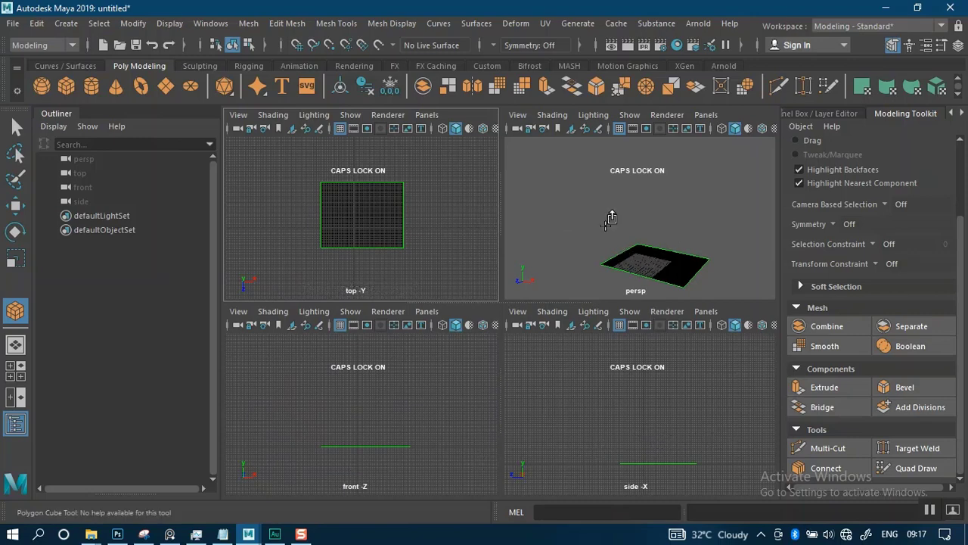
pyautogui.moveTo(662, 258); pyautogui.dragTo(665, 156)
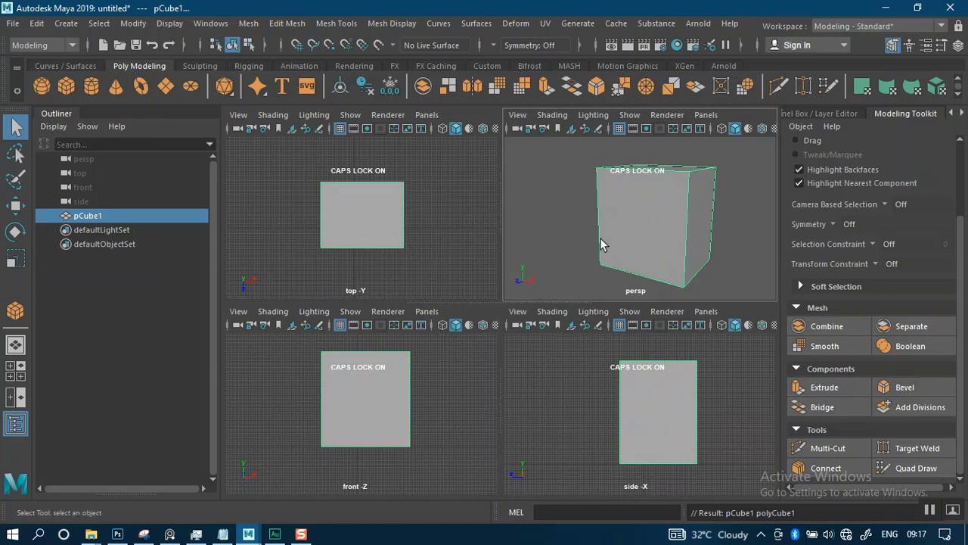
# Step: Show only the perspective view, facing the cube's front, and bring up the Modeling Toolkit's component selection modes
pyautogui.scroll(-3, 573, 216)
pyautogui.press('space')
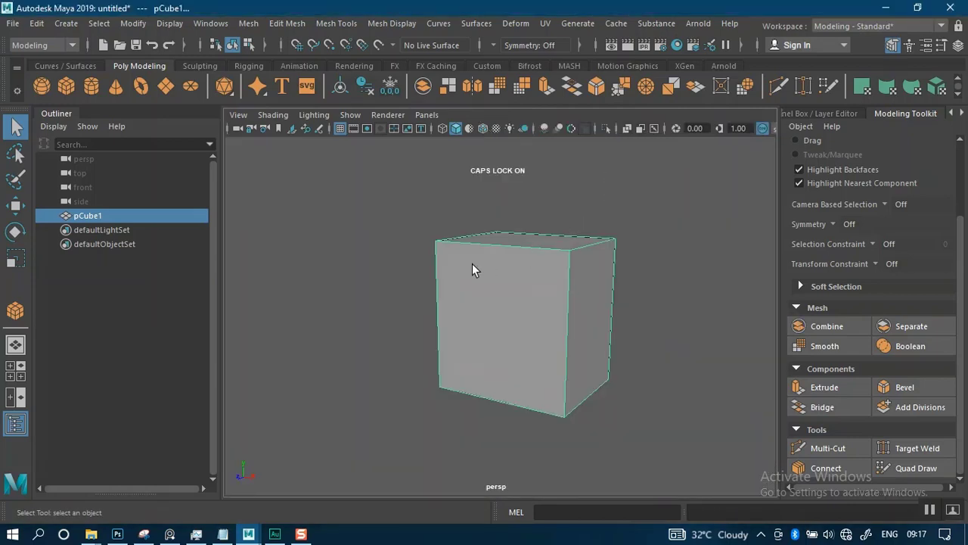
pyautogui.keyDown('alt'); pyautogui.moveTo(492, 269); pyautogui.dragTo(579, 261); pyautogui.keyUp('alt')
pyautogui.scroll(3, 848, 264)
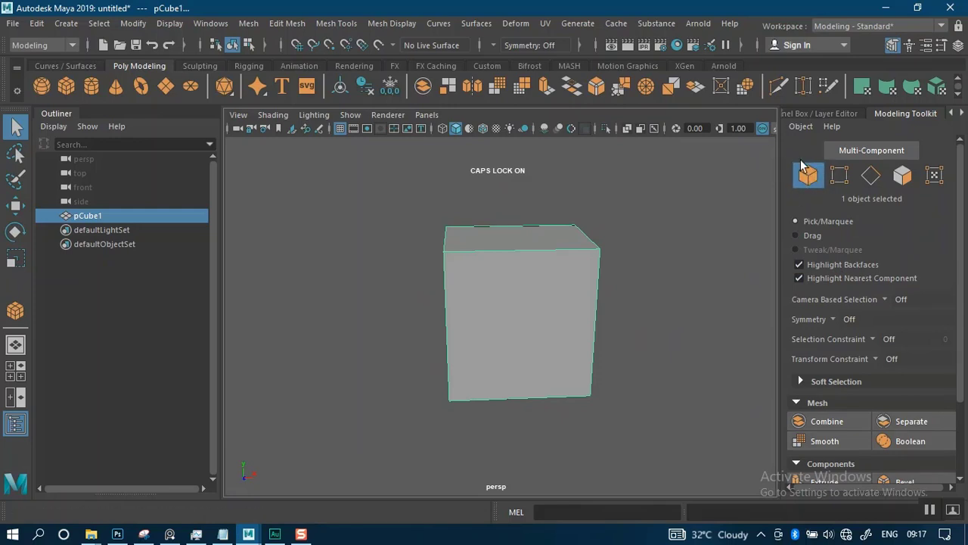
pyautogui.scroll(2, 622, 268)
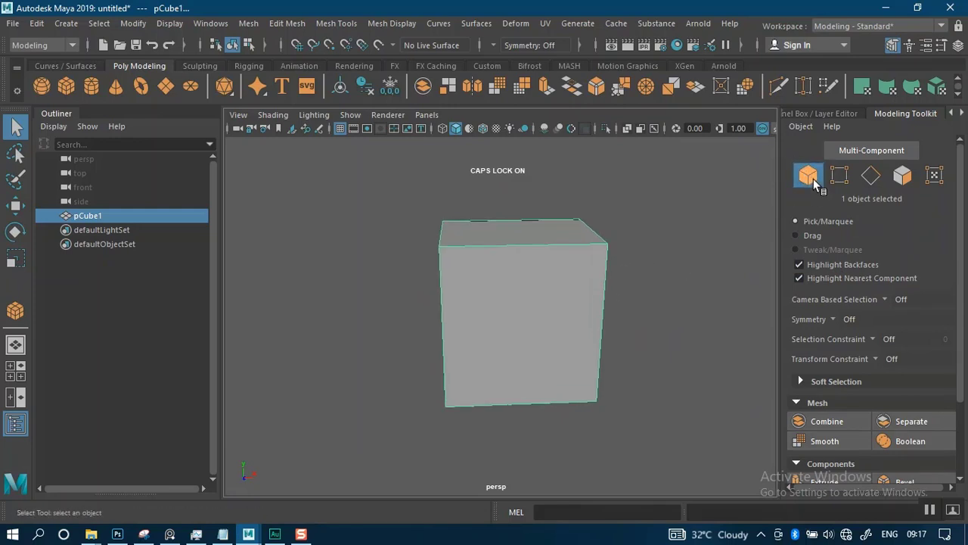
# Step: In vertex selection mode, pick the cube's front upper-right vertex and move it outward along the X axis to slant the side
pyautogui.click(838, 177)
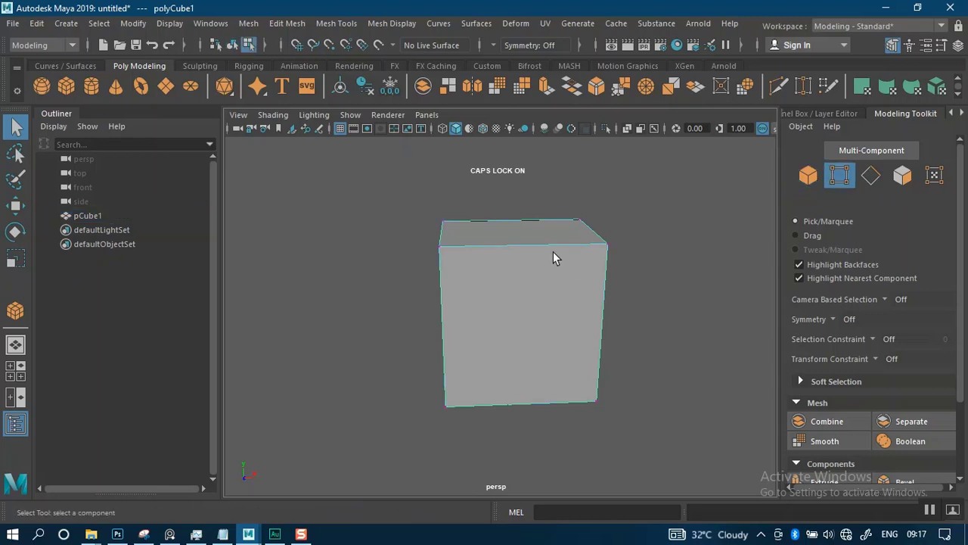
pyautogui.keyDown('alt'); pyautogui.moveTo(573, 239); pyautogui.dragTo(594, 254); pyautogui.keyUp('alt')
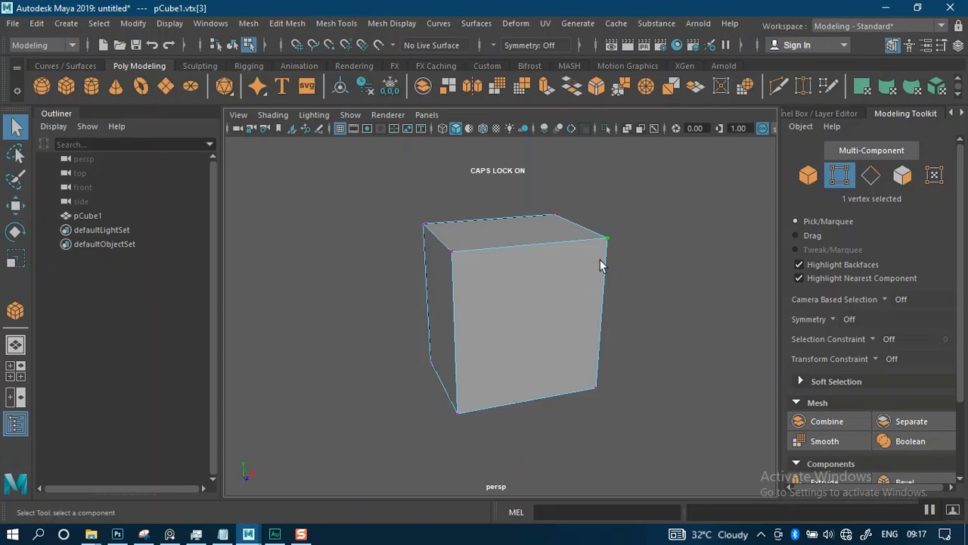
pyautogui.press('w')
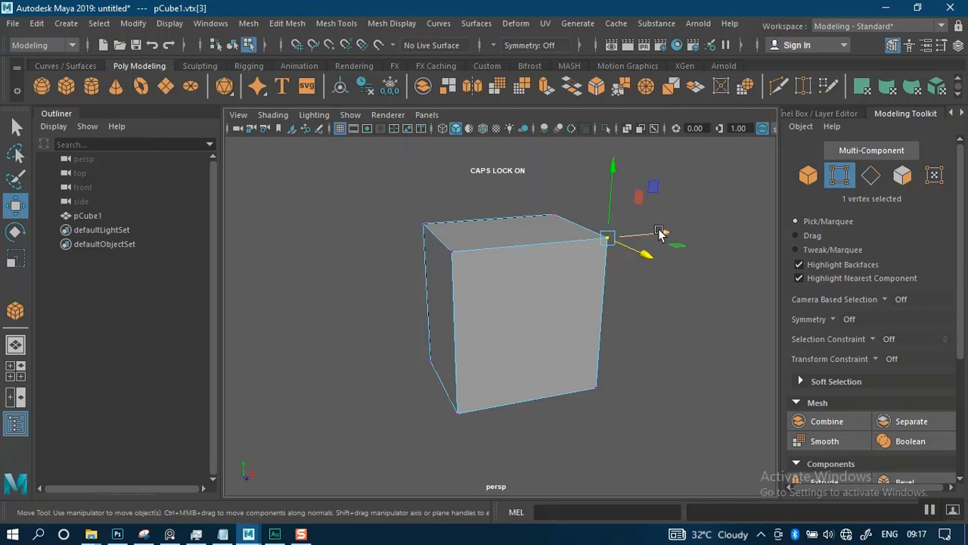
pyautogui.moveTo(661, 234); pyautogui.dragTo(745, 224)
pyautogui.keyDown('alt'); pyautogui.moveTo(625, 303); pyautogui.dragTo(581, 301); pyautogui.keyUp('alt')
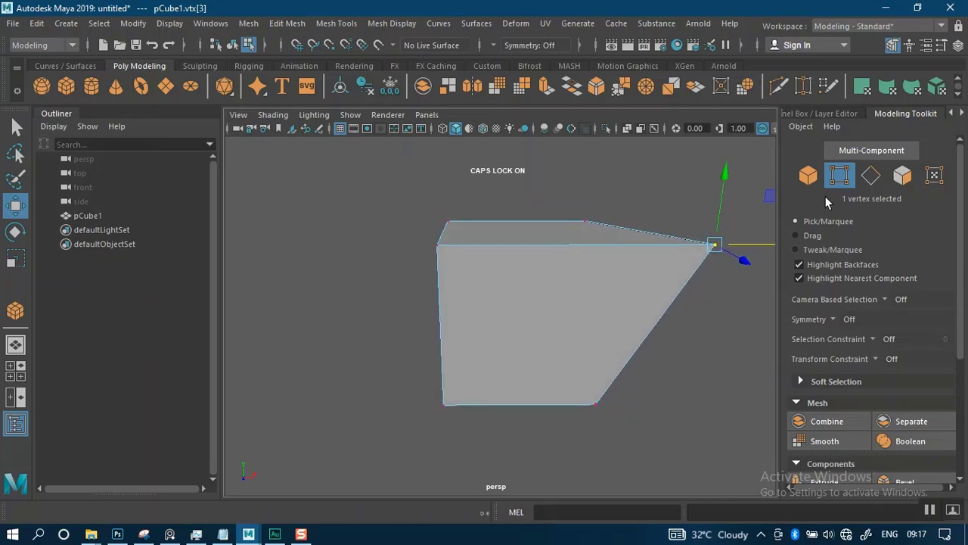
# Step: Switch to edge selection mode and select the upper-left edge running from front to back of the mesh
pyautogui.click(871, 175)
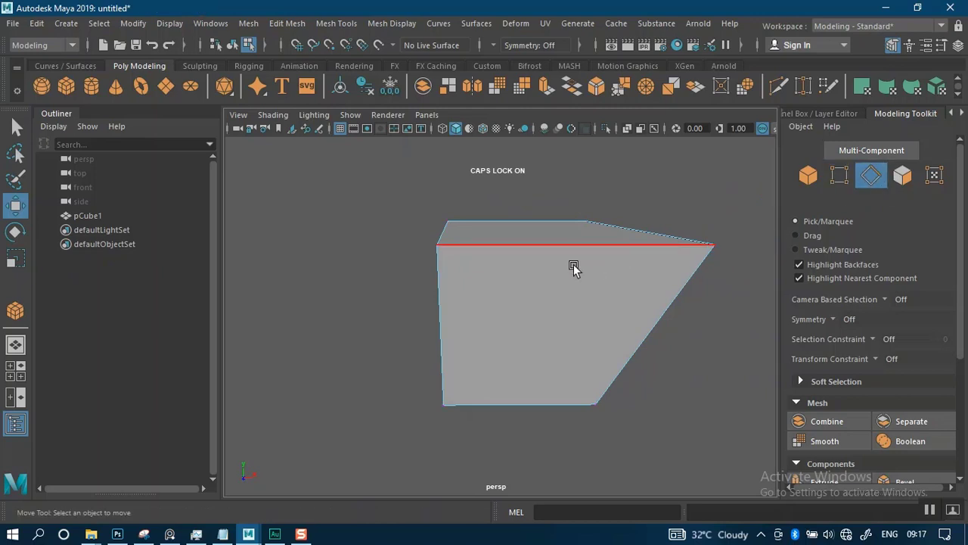
pyautogui.click(546, 259)
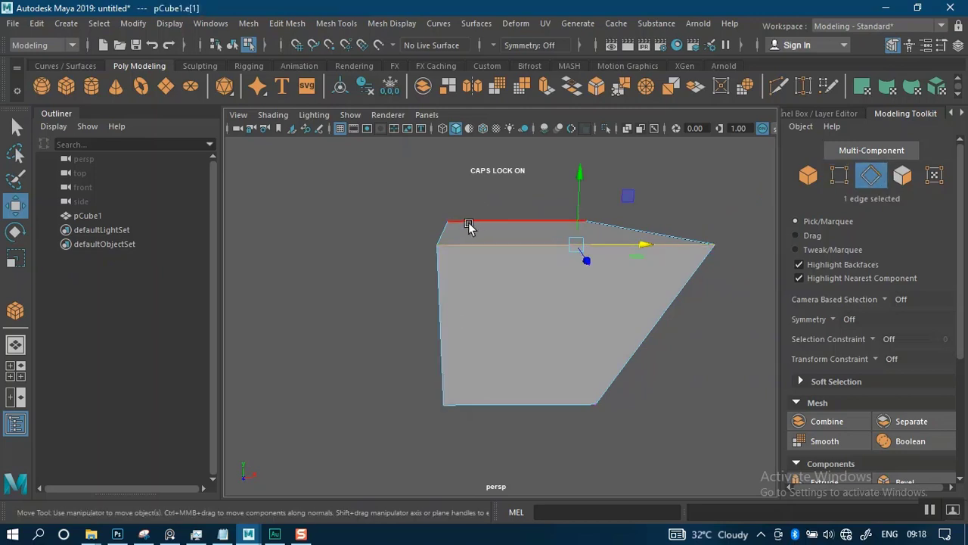
pyautogui.click(444, 230)
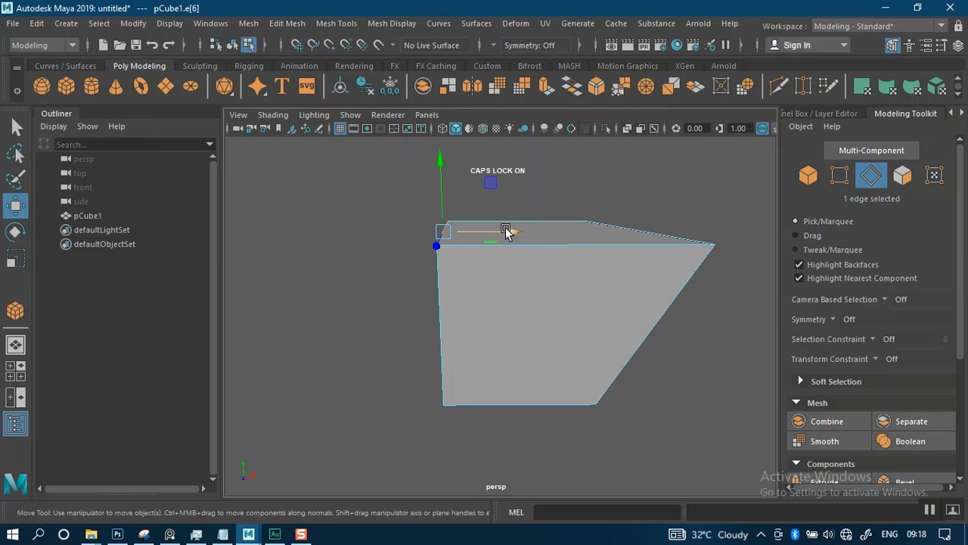
# Step: Try the Rotate tool on the selected edge, turning it around the vertical axis to twist the mesh
pyautogui.press('e')
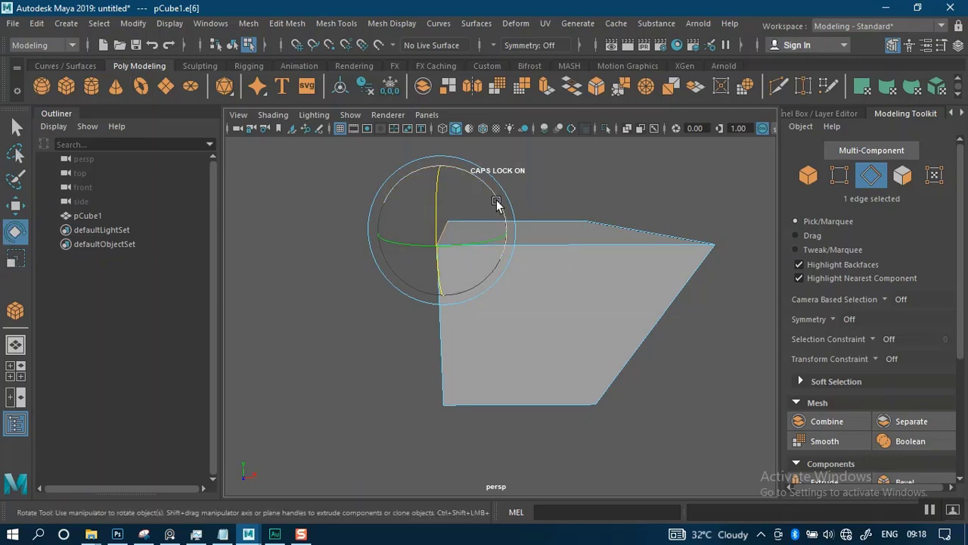
pyautogui.moveTo(496, 202); pyautogui.dragTo(360, 255)
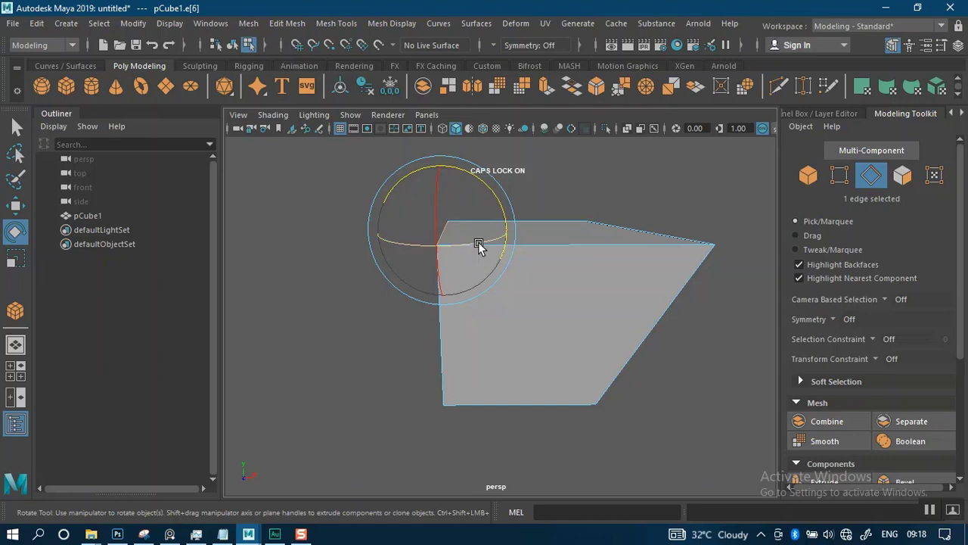
pyautogui.moveTo(479, 249); pyautogui.dragTo(425, 250)
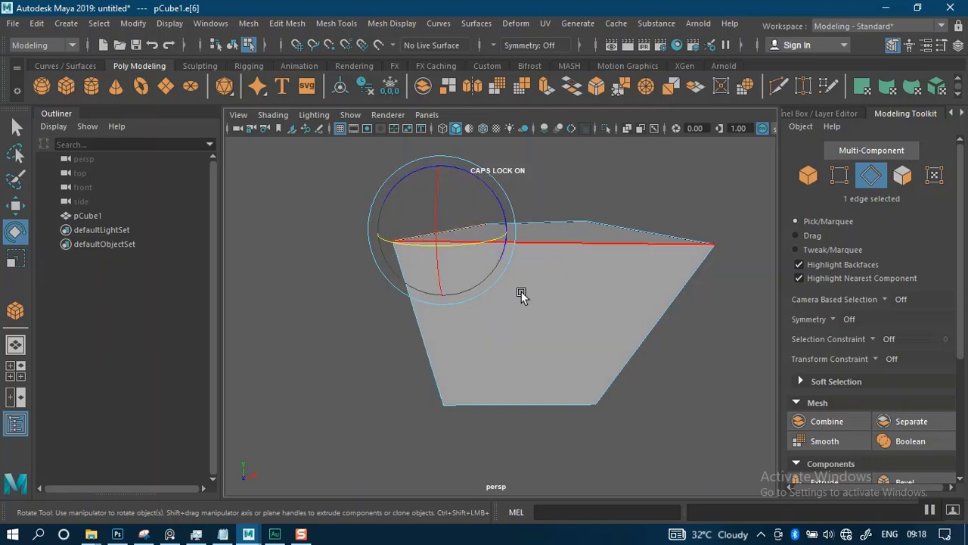
pyautogui.keyDown('alt'); pyautogui.moveTo(521, 295); pyautogui.dragTo(537, 315); pyautogui.keyUp('alt')
pyautogui.keyDown('alt'); pyautogui.moveTo(539, 310); pyautogui.dragTo(592, 318); pyautogui.keyUp('alt')
pyautogui.moveTo(429, 264); pyautogui.dragTo(353, 259)
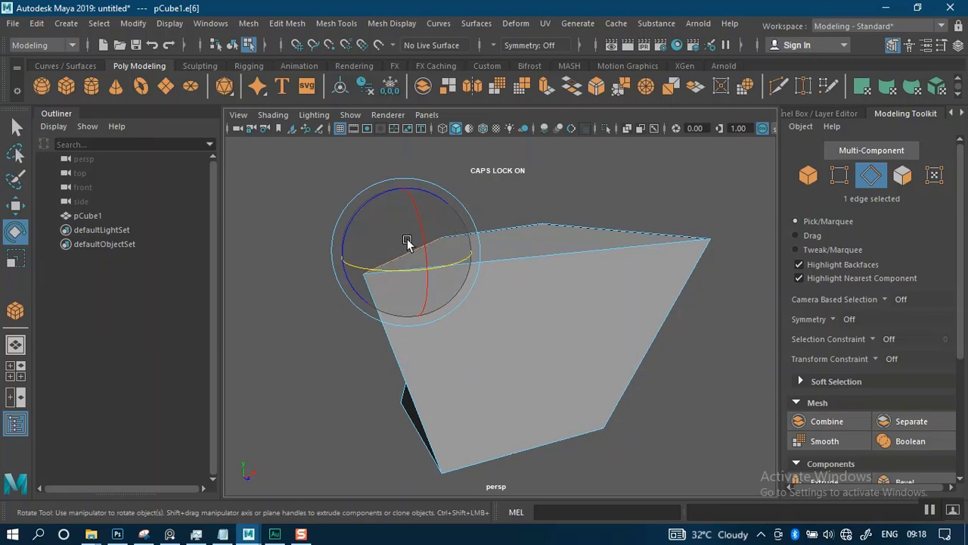
pyautogui.keyDown('alt'); pyautogui.moveTo(543, 301); pyautogui.dragTo(427, 211); pyautogui.keyUp('alt')
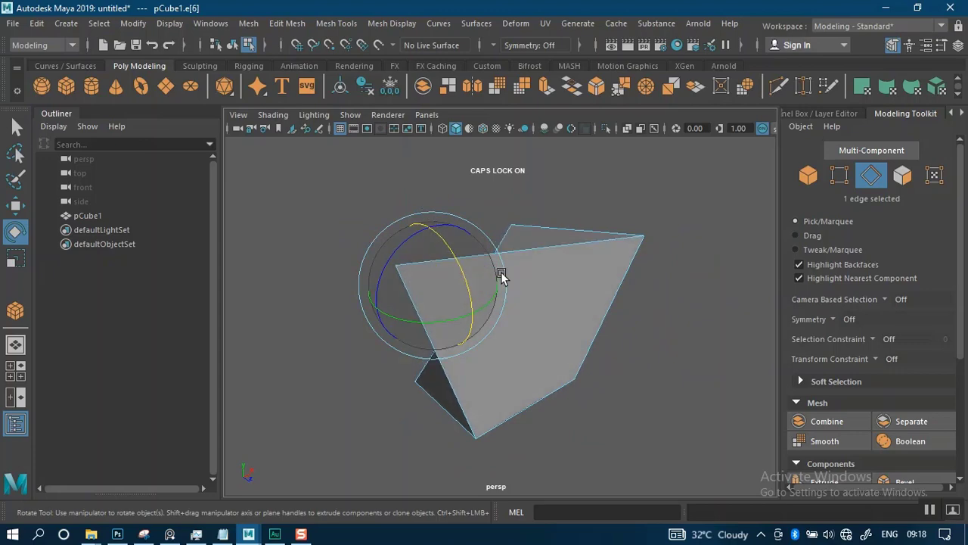
pyautogui.keyDown('alt'); pyautogui.moveTo(637, 297); pyautogui.dragTo(526, 312); pyautogui.keyUp('alt')
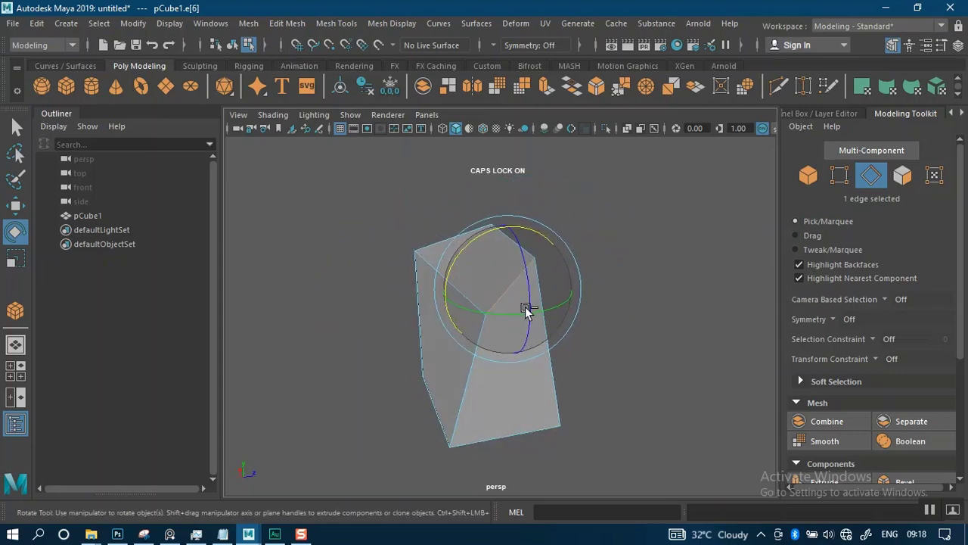
# Step: Undo the rotations of the upper-left edge and face the front of the mesh again
pyautogui.hotkey('ctrl', 'z')
pyautogui.hotkey('ctrl', 'z')
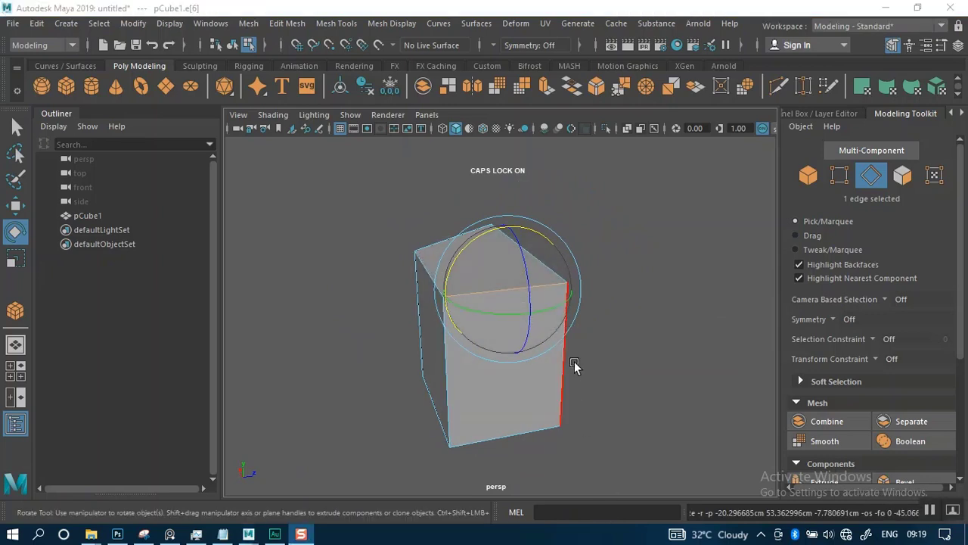
pyautogui.keyDown('alt'); pyautogui.moveTo(577, 370); pyautogui.dragTo(415, 340); pyautogui.keyUp('alt')
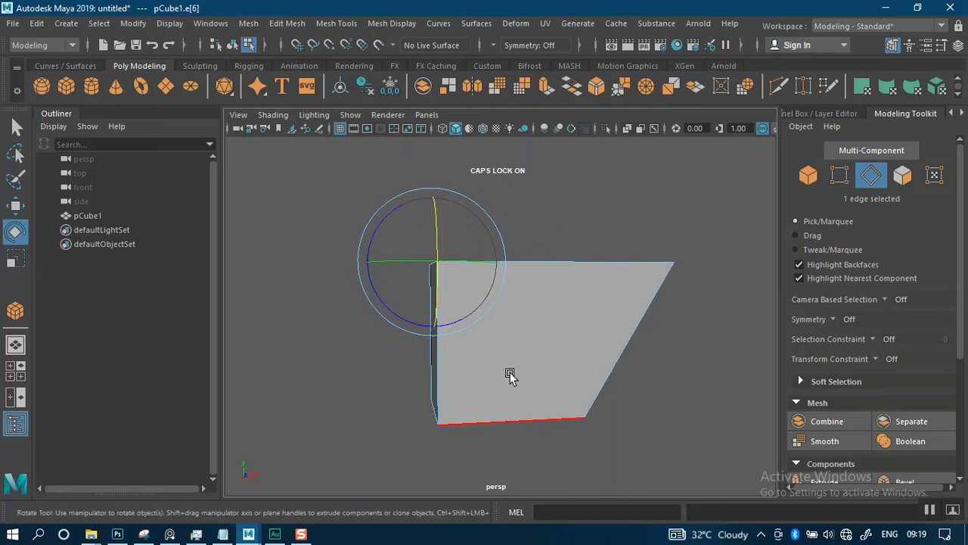
# Step: Activate the Scale tool for the selected upper-left edge
pyautogui.press('r')
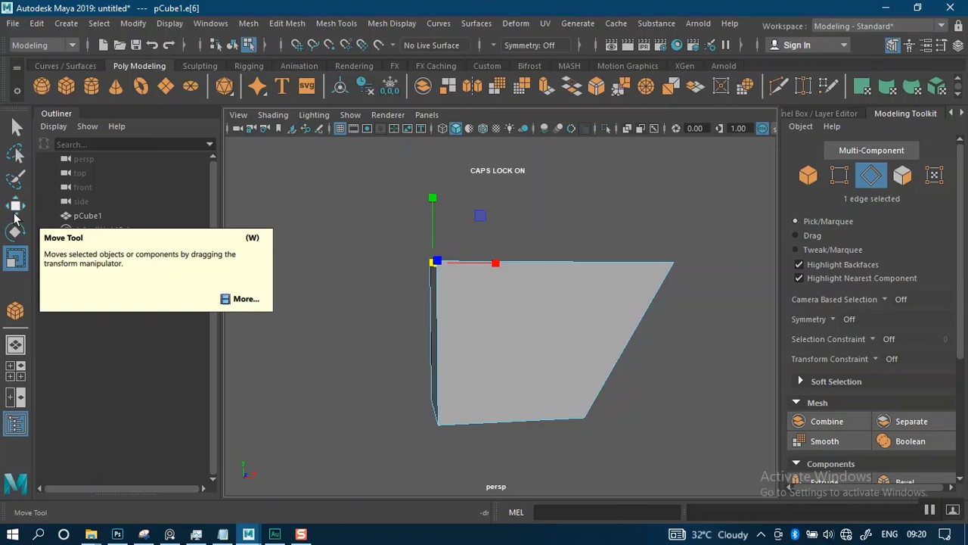
pyautogui.click(17, 261)
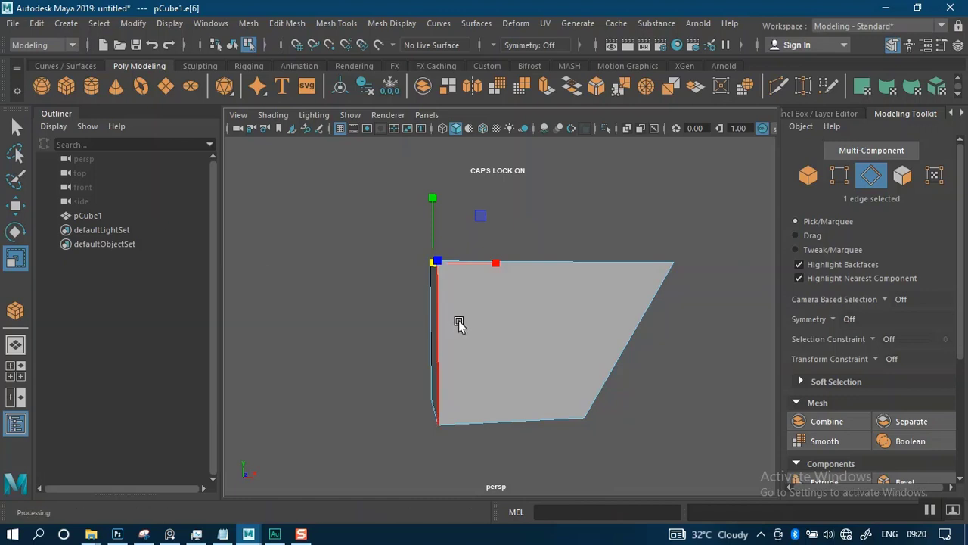
pyautogui.scroll(-1, 439, 316)
pyautogui.scroll(1, 443, 328)
pyautogui.keyDown('alt'); pyautogui.moveTo(406, 317); pyautogui.dragTo(422, 320); pyautogui.keyUp('alt')
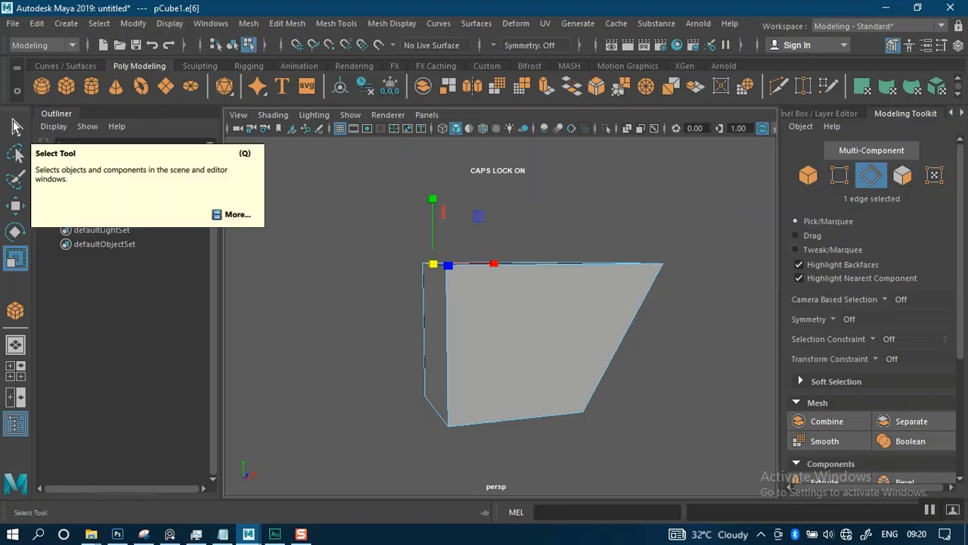
# Step: With the Select tool, marquee-select the five edges around the mesh's upper-left corners
pyautogui.click(17, 127)
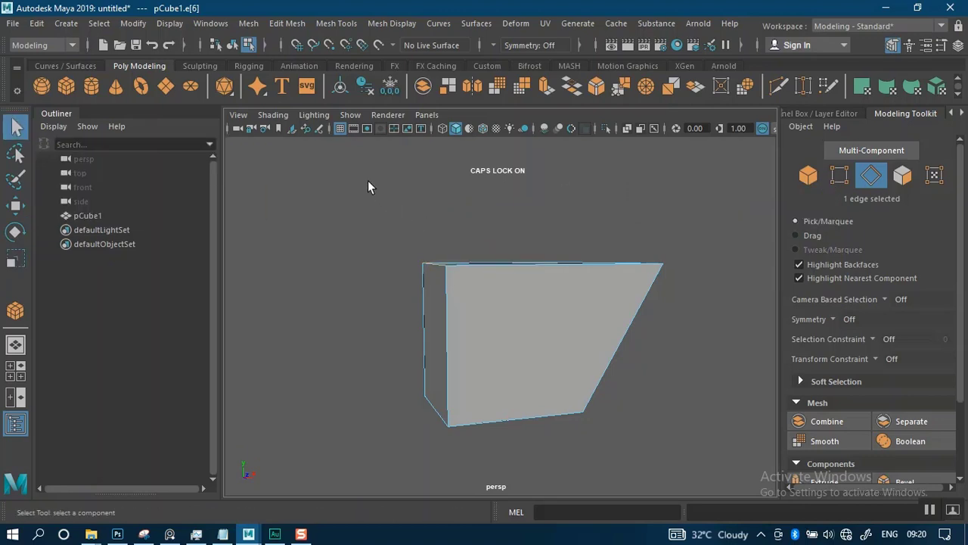
pyautogui.moveTo(369, 182); pyautogui.dragTo(538, 333)
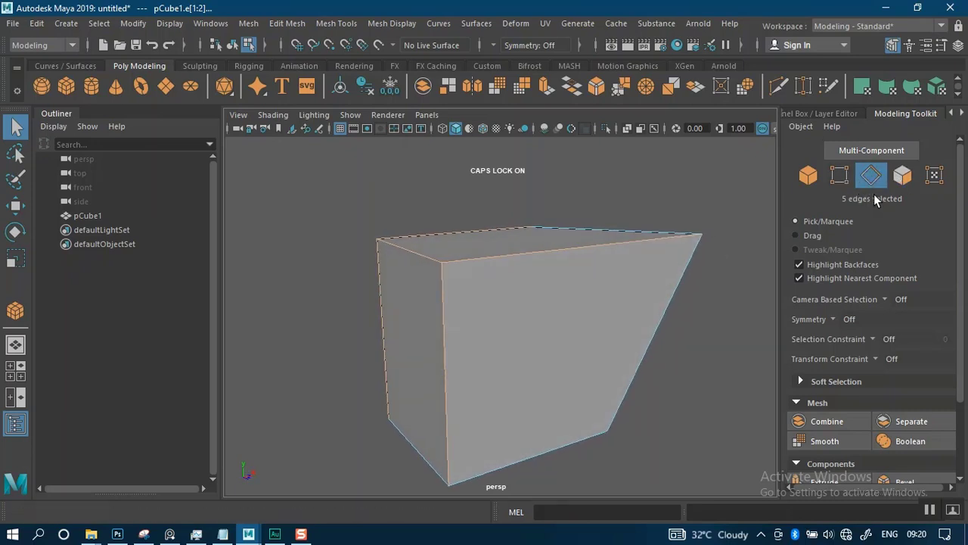
pyautogui.moveTo(484, 302)
pyautogui.keyDown('alt'); pyautogui.mouseDown()
pyautogui.moveTo(571, 299)
pyautogui.moveTo(551, 296)
pyautogui.mouseUp(); pyautogui.keyUp('alt')
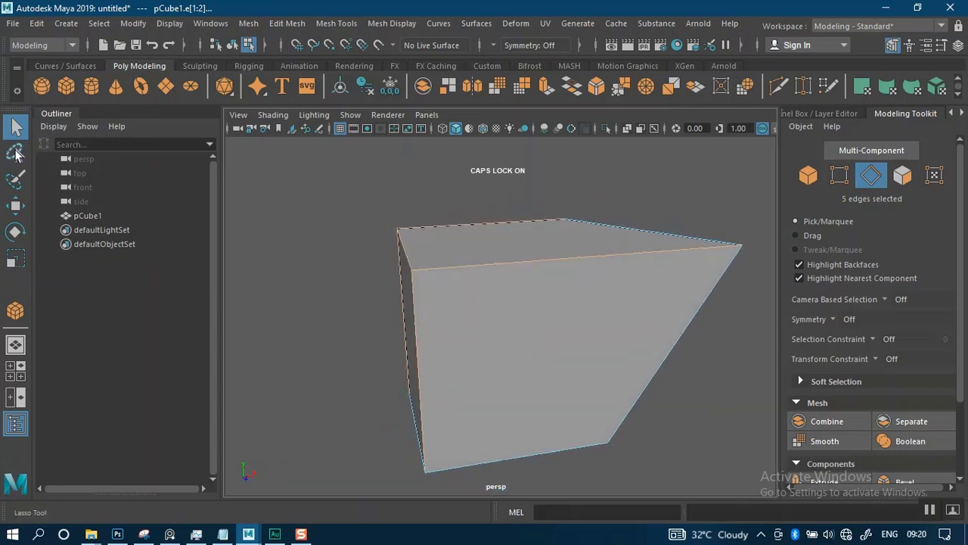
# Step: With the Lasso tool, encircle and select the two vertical edges of the mesh's left side
pyautogui.click(17, 153)
pyautogui.moveTo(432, 262)
pyautogui.keyDown('alt'); pyautogui.mouseDown()
pyautogui.moveTo(391, 177)
pyautogui.moveTo(459, 216)
pyautogui.moveTo(393, 209)
pyautogui.moveTo(406, 199)
pyautogui.mouseUp(); pyautogui.keyUp('alt')
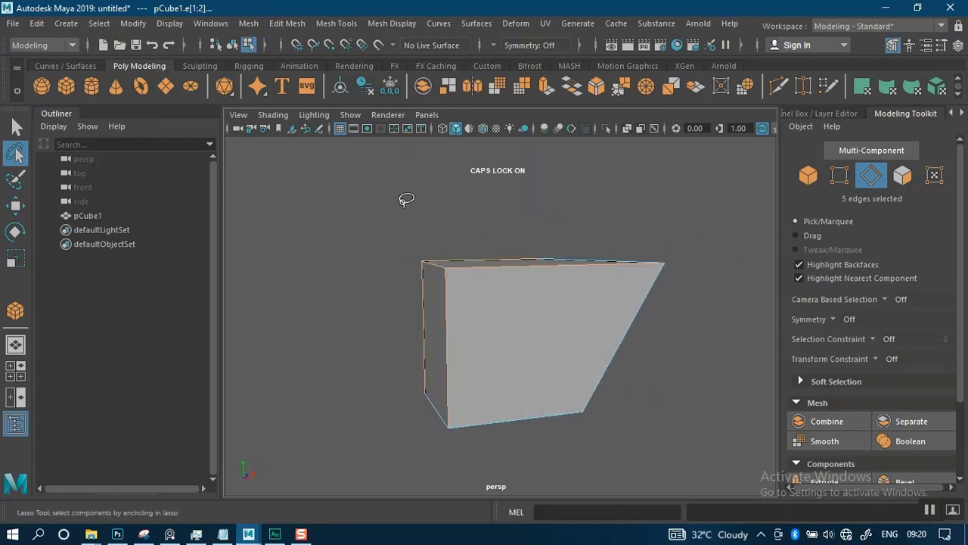
pyautogui.moveTo(342, 179)
pyautogui.mouseDown()
pyautogui.moveTo(326, 231)
pyautogui.moveTo(335, 278)
pyautogui.moveTo(430, 317)
pyautogui.moveTo(478, 292)
pyautogui.moveTo(456, 277)
pyautogui.moveTo(363, 274)
pyautogui.mouseUp()
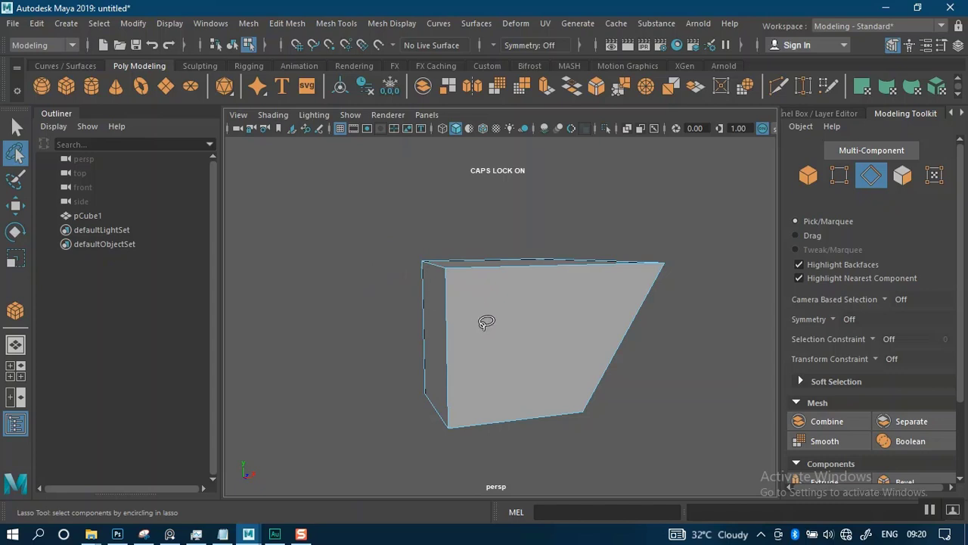
pyautogui.keyDown('alt'); pyautogui.moveTo(487, 320); pyautogui.dragTo(476, 297); pyautogui.keyUp('alt')
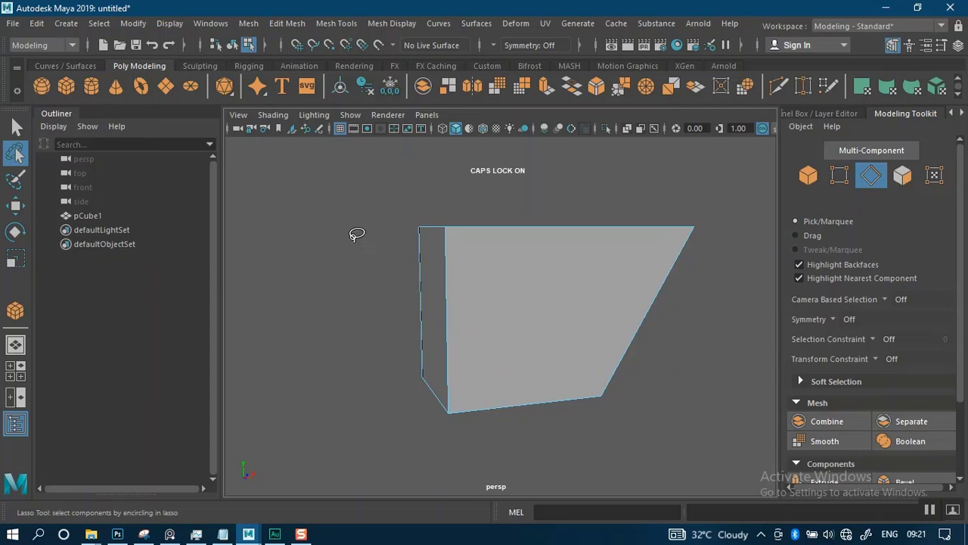
pyautogui.moveTo(343, 228)
pyautogui.mouseDown()
pyautogui.moveTo(396, 320)
pyautogui.moveTo(487, 291)
pyautogui.moveTo(356, 241)
pyautogui.mouseUp()
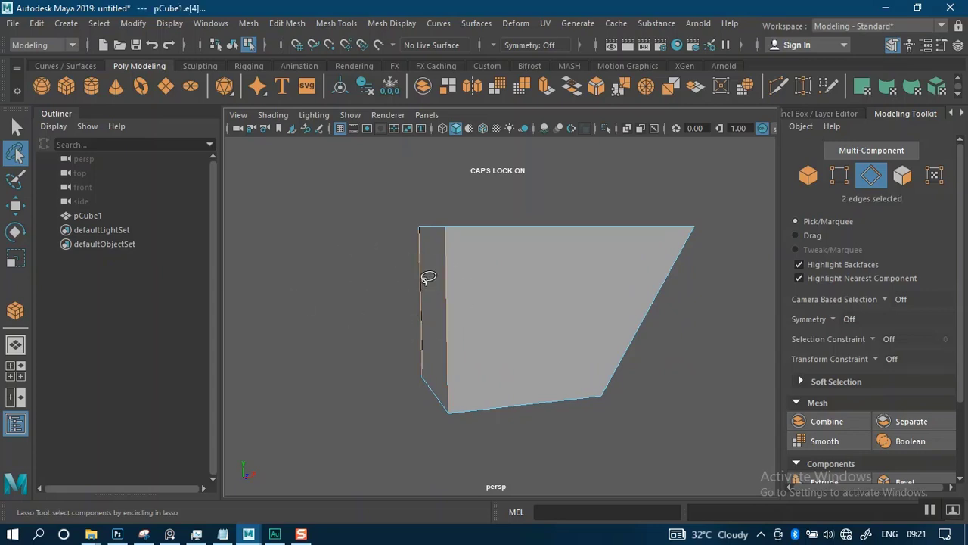
pyautogui.keyDown('alt'); pyautogui.moveTo(428, 330); pyautogui.dragTo(485, 361); pyautogui.keyUp('alt')
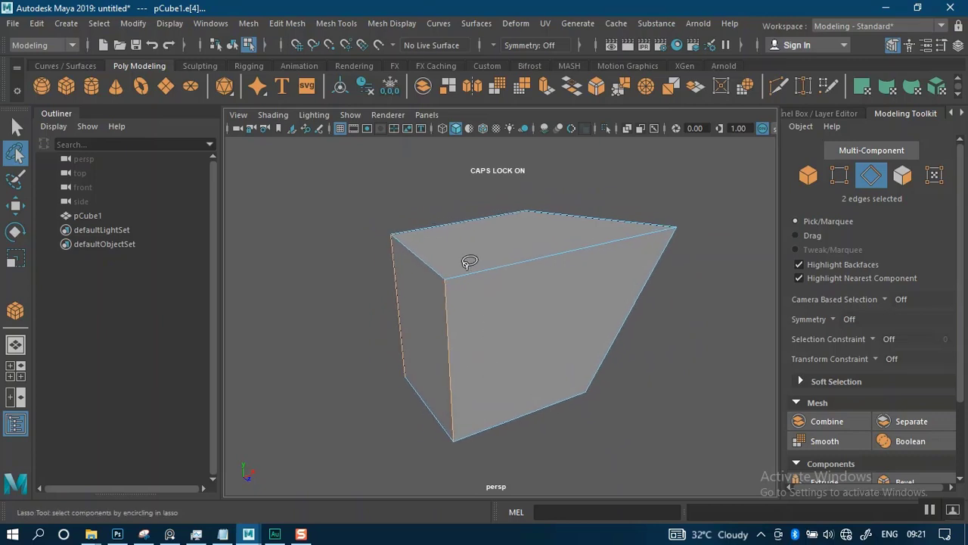
# Step: Lasso-select eight edges around the mesh, leaving out the left face's upper and front vertical edges
pyautogui.moveTo(435, 199)
pyautogui.mouseDown()
pyautogui.moveTo(492, 259)
pyautogui.moveTo(567, 294)
pyautogui.moveTo(689, 203)
pyautogui.moveTo(597, 164)
pyautogui.mouseUp()
pyautogui.moveTo(292, 255)
pyautogui.mouseDown()
pyautogui.moveTo(313, 353)
pyautogui.moveTo(367, 447)
pyautogui.moveTo(443, 470)
pyautogui.moveTo(506, 447)
pyautogui.moveTo(525, 391)
pyautogui.moveTo(522, 356)
pyautogui.moveTo(332, 282)
pyautogui.mouseUp()
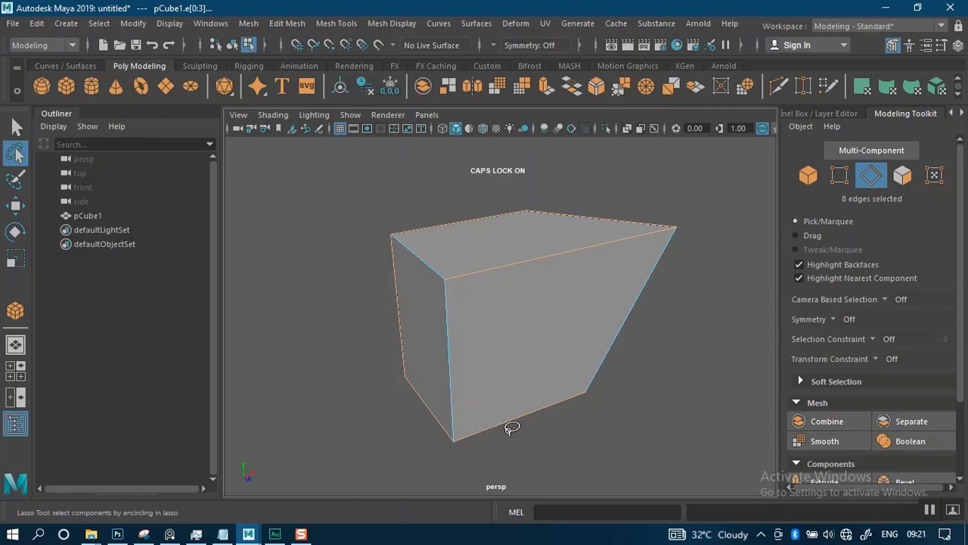
pyautogui.keyDown('alt'); pyautogui.moveTo(521, 428); pyautogui.dragTo(543, 424); pyautogui.keyUp('alt')
pyautogui.keyDown('alt'); pyautogui.moveTo(497, 363); pyautogui.dragTo(514, 359, button='middle'); pyautogui.keyUp('alt')
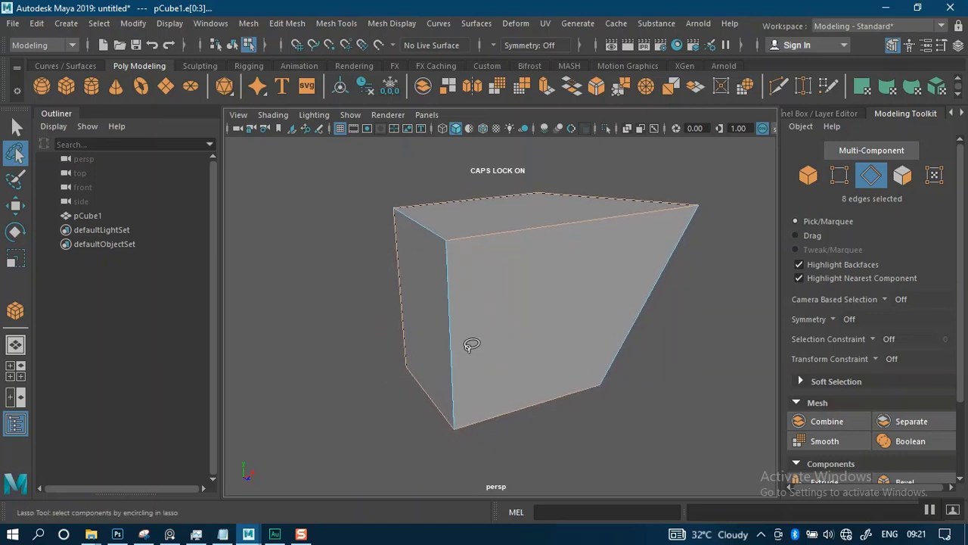
pyautogui.moveTo(507, 333)
pyautogui.keyDown('alt'); pyautogui.mouseDown()
pyautogui.moveTo(499, 339)
pyautogui.moveTo(568, 342)
pyautogui.moveTo(484, 329)
pyautogui.moveTo(512, 337)
pyautogui.mouseUp(); pyautogui.keyUp('alt')
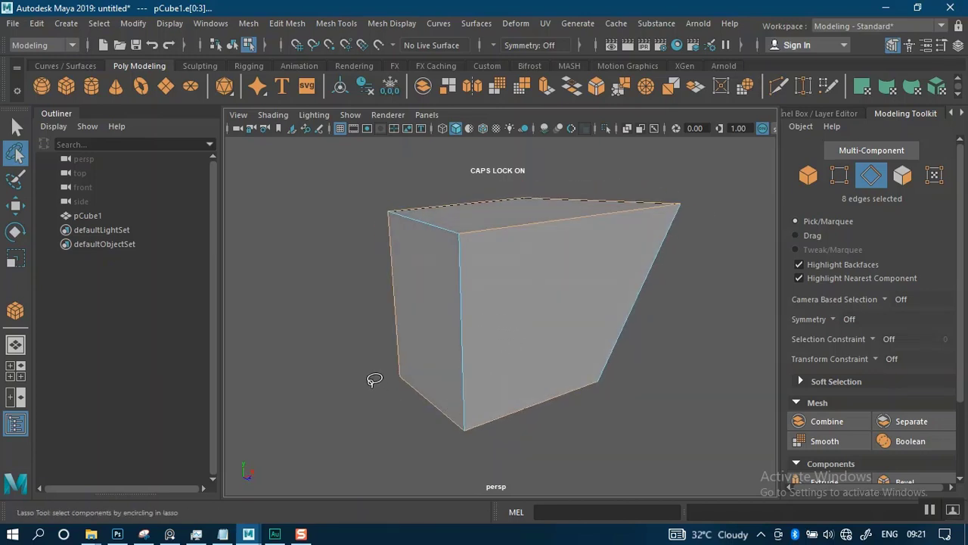
pyautogui.moveTo(356, 386)
pyautogui.keyDown('alt'); pyautogui.mouseDown()
pyautogui.moveTo(376, 387)
pyautogui.moveTo(348, 385)
pyautogui.moveTo(352, 376)
pyautogui.mouseUp(); pyautogui.keyUp('alt')
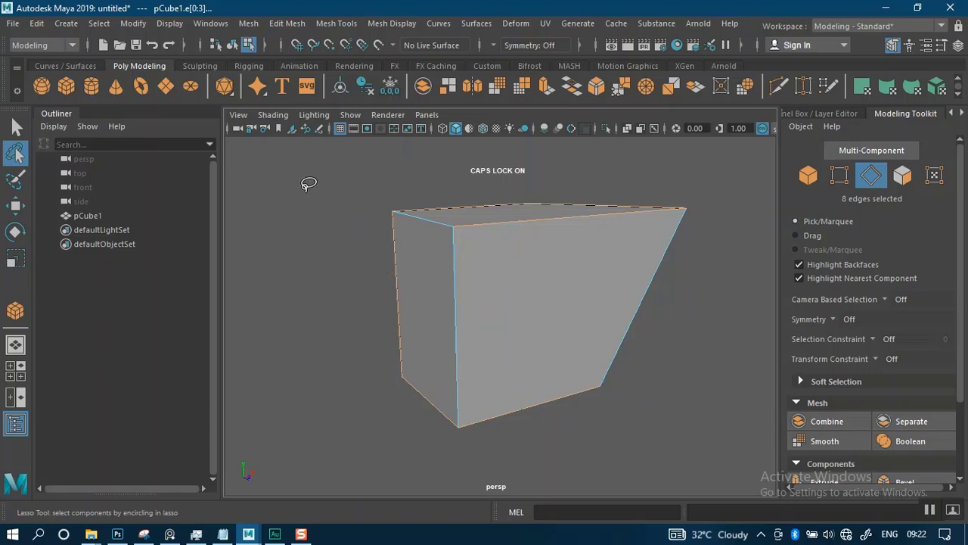
# Step: Lasso-select eleven edges, leaving out only the front slanted edge, and clear the edge selection
pyautogui.moveTo(306, 193)
pyautogui.mouseDown()
pyautogui.moveTo(319, 343)
pyautogui.moveTo(400, 471)
pyautogui.moveTo(485, 486)
pyautogui.moveTo(595, 411)
pyautogui.moveTo(607, 378)
pyautogui.moveTo(568, 350)
pyautogui.moveTo(577, 190)
pyautogui.moveTo(525, 141)
pyautogui.mouseUp()
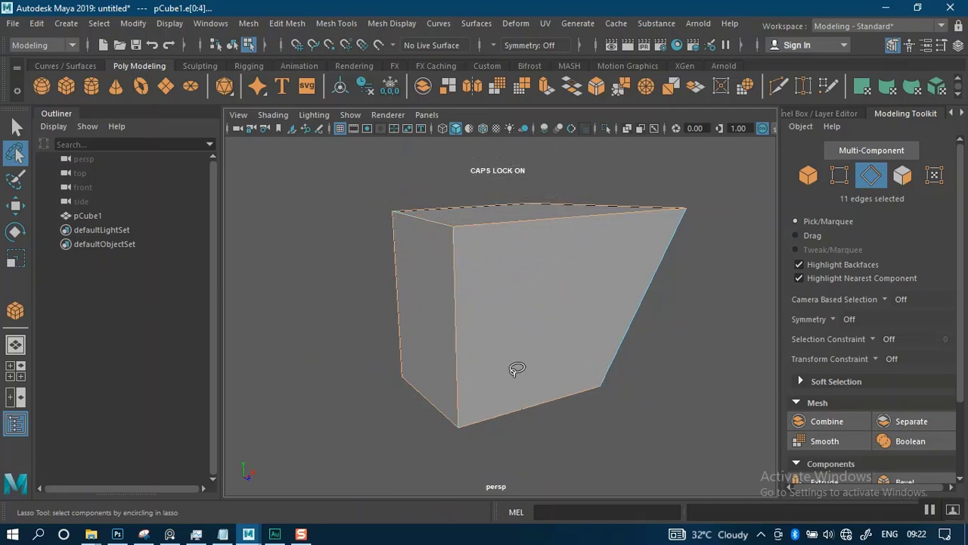
pyautogui.moveTo(631, 406)
pyautogui.keyDown('alt'); pyautogui.mouseDown()
pyautogui.moveTo(651, 409)
pyautogui.moveTo(593, 401)
pyautogui.moveTo(683, 391)
pyautogui.moveTo(646, 385)
pyautogui.moveTo(659, 395)
pyautogui.moveTo(633, 408)
pyautogui.moveTo(655, 398)
pyautogui.moveTo(646, 387)
pyautogui.mouseUp(); pyautogui.keyUp('alt')
pyautogui.click(614, 402)
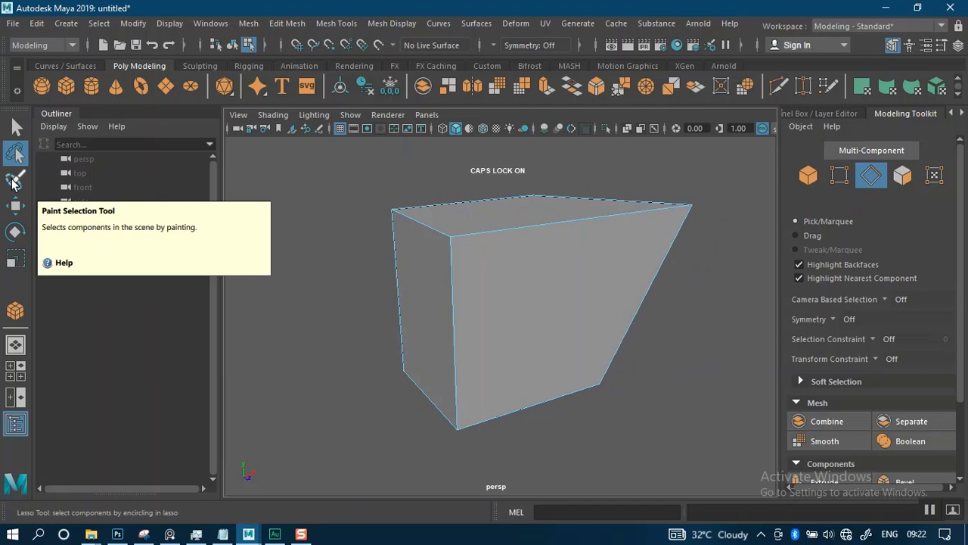
# Step: With the Paint Selection tool and an enlarged brush, paint-select three edges around the mesh's upper corner
pyautogui.click(14, 180)
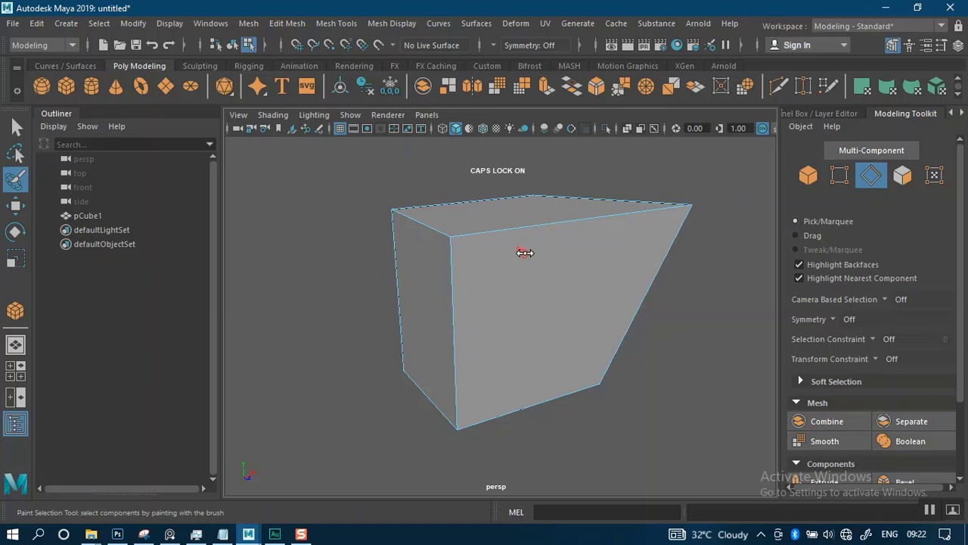
pyautogui.moveTo(534, 258); pyautogui.dragTo(527, 147, button='right')
pyautogui.moveTo(511, 252); pyautogui.dragTo(500, 142, button='right')
pyautogui.press('b')
pyautogui.moveTo(516, 265)
pyautogui.mouseDown()
pyautogui.moveTo(540, 277)
pyautogui.moveTo(521, 274)
pyautogui.mouseUp()
pyautogui.moveTo(522, 275)
pyautogui.mouseDown()
pyautogui.moveTo(575, 286)
pyautogui.moveTo(528, 271)
pyautogui.moveTo(565, 276)
pyautogui.mouseUp()
pyautogui.moveTo(519, 261)
pyautogui.keyDown('alt'); pyautogui.mouseDown()
pyautogui.moveTo(529, 271)
pyautogui.moveTo(656, 275)
pyautogui.moveTo(666, 242)
pyautogui.mouseUp(); pyautogui.keyUp('alt')
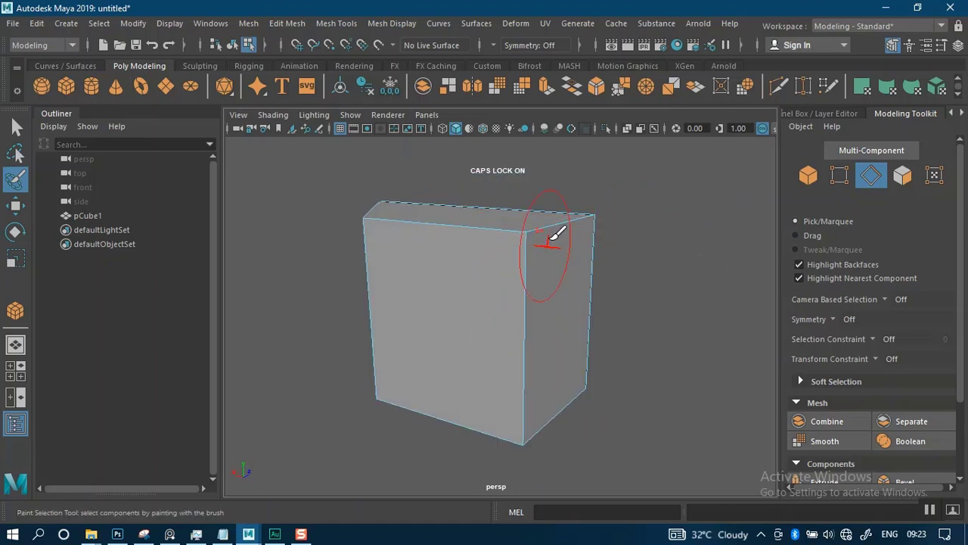
pyautogui.moveTo(526, 324)
pyautogui.mouseDown()
pyautogui.moveTo(458, 236)
pyautogui.moveTo(487, 270)
pyautogui.mouseUp()
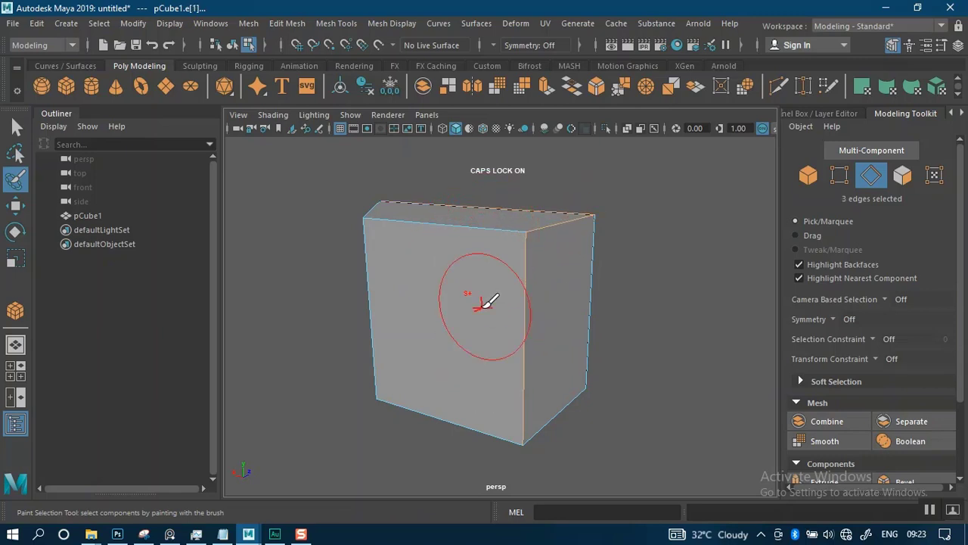
# Step: Paint-select five more edges around the mesh, including one along its underside, extending the selection to eight edges
pyautogui.click(578, 227)
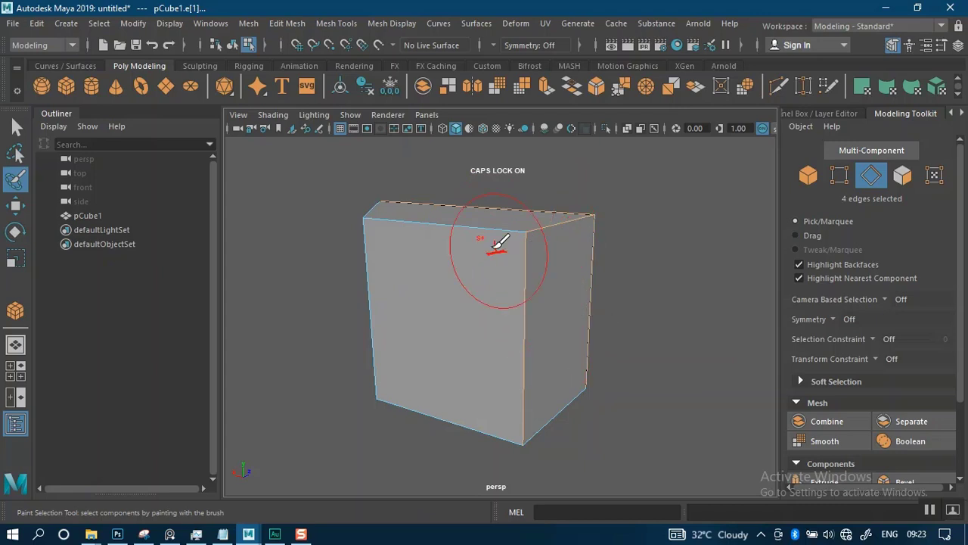
pyautogui.click(449, 229)
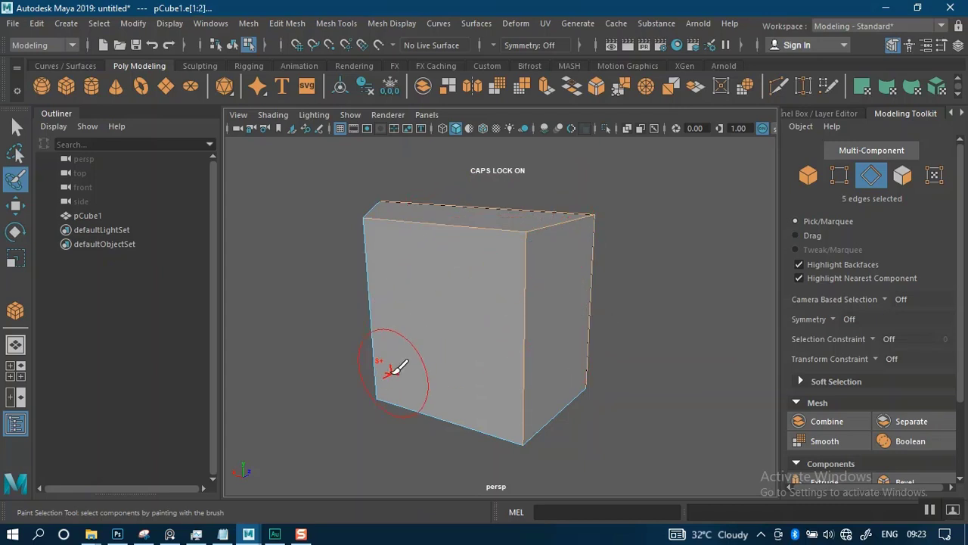
pyautogui.click(438, 418)
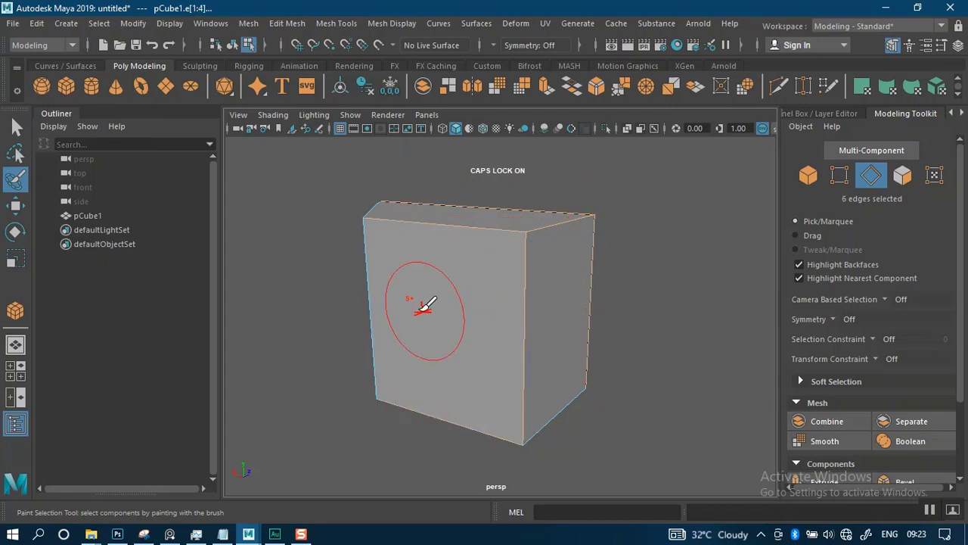
pyautogui.click(374, 285)
pyautogui.keyDown('alt'); pyautogui.moveTo(592, 324); pyautogui.dragTo(518, 313); pyautogui.keyUp('alt')
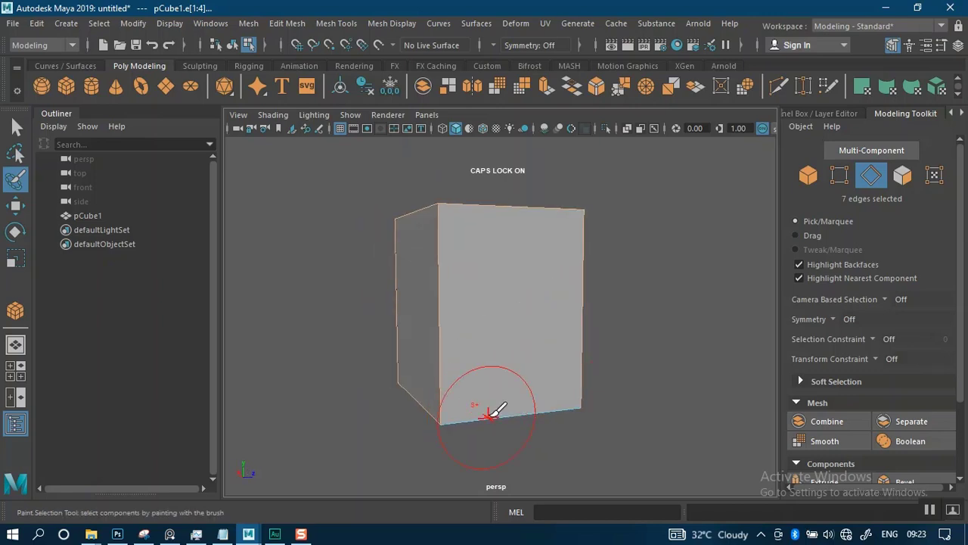
pyautogui.keyDown('alt'); pyautogui.moveTo(555, 395); pyautogui.dragTo(447, 338); pyautogui.keyUp('alt')
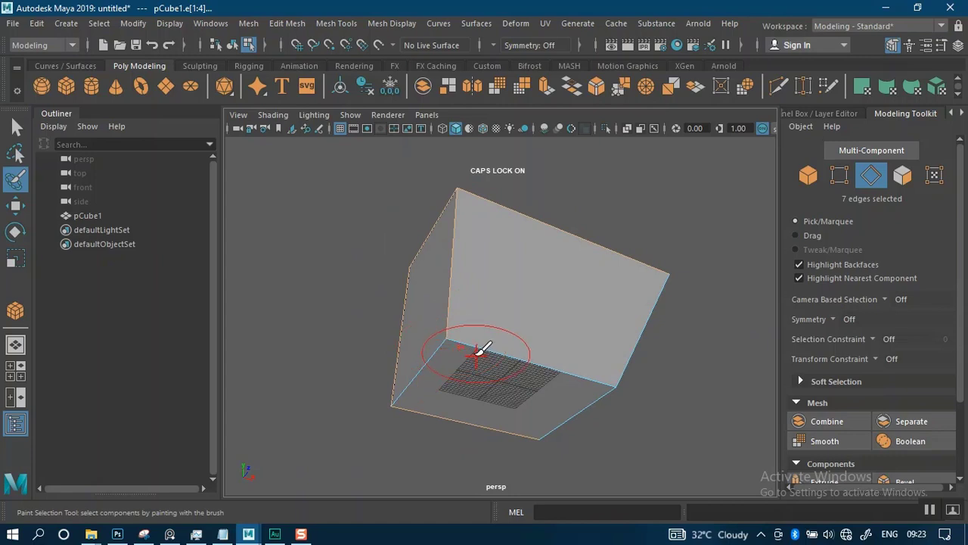
pyautogui.click(447, 333)
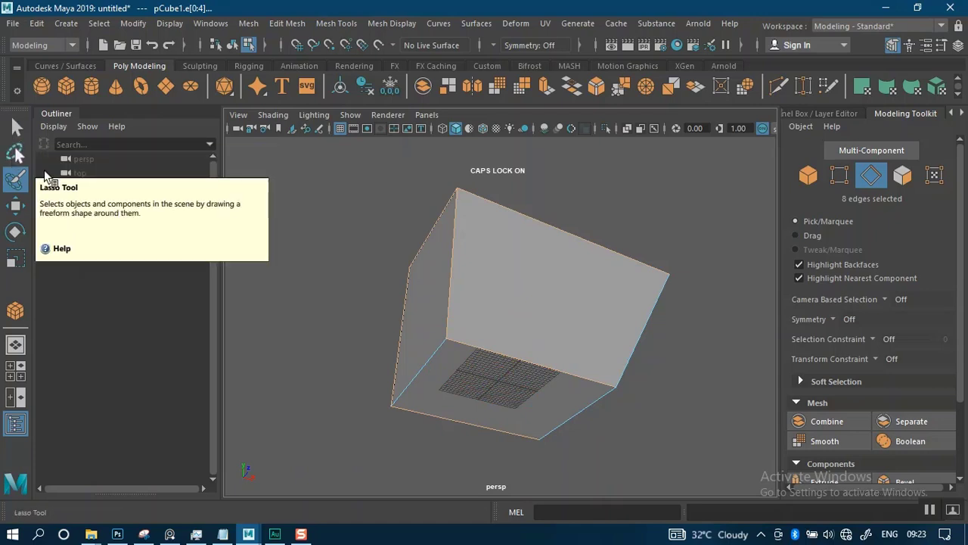
# Step: Switch to the Select tool and try a one-segment bevel with fraction 0.5 on the eight selected edges, then undo it
pyautogui.moveTo(588, 336)
pyautogui.keyDown('alt'); pyautogui.mouseDown()
pyautogui.moveTo(567, 286)
pyautogui.moveTo(577, 347)
pyautogui.mouseUp(); pyautogui.keyUp('alt')
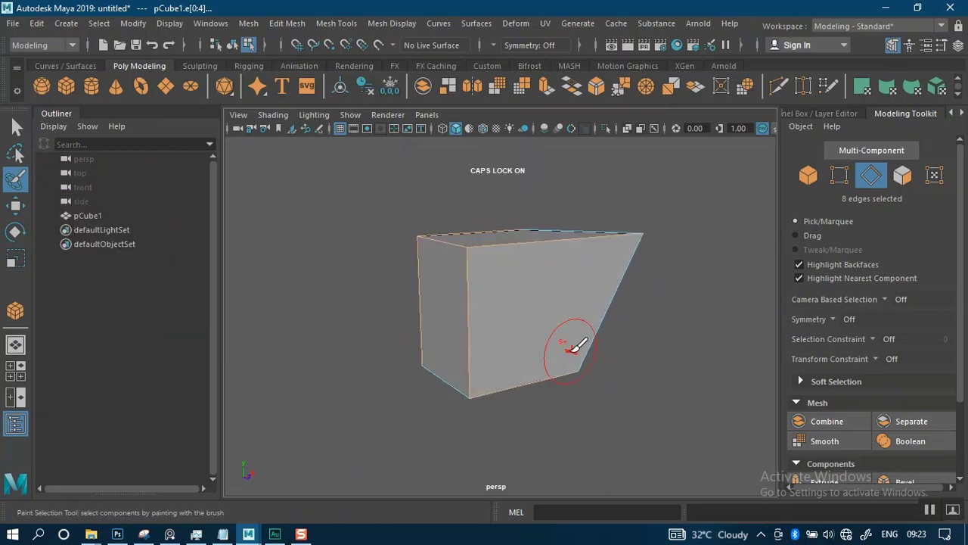
pyautogui.press('q')
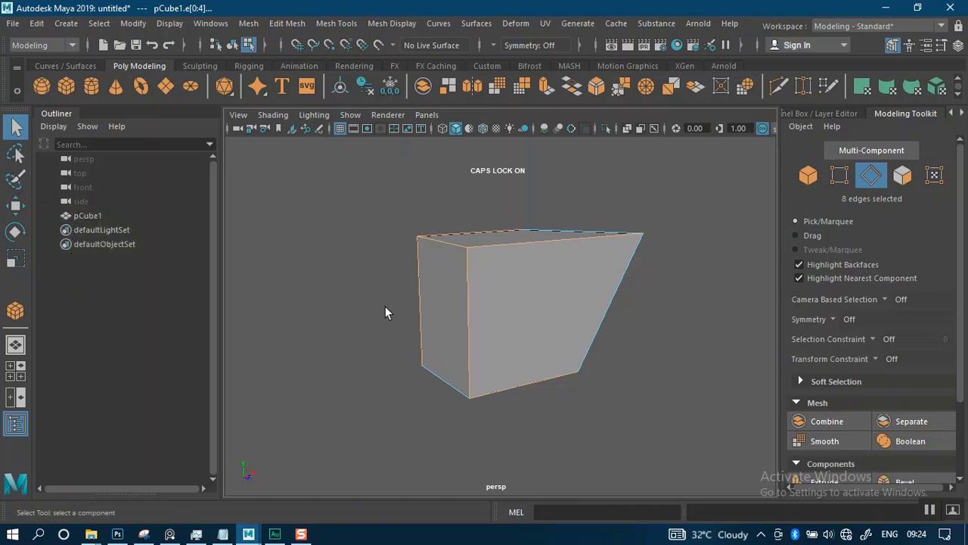
pyautogui.keyDown('alt'); pyautogui.moveTo(385, 308); pyautogui.dragTo(397, 344, button='right'); pyautogui.keyUp('alt')
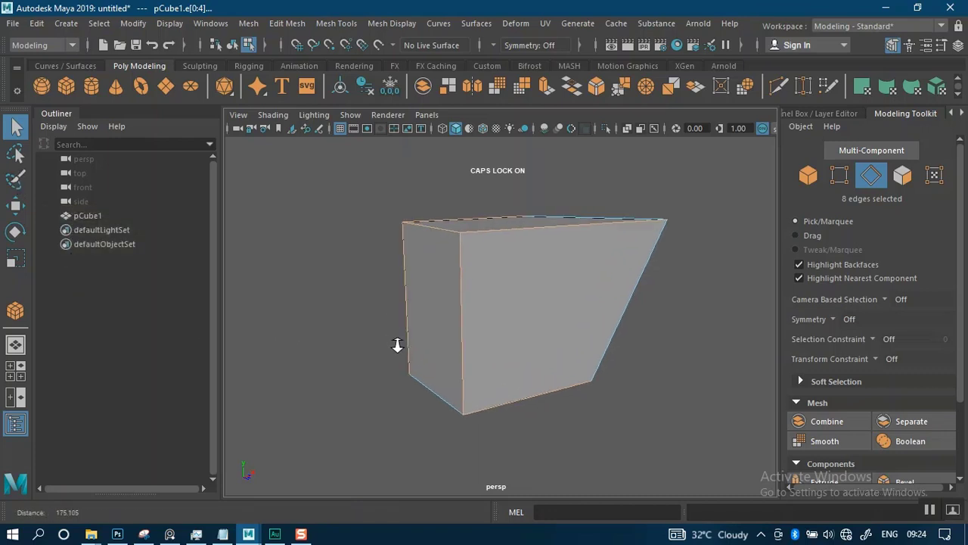
pyautogui.keyDown('alt'); pyautogui.moveTo(395, 343); pyautogui.dragTo(358, 342); pyautogui.keyUp('alt')
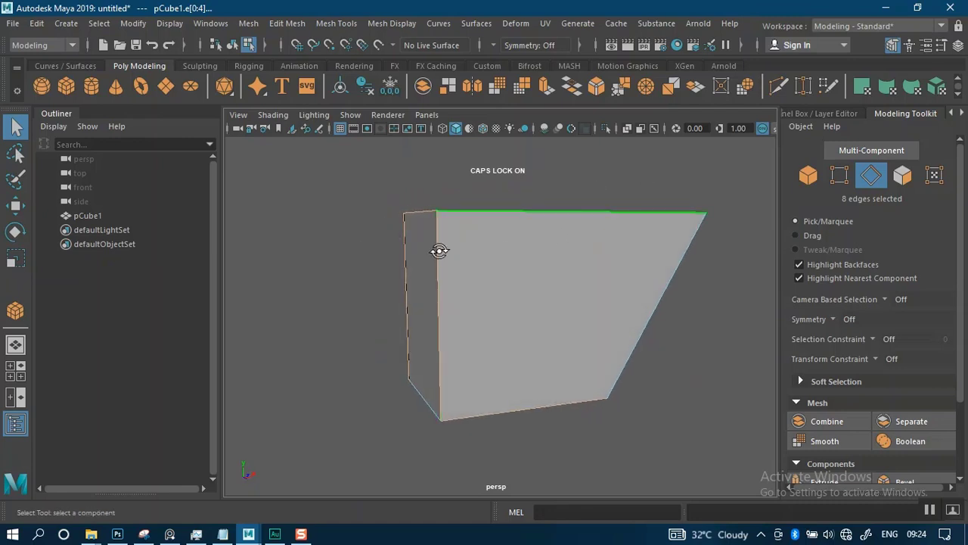
pyautogui.keyDown('alt'); pyautogui.moveTo(440, 251); pyautogui.dragTo(448, 267); pyautogui.keyUp('alt')
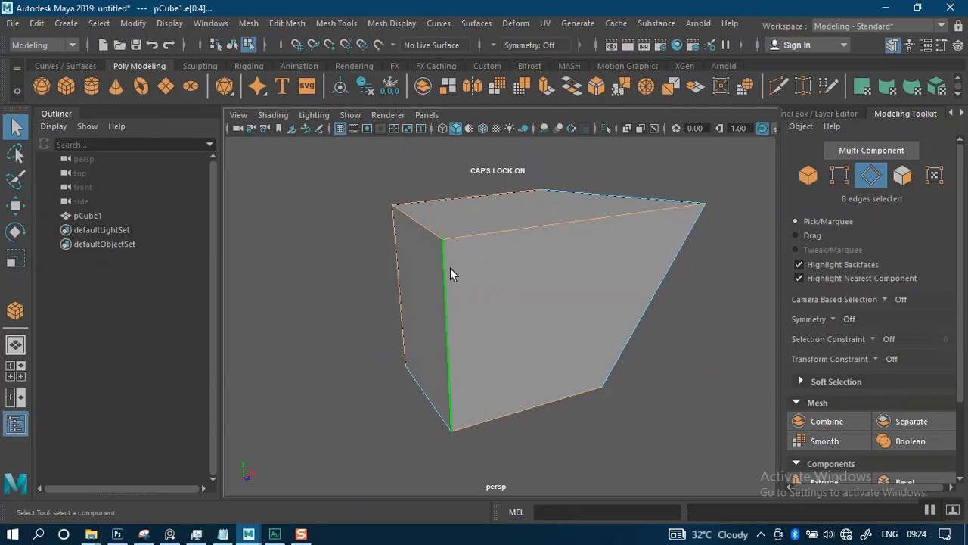
pyautogui.keyDown('alt'); pyautogui.moveTo(441, 301); pyautogui.dragTo(459, 311); pyautogui.keyUp('alt')
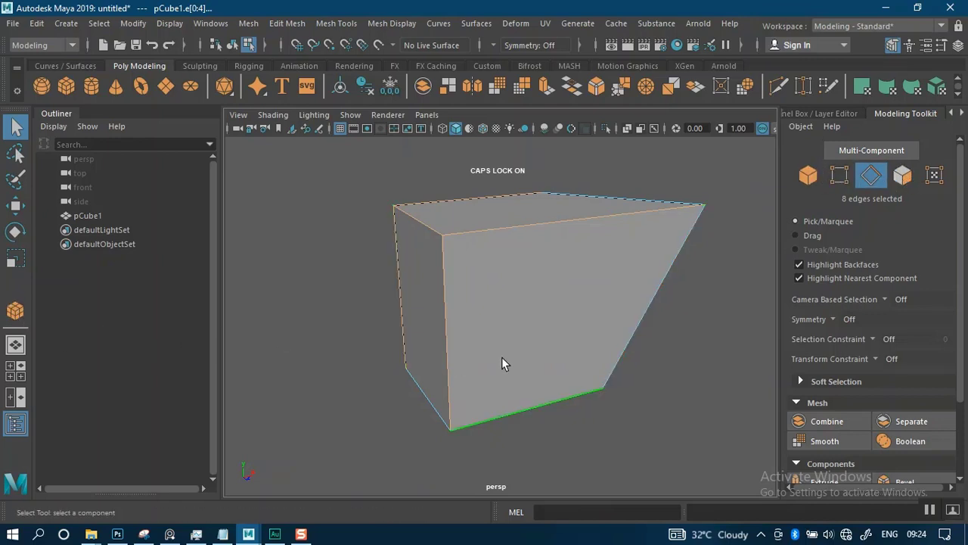
pyautogui.scroll(2, 432, 318)
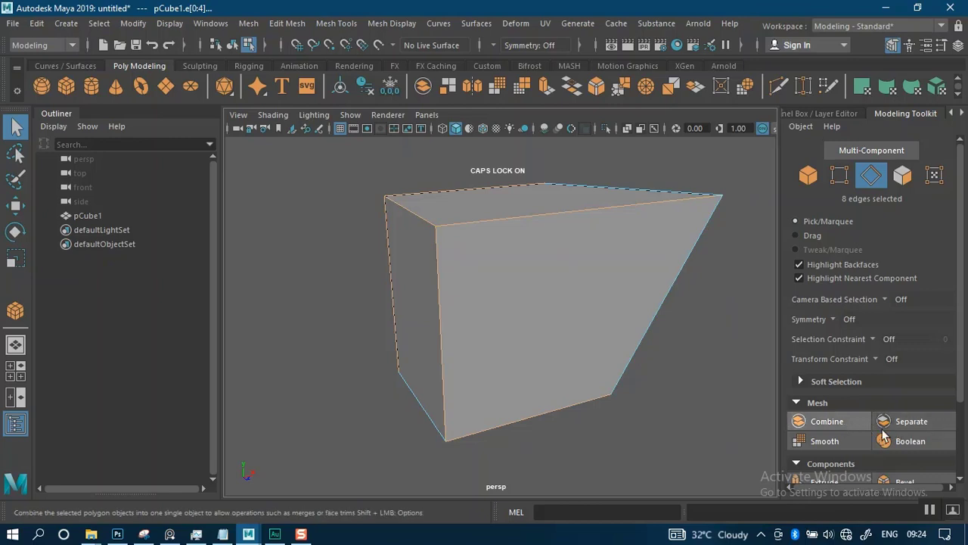
pyautogui.scroll(-3, 895, 429)
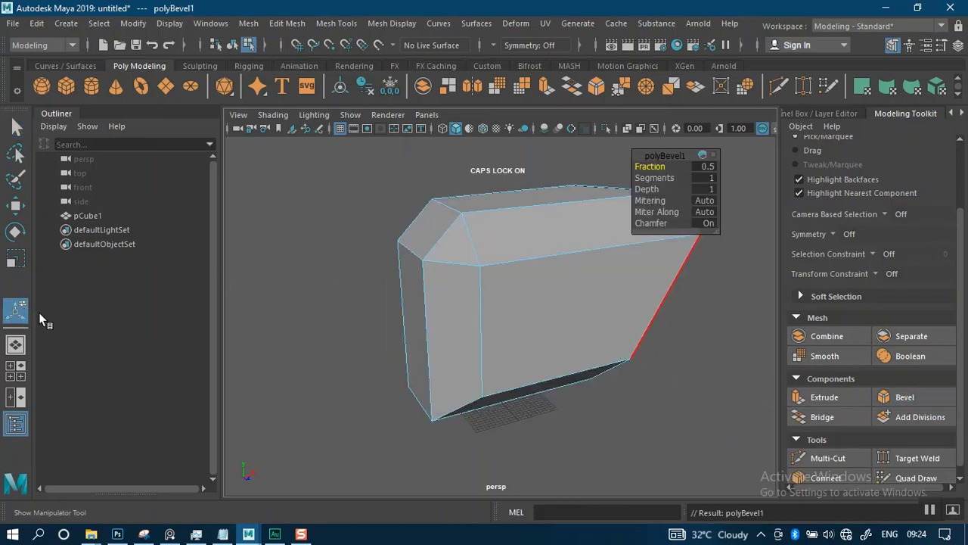
pyautogui.keyDown('alt'); pyautogui.moveTo(407, 253); pyautogui.dragTo(473, 250); pyautogui.keyUp('alt')
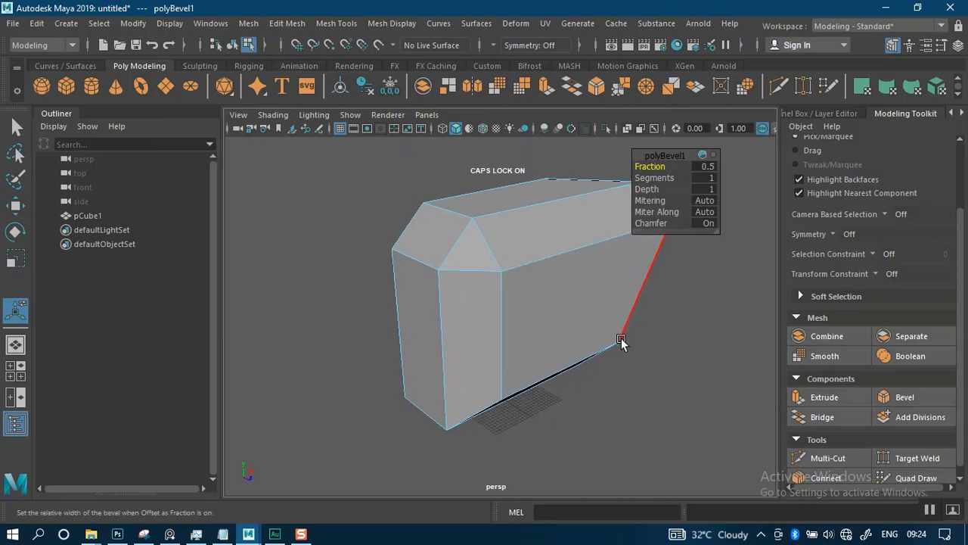
pyautogui.hotkey('ctrl', 'z')
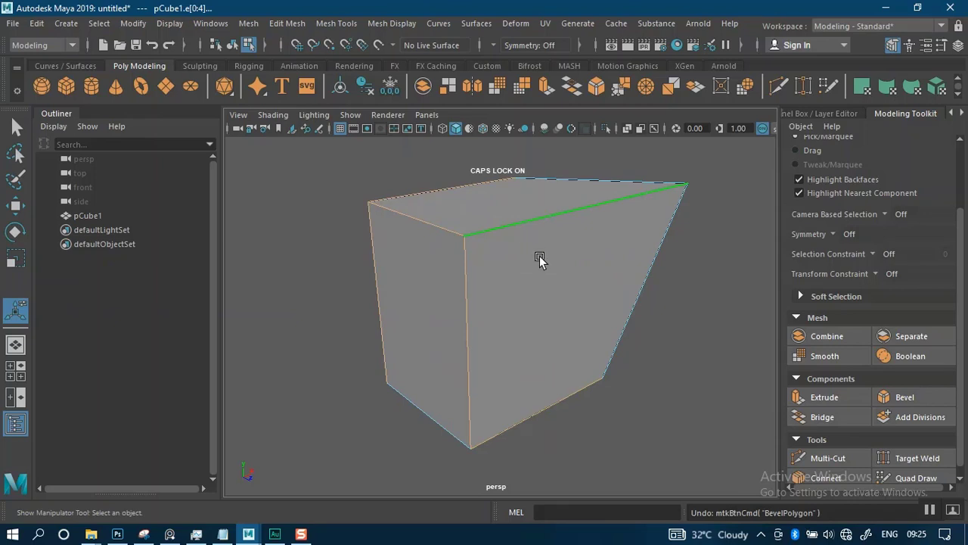
# Step: Repeat the bevel on the same eight edges and undo it
pyautogui.hotkey('ctrl', 'b')
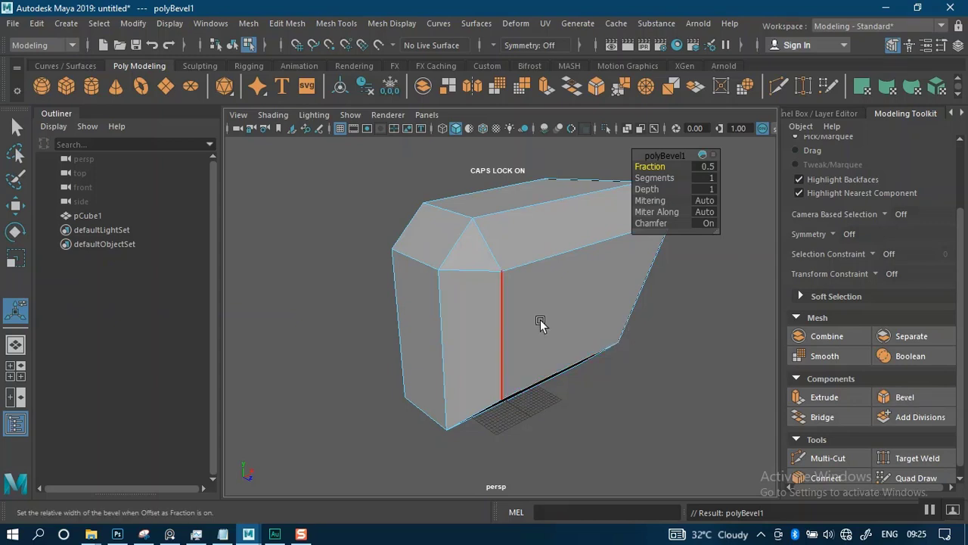
pyautogui.scroll(2, 465, 341)
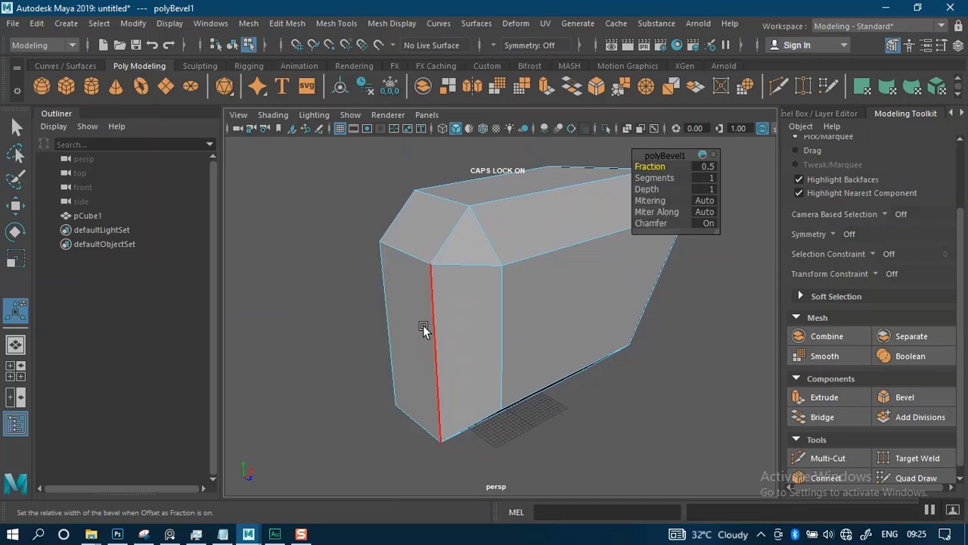
pyautogui.hotkey('ctrl', 'z')
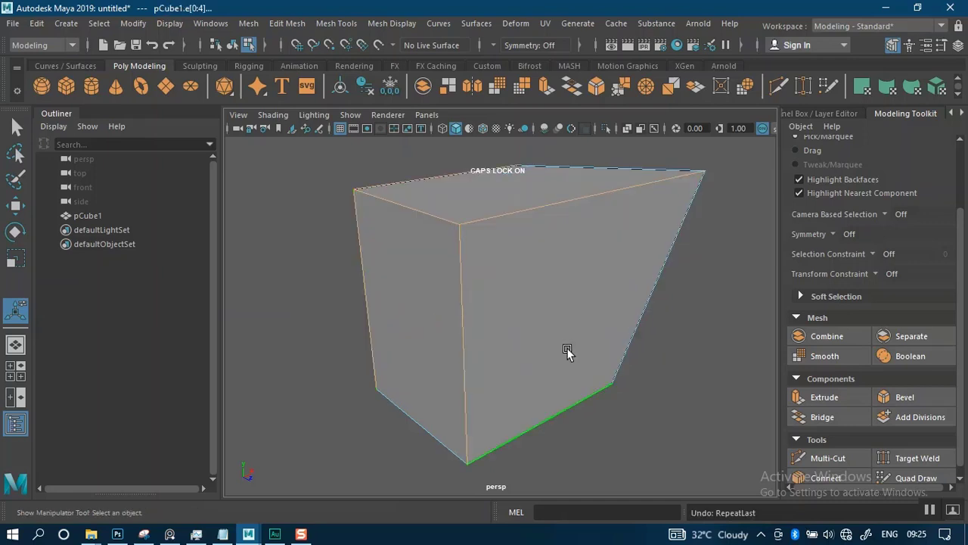
# Step: Undo the last edge selection and return the mesh to object mode
pyautogui.keyDown('alt'); pyautogui.moveTo(578, 352); pyautogui.dragTo(709, 330); pyautogui.keyUp('alt')
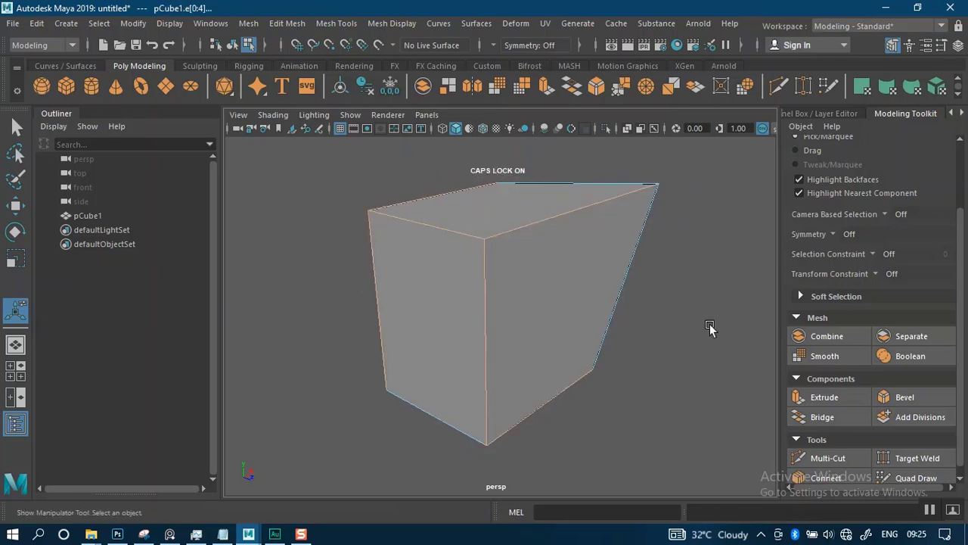
pyautogui.scroll(-2, 603, 272)
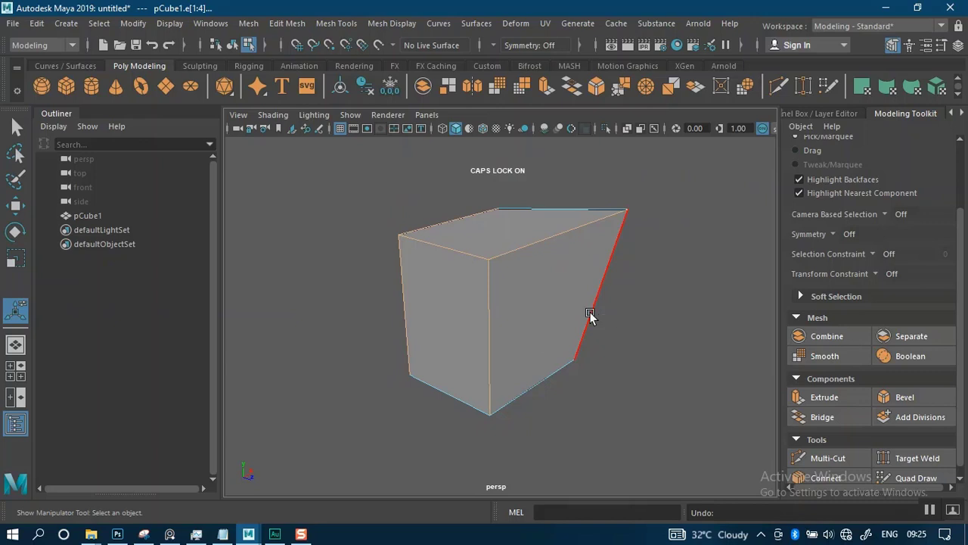
pyautogui.rightClick(547, 293)
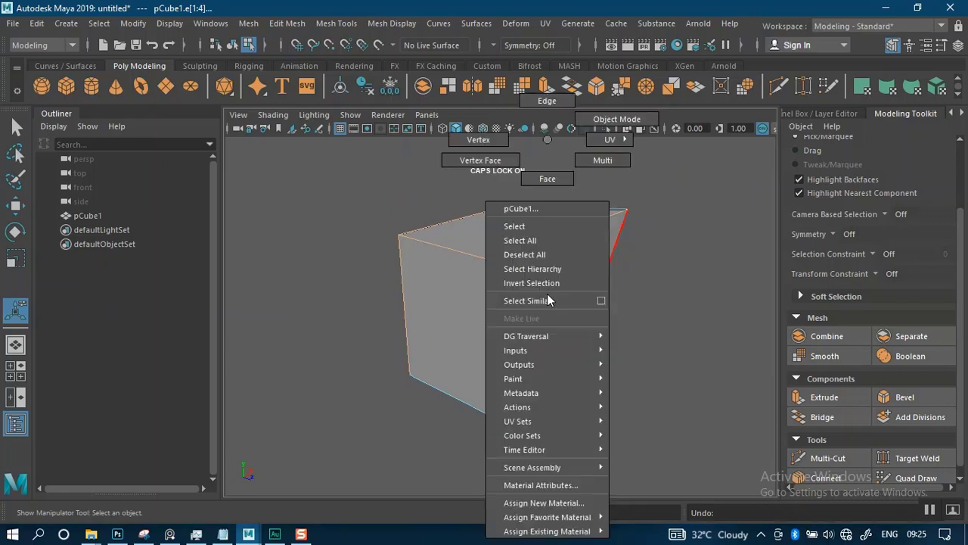
pyautogui.click(597, 119)
pyautogui.scroll(2, 839, 232)
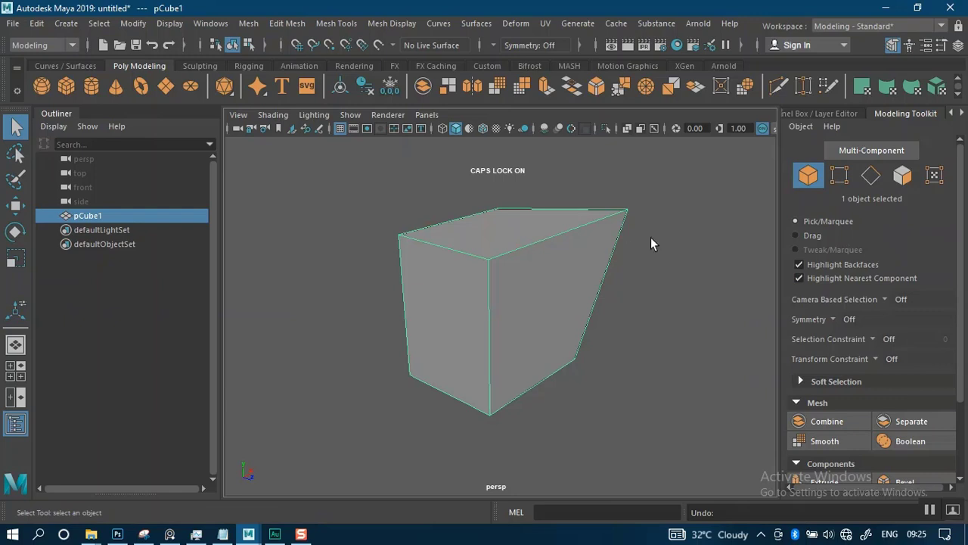
# Step: Switch to face mode and select single faces of the mesh one after another, finishing with the upper face
pyautogui.click(902, 177)
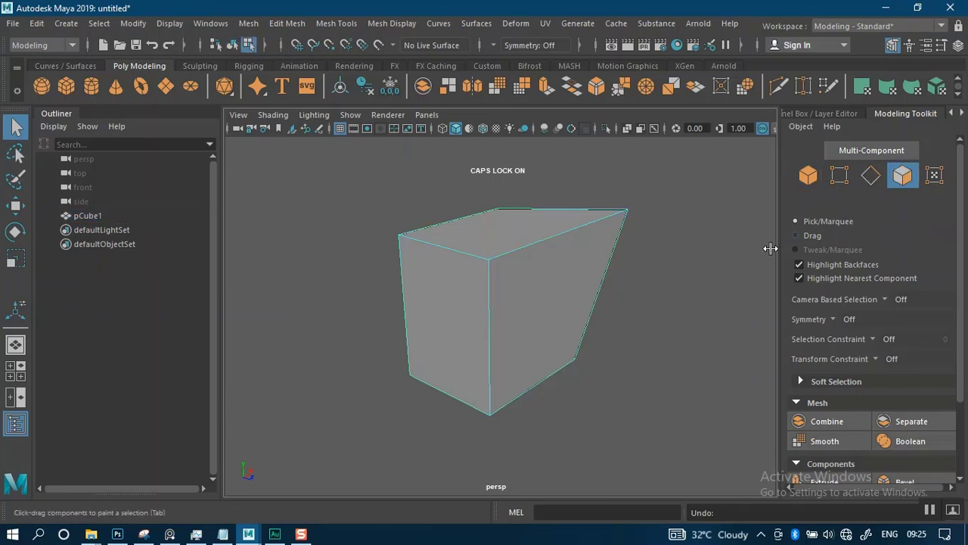
pyautogui.keyDown('alt'); pyautogui.moveTo(553, 300); pyautogui.dragTo(518, 306); pyautogui.keyUp('alt')
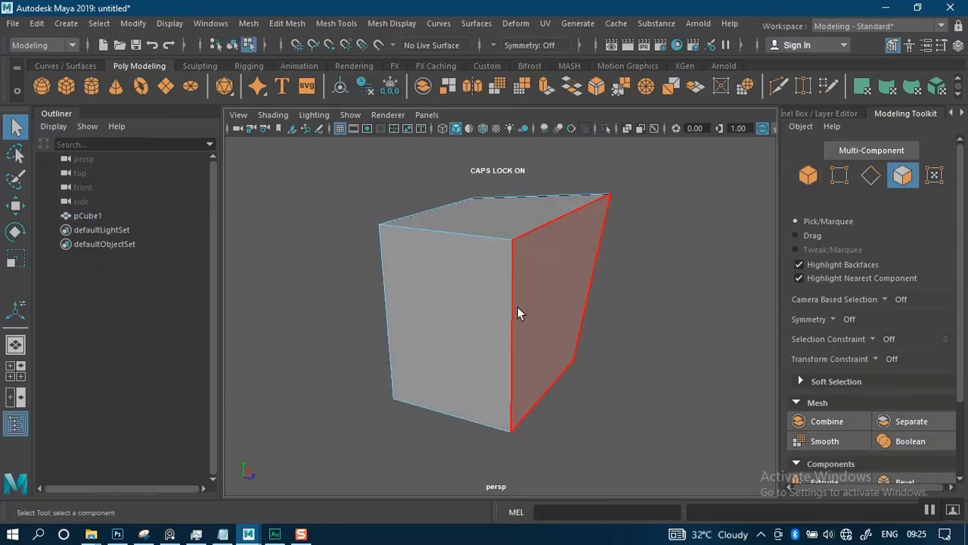
pyautogui.click(482, 301)
pyautogui.keyDown('alt'); pyautogui.moveTo(581, 295); pyautogui.dragTo(548, 297); pyautogui.keyUp('alt')
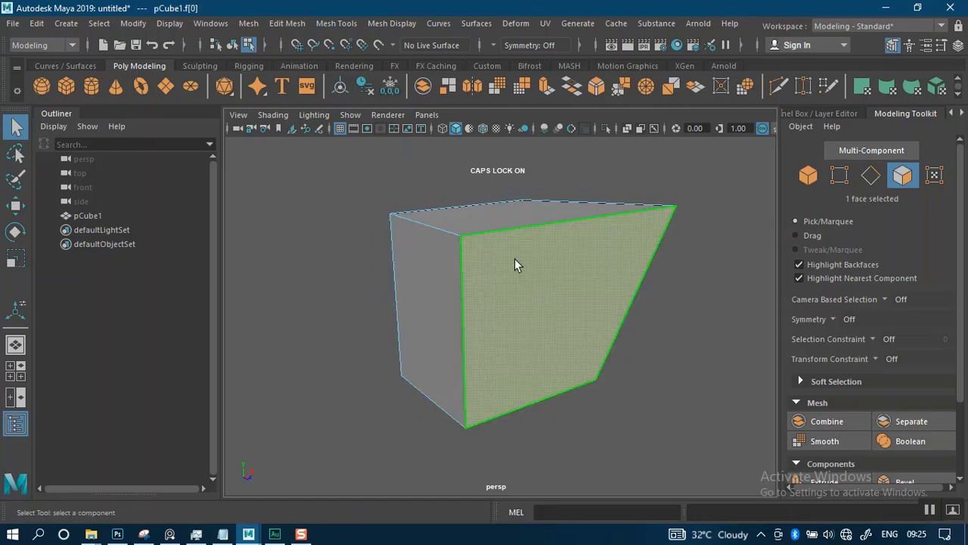
pyautogui.click(421, 306)
pyautogui.keyDown('alt'); pyautogui.moveTo(419, 299); pyautogui.dragTo(540, 305); pyautogui.keyUp('alt')
pyautogui.click(540, 305)
# Step: Switch to multi-component mode and marquee-select around an upper corner of the mesh to pick three faces
pyautogui.moveTo(468, 292); pyautogui.dragTo(514, 160, button='right')
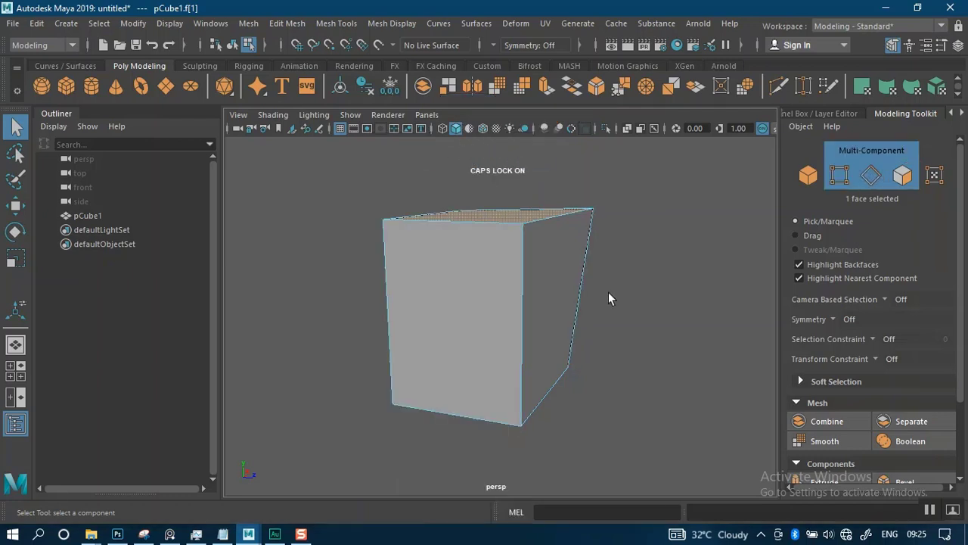
pyautogui.keyDown('alt'); pyautogui.moveTo(652, 314); pyautogui.dragTo(612, 317); pyautogui.keyUp('alt')
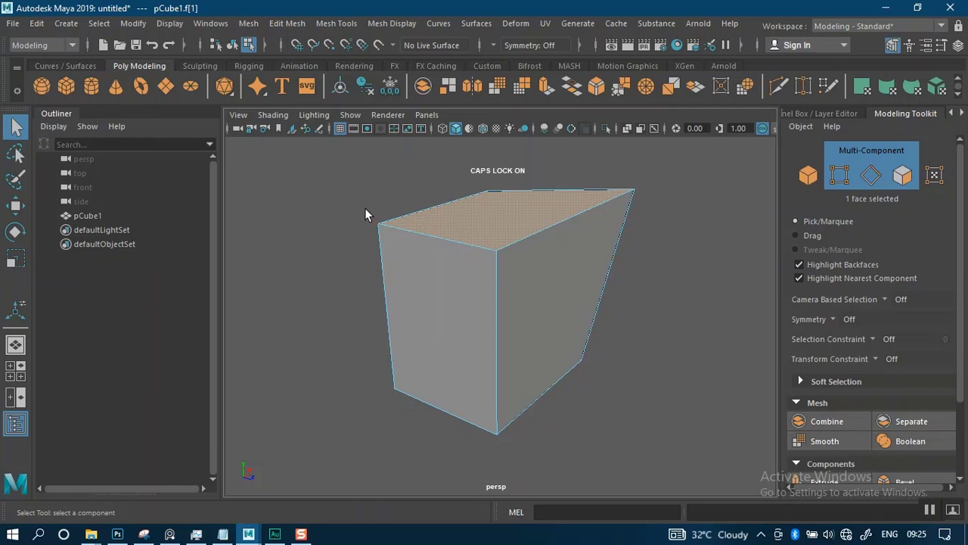
pyautogui.moveTo(351, 204); pyautogui.dragTo(416, 260)
pyautogui.keyDown('alt'); pyautogui.moveTo(355, 280); pyautogui.dragTo(431, 258); pyautogui.keyUp('alt')
pyautogui.keyDown('alt'); pyautogui.moveTo(430, 258); pyautogui.dragTo(456, 351, button='right'); pyautogui.keyUp('alt')
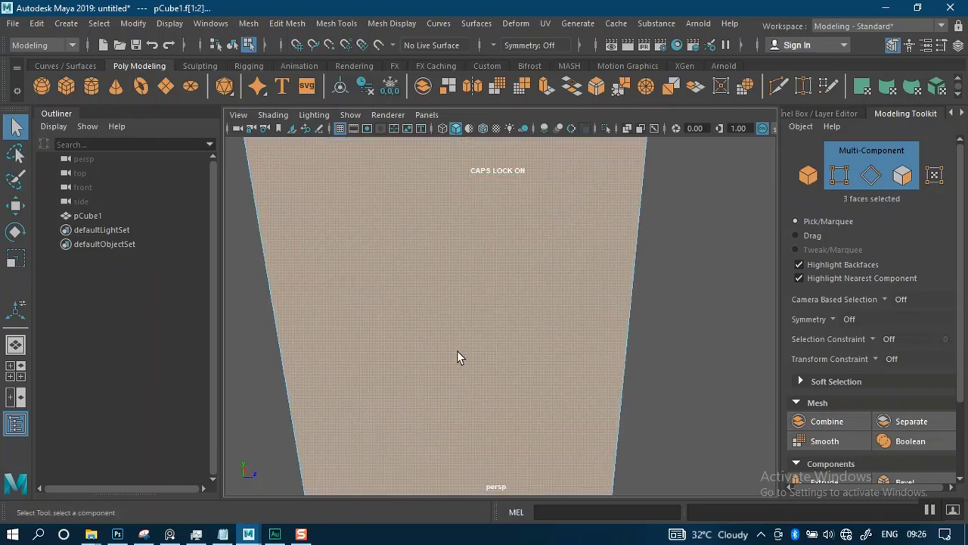
pyautogui.keyDown('alt'); pyautogui.moveTo(400, 236); pyautogui.dragTo(456, 331, button='middle'); pyautogui.keyUp('alt')
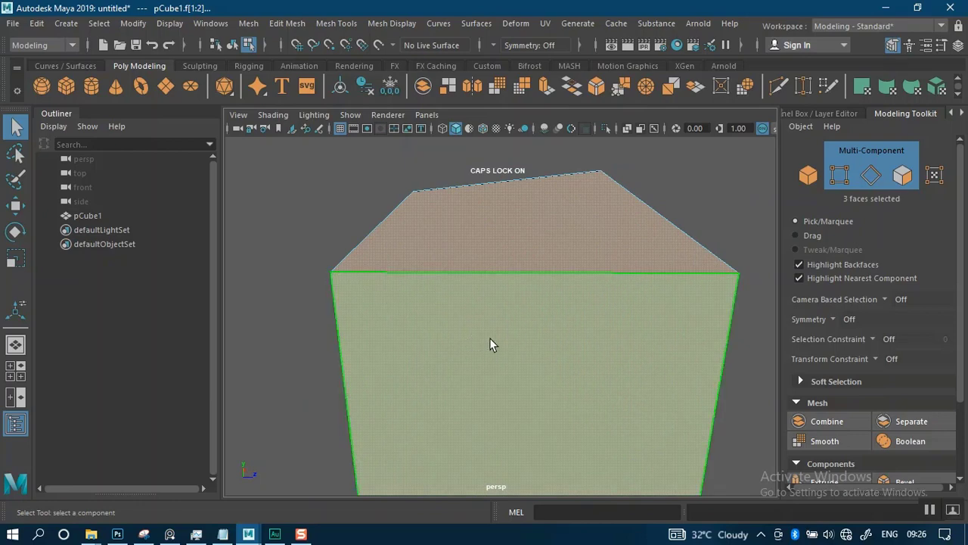
pyautogui.scroll(-6, 460, 313)
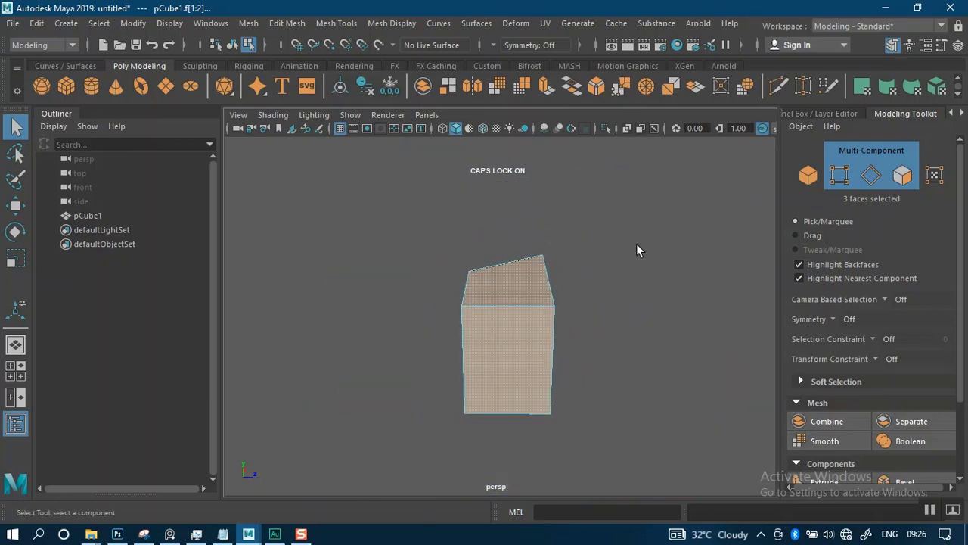
# Step: Clear the face selection and return pCube1 to object mode
pyautogui.click(637, 245)
pyautogui.keyDown('alt'); pyautogui.moveTo(640, 244); pyautogui.dragTo(541, 250); pyautogui.keyUp('alt')
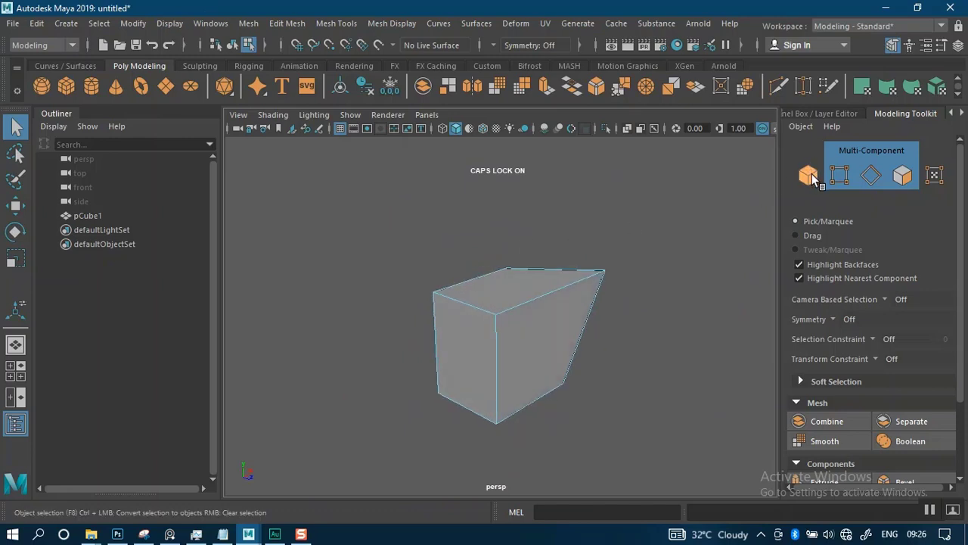
pyautogui.click(810, 175)
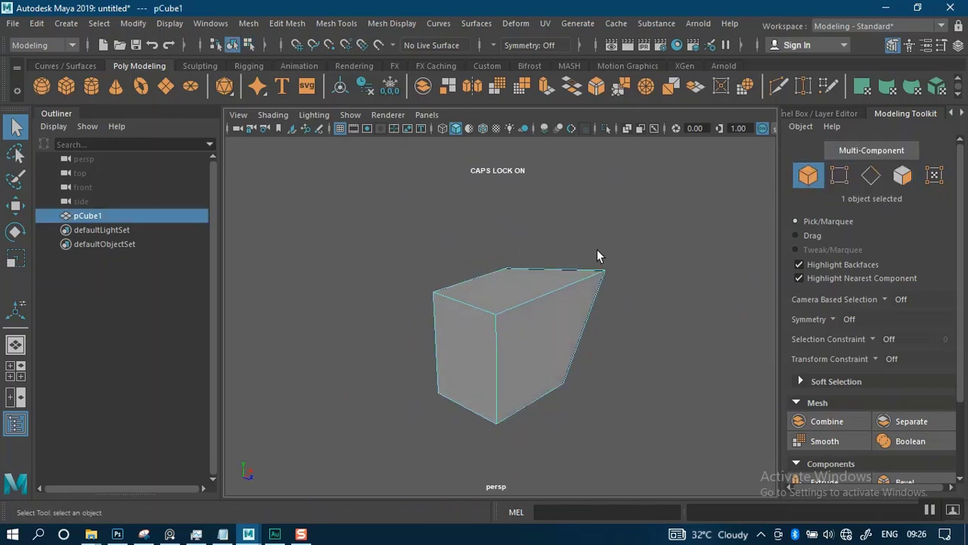
pyautogui.keyDown('alt'); pyautogui.moveTo(527, 280); pyautogui.dragTo(480, 289); pyautogui.keyUp('alt')
pyautogui.scroll(-3, 840, 330)
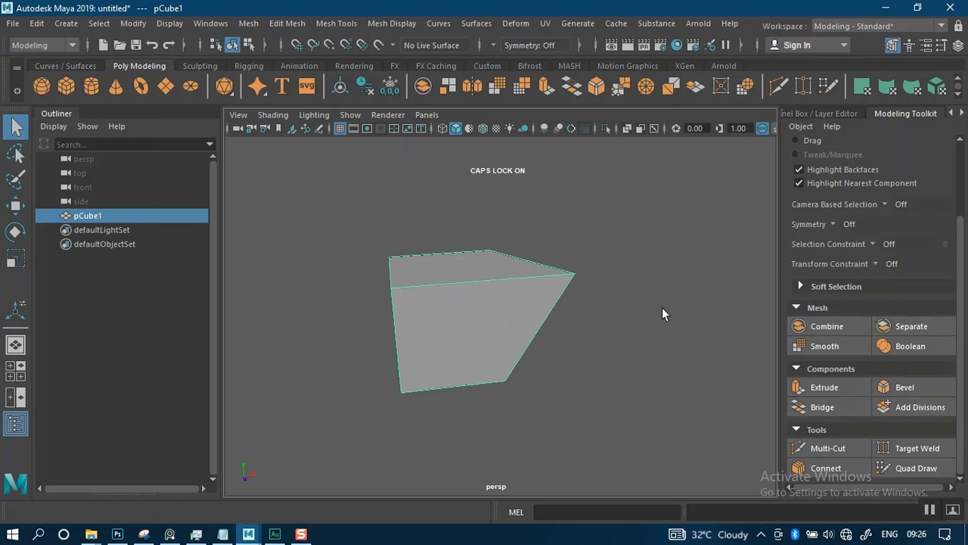
pyautogui.keyDown('alt'); pyautogui.moveTo(439, 272); pyautogui.dragTo(456, 288); pyautogui.keyUp('alt')
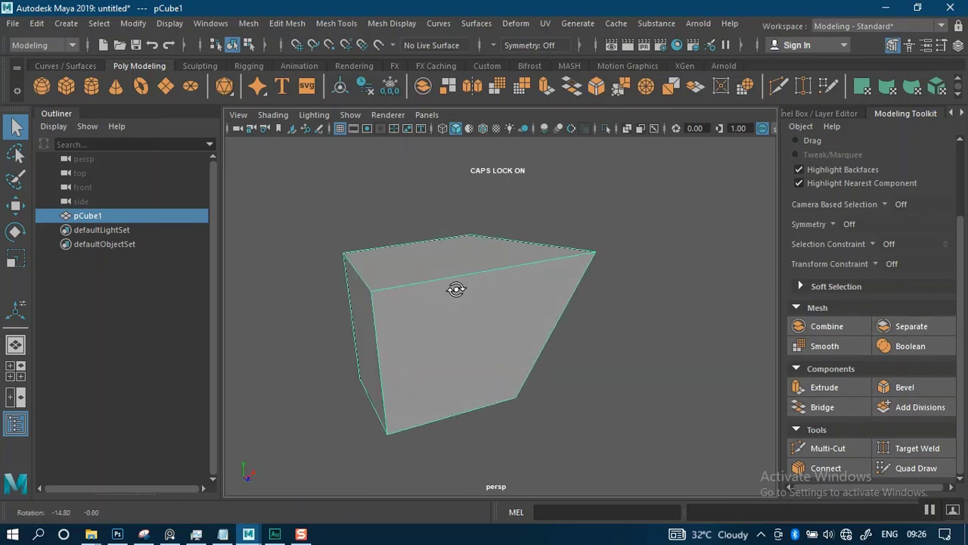
# Step: Return pCube1 to object mode, reselect it and draw a polygon sphere beside it on the grid
pyautogui.rightClick(423, 282)
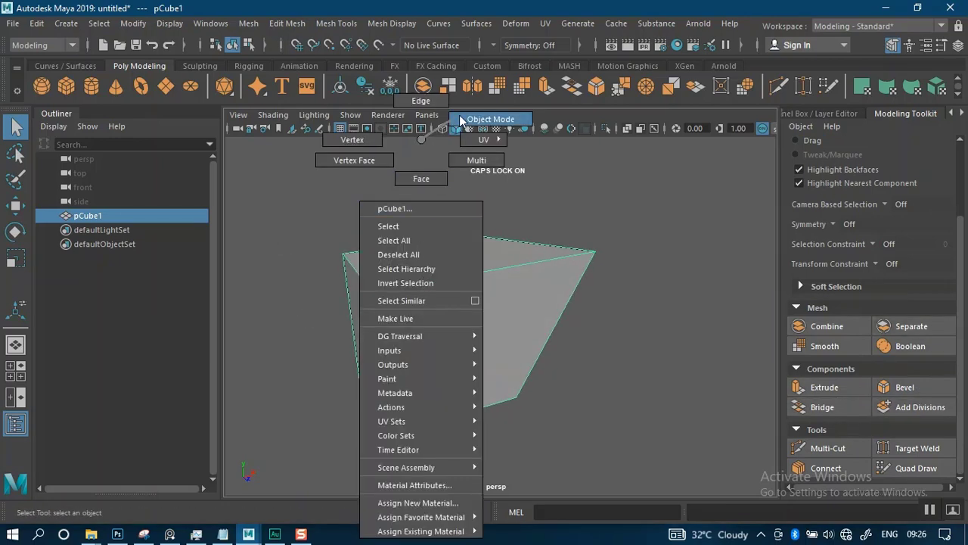
pyautogui.click(490, 119)
pyautogui.click(597, 224)
pyautogui.click(465, 293)
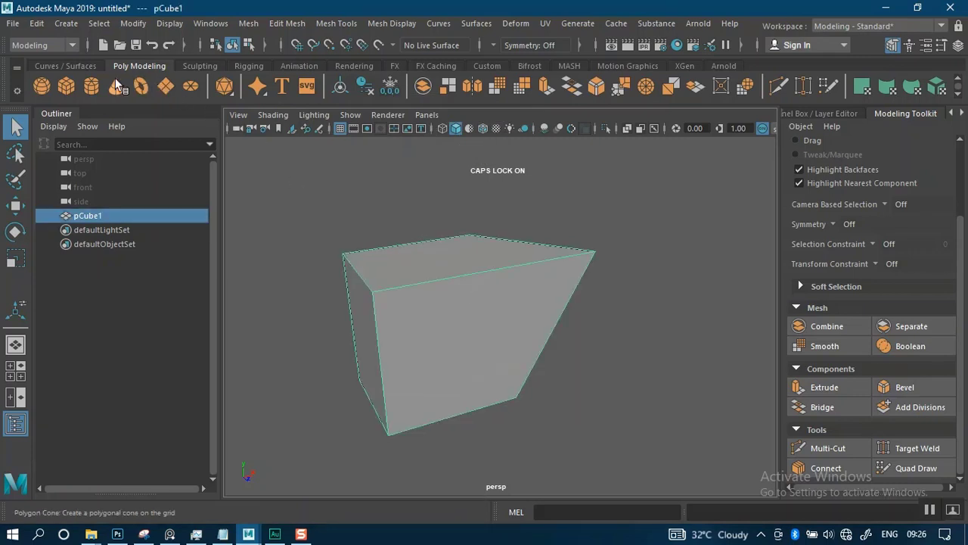
pyautogui.click(43, 87)
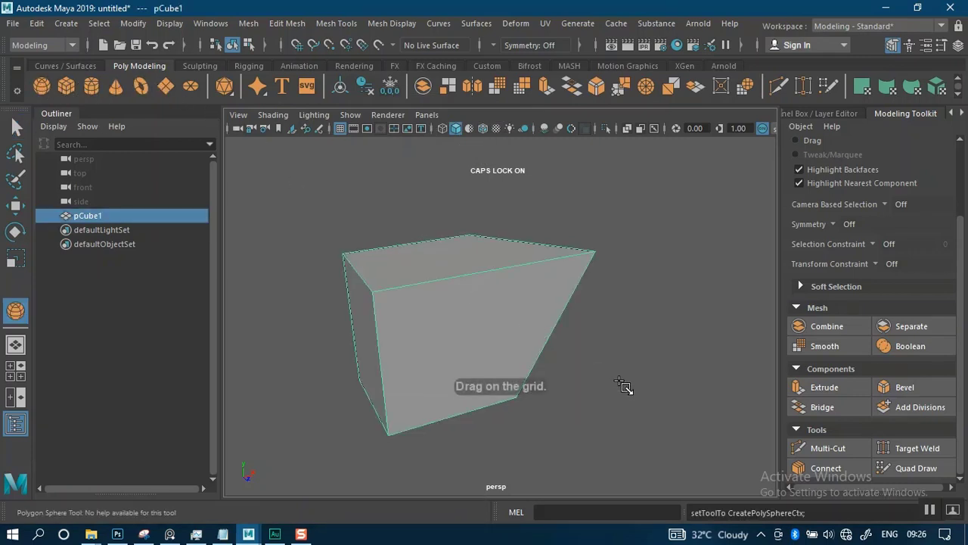
pyautogui.moveTo(623, 385); pyautogui.dragTo(672, 425)
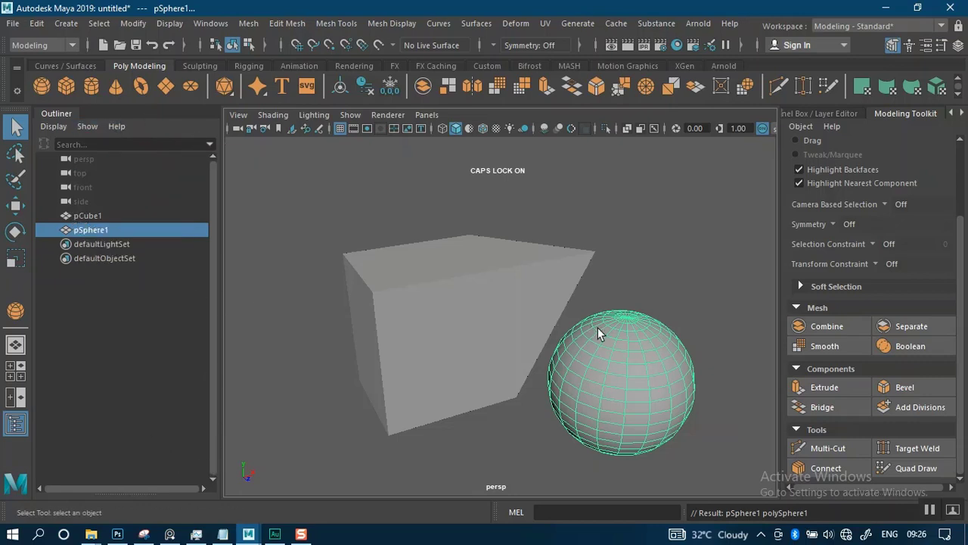
# Step: Select pCube1 and pSphere1 alternately by name in the Outliner, finishing with the sphere
pyautogui.click(88, 216)
pyautogui.click(92, 231)
pyautogui.click(88, 218)
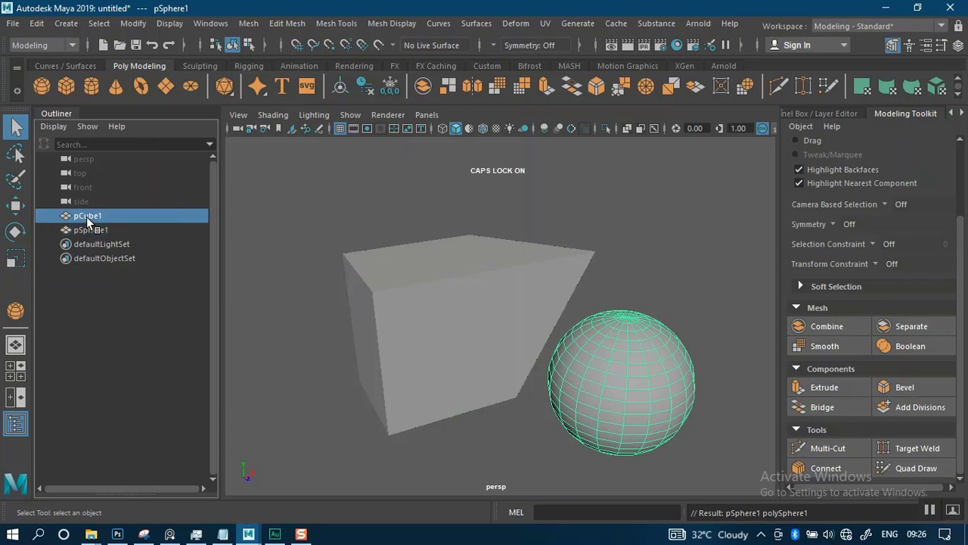
pyautogui.click(93, 230)
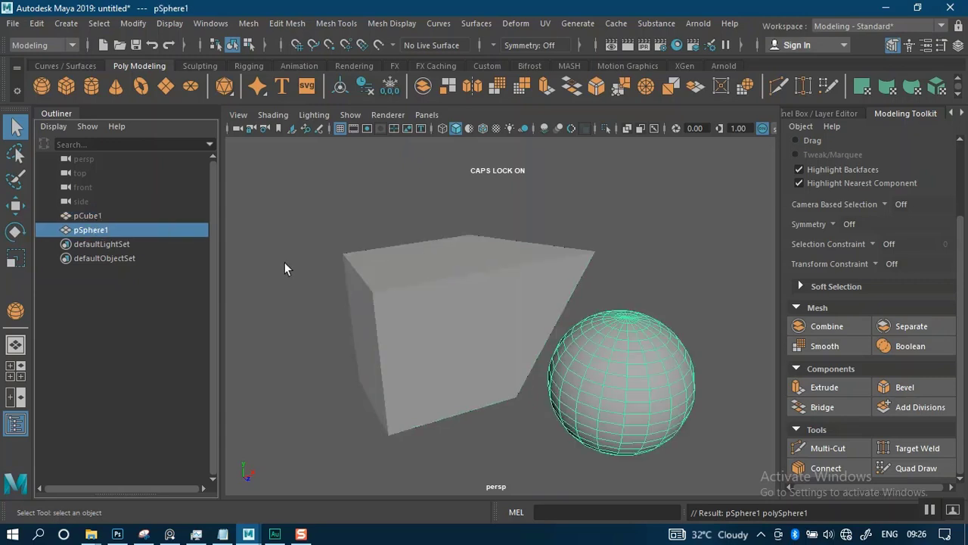
# Step: Marquee-select the cube and the sphere together and delete both objects
pyautogui.scroll(3, 881, 317)
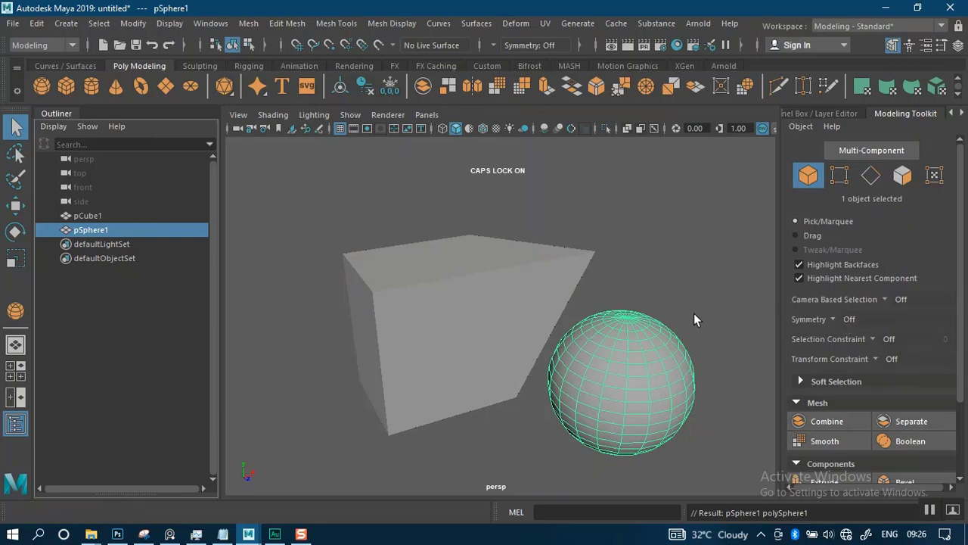
pyautogui.moveTo(420, 221); pyautogui.dragTo(667, 426)
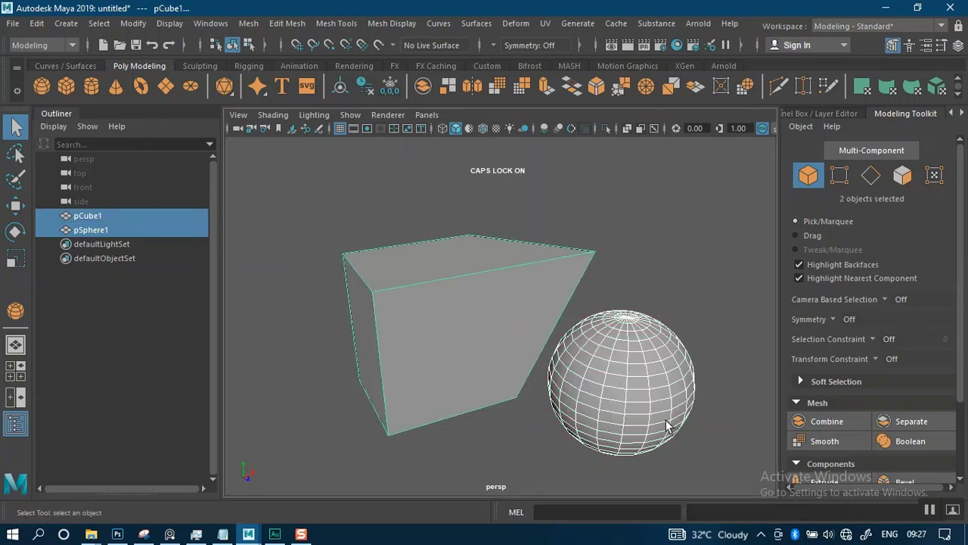
pyautogui.press('Delete')
# Step: Turn off Interactive Creation for polygon primitives
pyautogui.moveTo(501, 355)
pyautogui.keyDown('alt'); pyautogui.mouseDown()
pyautogui.moveTo(441, 335)
pyautogui.moveTo(446, 350)
pyautogui.moveTo(512, 367)
pyautogui.mouseUp(); pyautogui.keyUp('alt')
pyautogui.keyDown('shift'); pyautogui.rightClick(511, 366); pyautogui.keyUp('shift')
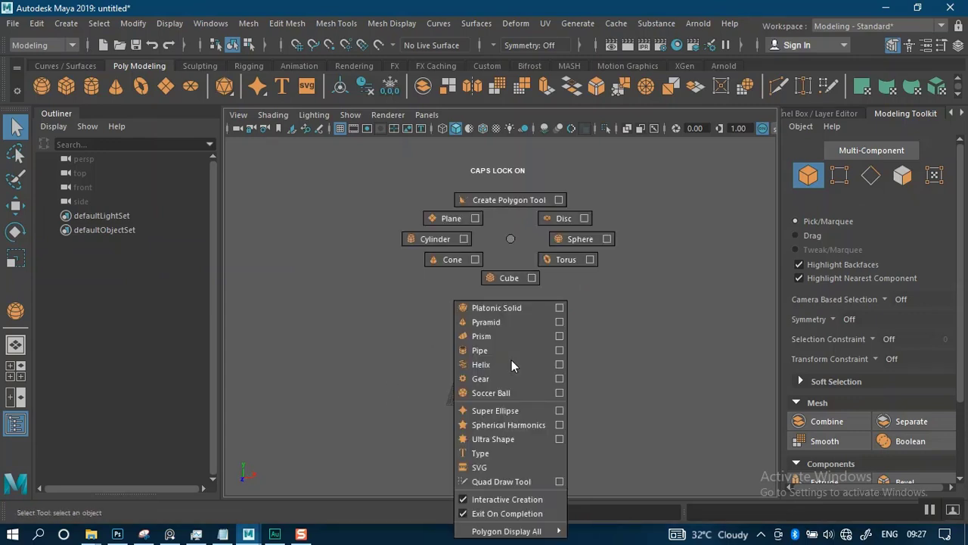
pyautogui.click(463, 503)
# Step: Create a new default polygon cube at the centre of the grid
pyautogui.keyDown('alt'); pyautogui.moveTo(461, 400); pyautogui.dragTo(497, 338, button='middle'); pyautogui.keyUp('alt')
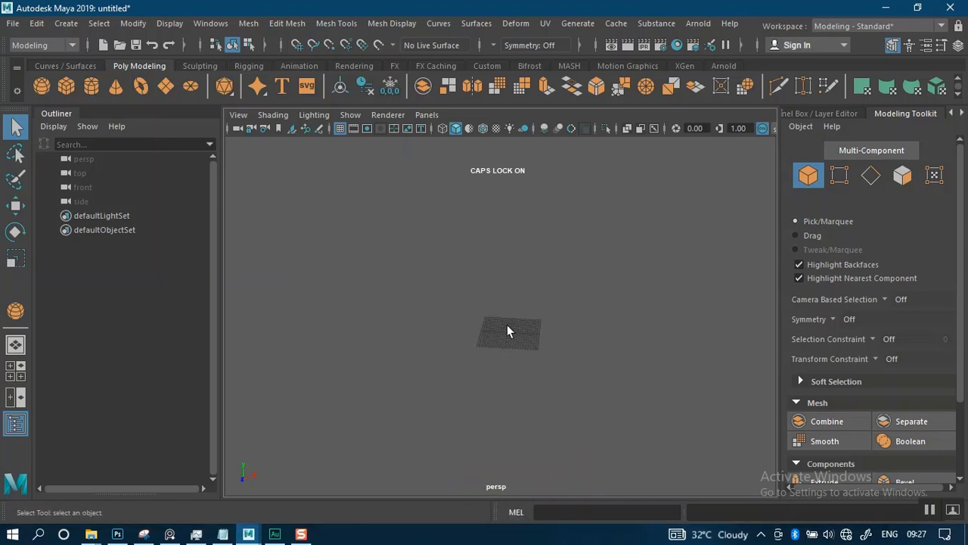
pyautogui.keyDown('alt'); pyautogui.moveTo(507, 325); pyautogui.dragTo(524, 413, button='right'); pyautogui.keyUp('alt')
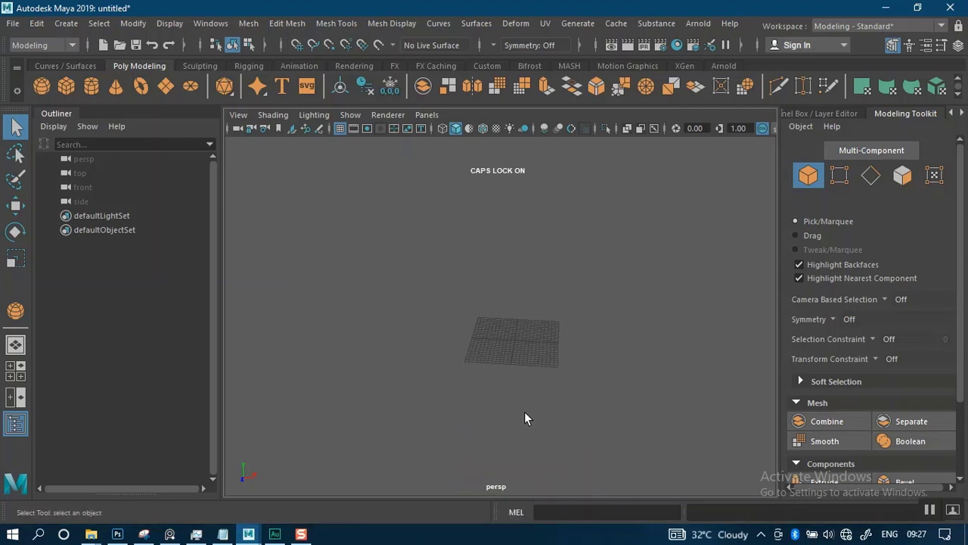
pyautogui.keyDown('alt'); pyautogui.moveTo(507, 368); pyautogui.dragTo(485, 361, button='middle'); pyautogui.keyUp('alt')
pyautogui.keyDown('alt'); pyautogui.moveTo(488, 362); pyautogui.dragTo(526, 441, button='right'); pyautogui.keyUp('alt')
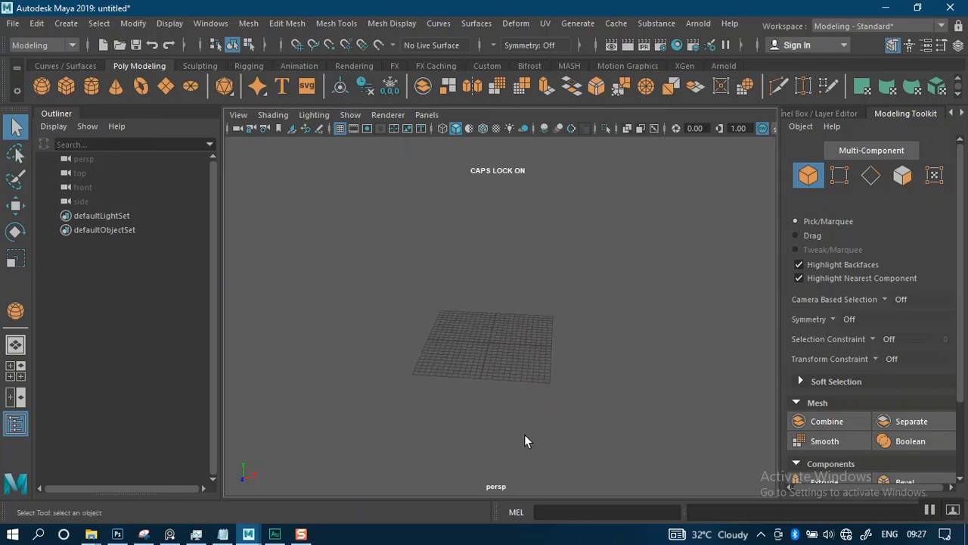
pyautogui.keyDown('alt'); pyautogui.moveTo(525, 426); pyautogui.dragTo(518, 388); pyautogui.keyUp('alt')
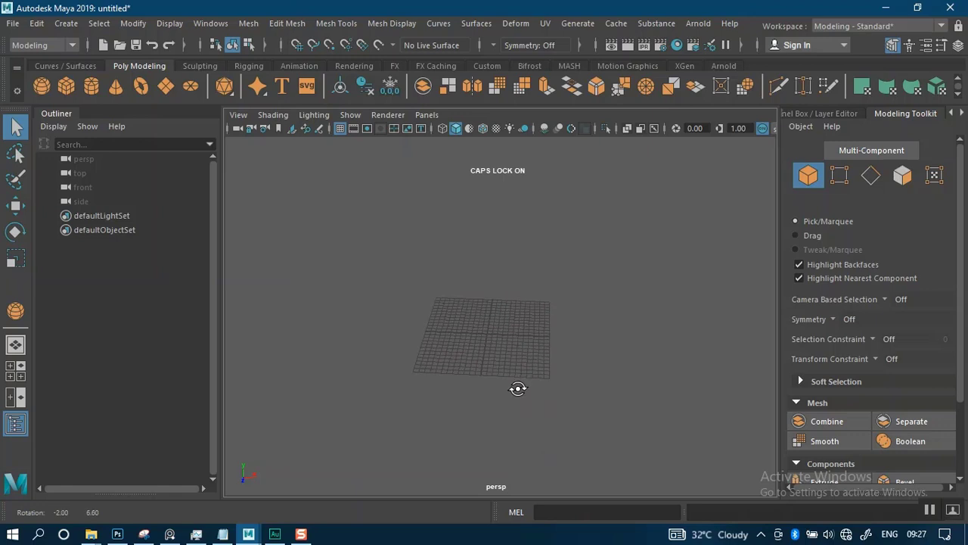
pyautogui.keyDown('shift'); pyautogui.rightClick(509, 358); pyautogui.keyUp('shift')
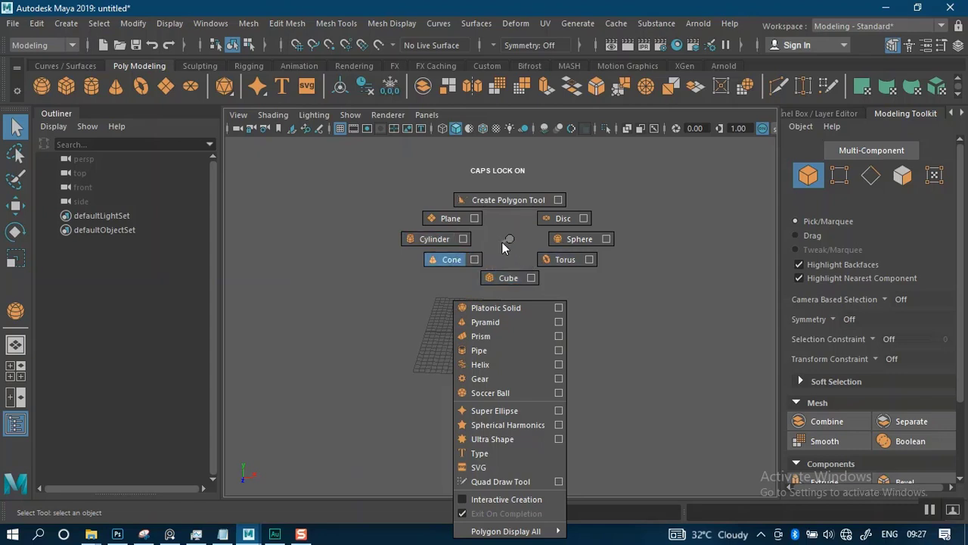
pyautogui.keyDown('shift'); pyautogui.moveTo(502, 241); pyautogui.dragTo(505, 277, button='right'); pyautogui.keyUp('shift')
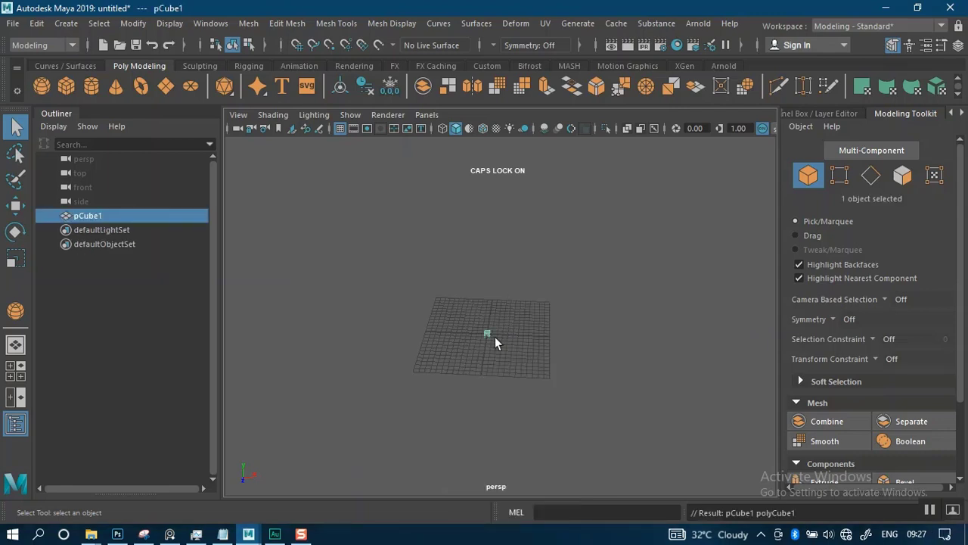
# Step: Scale the new cube up uniformly until it covers most of the grid and activate the Move tool
pyautogui.press('r')
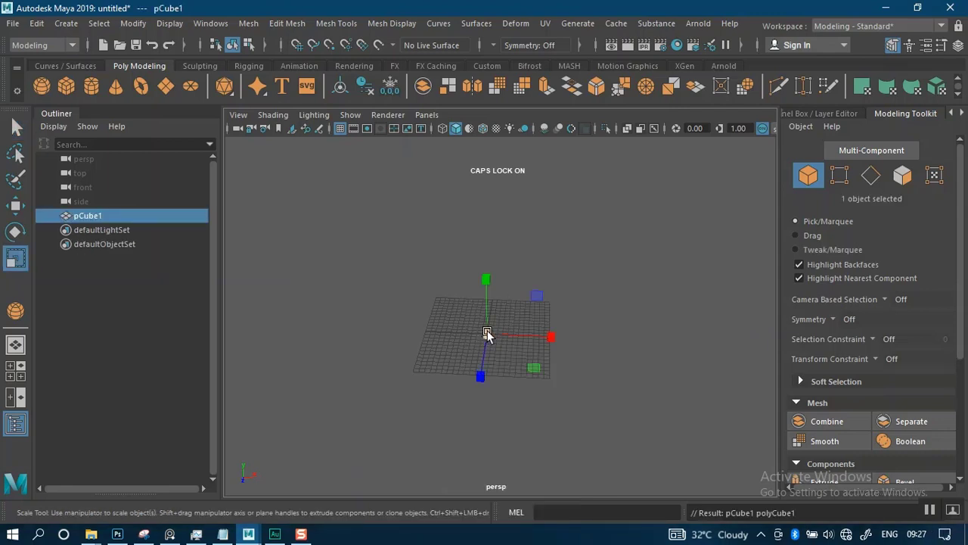
pyautogui.moveTo(488, 334); pyautogui.dragTo(571, 376)
pyautogui.press('w')
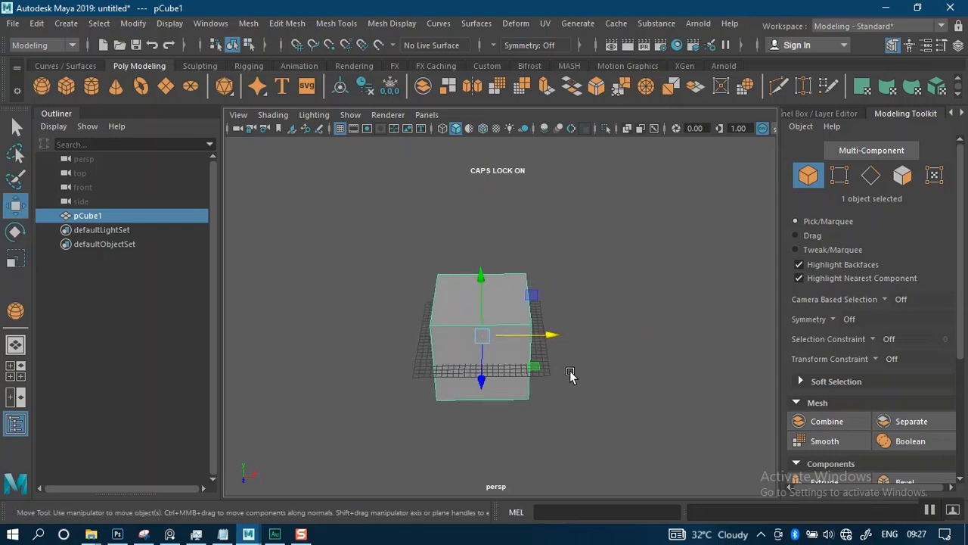
# Step: Change from the perspective view to a maximized side view and frame the cube
pyautogui.keyDown('alt'); pyautogui.moveTo(571, 372); pyautogui.dragTo(593, 391, button='right'); pyautogui.keyUp('alt')
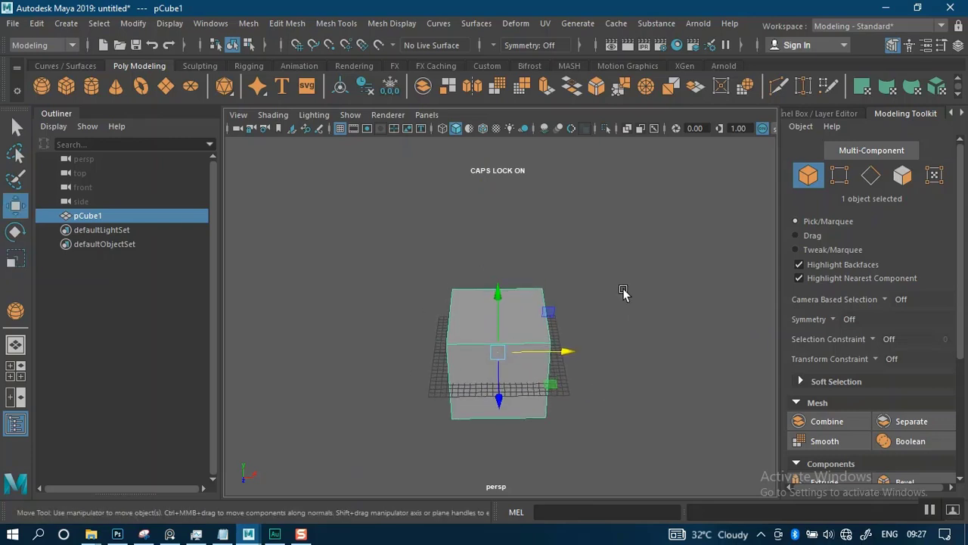
pyautogui.keyDown('alt'); pyautogui.moveTo(630, 270); pyautogui.dragTo(642, 323, button='right'); pyautogui.keyUp('alt')
pyautogui.keyDown('alt'); pyautogui.moveTo(641, 324); pyautogui.dragTo(613, 258); pyautogui.keyUp('alt')
pyautogui.press('space')
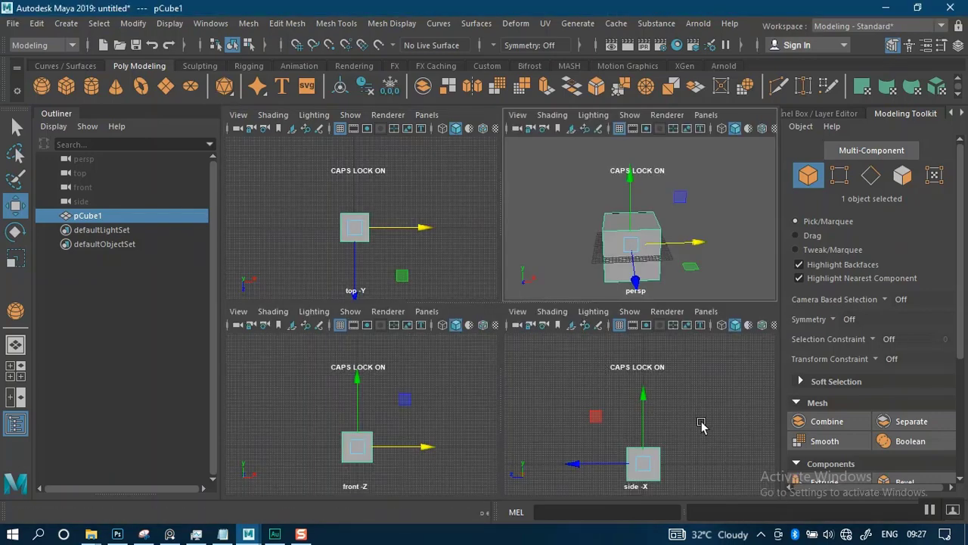
pyautogui.press('space')
pyautogui.keyDown('alt'); pyautogui.moveTo(624, 370); pyautogui.dragTo(589, 299, button='middle'); pyautogui.keyUp('alt')
pyautogui.scroll(2, 592, 318)
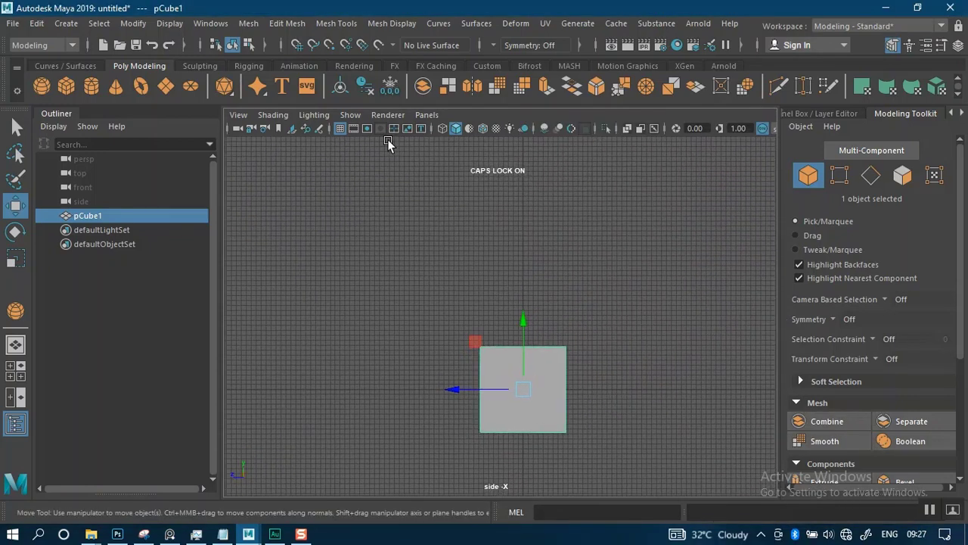
# Step: Turn on grid snapping and move the cube straight up so it rests on the ground line in the side view
pyautogui.click(297, 46)
pyautogui.moveTo(525, 391); pyautogui.dragTo(522, 342)
pyautogui.scroll(5, 586, 352)
pyautogui.keyDown('alt'); pyautogui.moveTo(575, 333); pyautogui.dragTo(489, 267, button='right'); pyautogui.keyUp('alt')
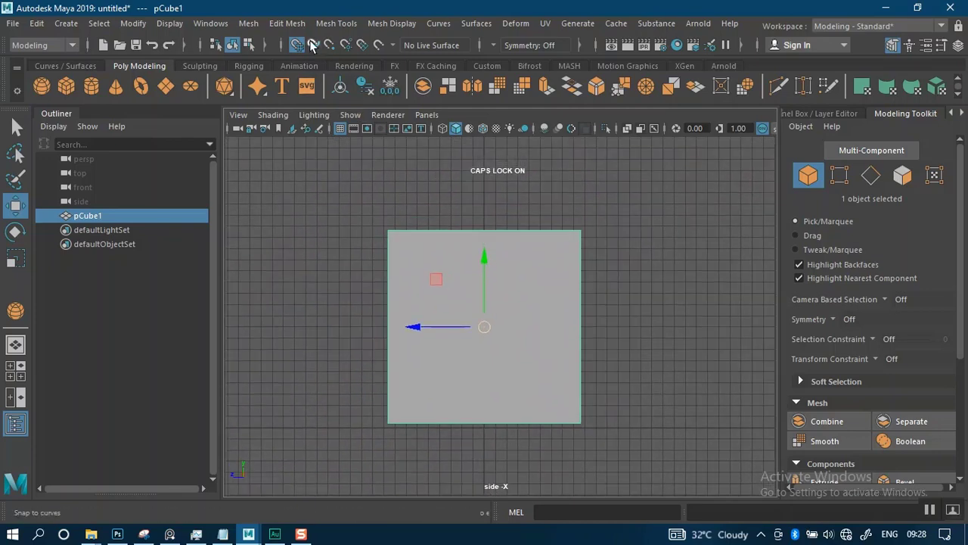
pyautogui.keyDown('alt'); pyautogui.moveTo(582, 309); pyautogui.dragTo(431, 206, button='right'); pyautogui.keyUp('alt')
# Step: Draw an S-shaped EP curve with four grid-snapped points to the right of the cube in the side view
pyautogui.click(69, 66)
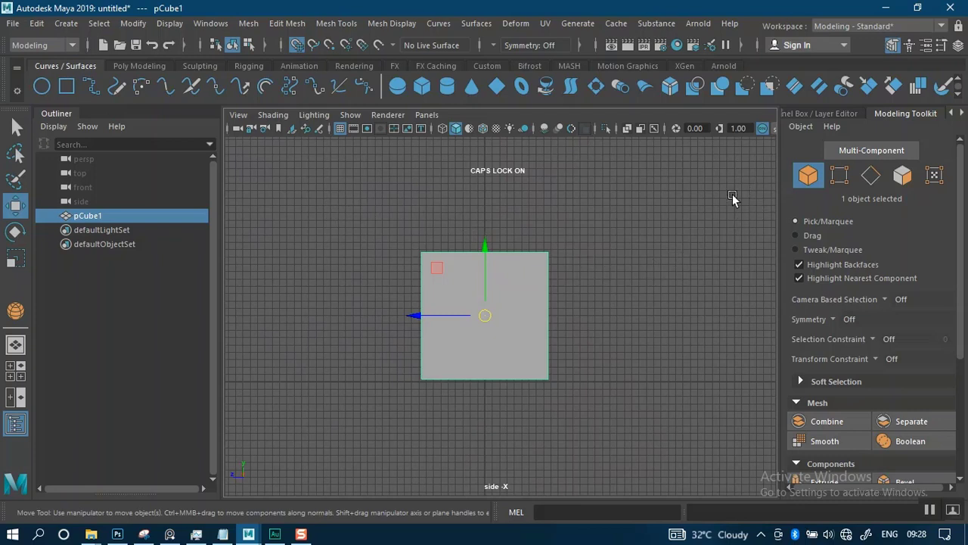
pyautogui.click(89, 90)
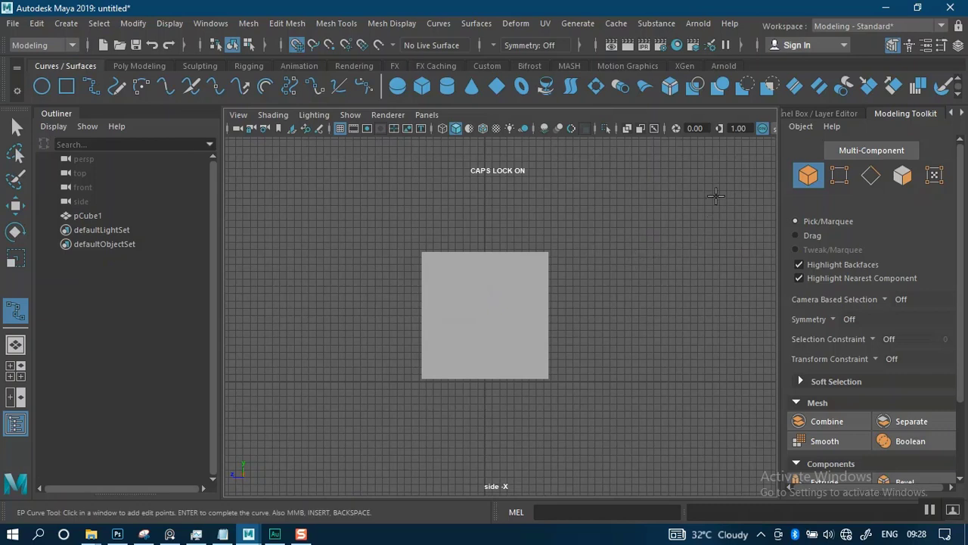
pyautogui.click(705, 154)
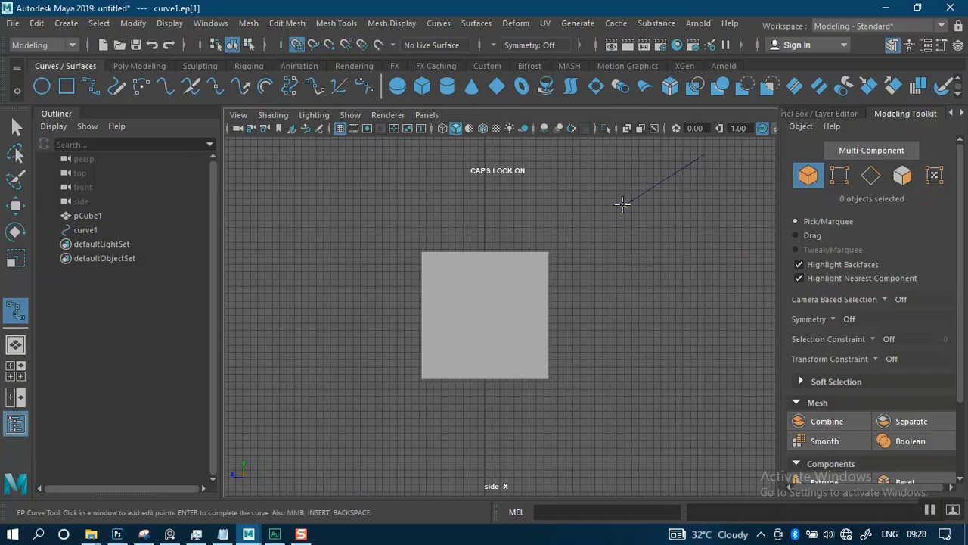
pyautogui.click(704, 336)
pyautogui.click(617, 387)
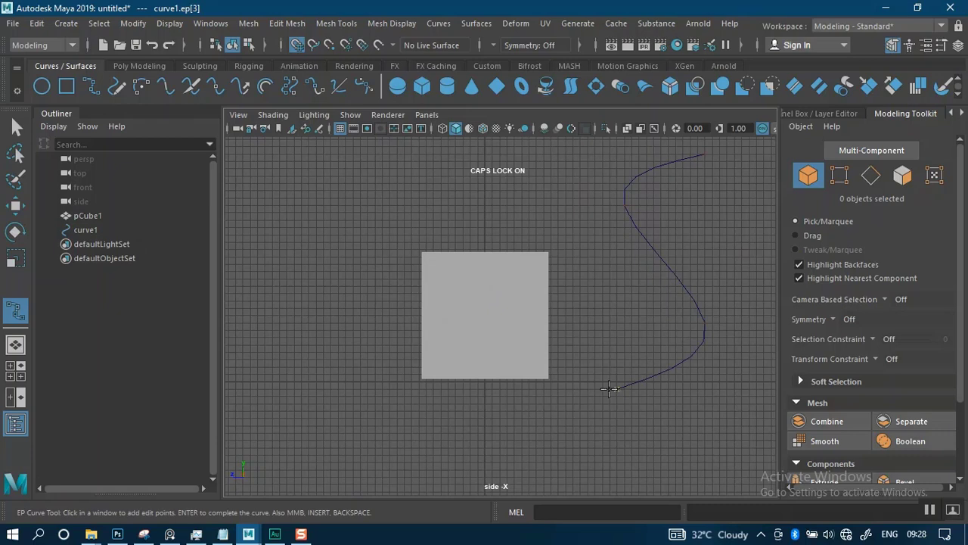
pyautogui.press('Return')
# Step: Select the cube, turn on curve snapping and move the cube onto the lower bend of the S-shaped curve
pyautogui.press('w')
pyautogui.click(525, 295)
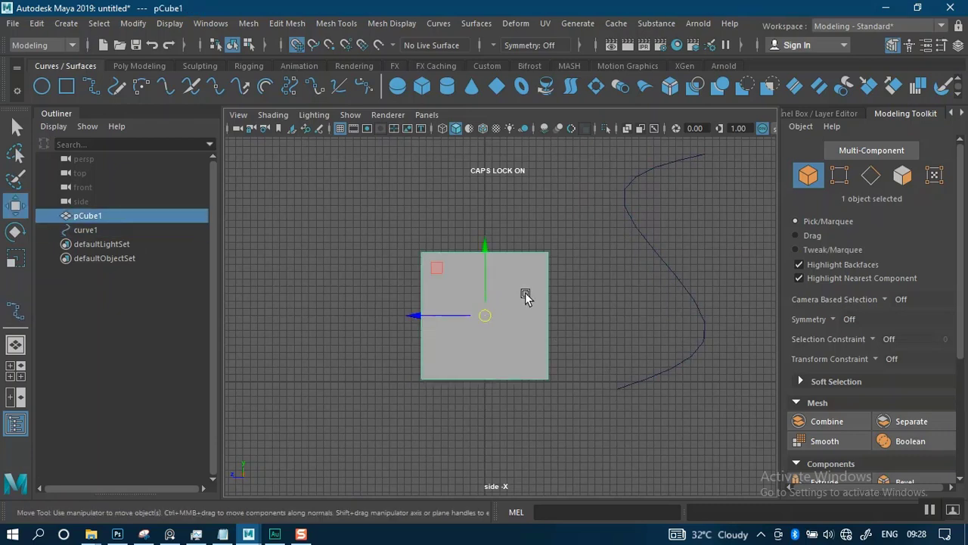
pyautogui.click(314, 45)
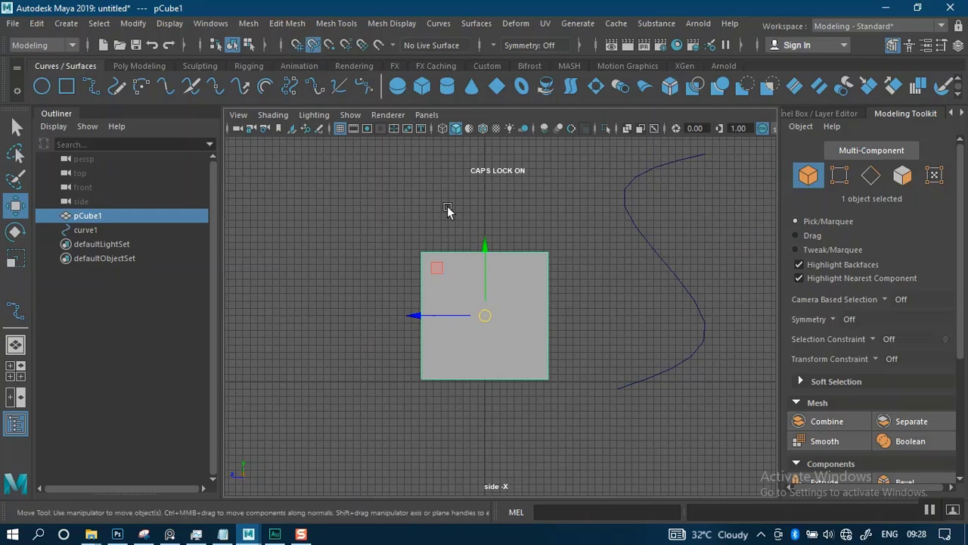
pyautogui.moveTo(482, 317); pyautogui.dragTo(707, 320)
pyautogui.keyDown('alt'); pyautogui.moveTo(578, 266); pyautogui.dragTo(469, 260, button='middle'); pyautogui.keyUp('alt')
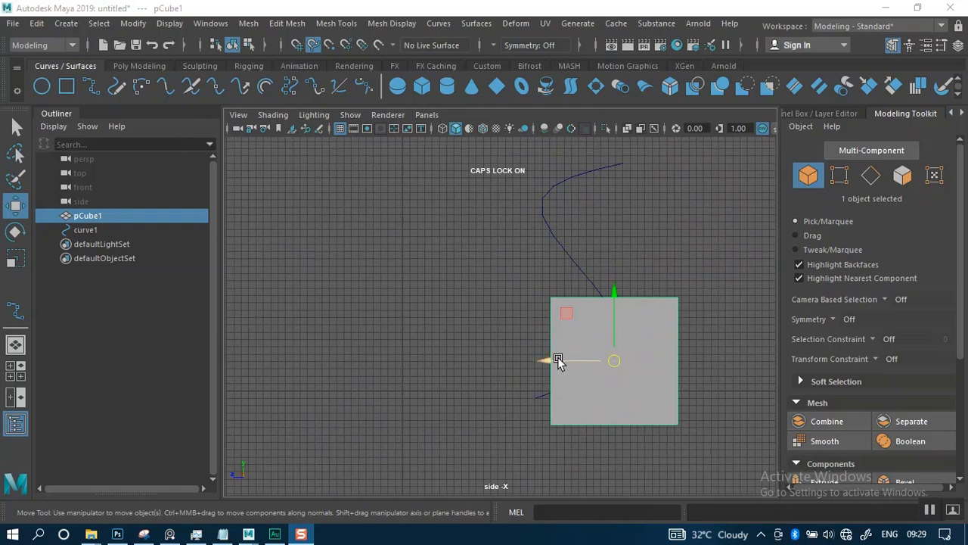
# Step: Move the cube horizontally away from the curve and snap it back onto the curve's lower half
pyautogui.moveTo(557, 359); pyautogui.dragTo(317, 332)
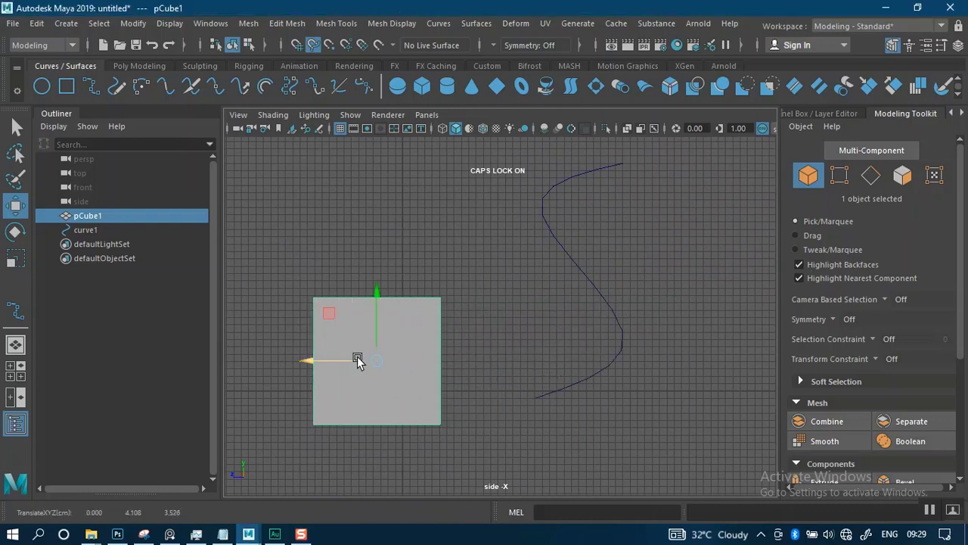
pyautogui.click(312, 44)
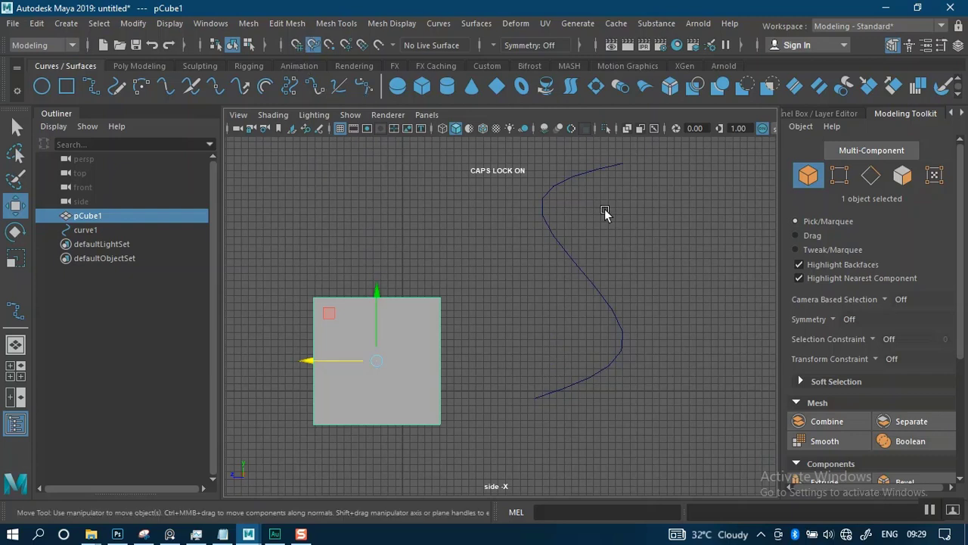
pyautogui.moveTo(380, 357); pyautogui.dragTo(603, 316)
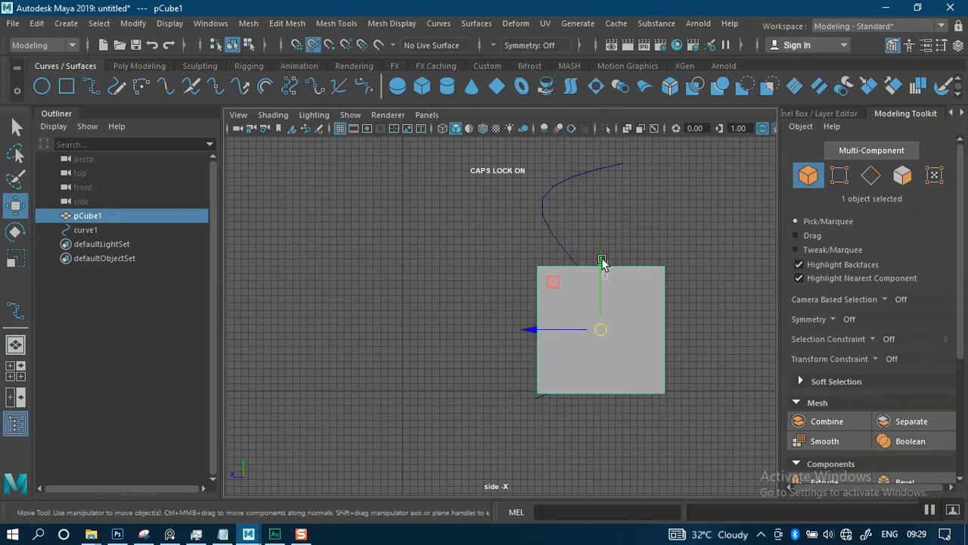
# Step: Slide the snapped cube along the curve up to its upper end point and back down to the lower half
pyautogui.moveTo(599, 269); pyautogui.dragTo(587, 392)
pyautogui.moveTo(600, 317); pyautogui.dragTo(621, 166)
pyautogui.keyDown('alt'); pyautogui.moveTo(638, 330); pyautogui.dragTo(562, 453, button='middle'); pyautogui.keyUp('alt')
pyautogui.scroll(-1, 581, 304)
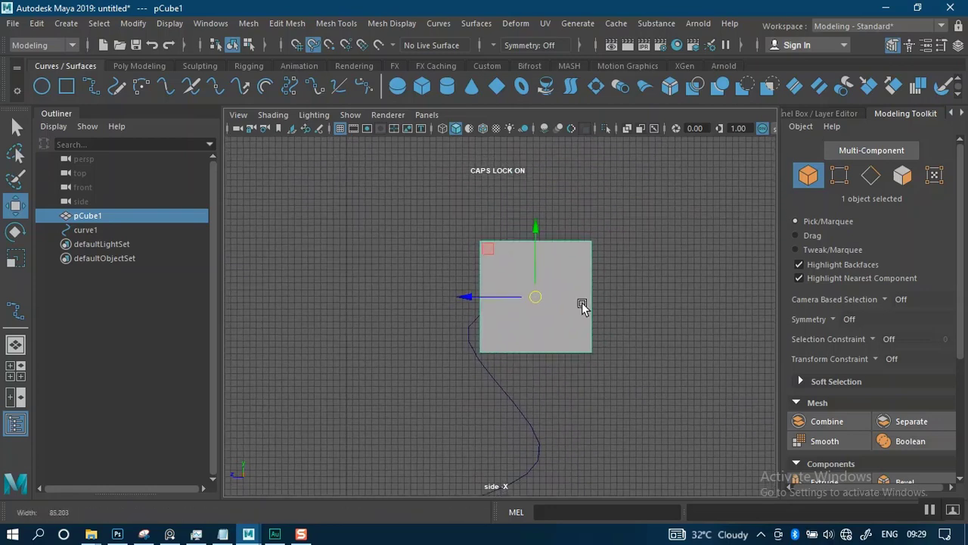
pyautogui.keyDown('alt'); pyautogui.moveTo(601, 358); pyautogui.dragTo(640, 253, button='middle'); pyautogui.keyUp('alt')
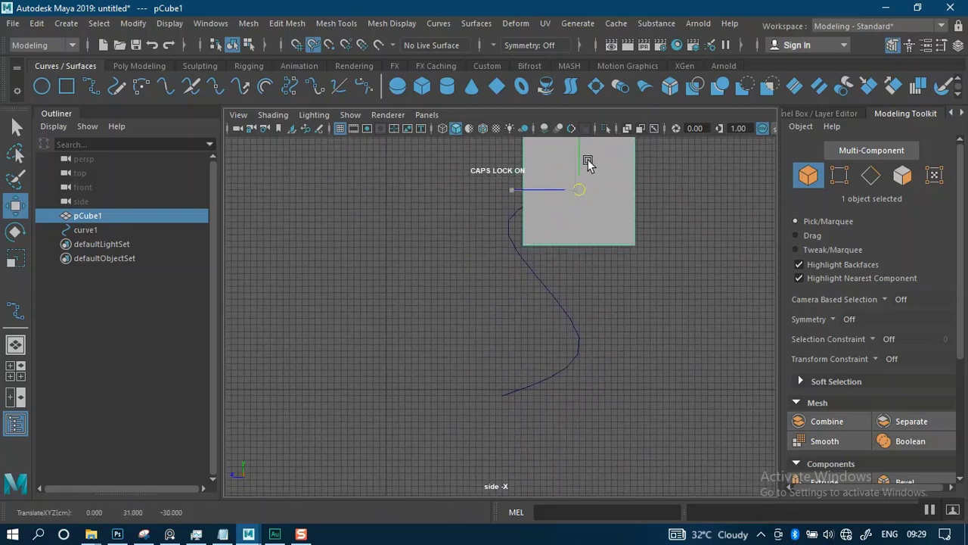
pyautogui.moveTo(577, 193); pyautogui.dragTo(483, 364)
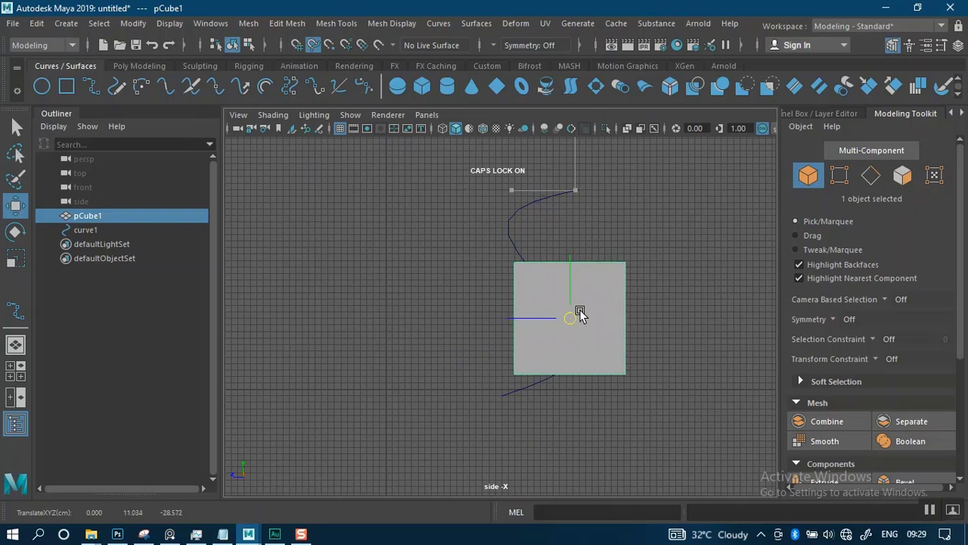
pyautogui.moveTo(573, 318); pyautogui.dragTo(553, 331)
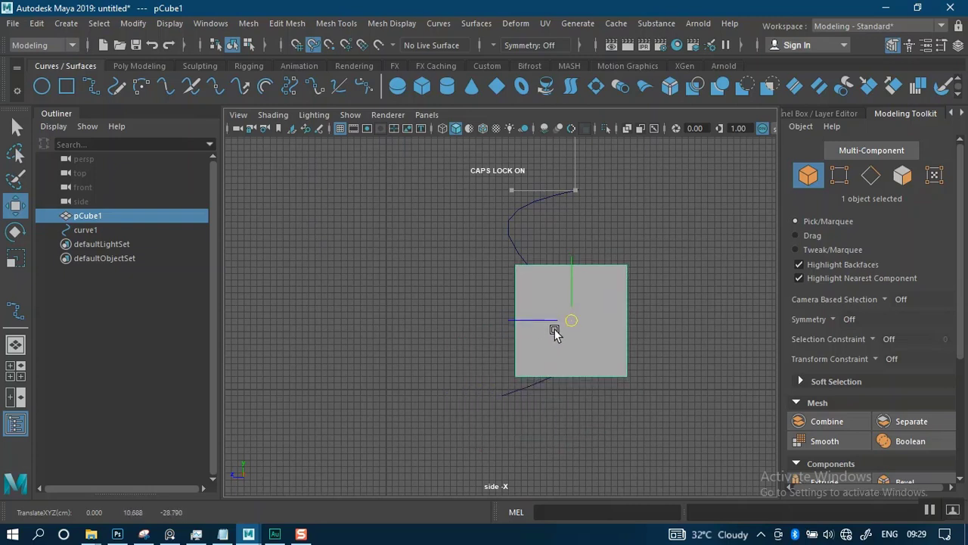
# Step: Slide the snapped cube up the S-shaped curve to its middle section and turn off curve snapping
pyautogui.keyDown('alt'); pyautogui.moveTo(673, 323); pyautogui.dragTo(683, 352, button='middle'); pyautogui.keyUp('alt')
pyautogui.keyDown('alt'); pyautogui.moveTo(683, 352); pyautogui.dragTo(684, 378, button='right'); pyautogui.keyUp('alt')
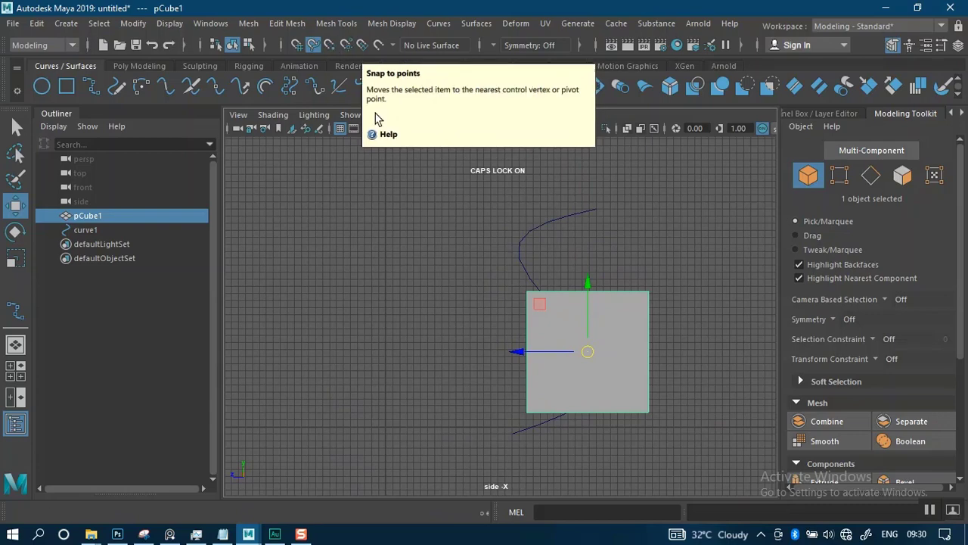
pyautogui.moveTo(588, 348); pyautogui.dragTo(521, 350)
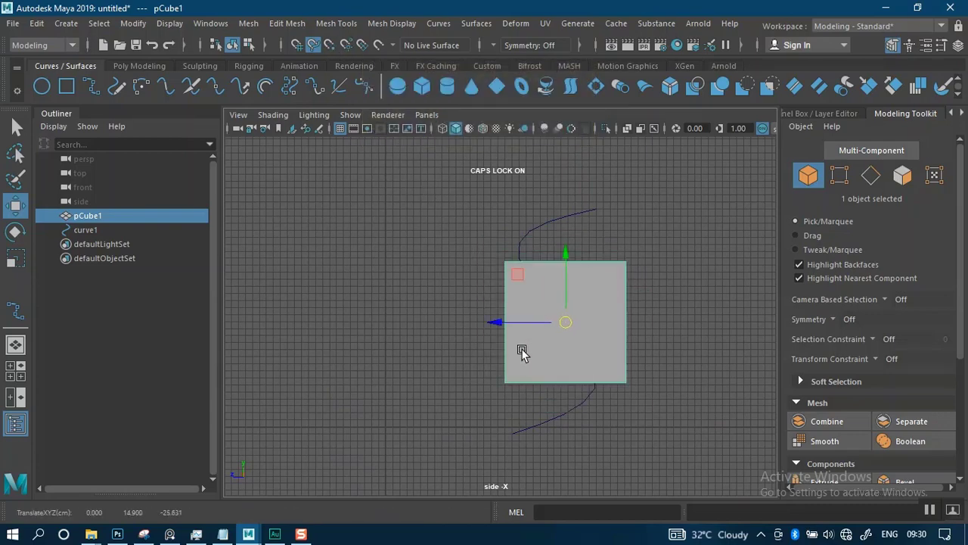
pyautogui.click(312, 45)
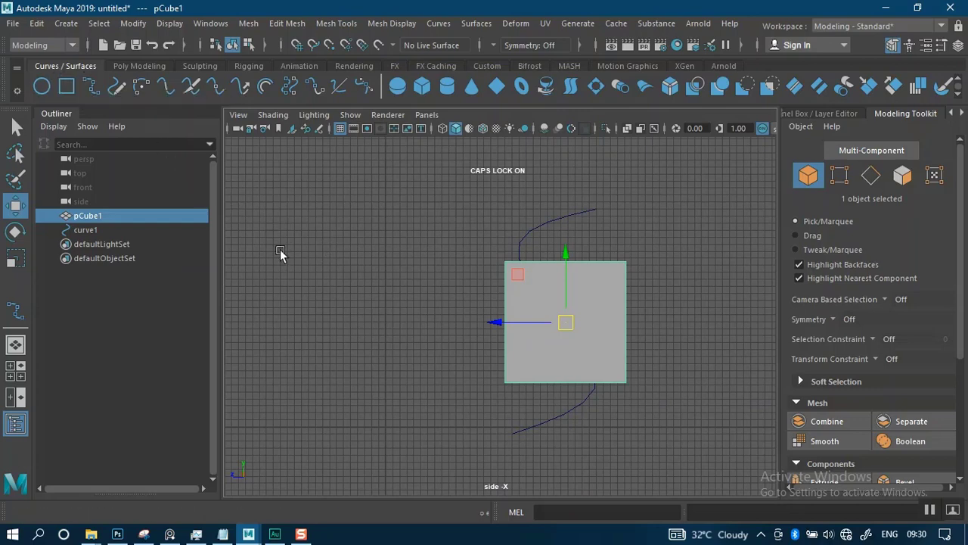
# Step: Clear the cube selection, create a polygon sphere at the grid origin and scale it up uniformly to several times its size
pyautogui.keyDown('shift'); pyautogui.rightClick(399, 307); pyautogui.keyUp('shift')
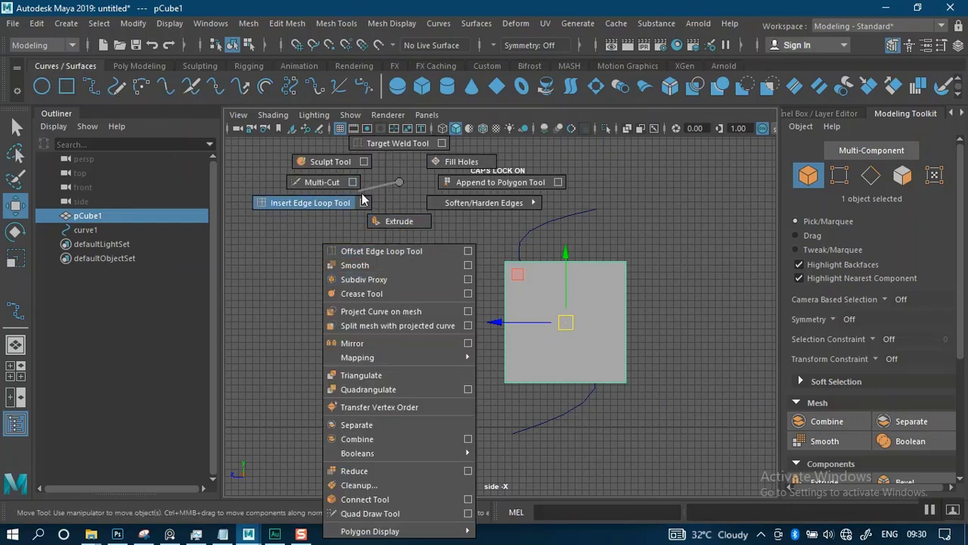
pyautogui.keyDown('shift'); pyautogui.moveTo(396, 178); pyautogui.dragTo(395, 180, button='right'); pyautogui.keyUp('shift')
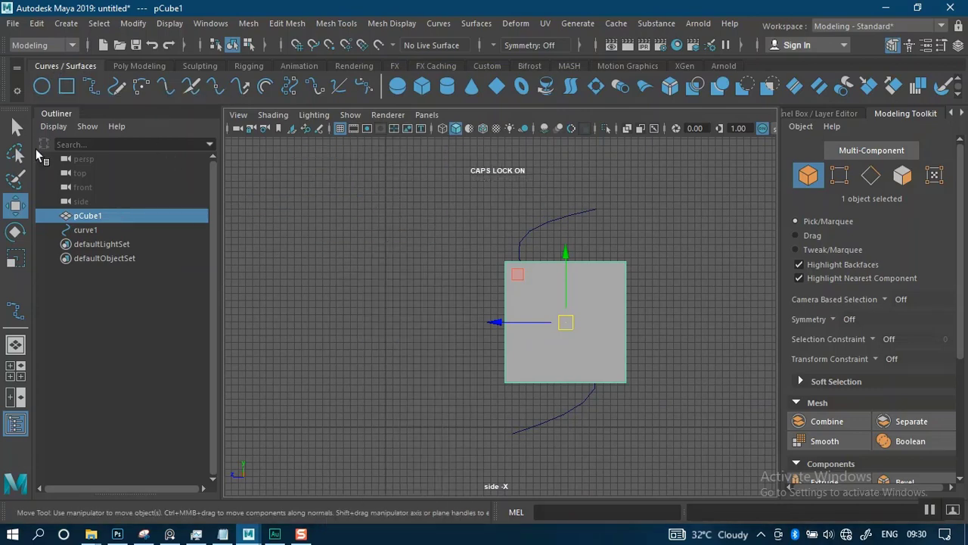
pyautogui.click(724, 297)
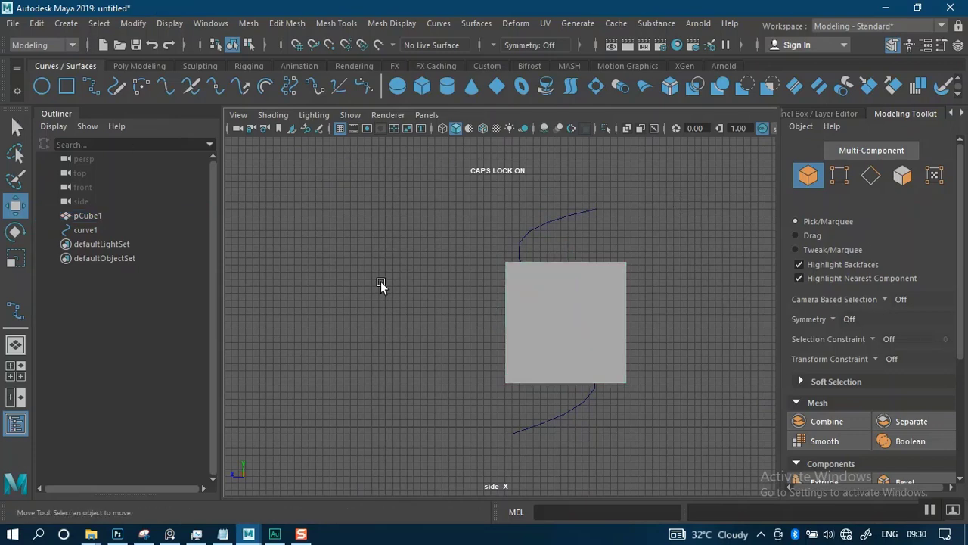
pyautogui.keyDown('shift'); pyautogui.moveTo(381, 281); pyautogui.dragTo(435, 250, button='right'); pyautogui.keyUp('shift')
pyautogui.press('r')
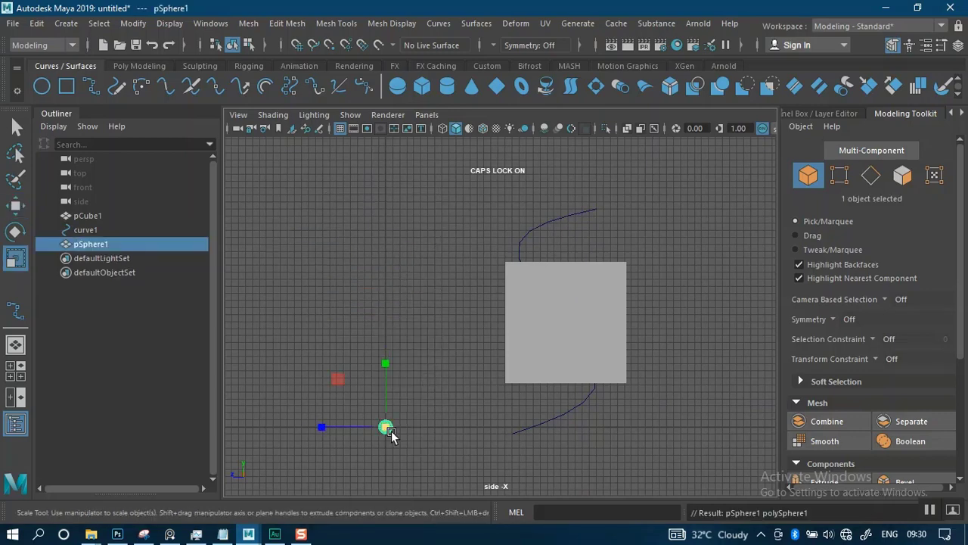
pyautogui.moveTo(386, 427); pyautogui.dragTo(436, 399)
pyautogui.scroll(-1, 444, 321)
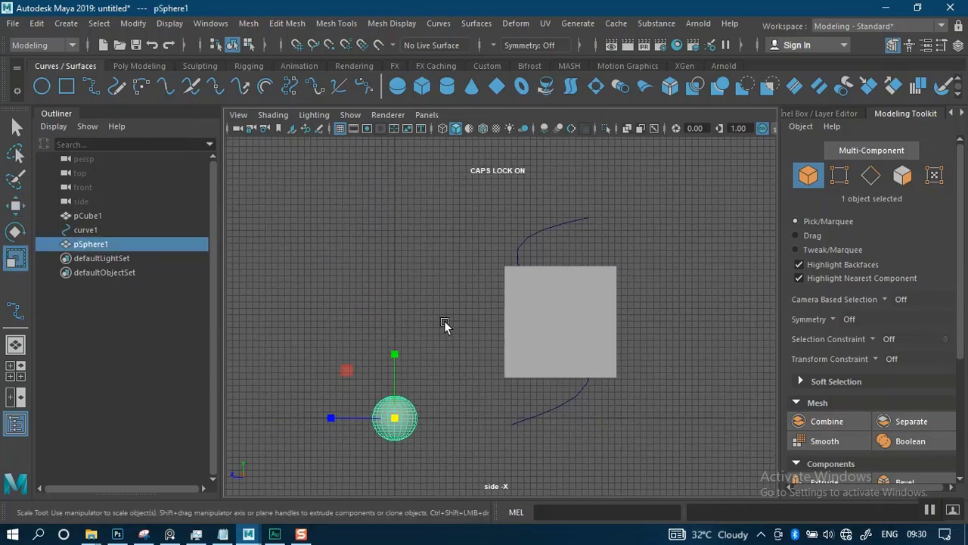
# Step: Turn on point snapping and move the sphere onto the cube's lower corner nearest the origin
pyautogui.keyDown('alt'); pyautogui.moveTo(444, 321); pyautogui.dragTo(448, 344); pyautogui.keyUp('alt')
pyautogui.click(330, 44)
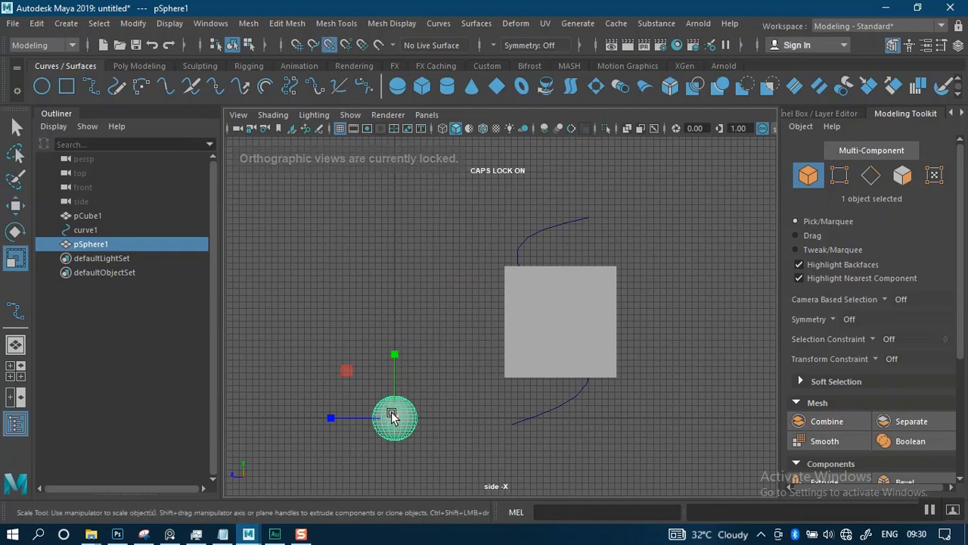
pyautogui.press('w')
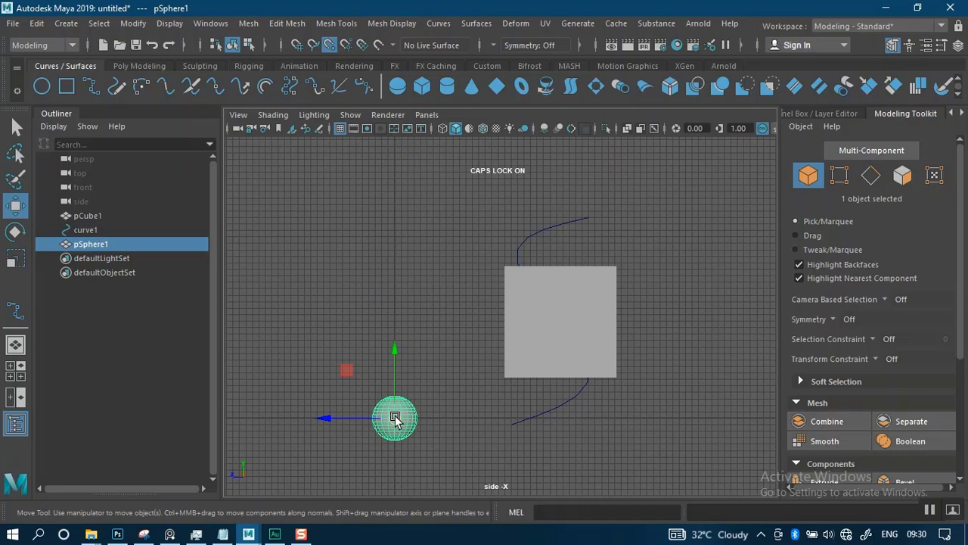
pyautogui.moveTo(394, 421); pyautogui.dragTo(416, 402)
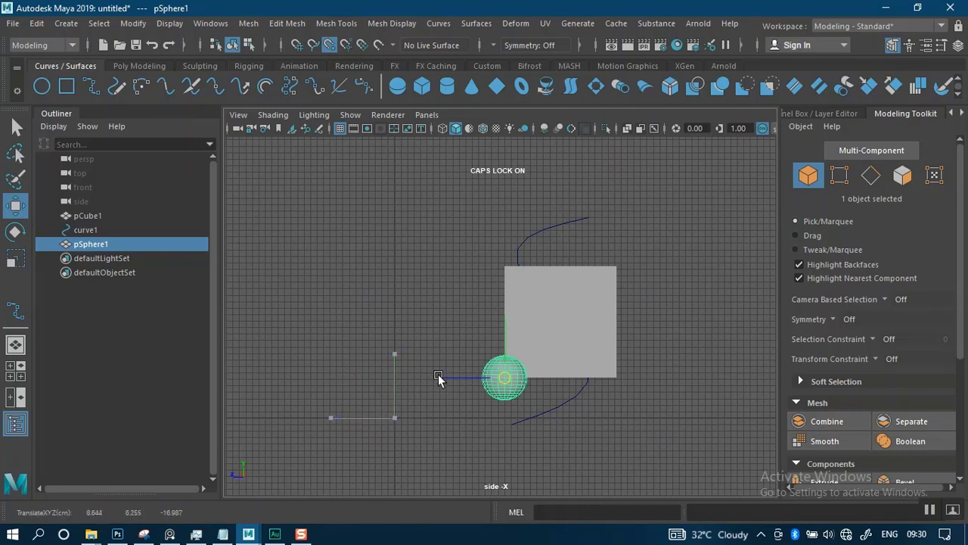
pyautogui.moveTo(453, 370); pyautogui.dragTo(457, 369)
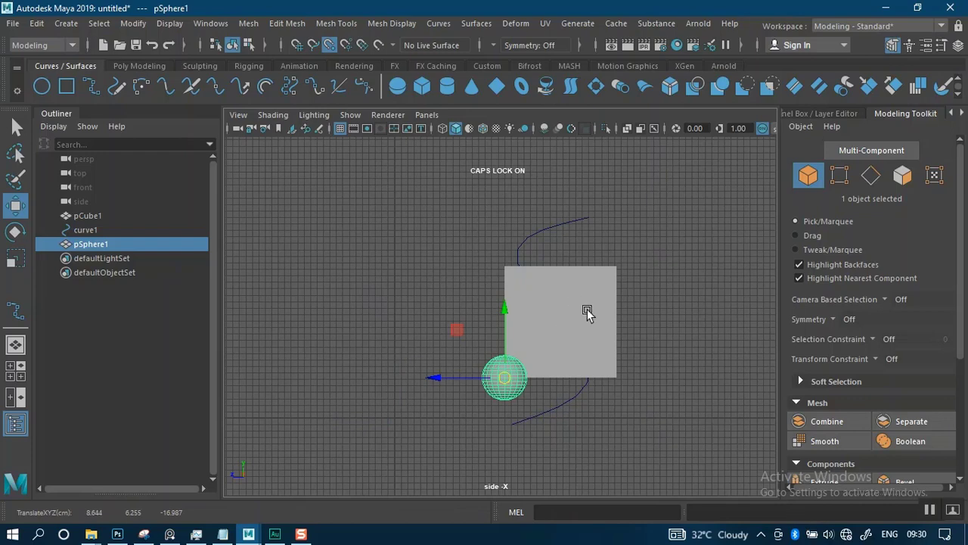
# Step: In the perspective view, snap the sphere from the cube's lower front corner onto its upper front corner
pyautogui.press('space')
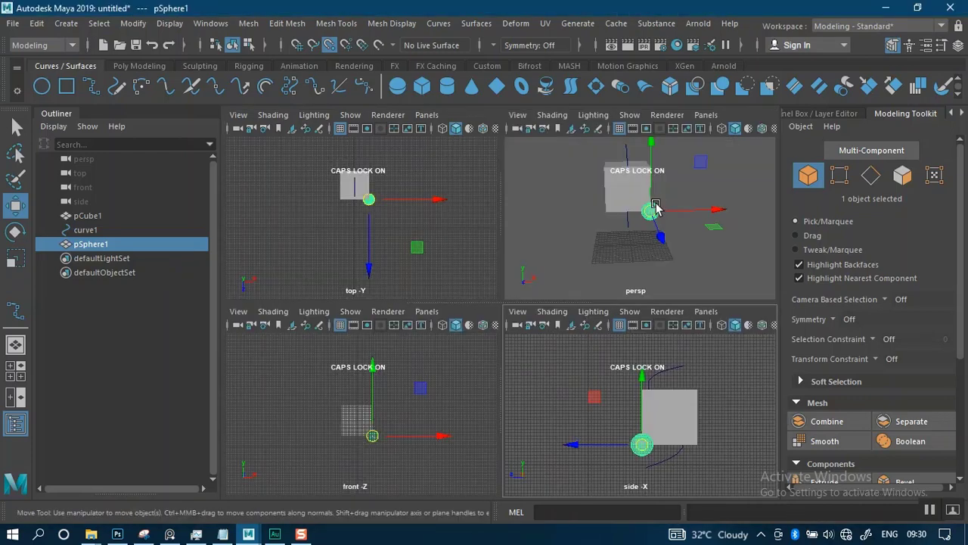
pyautogui.press('space')
pyautogui.scroll(5, 580, 318)
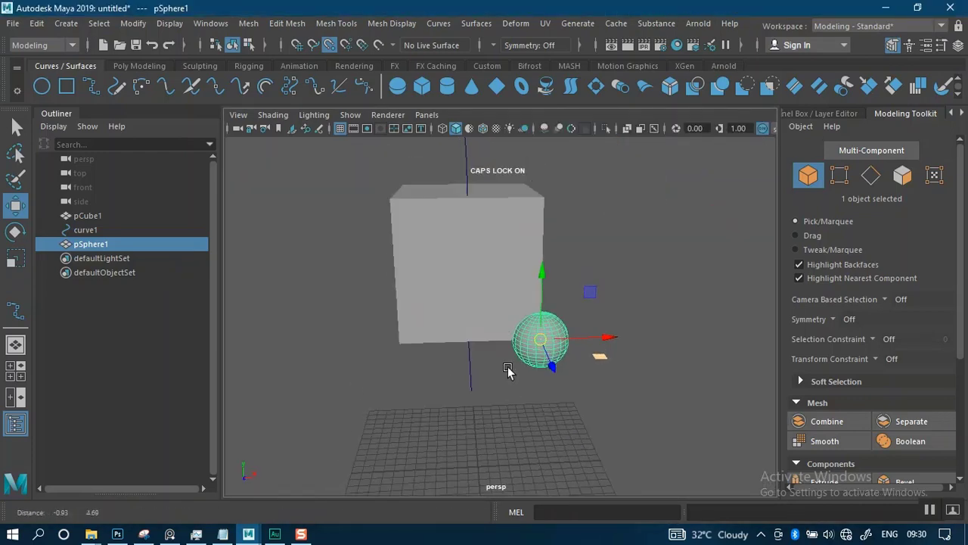
pyautogui.keyDown('alt'); pyautogui.moveTo(472, 364); pyautogui.dragTo(635, 297); pyautogui.keyUp('alt')
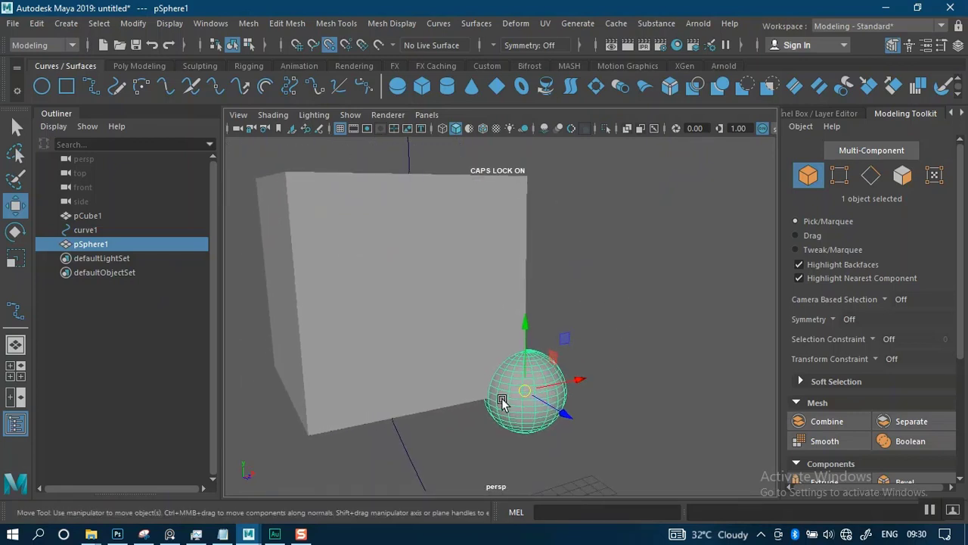
pyautogui.keyDown('alt'); pyautogui.moveTo(504, 391); pyautogui.dragTo(413, 242); pyautogui.keyUp('alt')
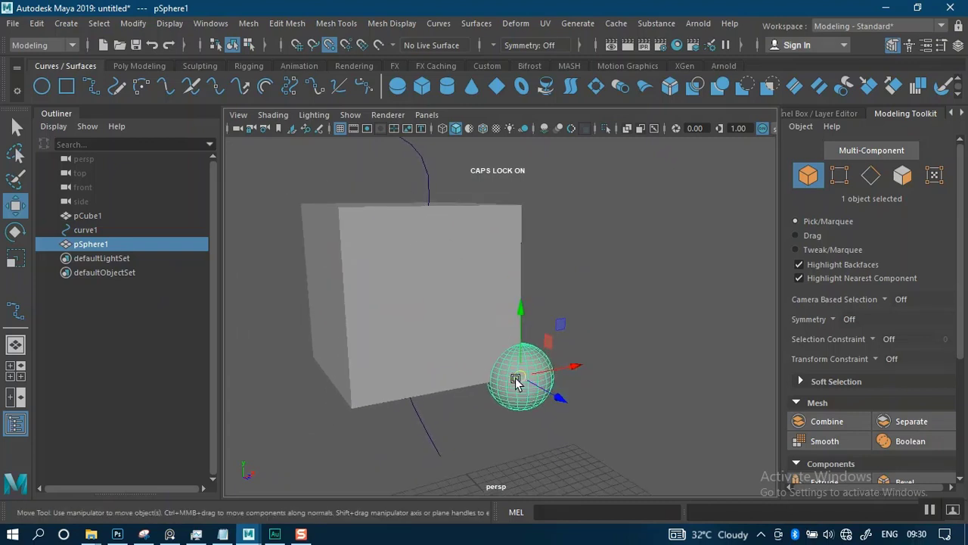
pyautogui.moveTo(515, 380); pyautogui.dragTo(523, 417)
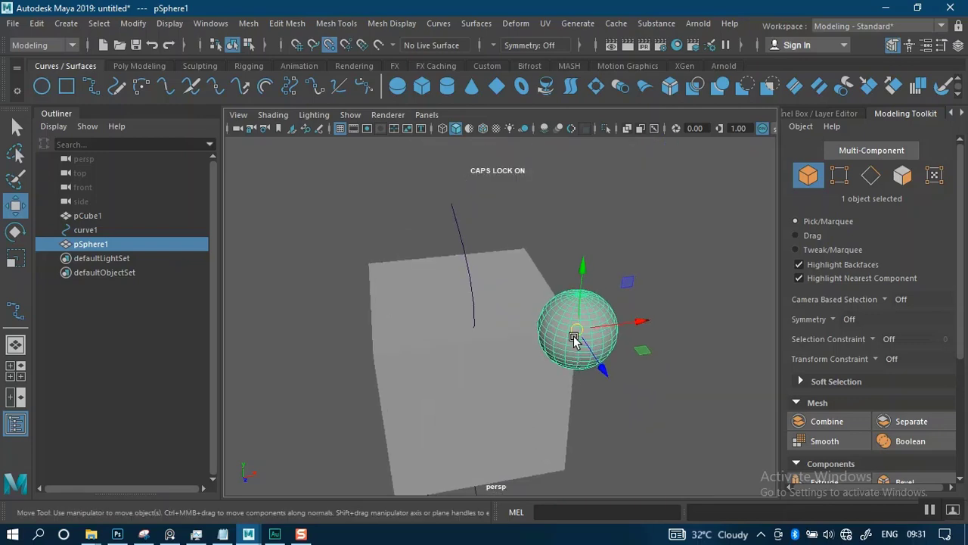
# Step: Snap the sphere to the cube's rear lower corner and raise it along Y to the upper corner above
pyautogui.keyDown('alt'); pyautogui.moveTo(574, 338); pyautogui.dragTo(474, 342); pyautogui.keyUp('alt')
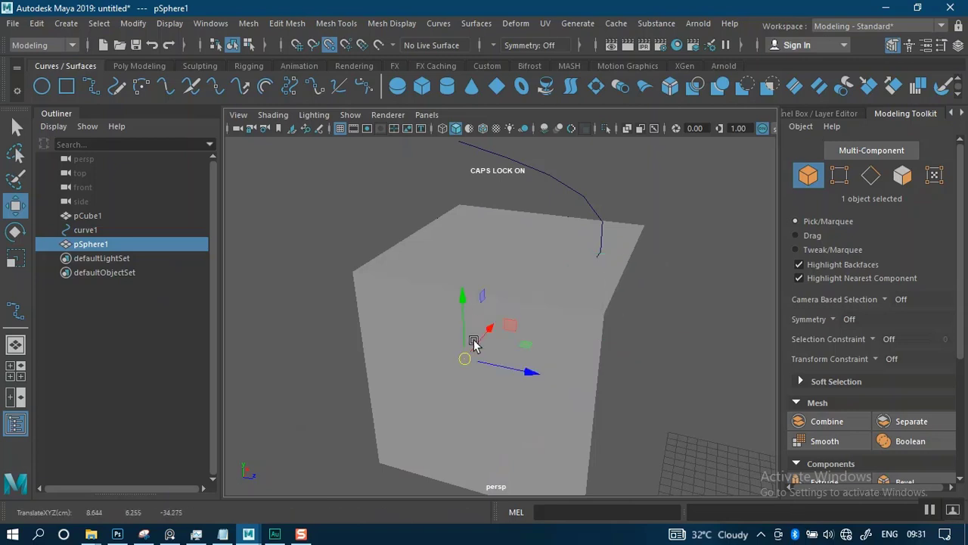
pyautogui.keyDown('alt'); pyautogui.moveTo(475, 384); pyautogui.dragTo(578, 385); pyautogui.keyUp('alt')
pyautogui.scroll(-5, 578, 382)
pyautogui.keyDown('alt'); pyautogui.moveTo(389, 349); pyautogui.dragTo(530, 296); pyautogui.keyUp('alt')
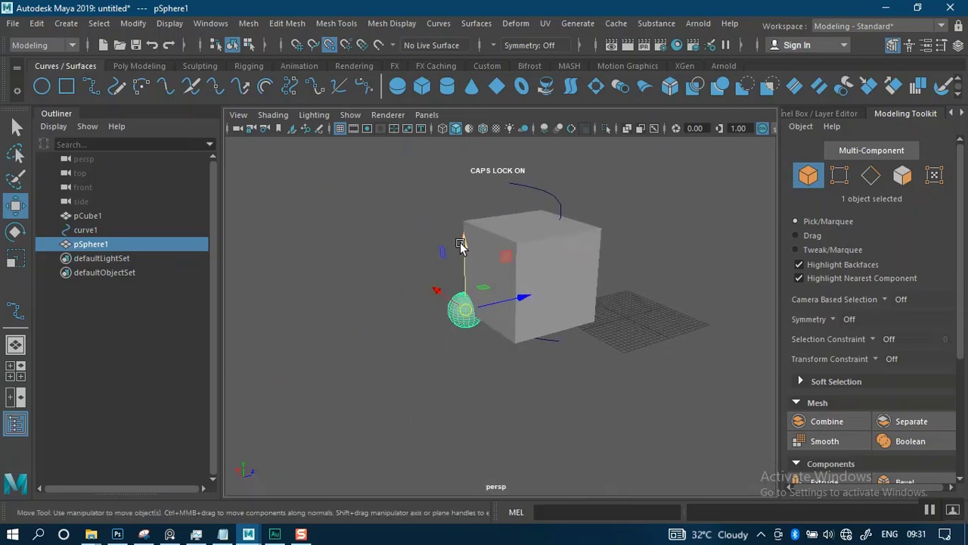
pyautogui.moveTo(461, 246); pyautogui.dragTo(461, 158)
# Step: Slide the sphere along the X axis to snap onto the opposite rear upper corner of the cube
pyautogui.keyDown('alt'); pyautogui.moveTo(507, 260); pyautogui.dragTo(594, 285); pyautogui.keyUp('alt')
pyautogui.moveTo(379, 250); pyautogui.dragTo(550, 296)
pyautogui.keyDown('alt'); pyautogui.moveTo(623, 361); pyautogui.dragTo(519, 298); pyautogui.keyUp('alt')
pyautogui.keyDown('alt'); pyautogui.moveTo(519, 299); pyautogui.dragTo(571, 418, button='right'); pyautogui.keyUp('alt')
pyautogui.keyDown('alt'); pyautogui.moveTo(571, 418); pyautogui.dragTo(614, 380); pyautogui.keyUp('alt')
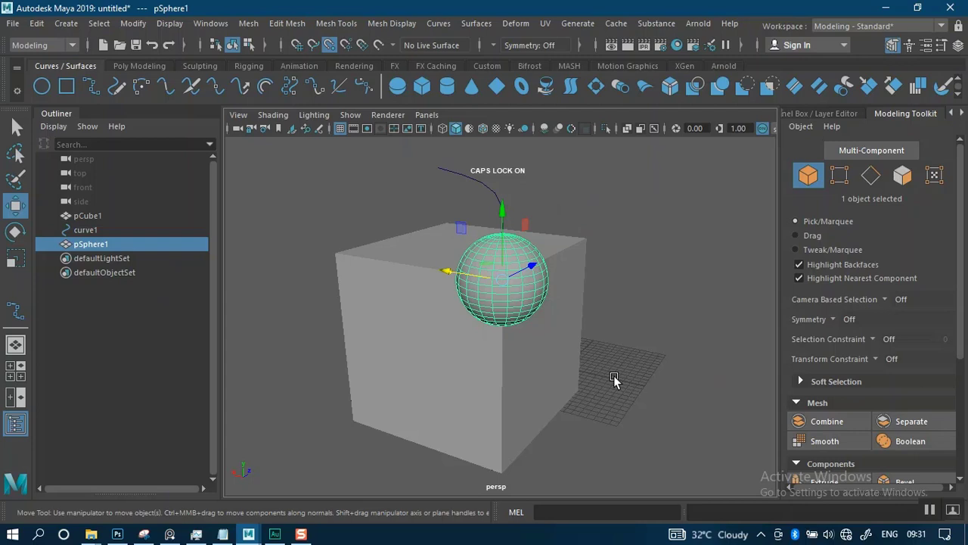
pyautogui.keyDown('alt'); pyautogui.moveTo(614, 380); pyautogui.dragTo(607, 257, button='right'); pyautogui.keyUp('alt')
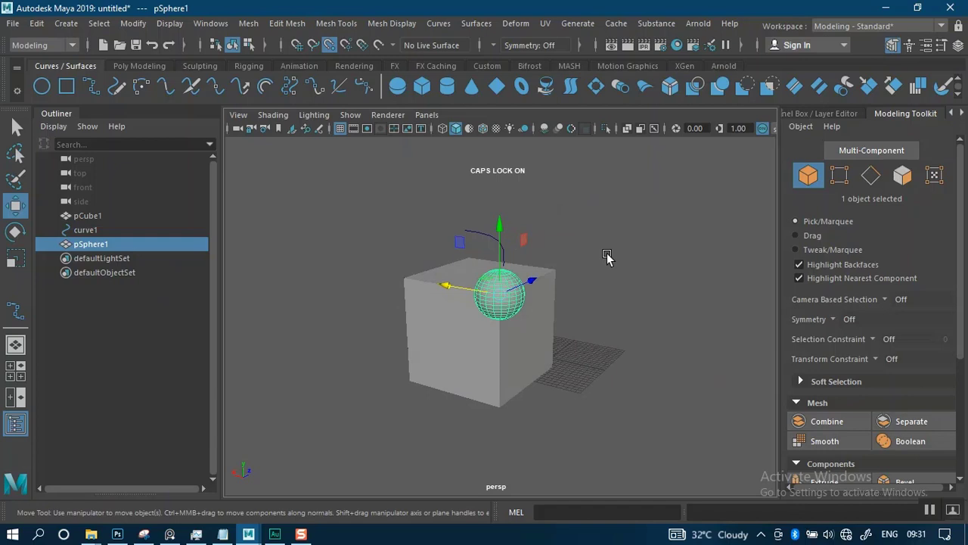
pyautogui.keyDown('alt'); pyautogui.moveTo(589, 321); pyautogui.dragTo(610, 350, button='right'); pyautogui.keyUp('alt')
pyautogui.keyDown('alt'); pyautogui.moveTo(610, 350); pyautogui.dragTo(646, 318); pyautogui.keyUp('alt')
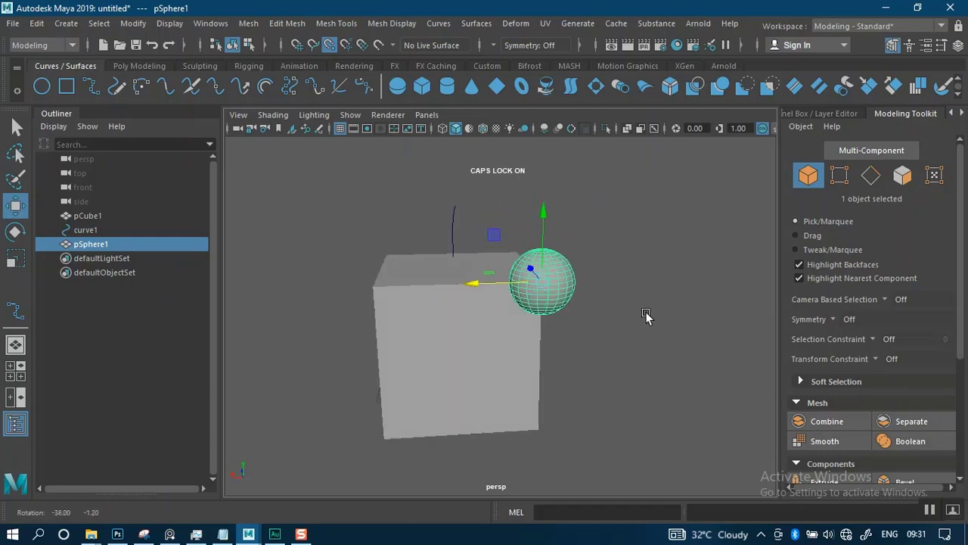
# Step: Clear the selection, view the Camera Based Selection options and set Symmetry to Object X
pyautogui.click(653, 310)
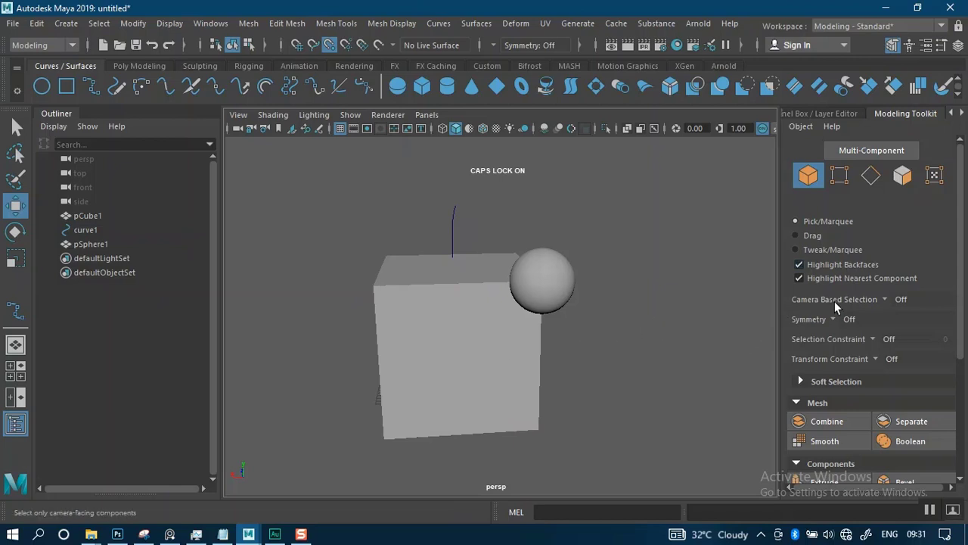
pyautogui.click(884, 299)
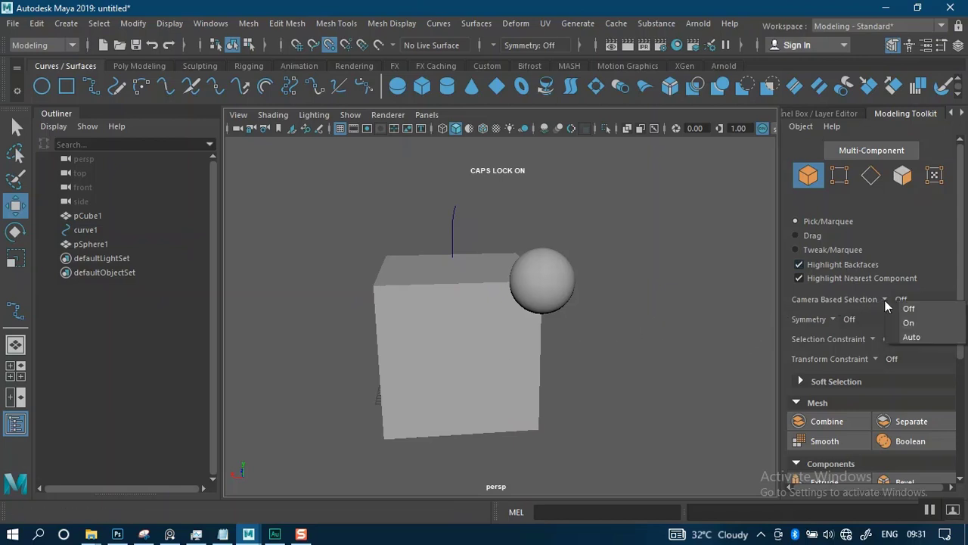
pyautogui.click(942, 257)
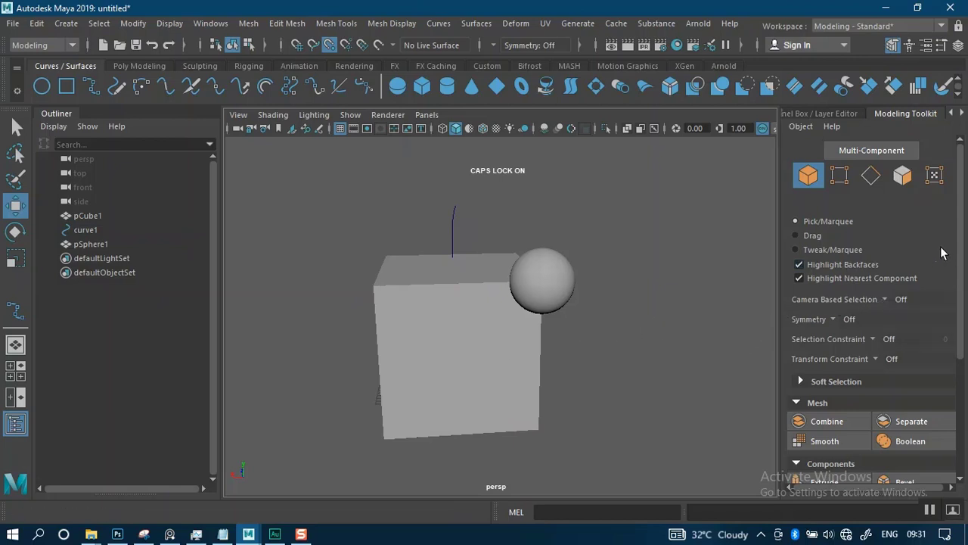
pyautogui.click(833, 318)
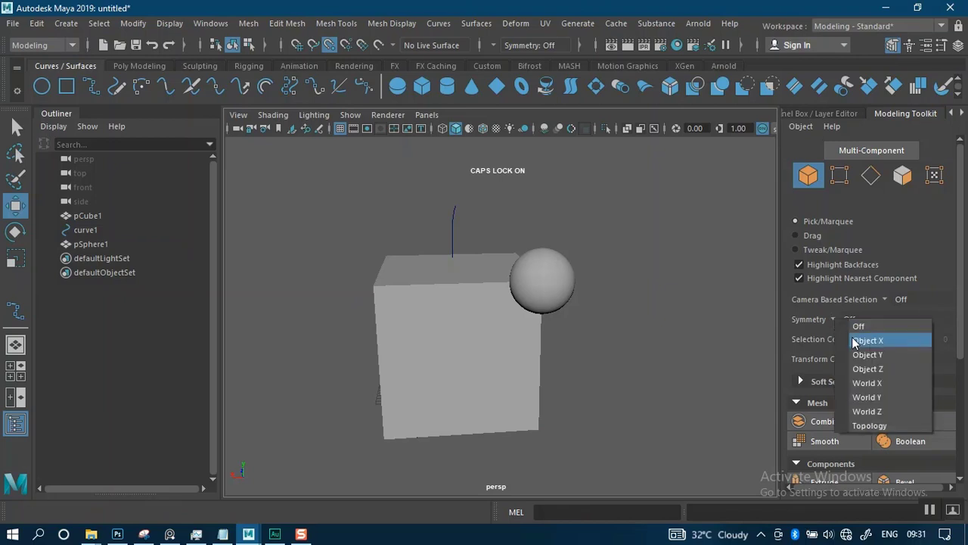
pyautogui.click(855, 342)
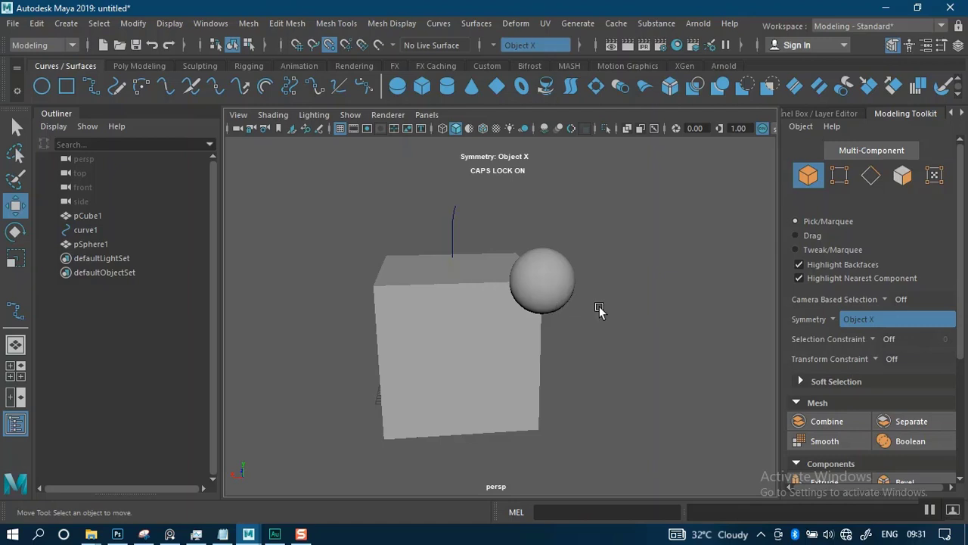
# Step: Turn off point snapping and slide the sphere along the X axis away from the cube
pyautogui.click(556, 292)
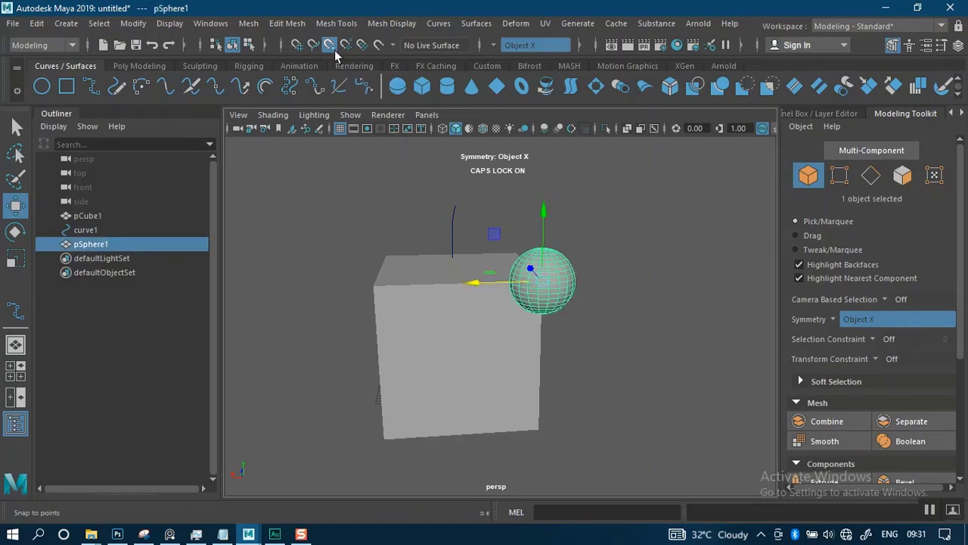
pyautogui.moveTo(496, 280); pyautogui.dragTo(632, 266)
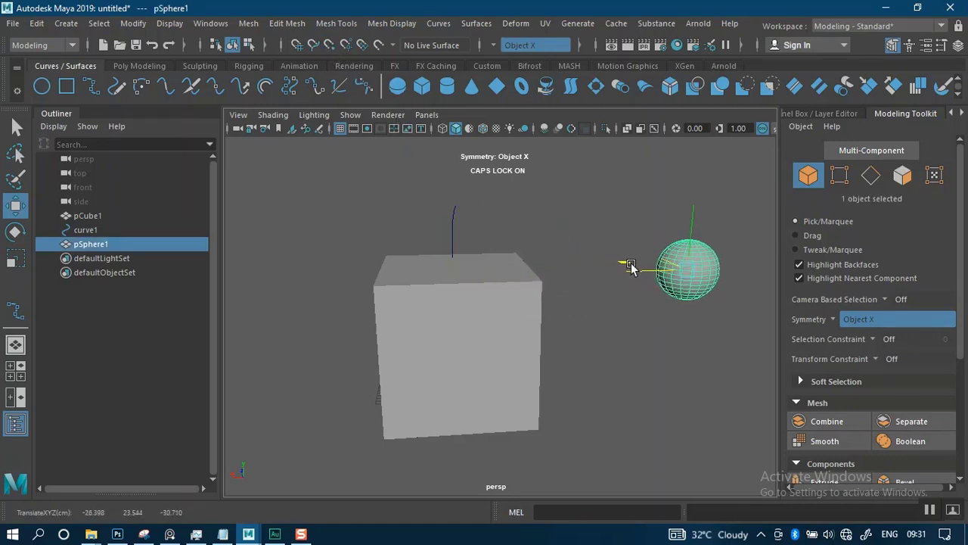
# Step: Switch the cube to vertex selection mode and frame it in the maximized top view
pyautogui.click(476, 329)
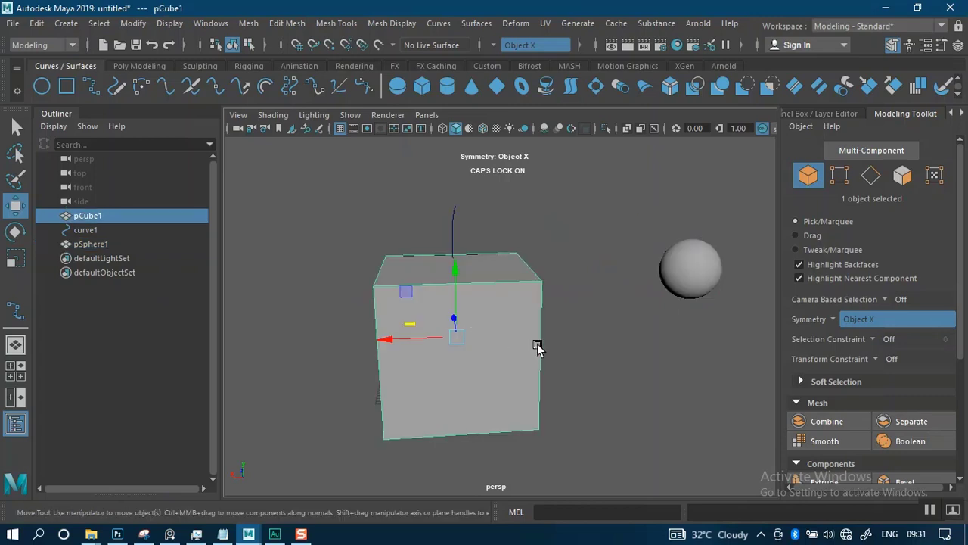
pyautogui.click(838, 175)
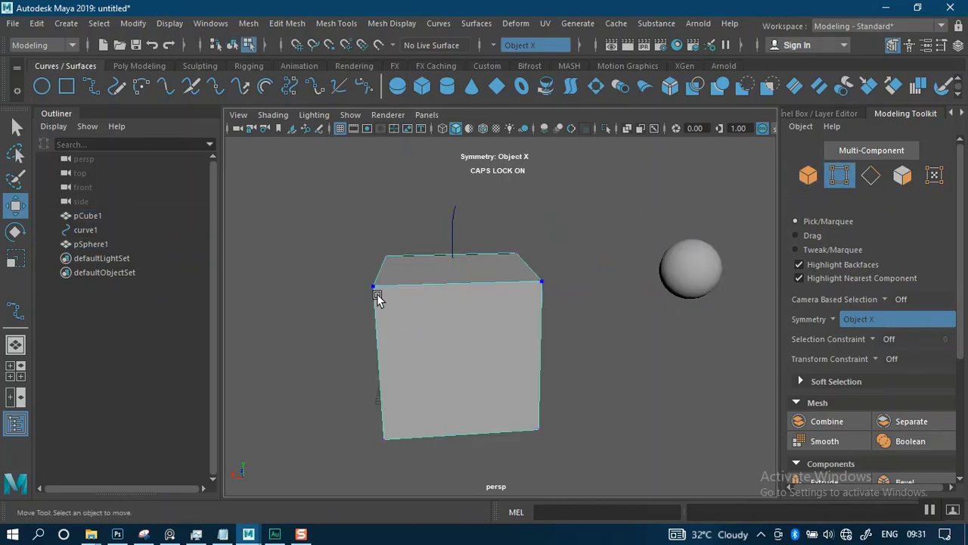
pyautogui.scroll(5, 480, 320)
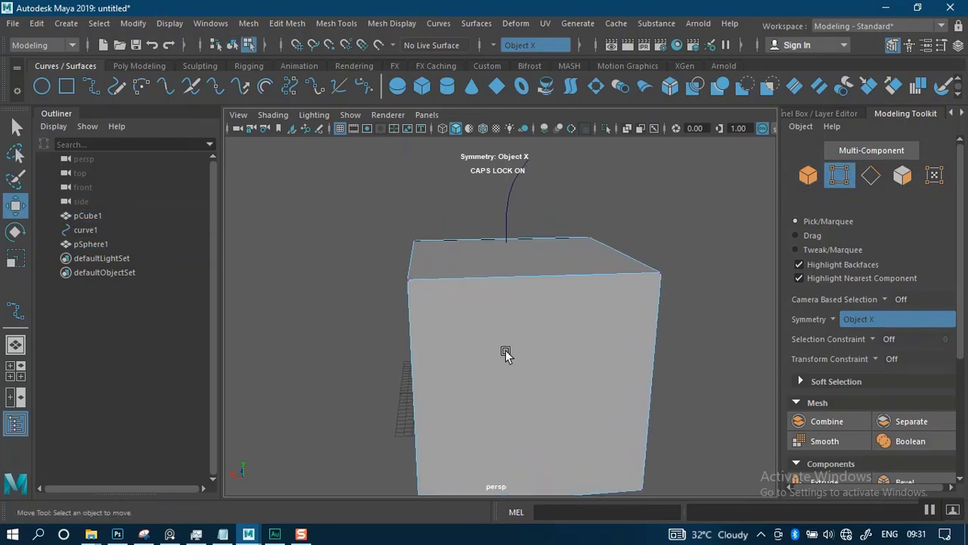
pyautogui.keyDown('alt'); pyautogui.moveTo(467, 317); pyautogui.dragTo(486, 339); pyautogui.keyUp('alt')
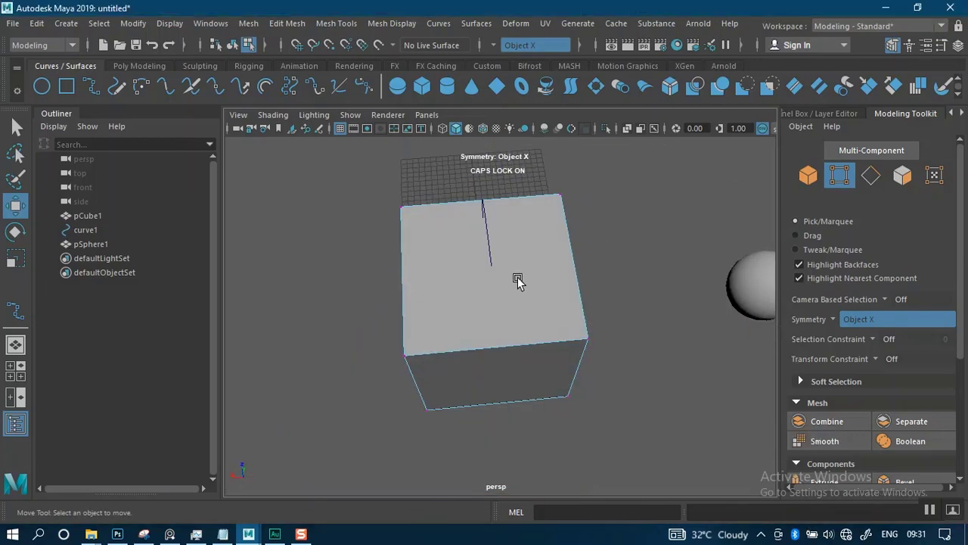
pyautogui.press('space')
pyautogui.keyDown('alt'); pyautogui.moveTo(418, 209); pyautogui.dragTo(441, 225, button='middle'); pyautogui.keyUp('alt')
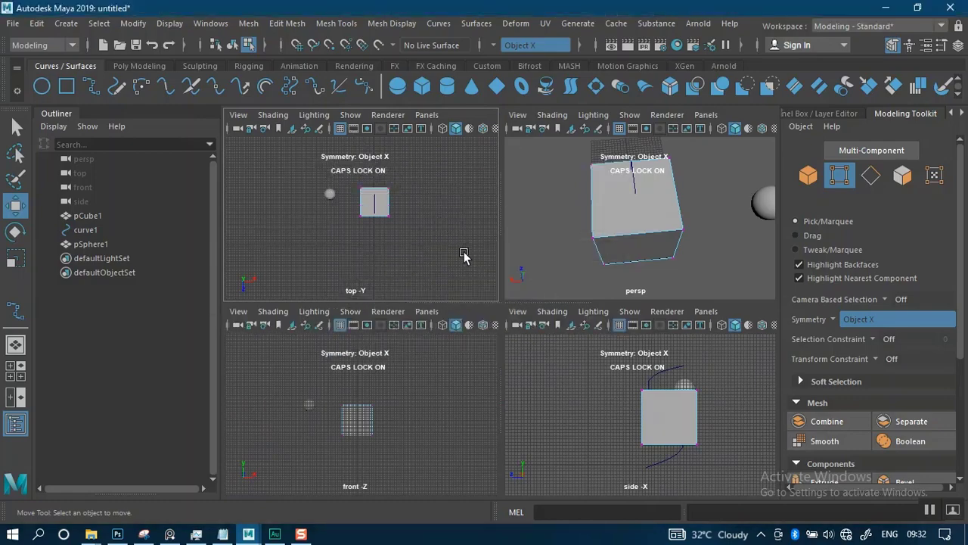
pyautogui.press('space')
pyautogui.keyDown('alt'); pyautogui.moveTo(495, 265); pyautogui.dragTo(577, 309, button='right'); pyautogui.keyUp('alt')
pyautogui.keyDown('alt'); pyautogui.moveTo(577, 309); pyautogui.dragTo(514, 300, button='middle'); pyautogui.keyUp('alt')
pyautogui.keyDown('alt'); pyautogui.moveTo(514, 300); pyautogui.dragTo(543, 405, button='right'); pyautogui.keyUp('alt')
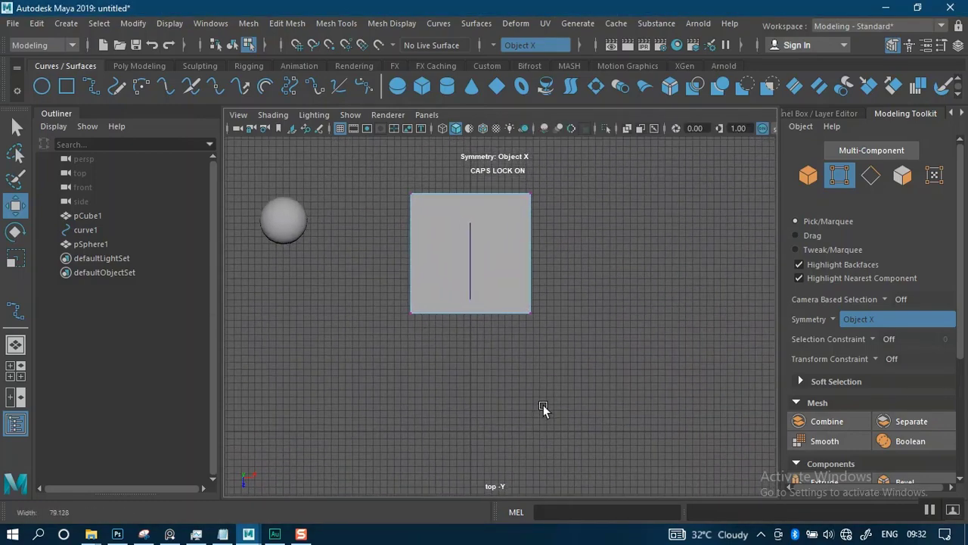
# Step: Return to the perspective view and lower the cube's two mirrored front upper corner vertices along the Y axis
pyautogui.moveTo(487, 204)
pyautogui.keyDown('alt'); pyautogui.mouseDown(button='right')
pyautogui.moveTo(525, 359)
pyautogui.moveTo(483, 205)
pyautogui.mouseUp(button='right'); pyautogui.keyUp('alt')
pyautogui.keyDown('alt'); pyautogui.moveTo(465, 137); pyautogui.dragTo(469, 175, button='middle'); pyautogui.keyUp('alt')
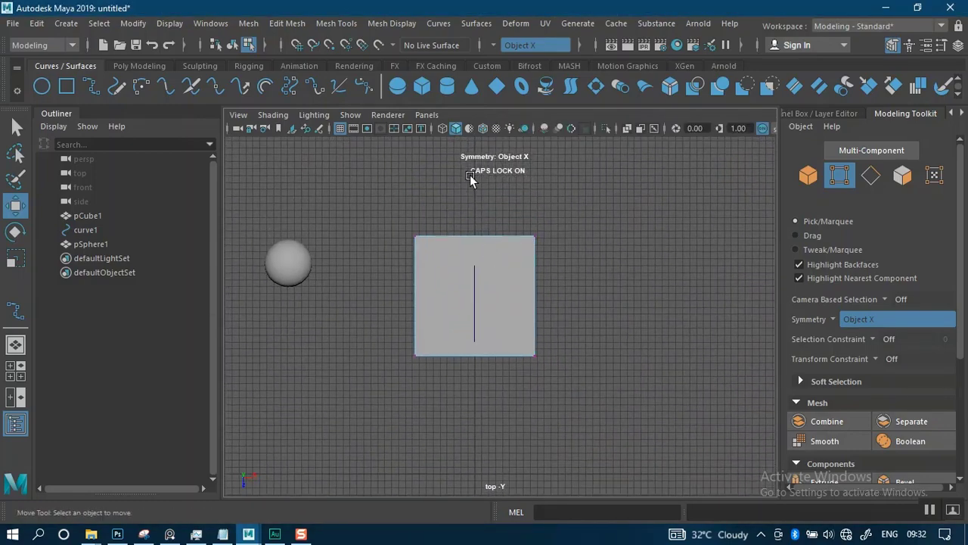
pyautogui.keyDown('alt'); pyautogui.moveTo(479, 411); pyautogui.dragTo(501, 314, button='middle'); pyautogui.keyUp('alt')
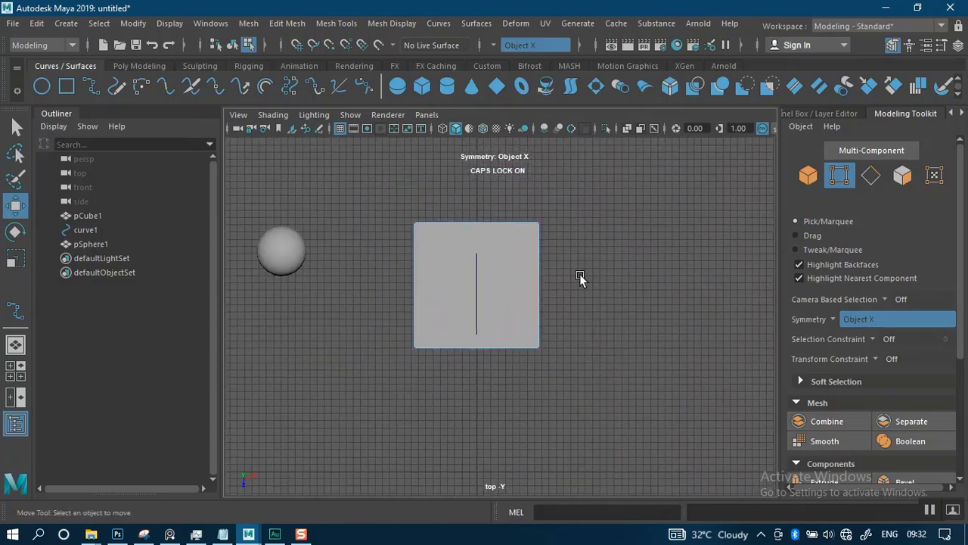
pyautogui.press('space')
pyautogui.press('space')
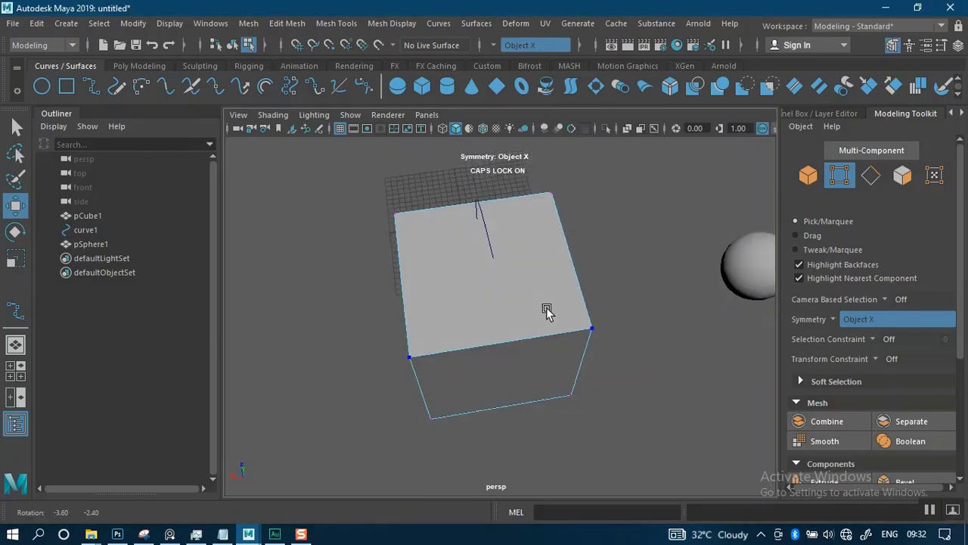
pyautogui.keyDown('alt'); pyautogui.moveTo(547, 309); pyautogui.dragTo(568, 270); pyautogui.keyUp('alt')
pyautogui.keyDown('alt'); pyautogui.moveTo(568, 270); pyautogui.dragTo(568, 344, button='right'); pyautogui.keyUp('alt')
pyautogui.keyDown('alt'); pyautogui.moveTo(530, 329); pyautogui.dragTo(493, 306); pyautogui.keyUp('alt')
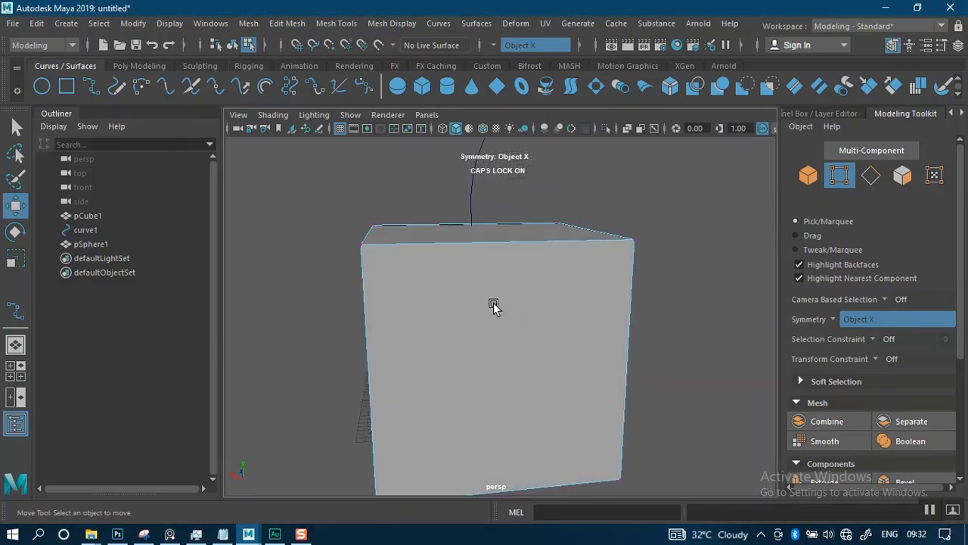
pyautogui.click(356, 231)
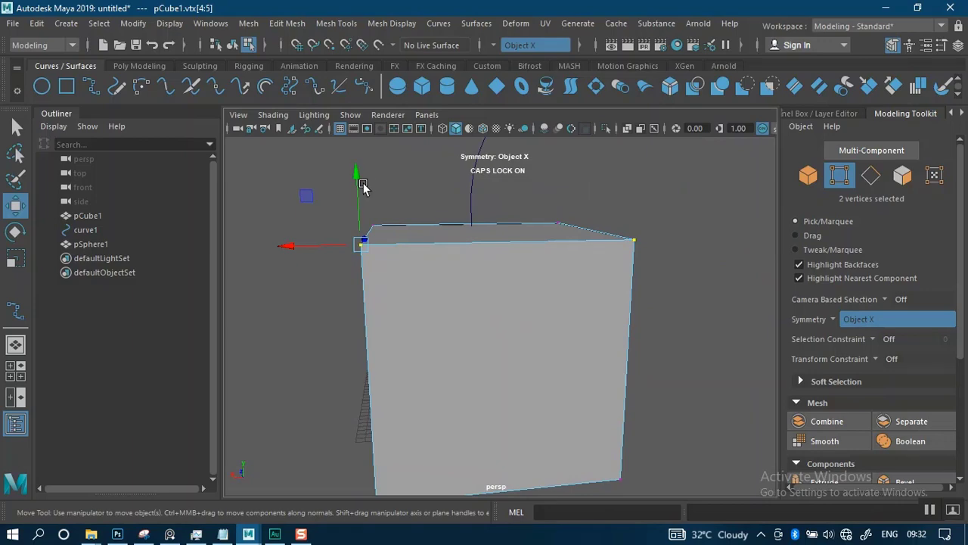
pyautogui.moveTo(356, 173); pyautogui.dragTo(349, 333)
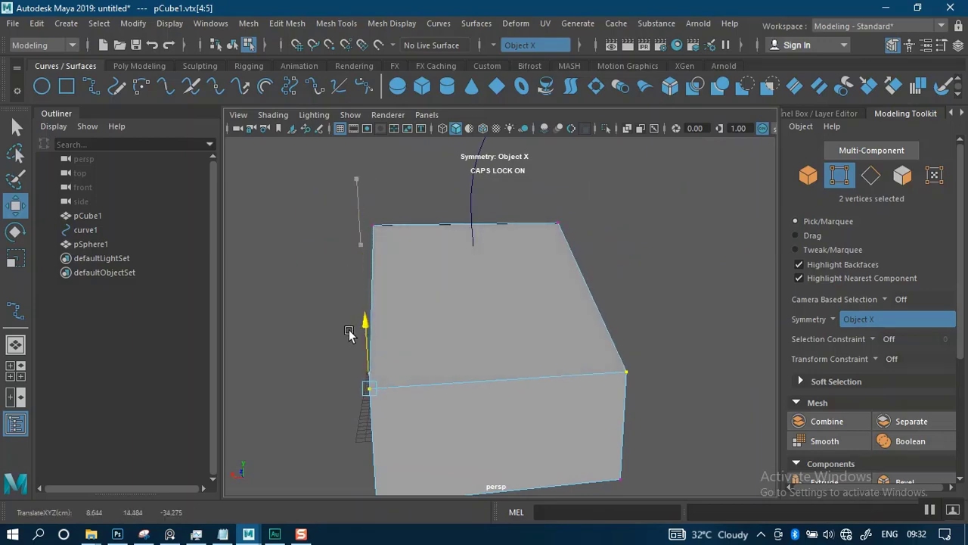
# Step: Set Symmetry to Off for the cube's vertex editing
pyautogui.keyDown('alt'); pyautogui.moveTo(560, 348); pyautogui.dragTo(670, 352); pyautogui.keyUp('alt')
pyautogui.keyDown('alt'); pyautogui.moveTo(670, 353); pyautogui.dragTo(594, 338, button='right'); pyautogui.keyUp('alt')
pyautogui.keyDown('alt'); pyautogui.moveTo(650, 326); pyautogui.dragTo(661, 352, button='right'); pyautogui.keyUp('alt')
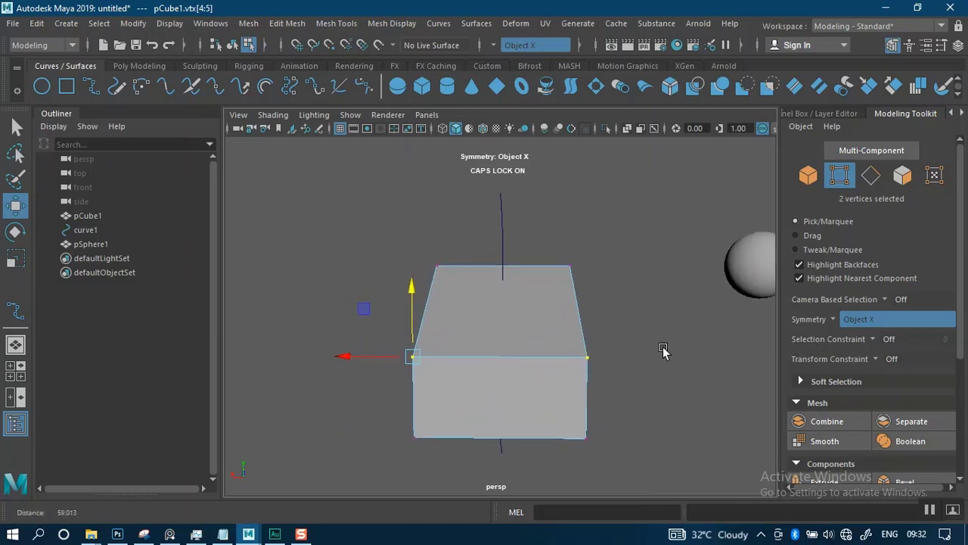
pyautogui.click(837, 319)
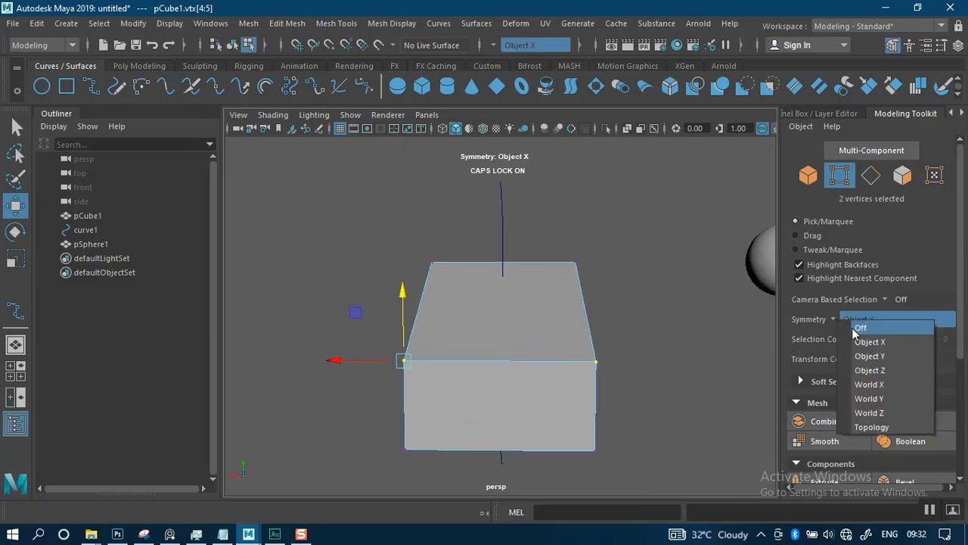
pyautogui.click(853, 327)
# Step: View the available Selection Constraint options
pyautogui.click(876, 339)
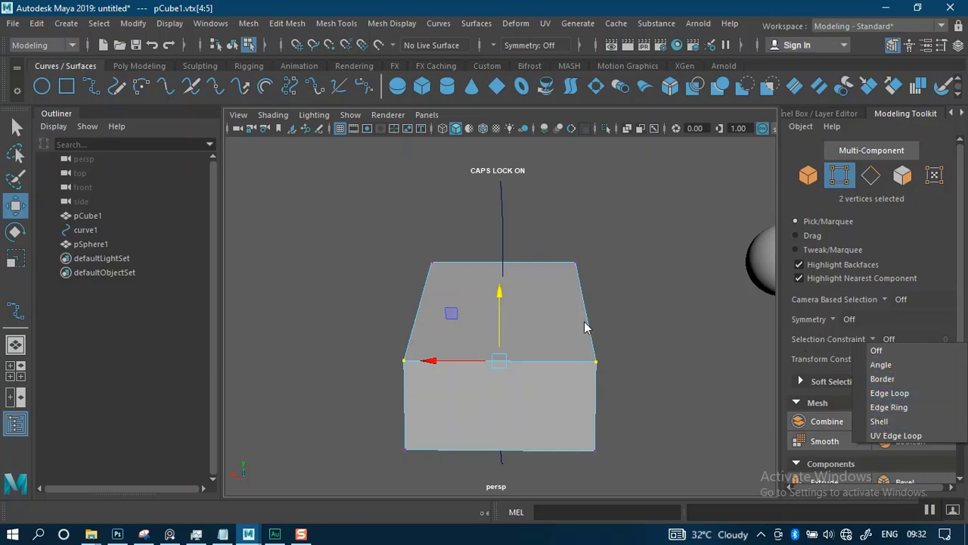
pyautogui.scroll(3, 635, 327)
pyautogui.scroll(-3, 639, 326)
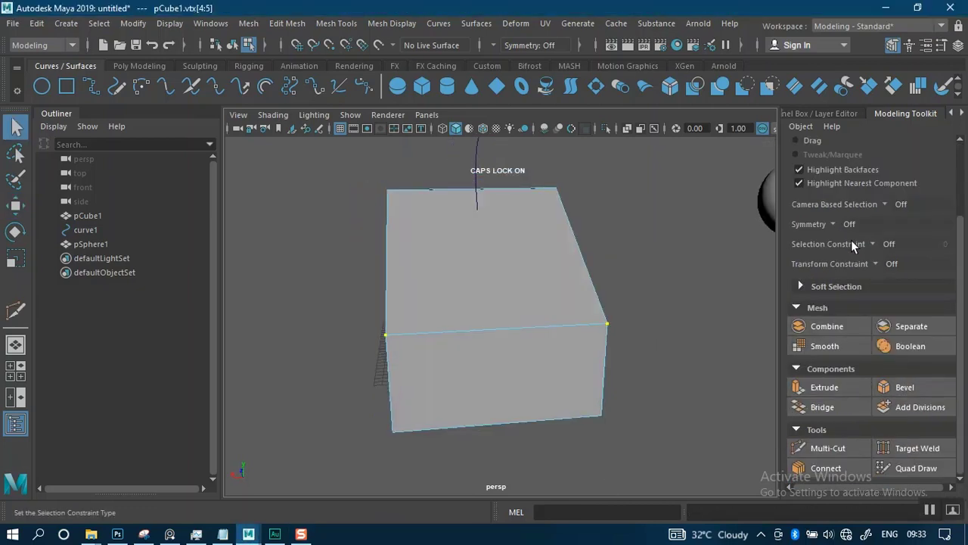
pyautogui.click(874, 245)
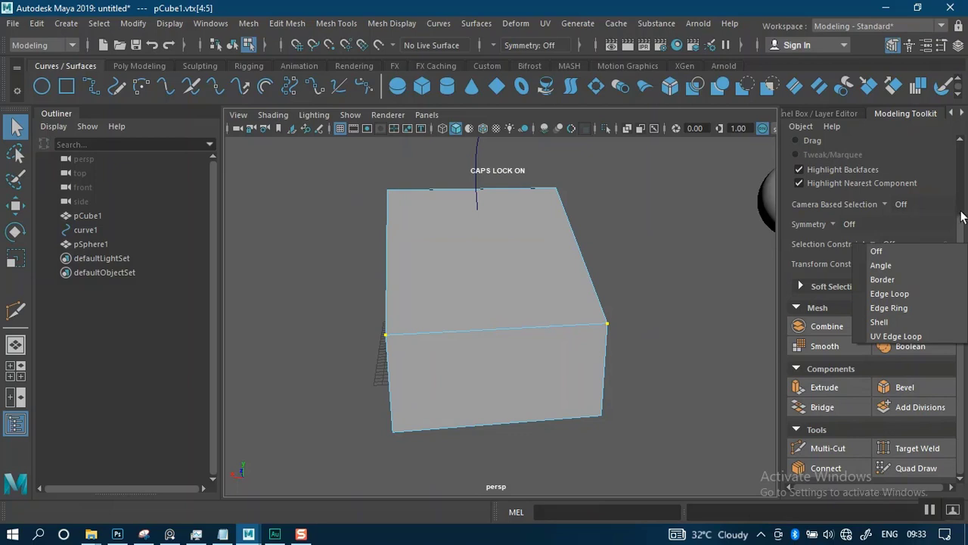
pyautogui.scroll(3, 816, 249)
# Step: Switch the cube back to object selection mode
pyautogui.keyDown('alt'); pyautogui.moveTo(499, 253); pyautogui.dragTo(471, 305); pyautogui.keyUp('alt')
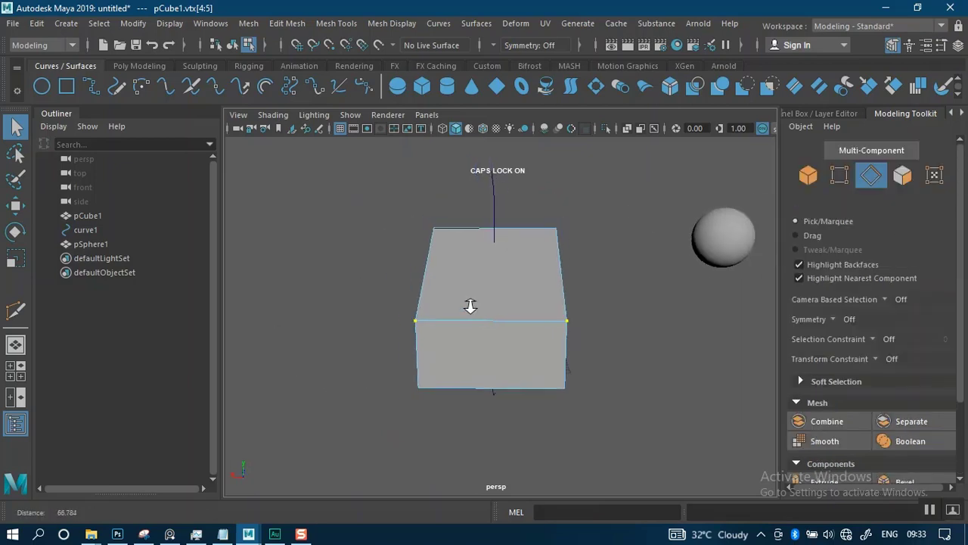
pyautogui.keyDown('alt'); pyautogui.moveTo(583, 280); pyautogui.dragTo(506, 292); pyautogui.keyUp('alt')
pyautogui.rightClick(532, 286)
pyautogui.click(571, 119)
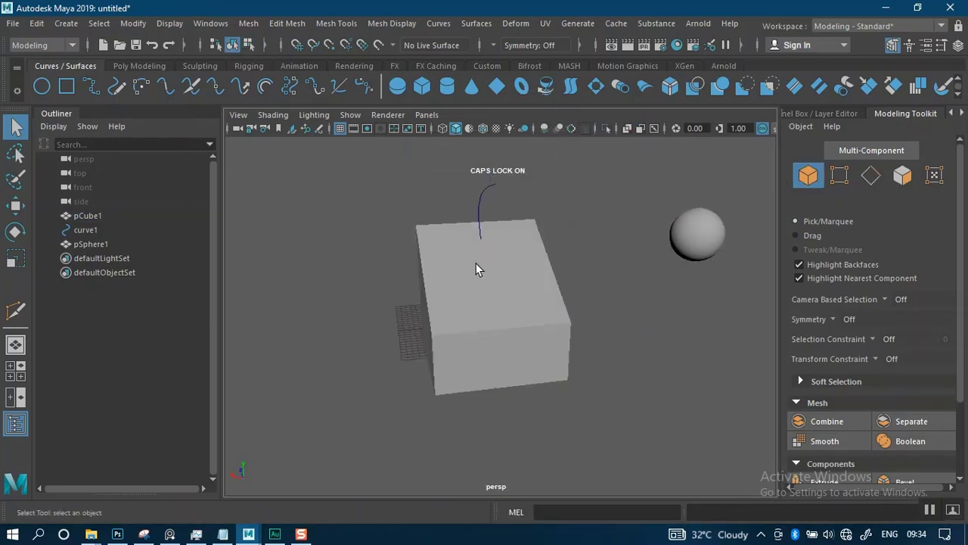
# Step: Select the cube, the curve and the sphere together and hide them
pyautogui.moveTo(536, 326); pyautogui.dragTo(656, 420)
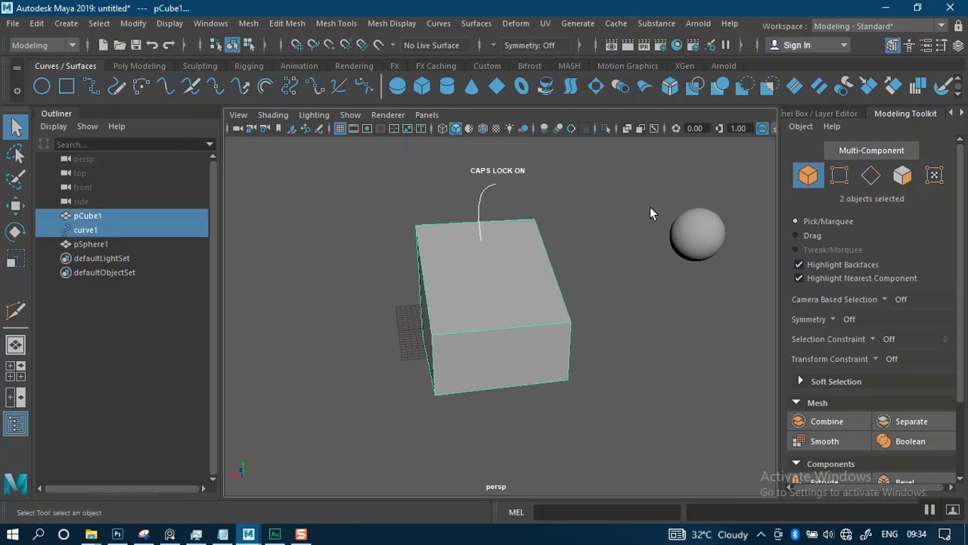
pyautogui.keyDown('shift'); pyautogui.moveTo(650, 207); pyautogui.dragTo(714, 272); pyautogui.keyUp('shift')
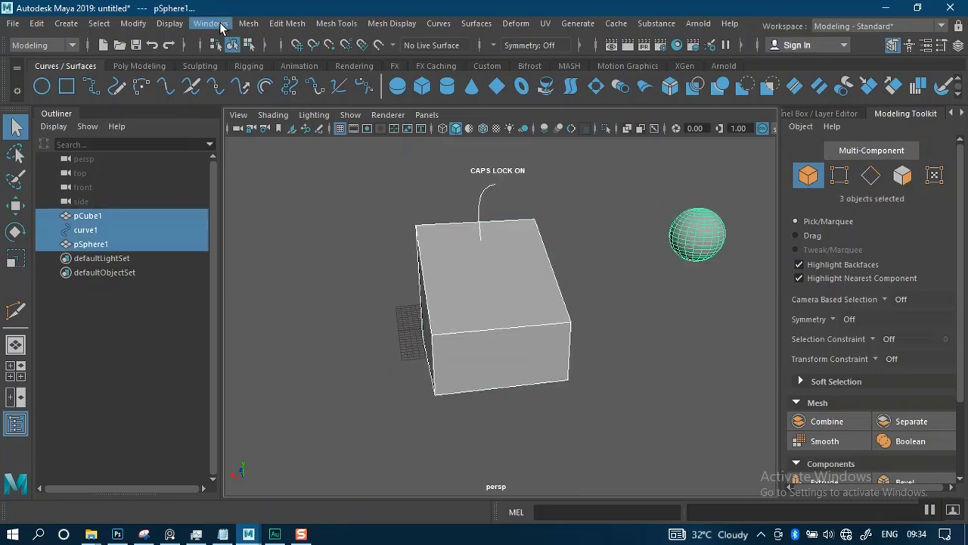
pyautogui.click(168, 23)
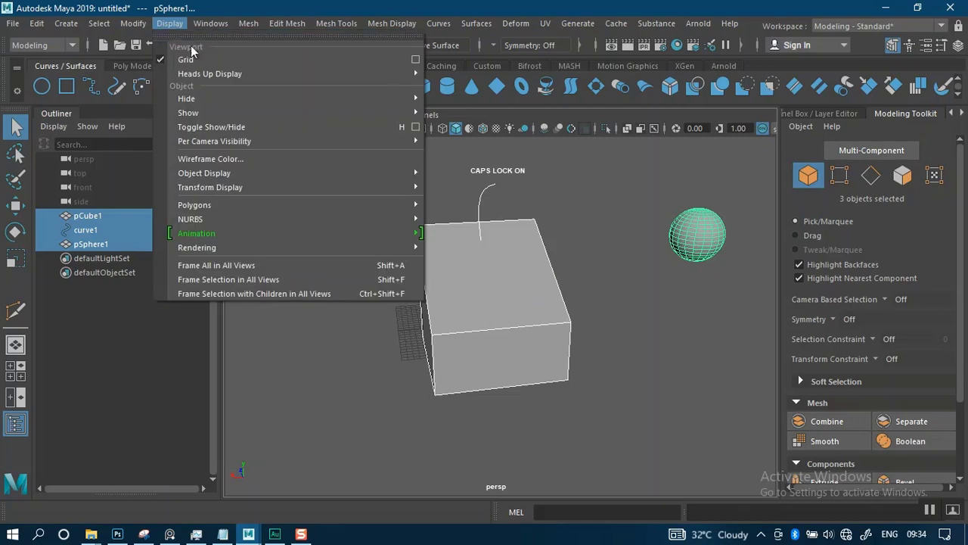
pyautogui.moveTo(340, 112)
pyautogui.moveTo(410, 100)
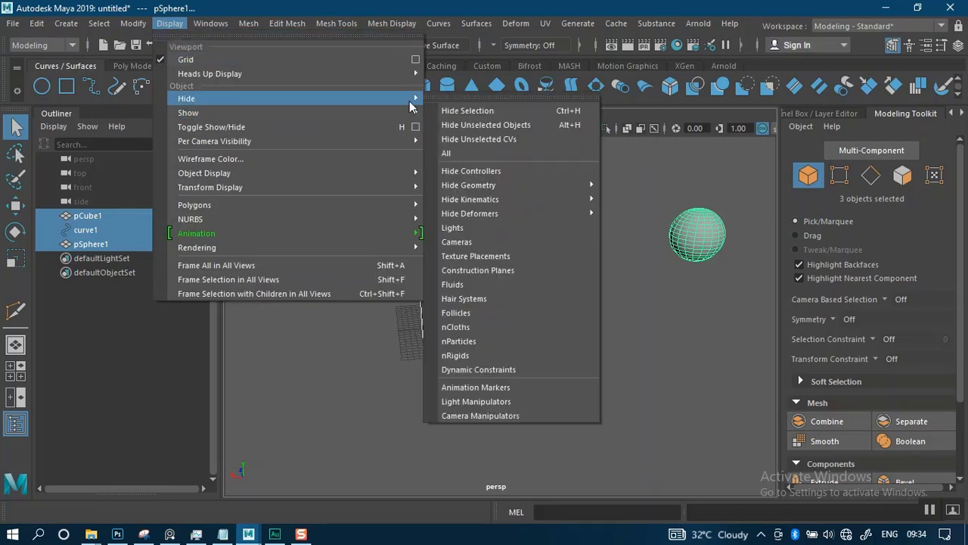
pyautogui.click(538, 114)
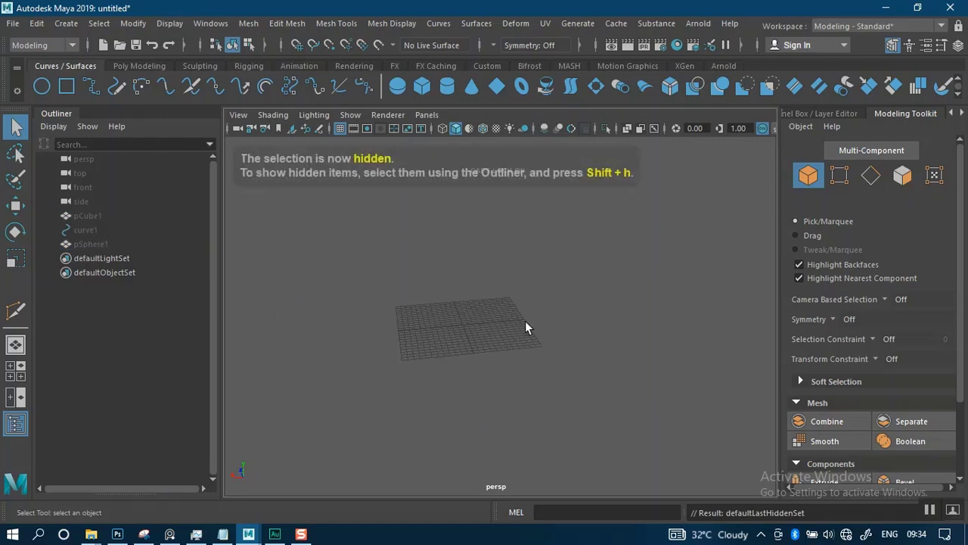
# Step: Create a new polygon cube at the grid centre and scale it uniformly to about 19.6
pyautogui.keyDown('shift'); pyautogui.moveTo(525, 238); pyautogui.dragTo(523, 282, button='right'); pyautogui.keyUp('shift')
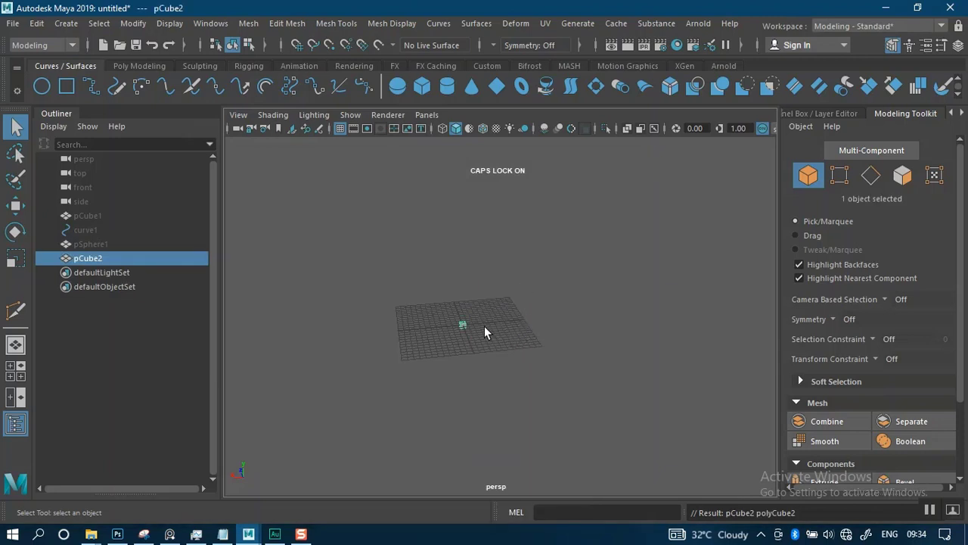
pyautogui.press('r')
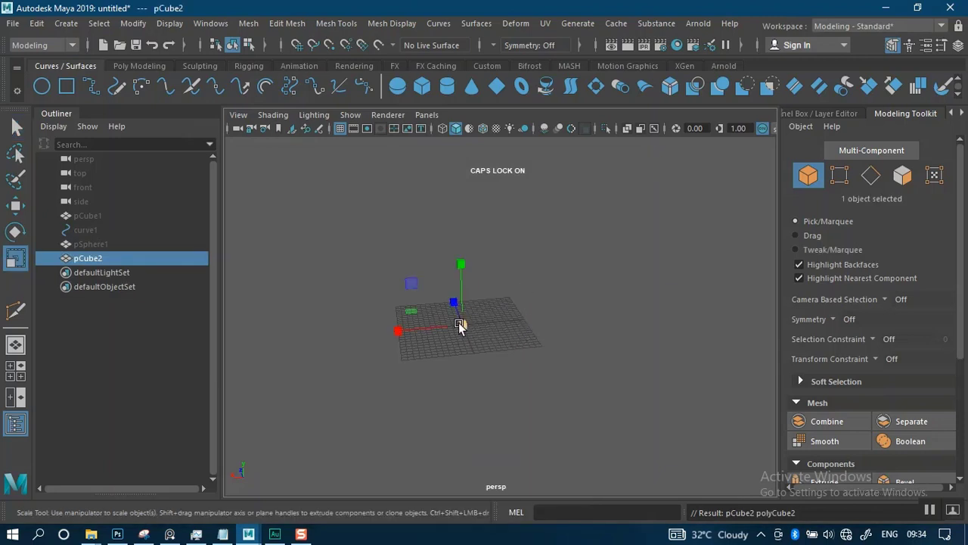
pyautogui.moveTo(459, 325); pyautogui.dragTo(551, 356)
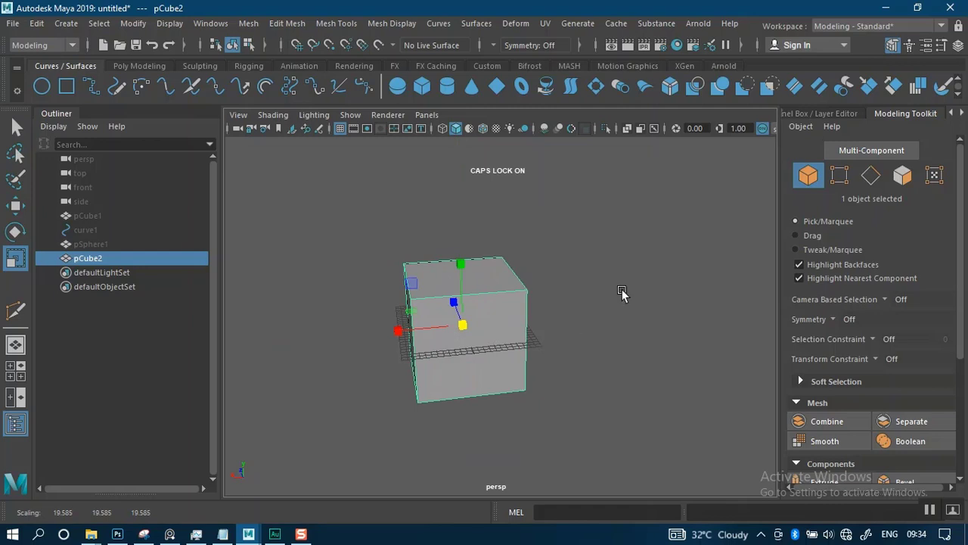
# Step: Show the new cube's Poly Cube History attributes
pyautogui.click(960, 112)
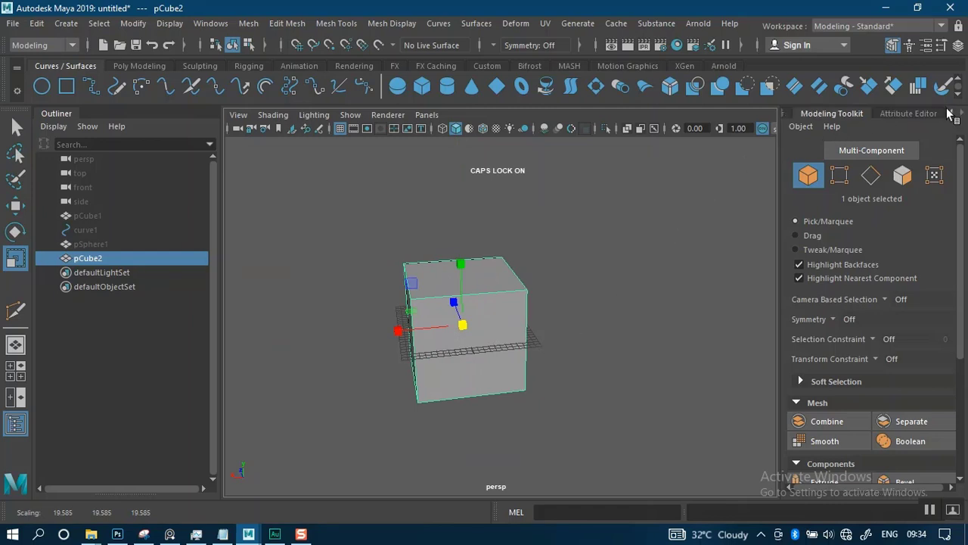
pyautogui.click(897, 115)
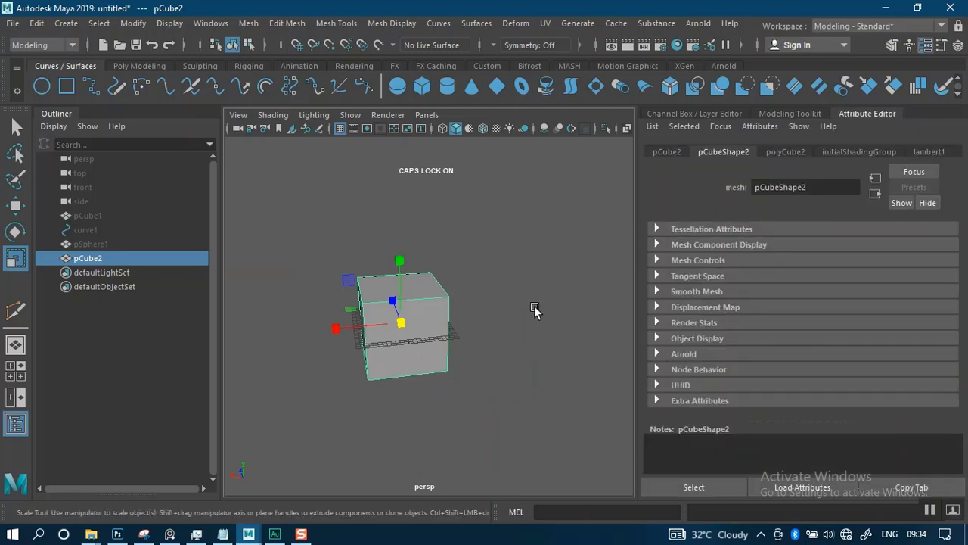
pyautogui.click(785, 152)
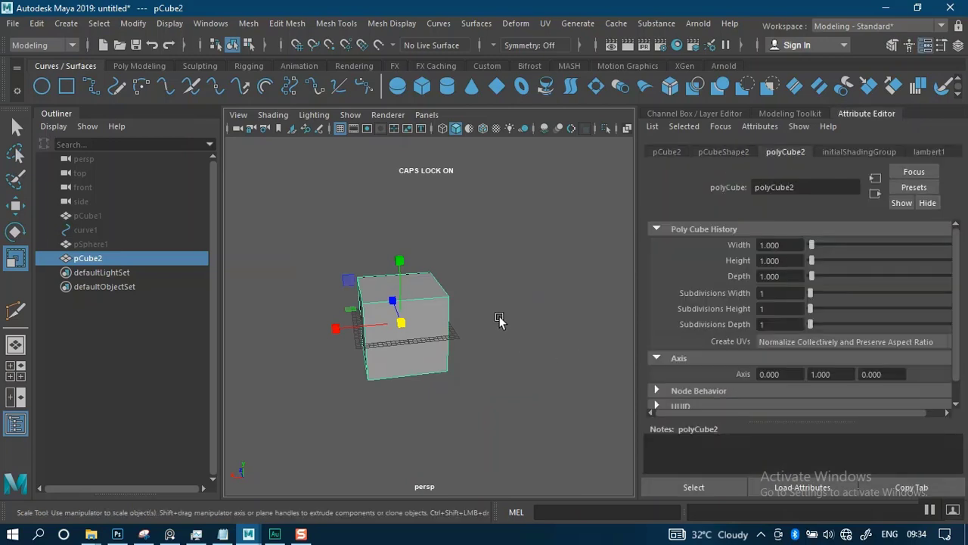
# Step: Set the new cube's width to about 11.5, height to about 5.3 and depth to about 10.6
pyautogui.keyDown('alt'); pyautogui.moveTo(502, 321); pyautogui.dragTo(533, 434, button='right'); pyautogui.keyUp('alt')
pyautogui.keyDown('alt'); pyautogui.moveTo(505, 302); pyautogui.dragTo(534, 312, button='middle'); pyautogui.keyUp('alt')
pyautogui.keyDown('alt'); pyautogui.moveTo(534, 312); pyautogui.dragTo(561, 324, button='right'); pyautogui.keyUp('alt')
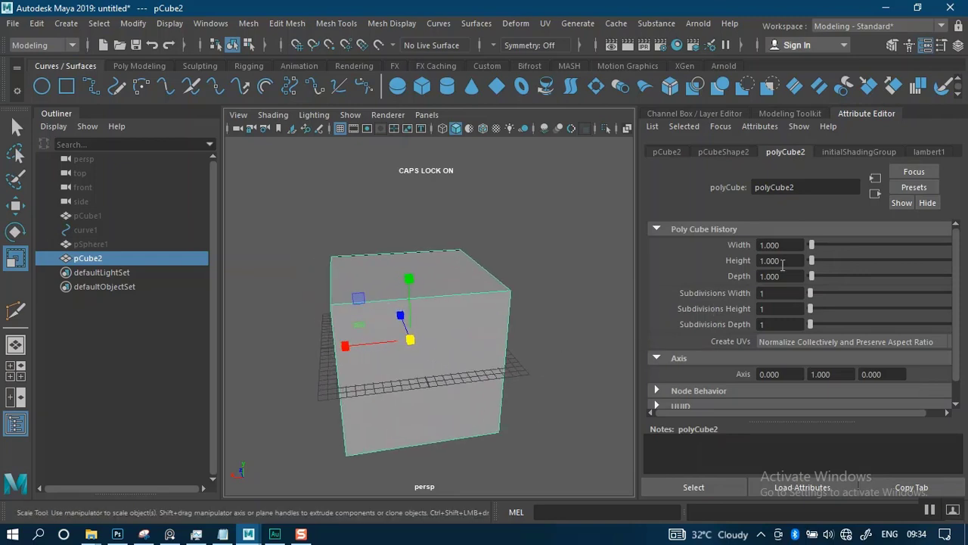
pyautogui.moveTo(813, 247); pyautogui.dragTo(828, 246)
pyautogui.keyDown('alt'); pyautogui.moveTo(348, 356); pyautogui.dragTo(339, 130, button='right'); pyautogui.keyUp('alt')
pyautogui.press('f')
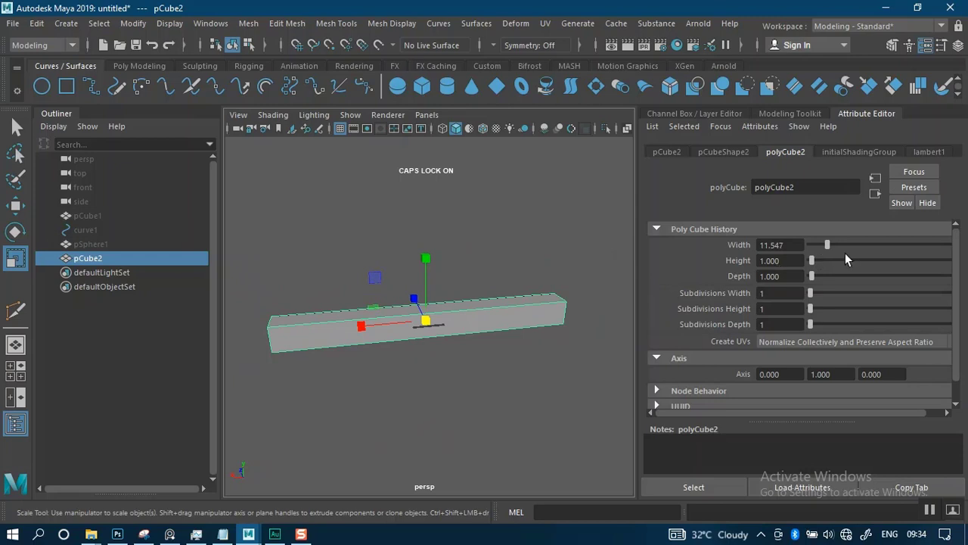
pyautogui.moveTo(811, 261); pyautogui.dragTo(826, 280)
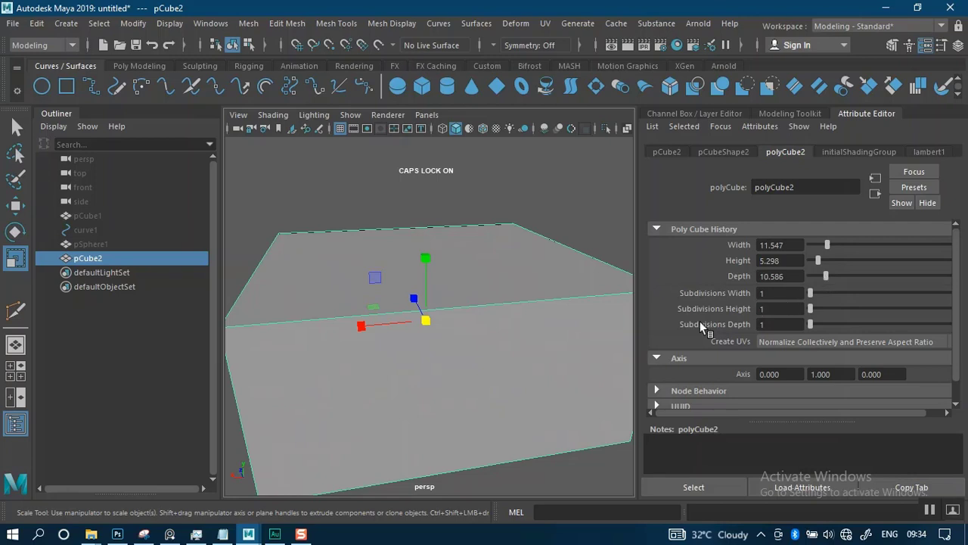
# Step: Set the new cube's subdivisions to 4 in width, 5 in height and 4 in depth
pyautogui.scroll(-5, 496, 346)
pyautogui.keyDown('alt'); pyautogui.moveTo(470, 302); pyautogui.dragTo(495, 311); pyautogui.keyUp('alt')
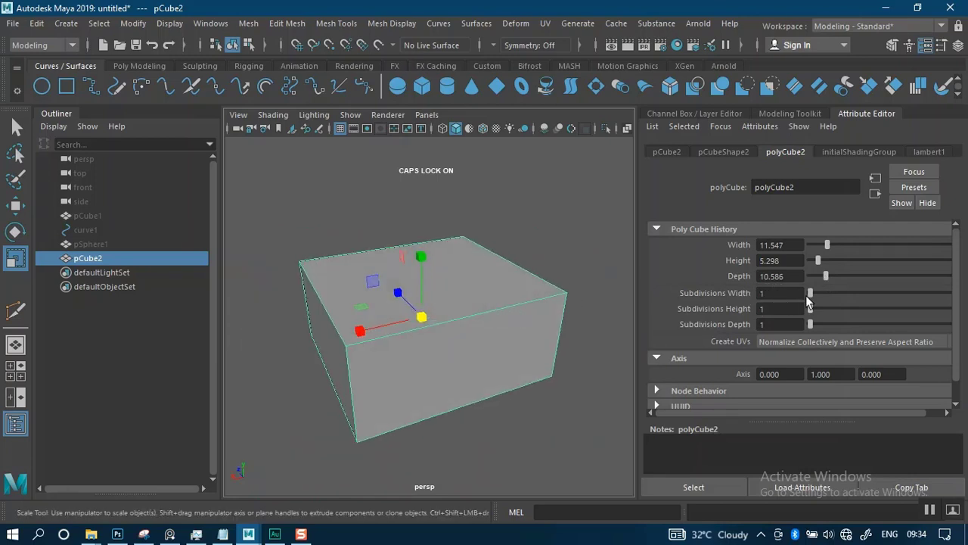
pyautogui.moveTo(808, 301); pyautogui.dragTo(818, 327)
pyautogui.keyDown('alt'); pyautogui.moveTo(396, 356); pyautogui.dragTo(459, 295); pyautogui.keyUp('alt')
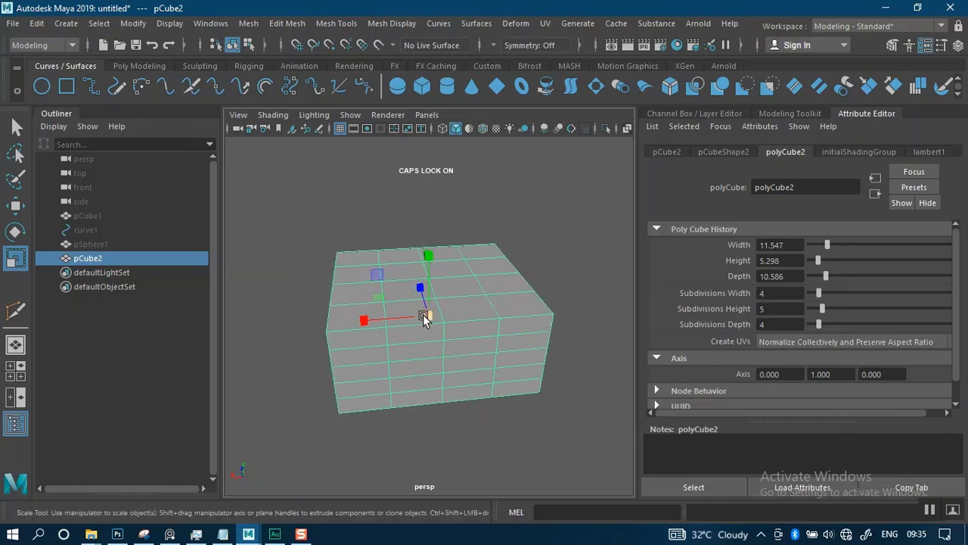
# Step: Switch the subdivided cube to face selection mode and select single faces on its front and top
pyautogui.keyDown('alt'); pyautogui.moveTo(422, 314); pyautogui.dragTo(477, 169, button='right'); pyautogui.keyUp('alt')
pyautogui.click(489, 319)
pyautogui.click(488, 319)
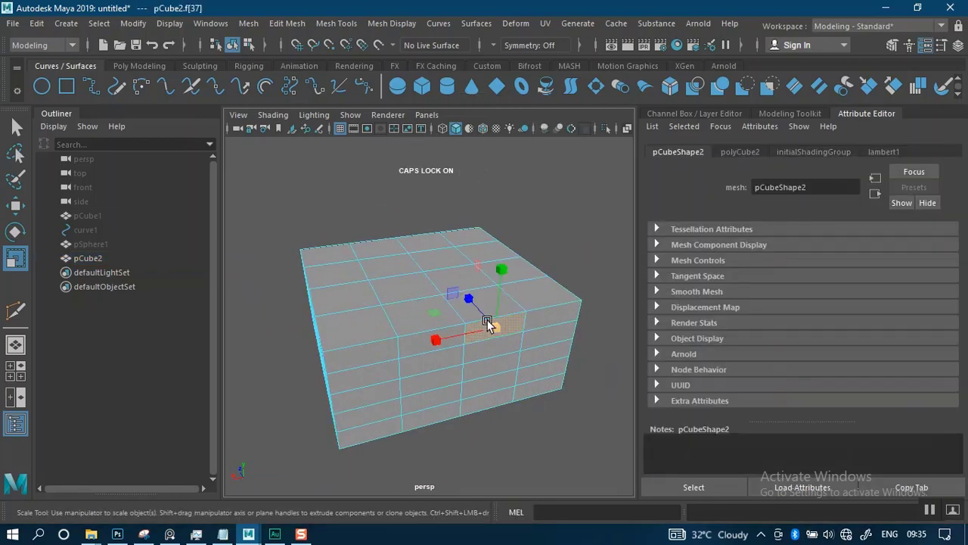
pyautogui.click(353, 289)
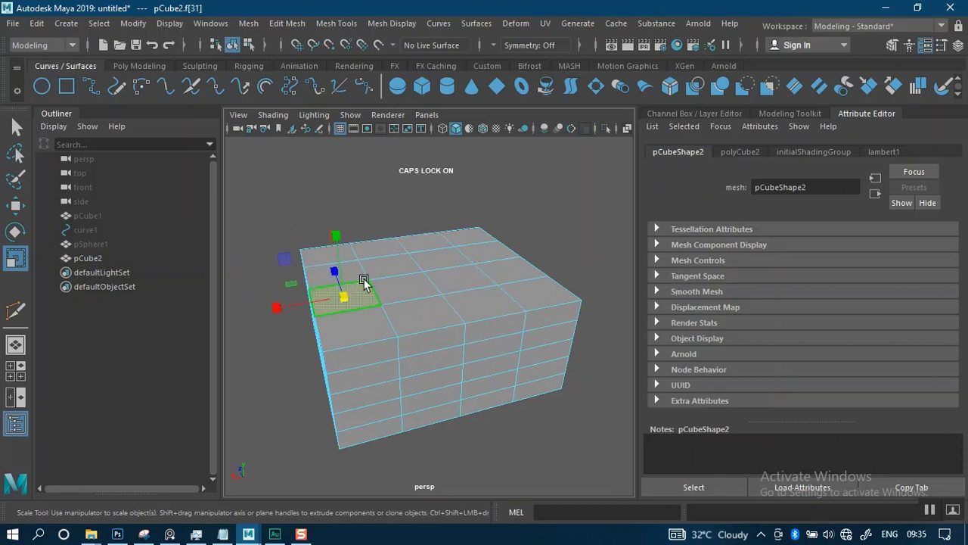
# Step: Raise two adjacent middle faces on the cube's top along the Y axis and return to object mode
pyautogui.click(418, 279)
pyautogui.keyDown('shift'); pyautogui.click(466, 280); pyautogui.keyUp('shift')
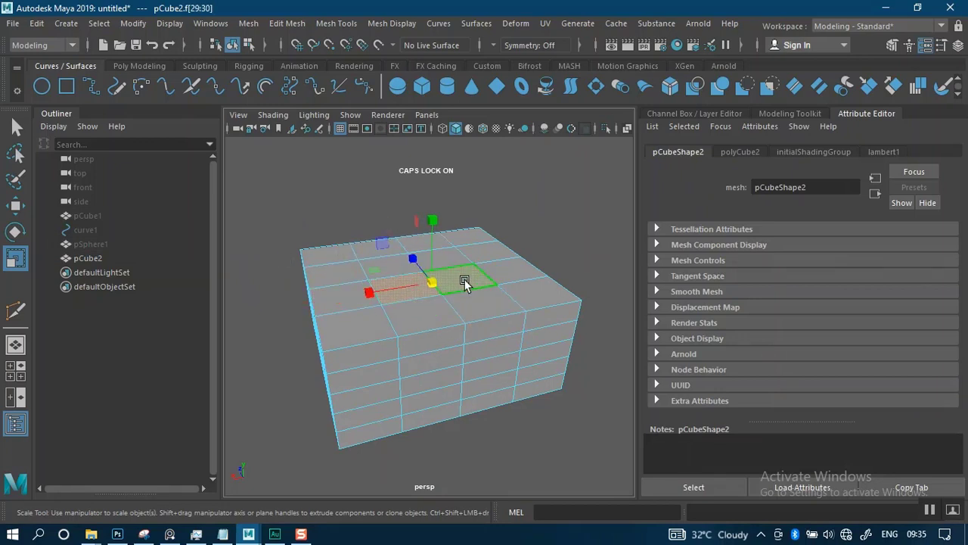
pyautogui.press('w')
pyautogui.moveTo(433, 220); pyautogui.dragTo(437, 187)
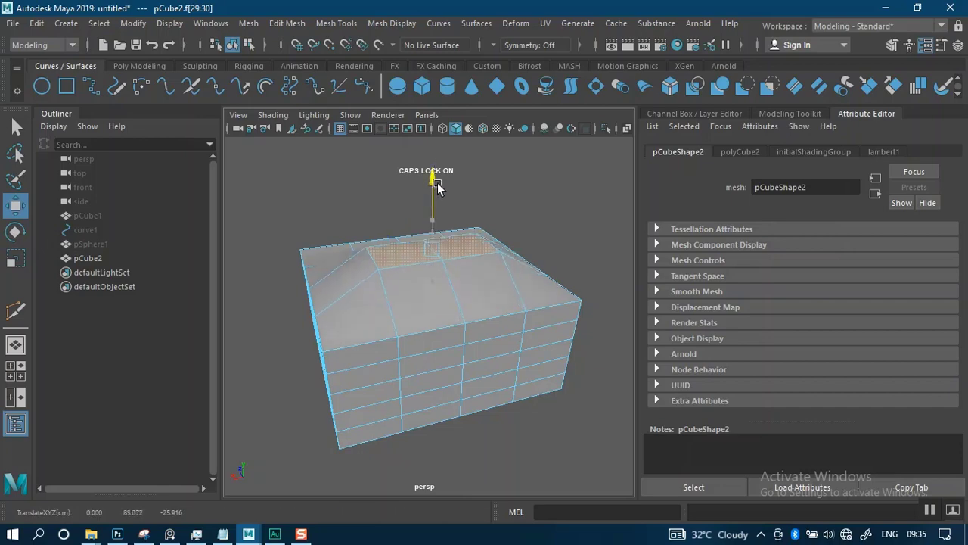
pyautogui.click(591, 211)
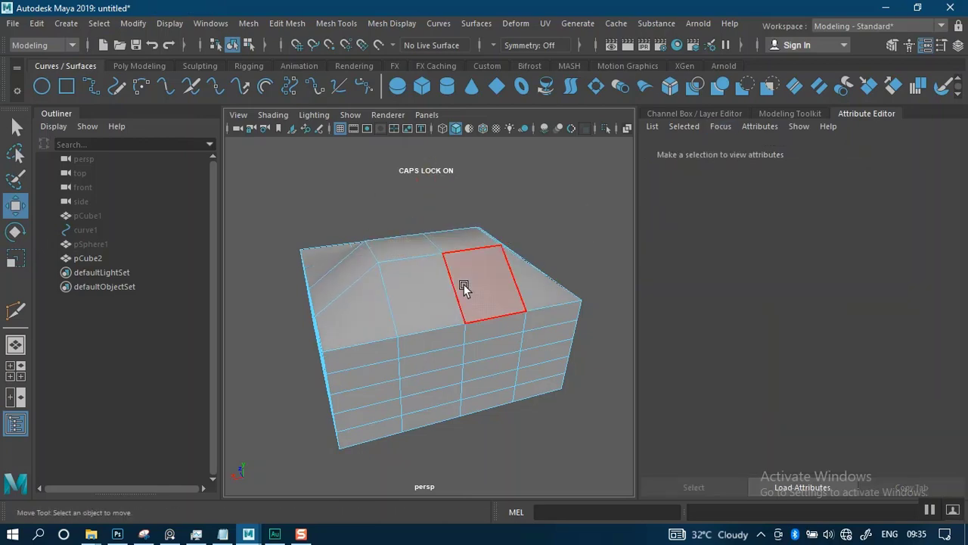
pyautogui.moveTo(463, 284); pyautogui.dragTo(527, 119, button='right')
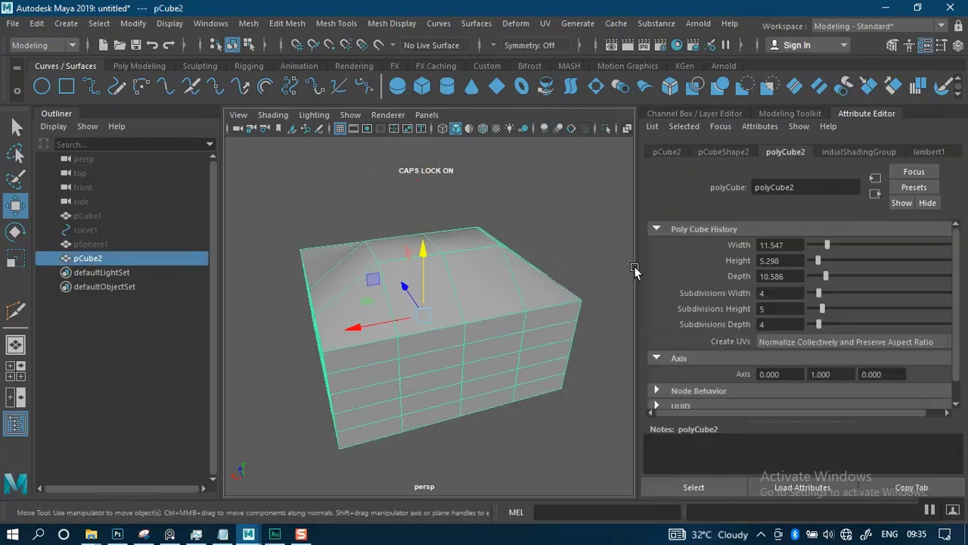
# Step: Try a height of about 10.6 in the cube's creation attributes and undo the change
pyautogui.moveTo(817, 259); pyautogui.dragTo(826, 261)
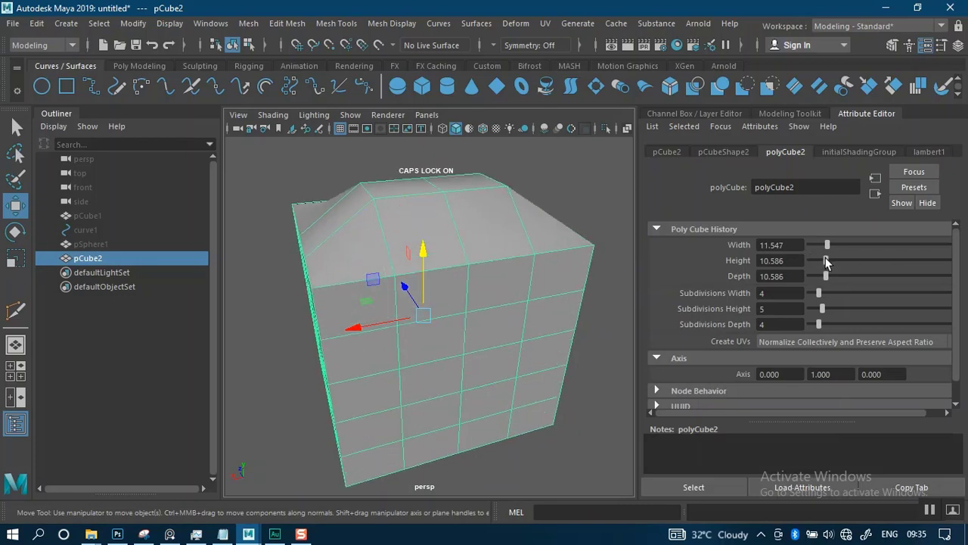
pyautogui.hotkey('ctrl', 'z')
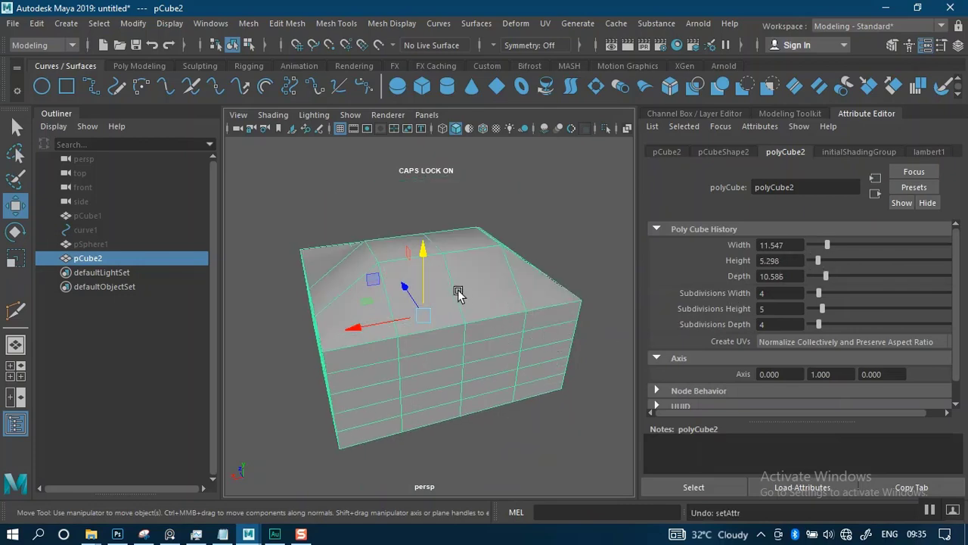
pyautogui.keyDown('alt'); pyautogui.moveTo(457, 290); pyautogui.dragTo(434, 305); pyautogui.keyUp('alt')
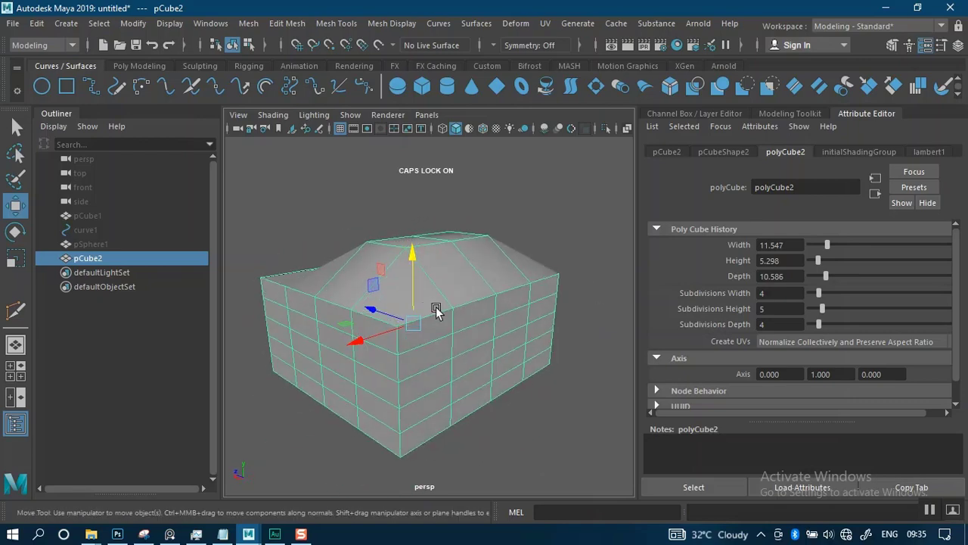
# Step: Try reducing the cube's width subdivisions to 3 and undo the change
pyautogui.click(823, 294)
pyautogui.moveTo(822, 290); pyautogui.dragTo(816, 289)
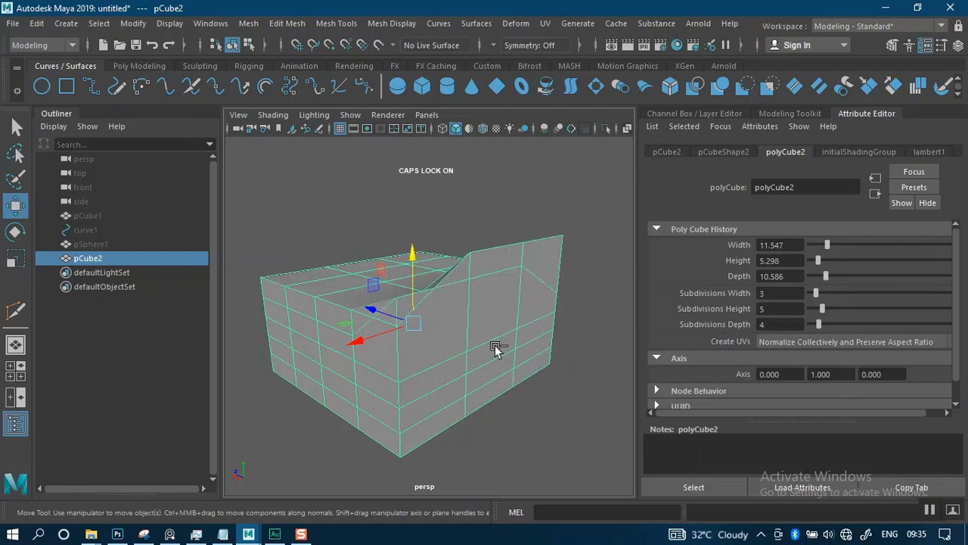
pyautogui.hotkey('ctrl', 'z')
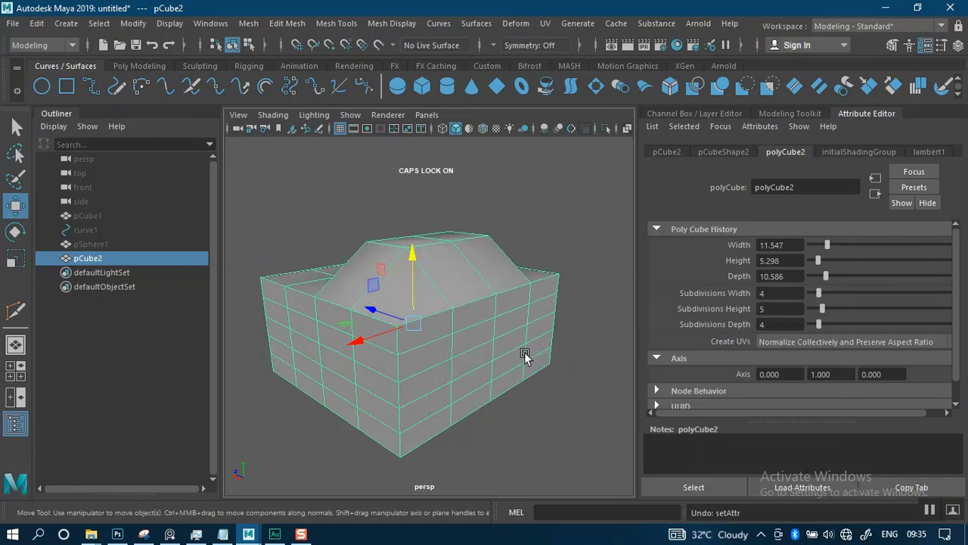
pyautogui.keyDown('alt'); pyautogui.moveTo(523, 356); pyautogui.dragTo(466, 283); pyautogui.keyUp('alt')
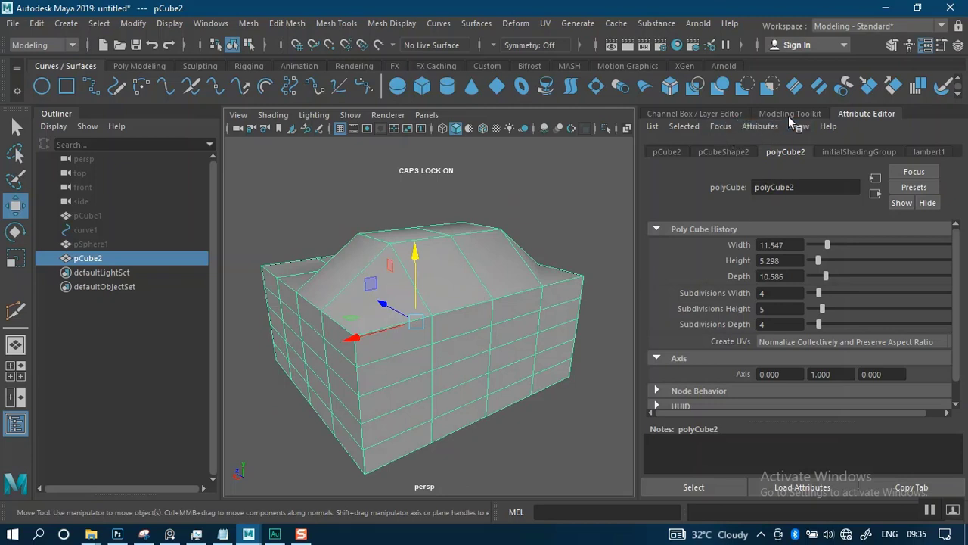
# Step: With the cube's transform attributes shown, move it down to about -115.6 in Y and rotate it about 46 degrees around X
pyautogui.click(667, 152)
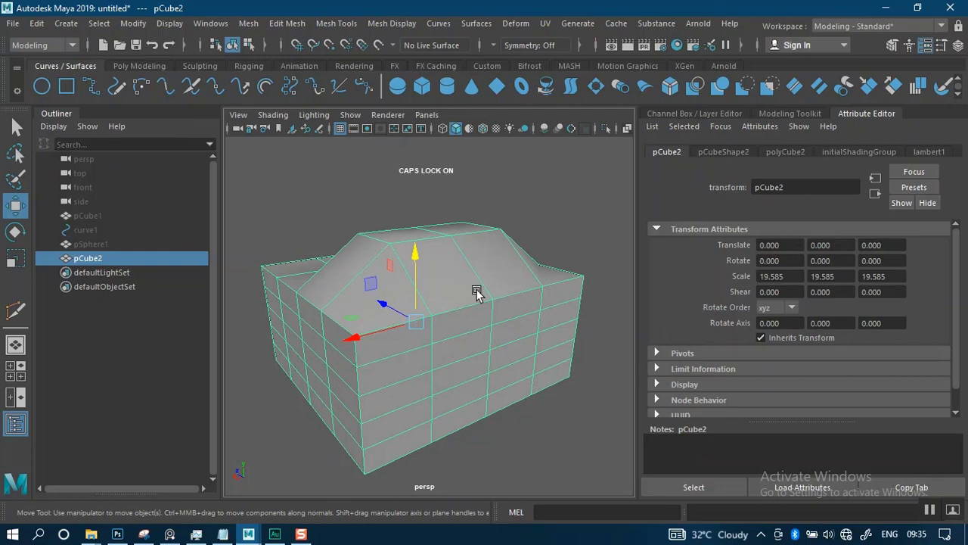
pyautogui.moveTo(413, 261); pyautogui.dragTo(426, 371)
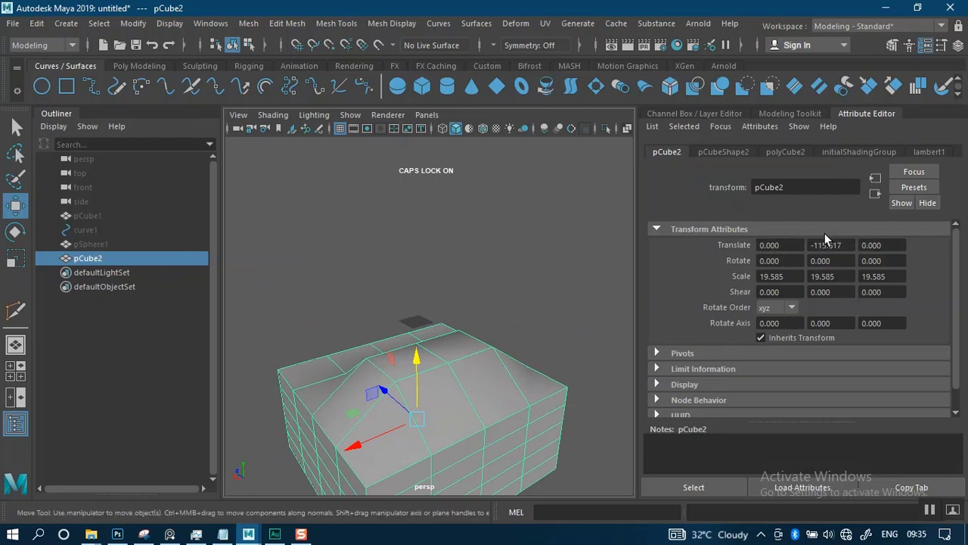
pyautogui.press('e')
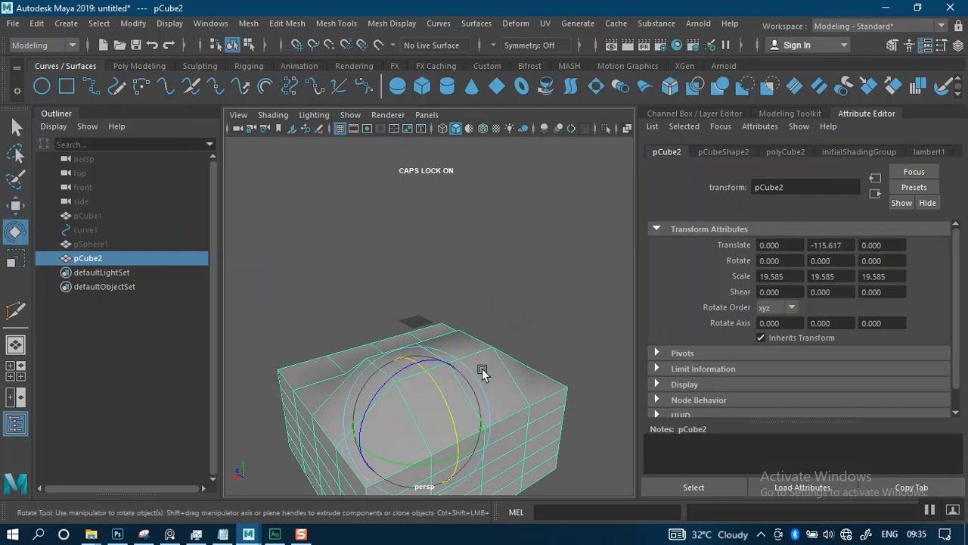
pyautogui.moveTo(464, 396); pyautogui.dragTo(423, 357)
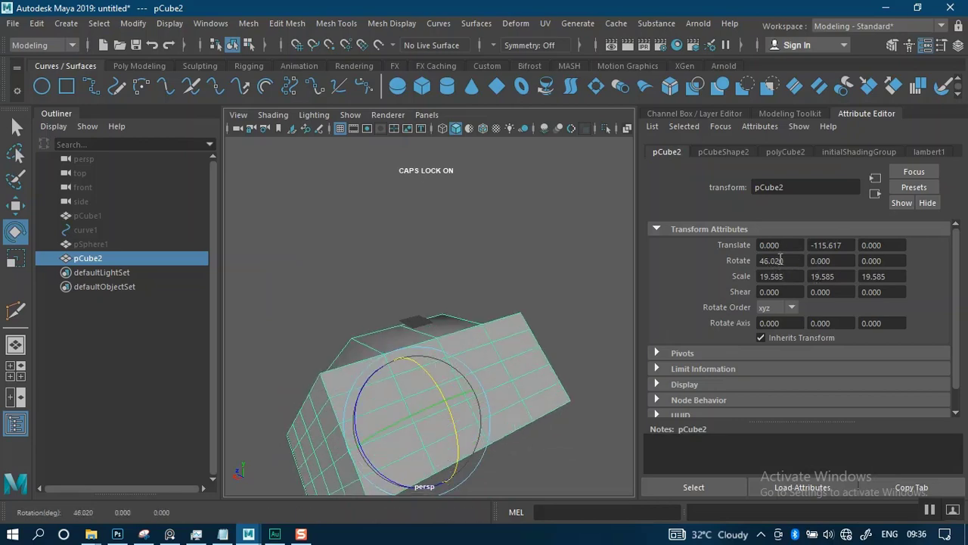
# Step: Scale the cube uniformly to about 23, and stretch its Y scale to about 39.6
pyautogui.press('r')
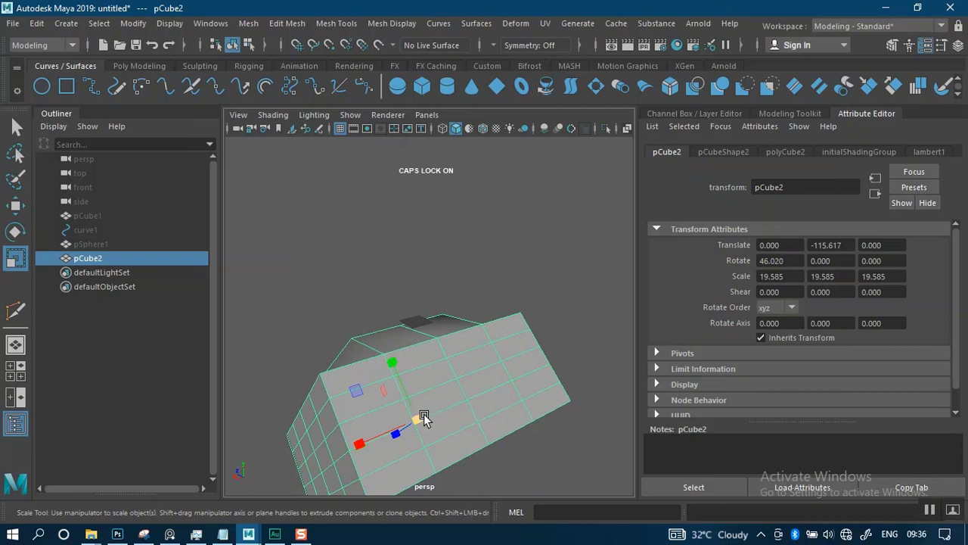
pyautogui.moveTo(418, 420); pyautogui.dragTo(449, 426)
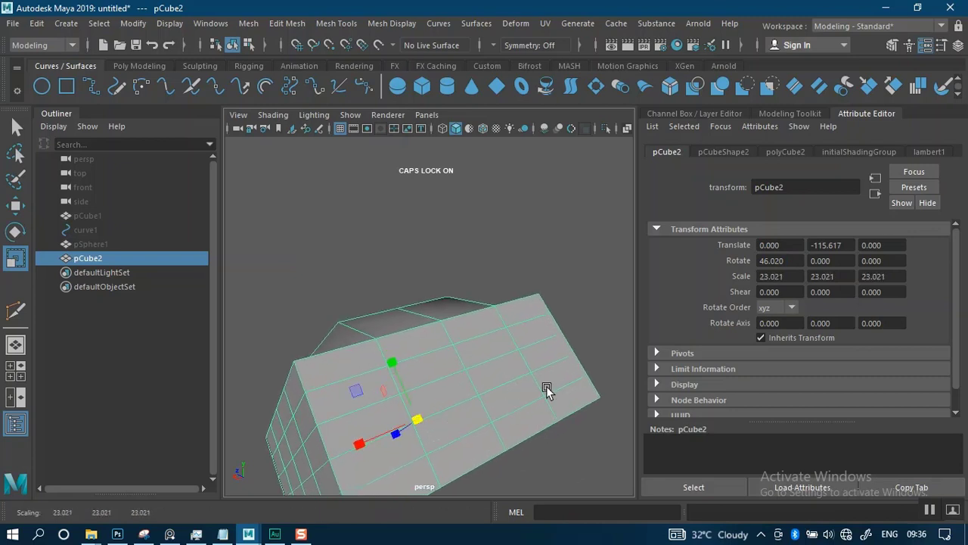
pyautogui.moveTo(391, 363); pyautogui.dragTo(382, 321)
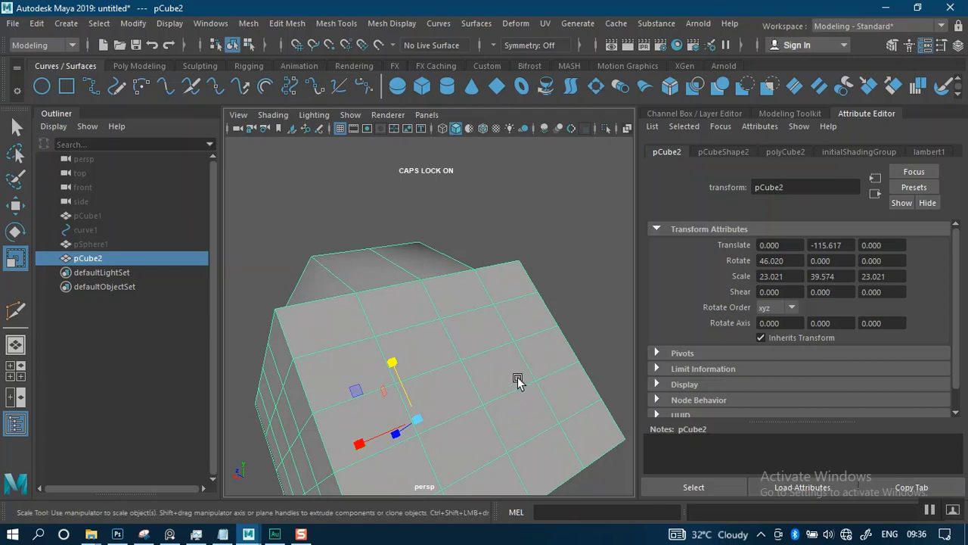
# Step: Show the cube's lambert1 material attributes and darken the material's Color slightly
pyautogui.scroll(-3, 519, 378)
pyautogui.keyDown('alt'); pyautogui.moveTo(472, 281); pyautogui.dragTo(482, 352); pyautogui.keyUp('alt')
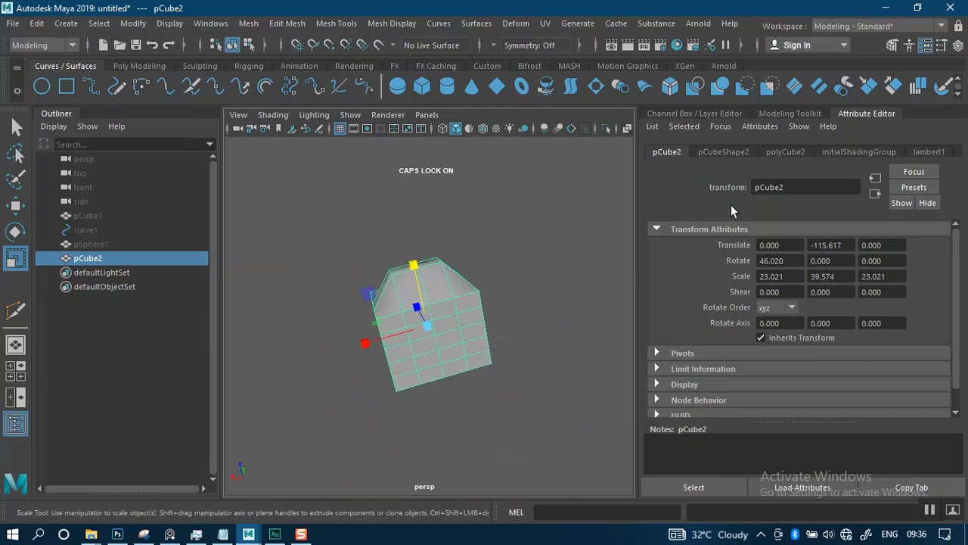
pyautogui.click(723, 151)
pyautogui.click(787, 150)
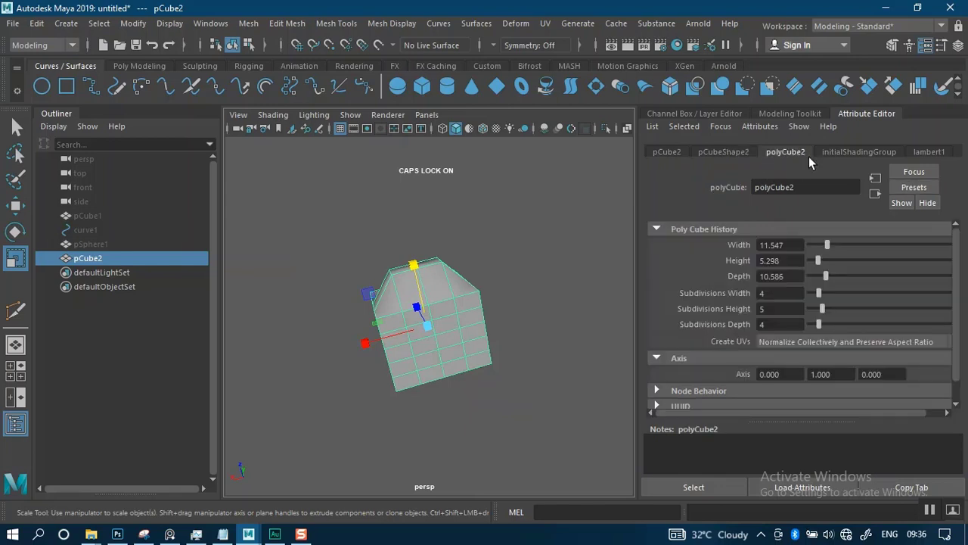
pyautogui.click(933, 152)
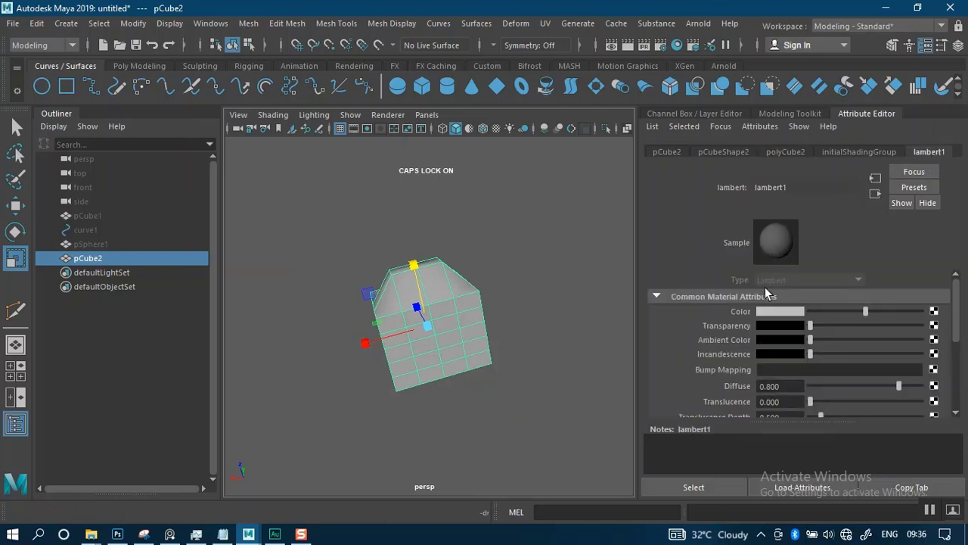
pyautogui.moveTo(826, 310); pyautogui.dragTo(843, 309)
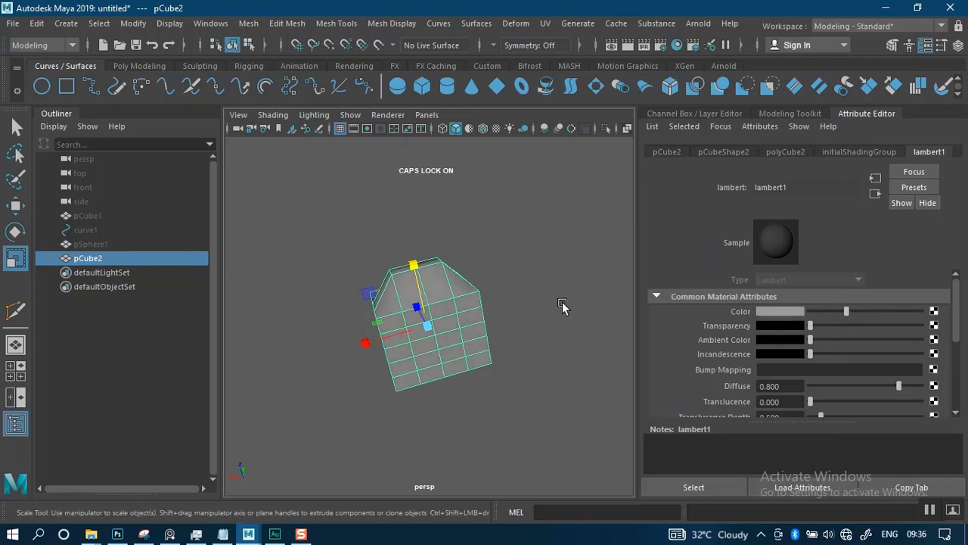
# Step: Assign a new Blinn material to the cube and darken its Color to a dark gray, leaving the cube deselected
pyautogui.scroll(3, 540, 371)
pyautogui.moveTo(473, 333); pyautogui.dragTo(570, 411, button='right')
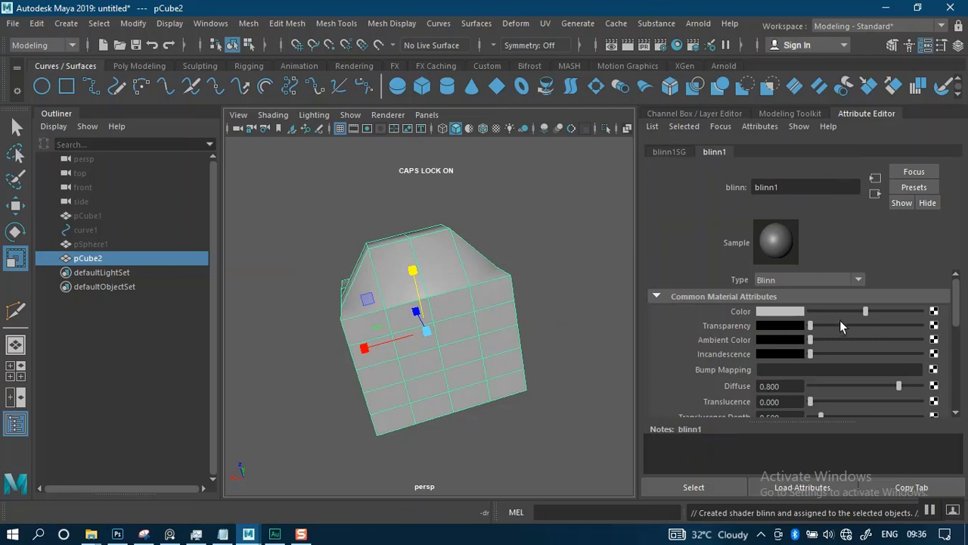
pyautogui.moveTo(838, 311); pyautogui.dragTo(827, 313)
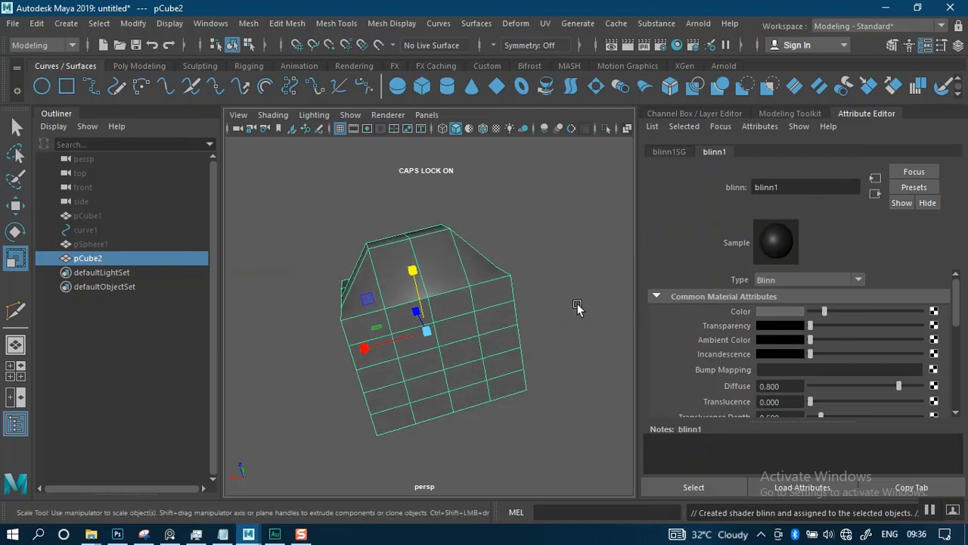
pyautogui.click(514, 335)
pyautogui.keyDown('alt'); pyautogui.moveTo(515, 335); pyautogui.dragTo(432, 374); pyautogui.keyUp('alt')
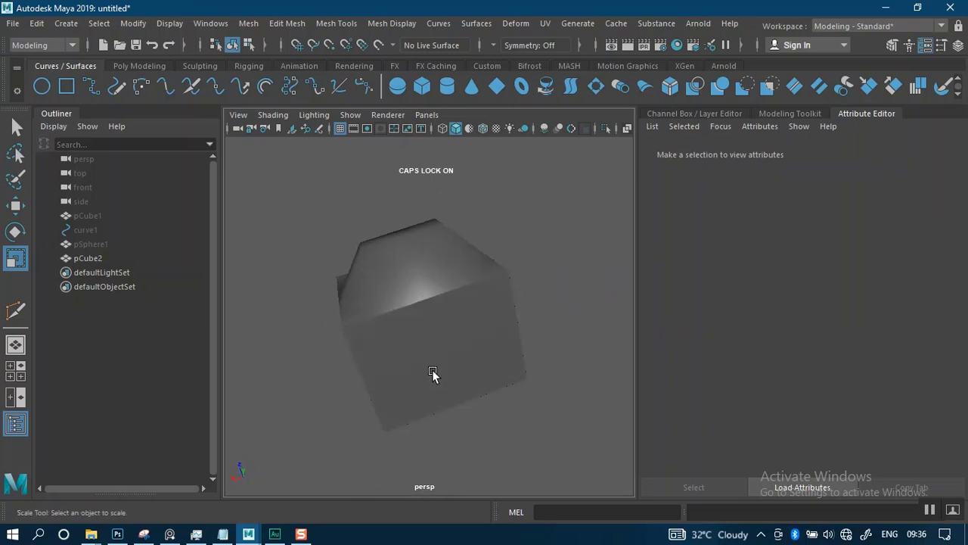
# Step: Reselect the cube and examine its transform channels and the polyCube2 input's dimensions and subdivisions
pyautogui.click(454, 332)
pyautogui.keyDown('alt'); pyautogui.moveTo(480, 311); pyautogui.dragTo(636, 299); pyautogui.keyUp('alt')
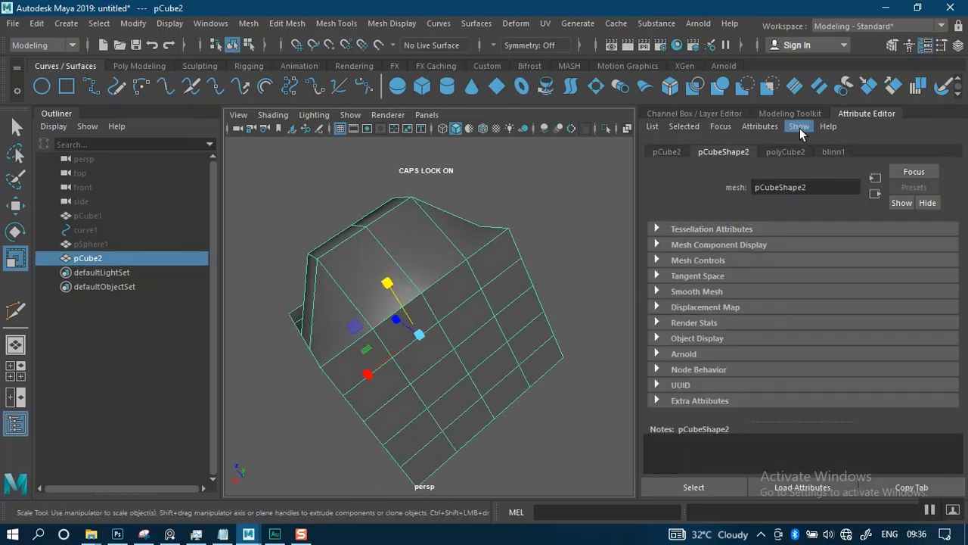
pyautogui.click(688, 113)
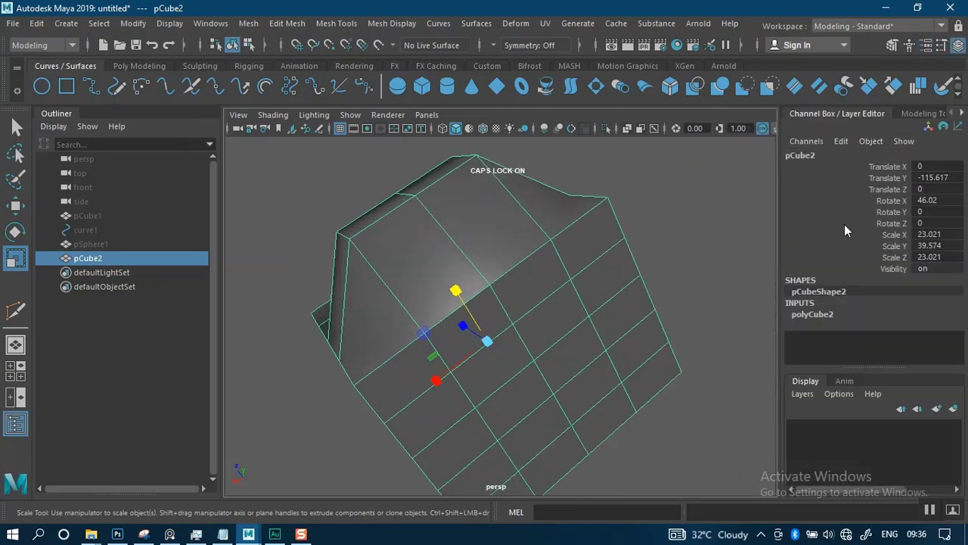
pyautogui.keyDown('alt'); pyautogui.moveTo(621, 323); pyautogui.dragTo(539, 261); pyautogui.keyUp('alt')
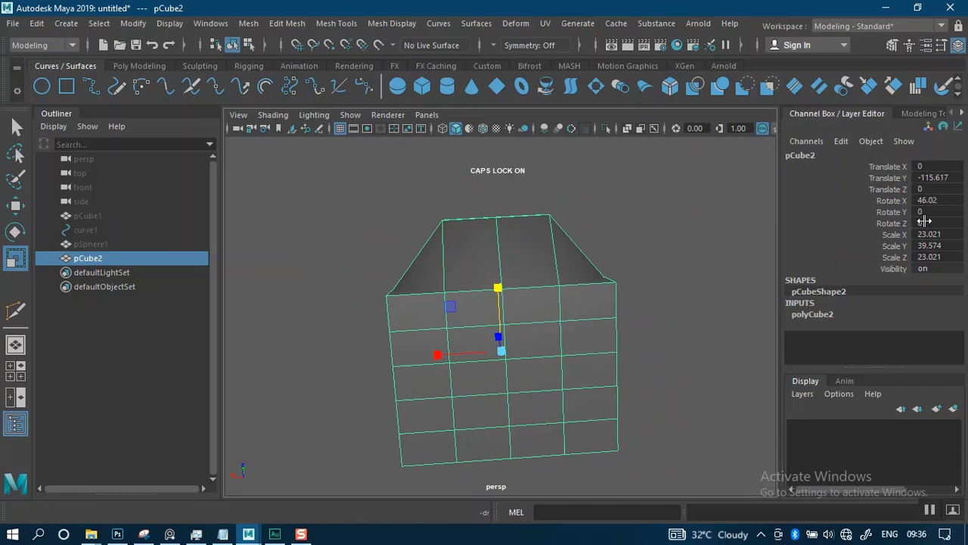
pyautogui.click(812, 314)
pyautogui.scroll(-2, 826, 316)
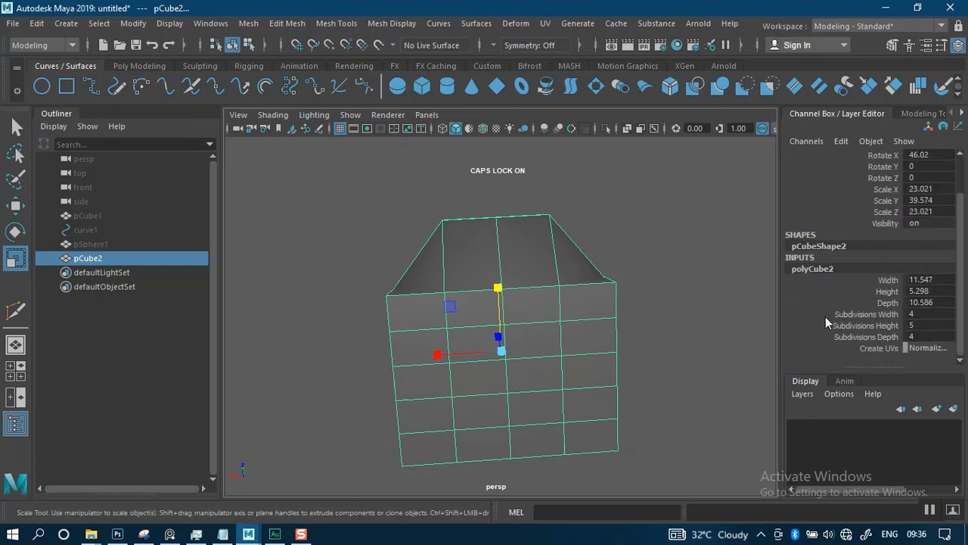
pyautogui.keyDown('alt'); pyautogui.moveTo(579, 346); pyautogui.dragTo(681, 295); pyautogui.keyUp('alt')
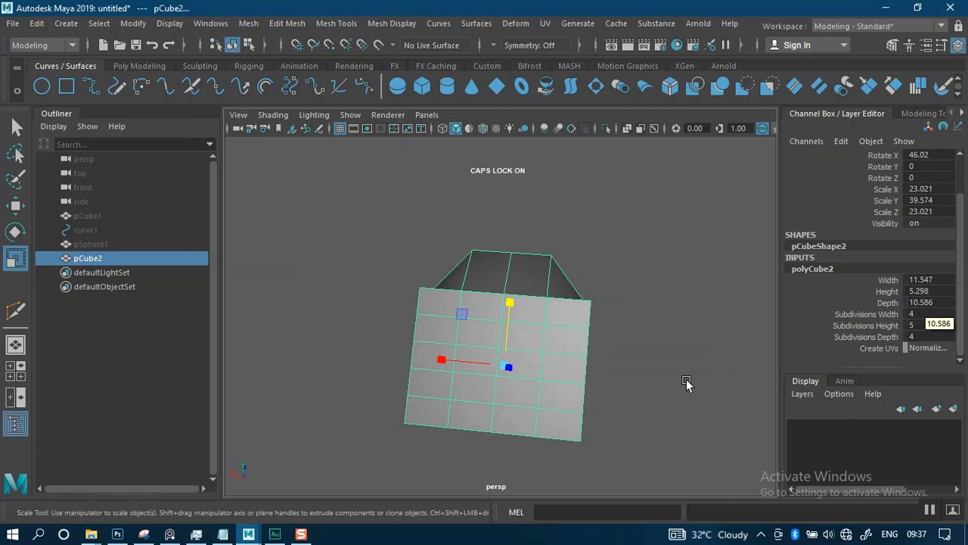
pyautogui.keyDown('alt'); pyautogui.moveTo(624, 335); pyautogui.dragTo(605, 356); pyautogui.keyUp('alt')
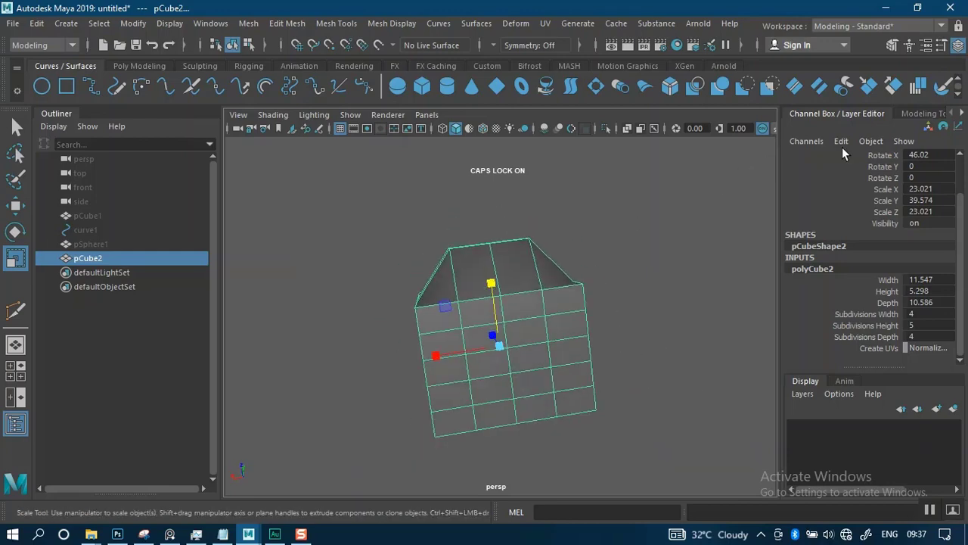
# Step: In edge selection mode, select a single edge and the full vertical edge loop through the cube's middle, and clear the selection
pyautogui.click(912, 113)
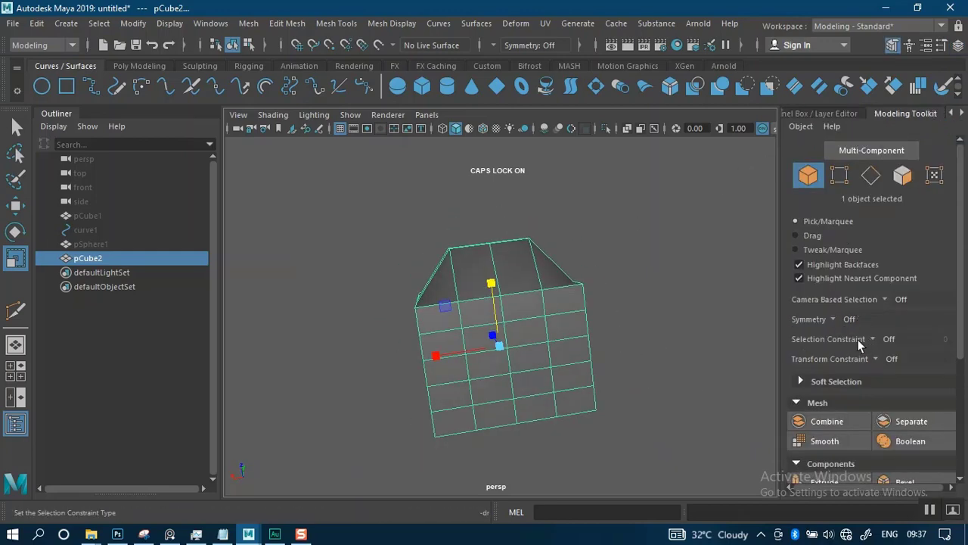
pyautogui.keyDown('alt'); pyautogui.moveTo(586, 326); pyautogui.dragTo(536, 331); pyautogui.keyUp('alt')
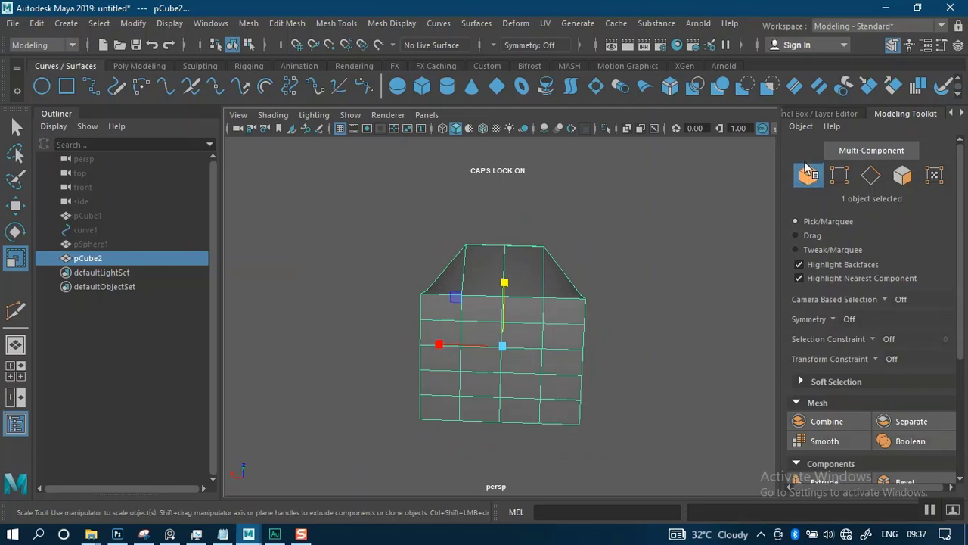
pyautogui.press('F10')
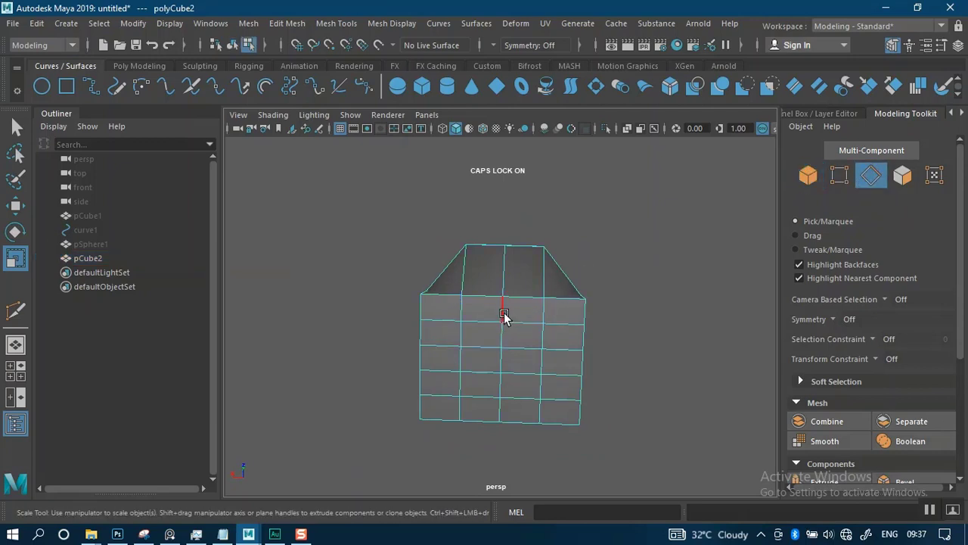
pyautogui.click(503, 314)
pyautogui.scroll(4, 586, 356)
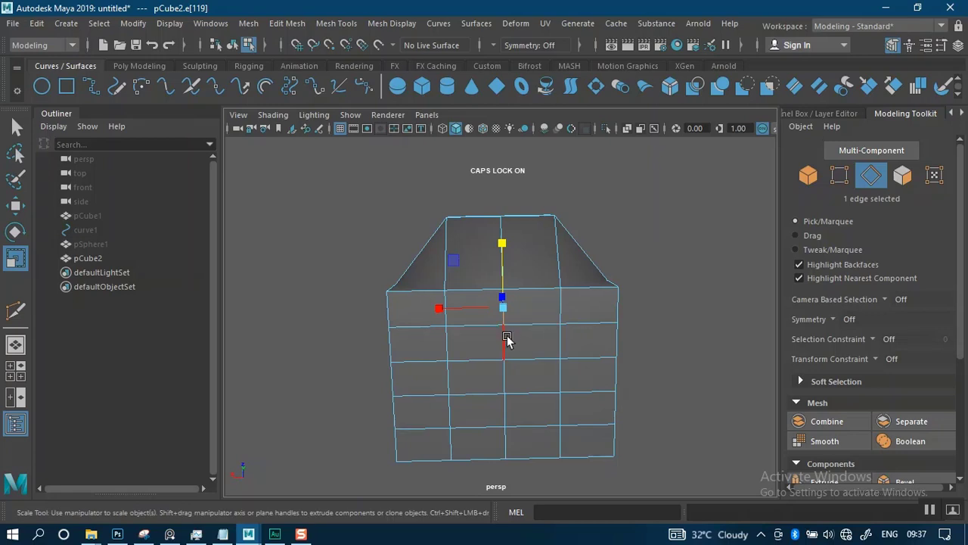
pyautogui.doubleClick(505, 339)
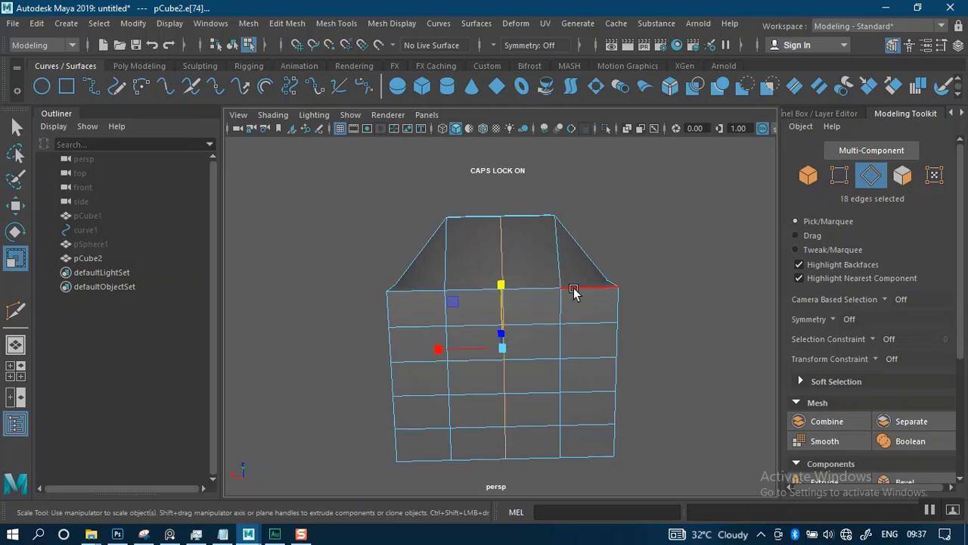
pyautogui.click(673, 307)
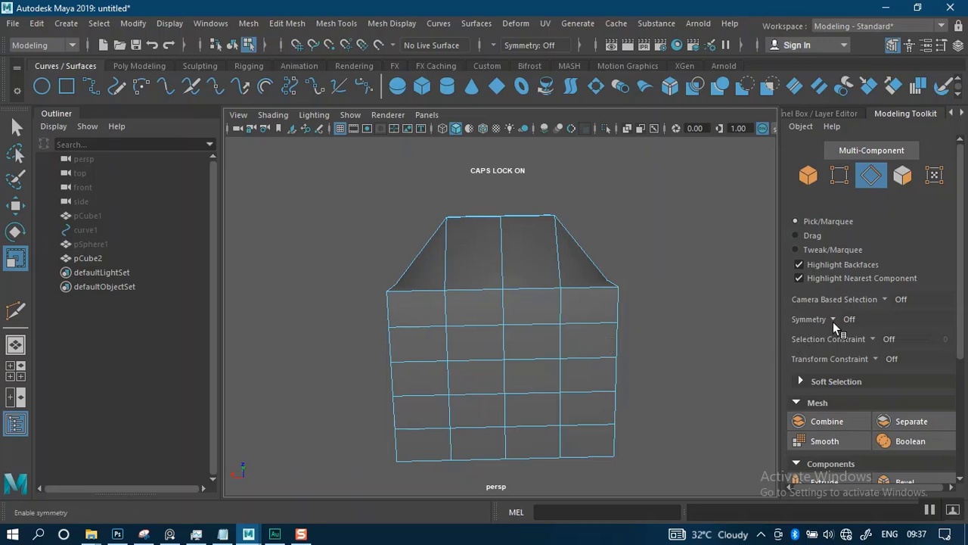
# Step: Set the selection constraint to Edge Loop and preview a horizontal edge loop near the top of the cube's side
pyautogui.click(873, 340)
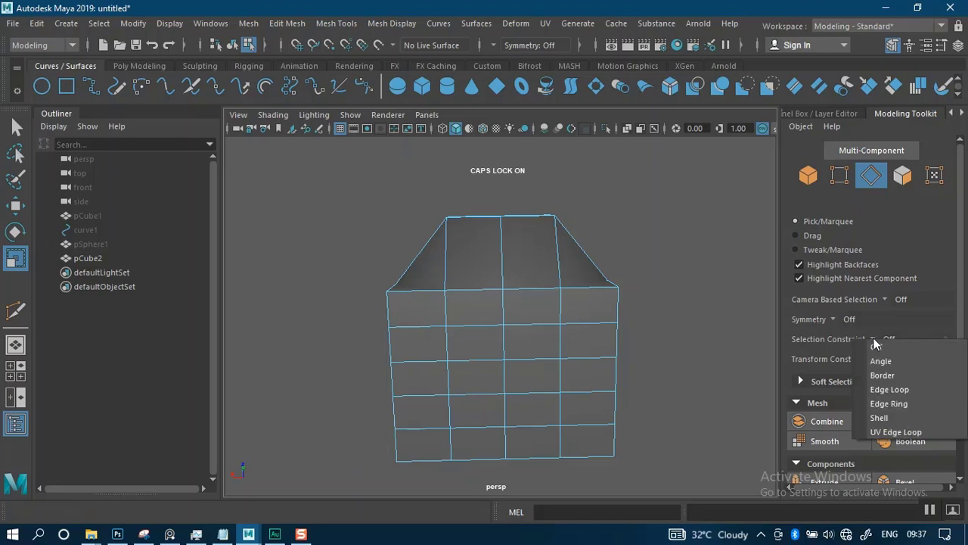
pyautogui.click(878, 391)
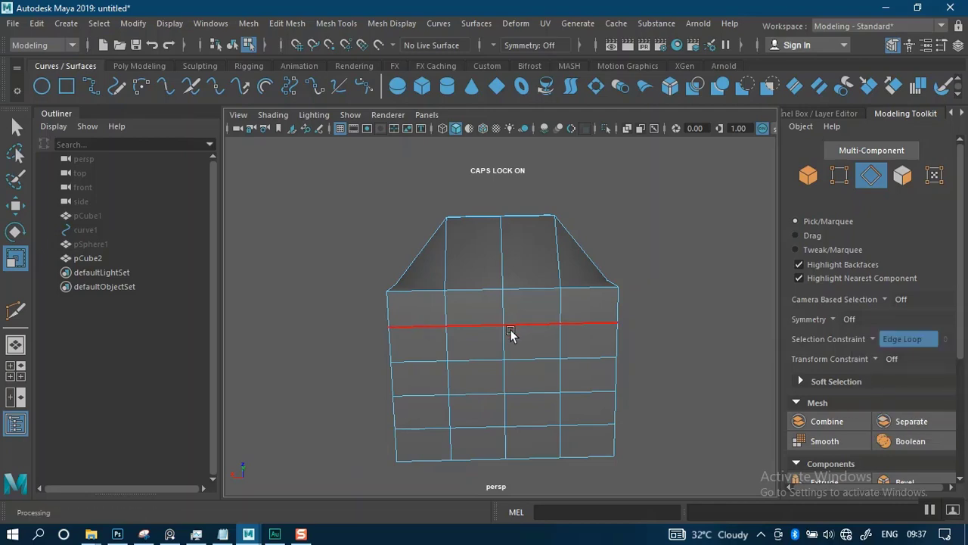
pyautogui.keyDown('alt'); pyautogui.moveTo(512, 345); pyautogui.dragTo(353, 444); pyautogui.keyUp('alt')
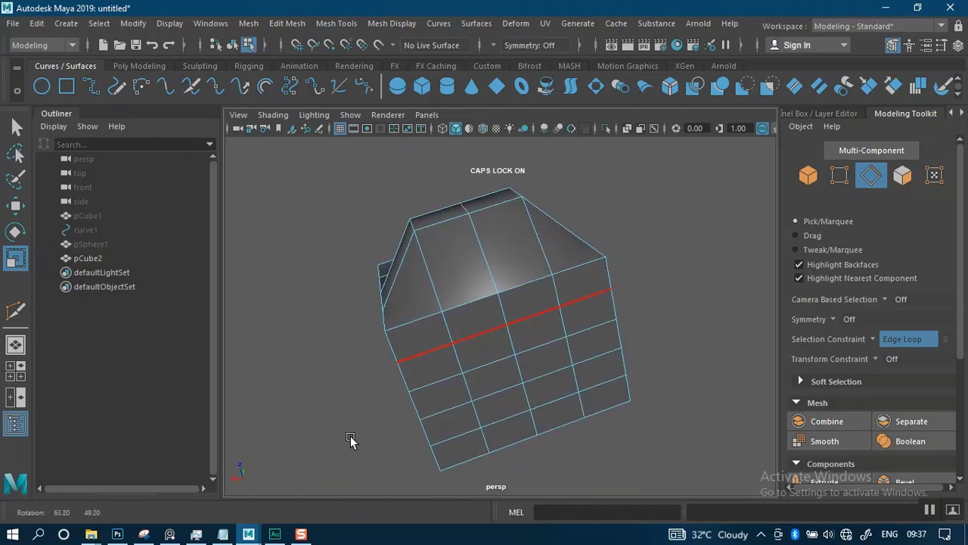
# Step: Change the selection constraint to Edge Ring and preview edge rings on several sides of the cube
pyautogui.click(876, 341)
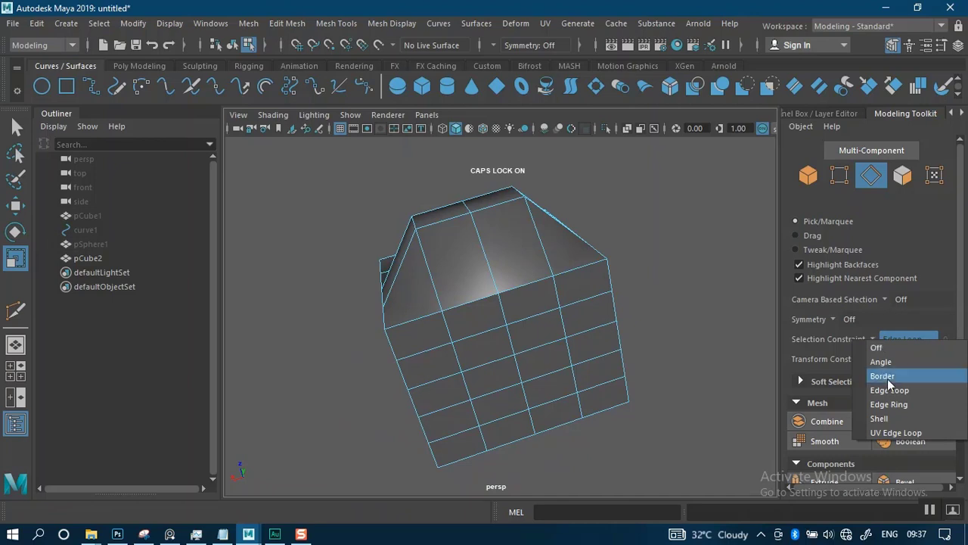
pyautogui.click(897, 406)
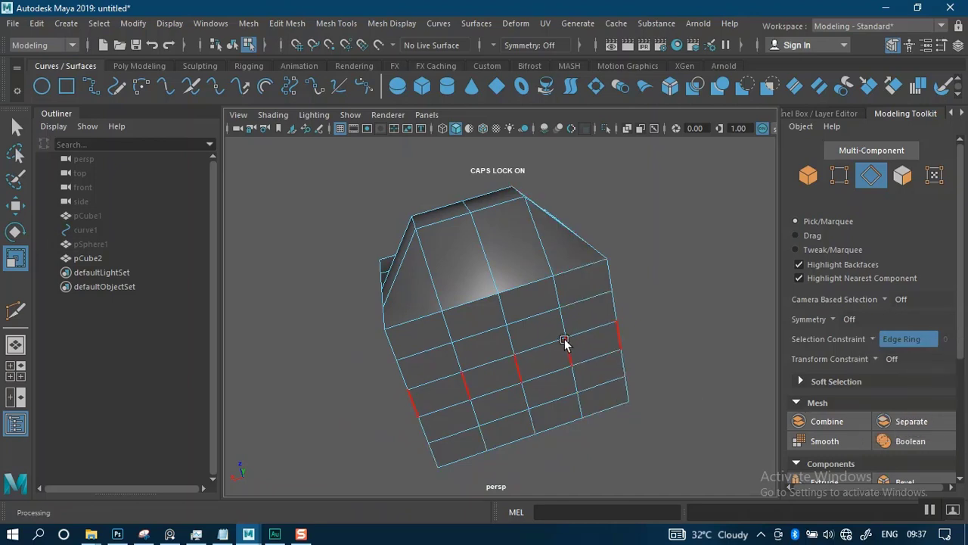
pyautogui.keyDown('alt'); pyautogui.moveTo(565, 342); pyautogui.dragTo(689, 288); pyautogui.keyUp('alt')
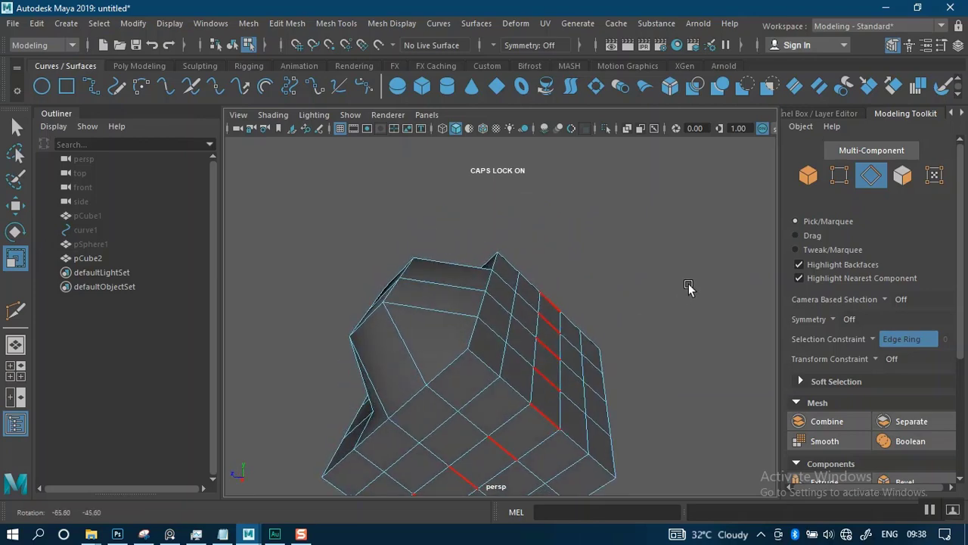
pyautogui.keyDown('alt'); pyautogui.moveTo(608, 370); pyautogui.dragTo(611, 217); pyautogui.keyUp('alt')
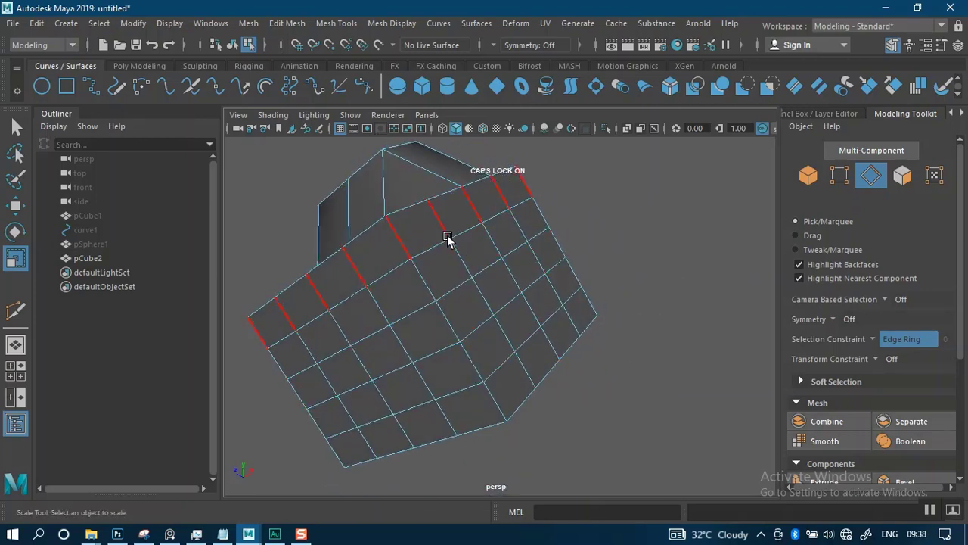
# Step: Switch the selection constraint to Angle with a value of 45 and preview the edges it picks along the cube's corner
pyautogui.click(873, 342)
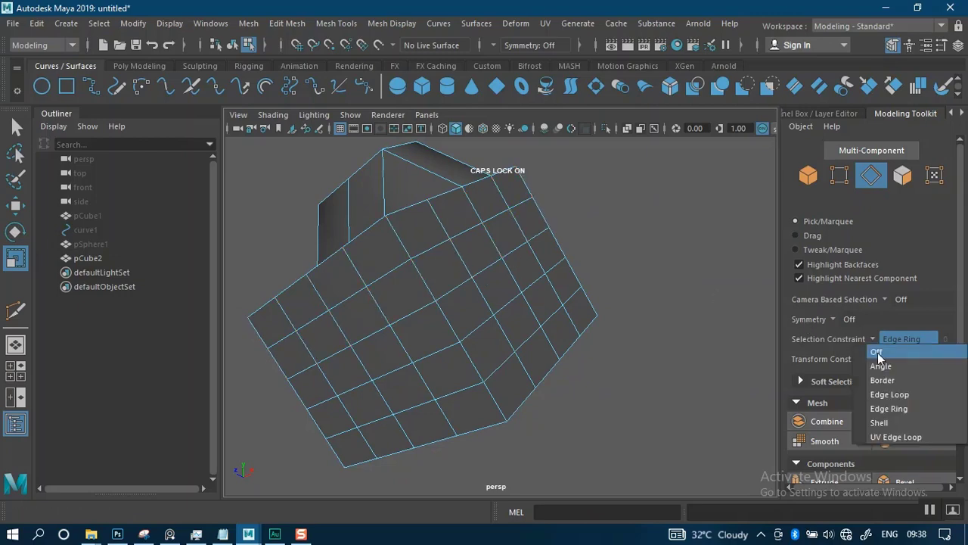
pyautogui.click(889, 364)
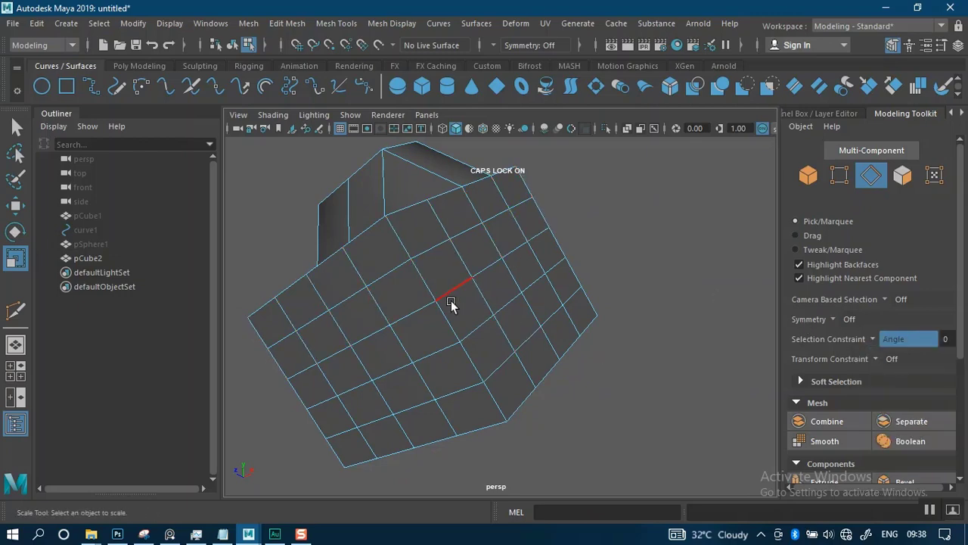
pyautogui.keyDown('alt'); pyautogui.moveTo(451, 305); pyautogui.dragTo(476, 279); pyautogui.keyUp('alt')
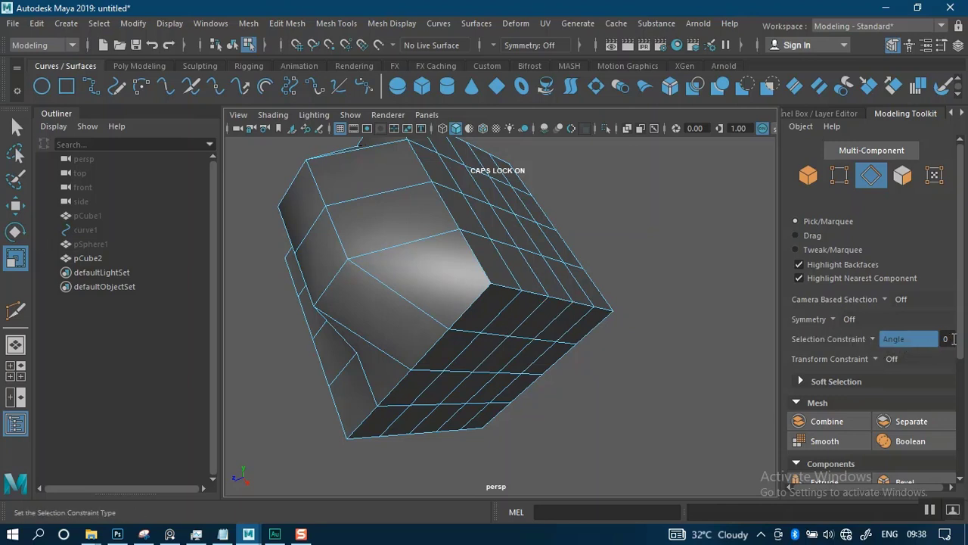
pyautogui.write('45')
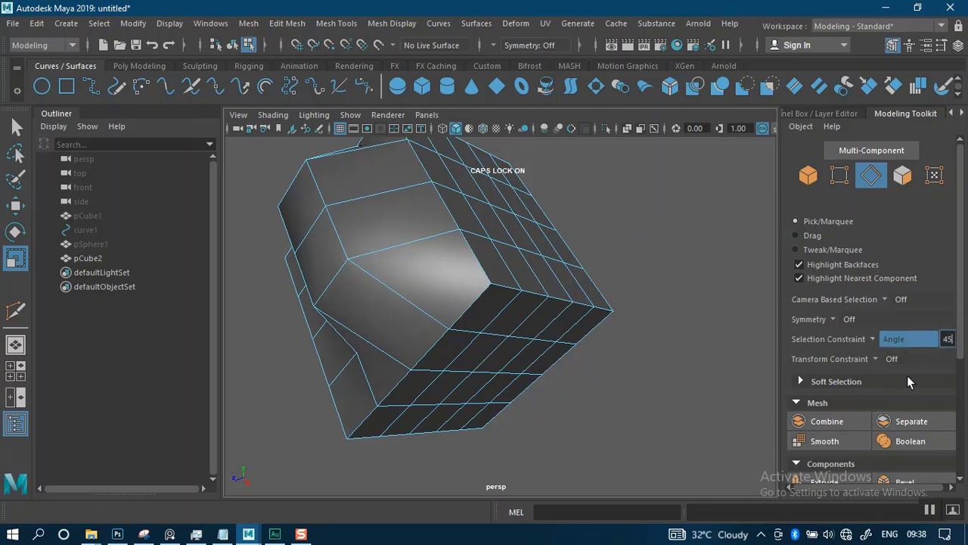
pyautogui.press('Return')
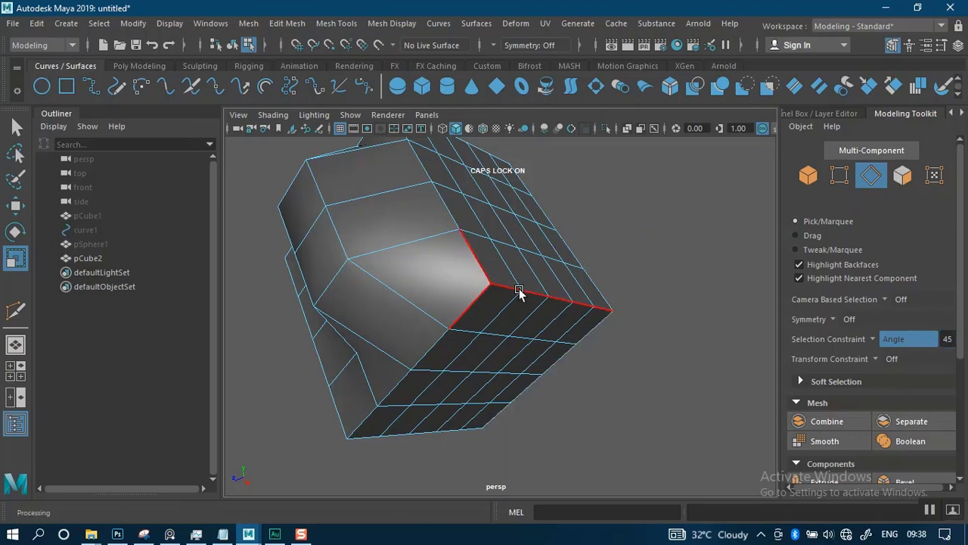
pyautogui.keyDown('alt'); pyautogui.moveTo(512, 329); pyautogui.dragTo(563, 259); pyautogui.keyUp('alt')
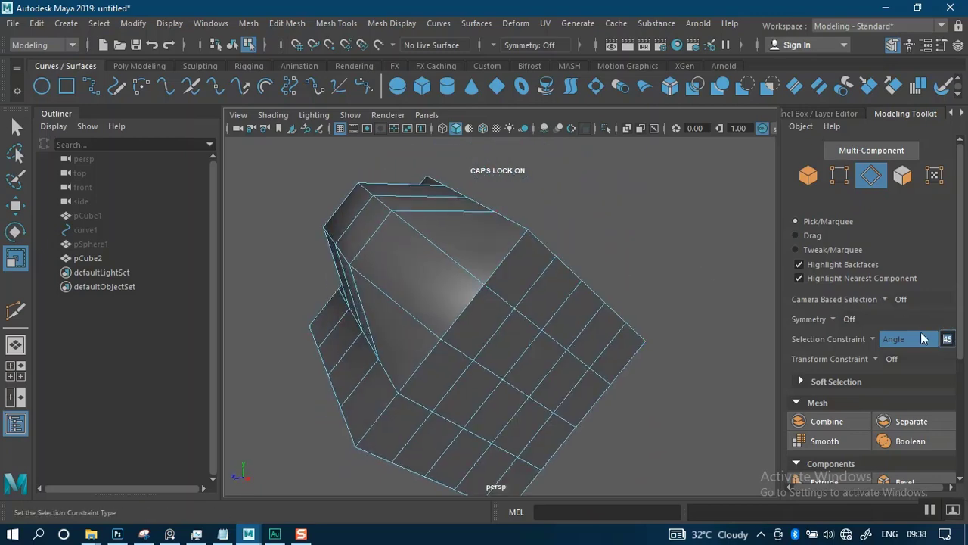
# Step: Raise the Angle constraint's value to 90 and inspect the cube's edges from different sides
pyautogui.write('90')
pyautogui.press('Return')
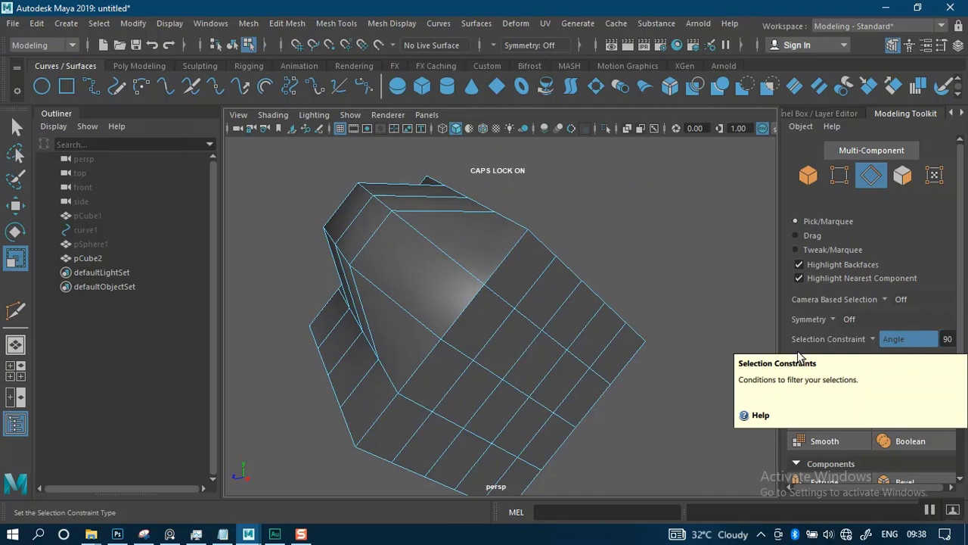
pyautogui.keyDown('alt'); pyautogui.moveTo(665, 368); pyautogui.dragTo(714, 296); pyautogui.keyUp('alt')
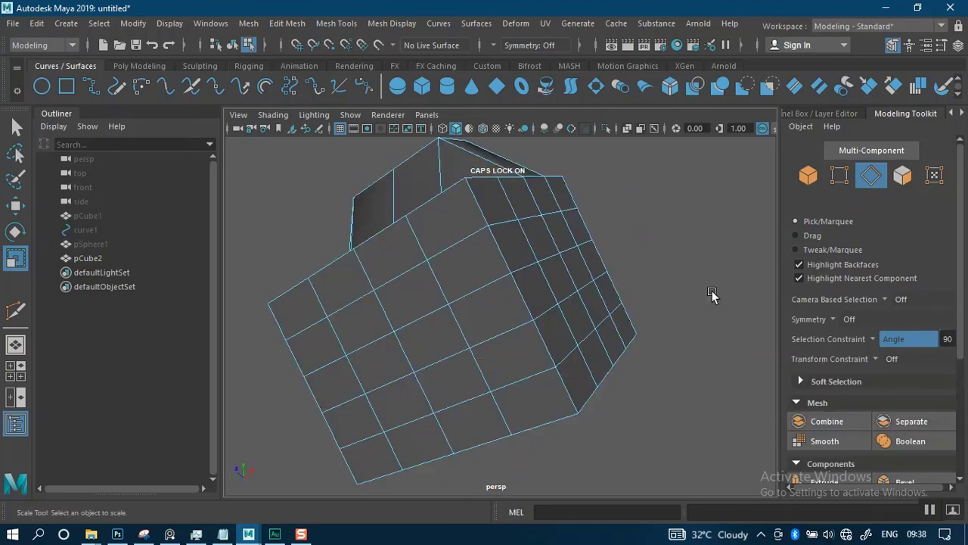
pyautogui.keyDown('alt'); pyautogui.moveTo(564, 334); pyautogui.dragTo(512, 409); pyautogui.keyUp('alt')
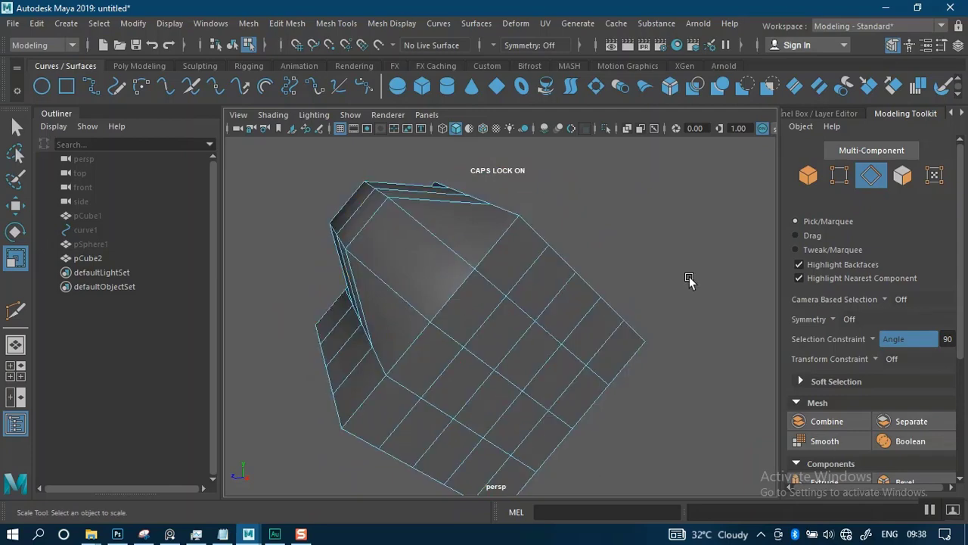
# Step: Open the choice of selection constraint types
pyautogui.click(873, 339)
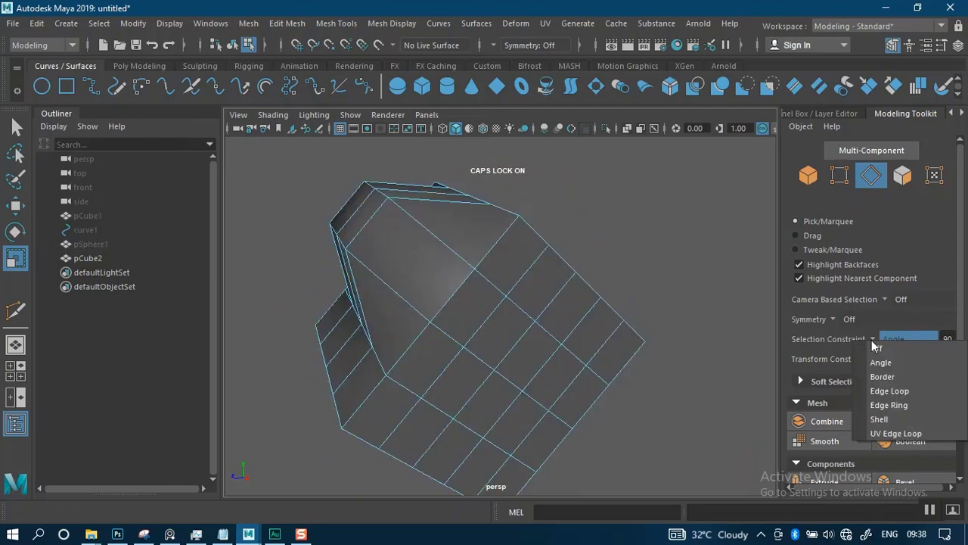
# Step: Set the edge selection constraint to Border and try selecting edges on the cube mesh
pyautogui.click(882, 370)
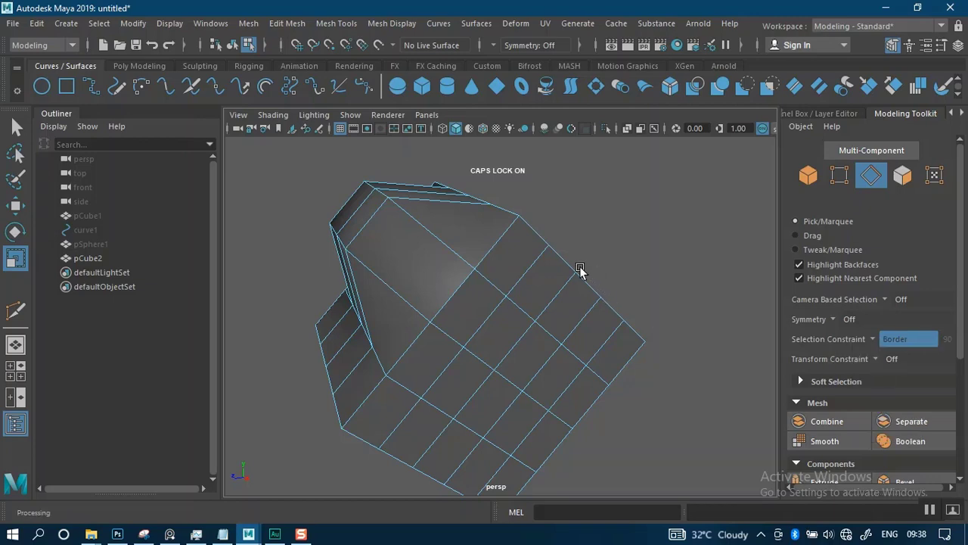
pyautogui.keyDown('alt'); pyautogui.moveTo(580, 270); pyautogui.dragTo(436, 303); pyautogui.keyUp('alt')
pyautogui.keyDown('alt'); pyautogui.moveTo(485, 277); pyautogui.dragTo(449, 259); pyautogui.keyUp('alt')
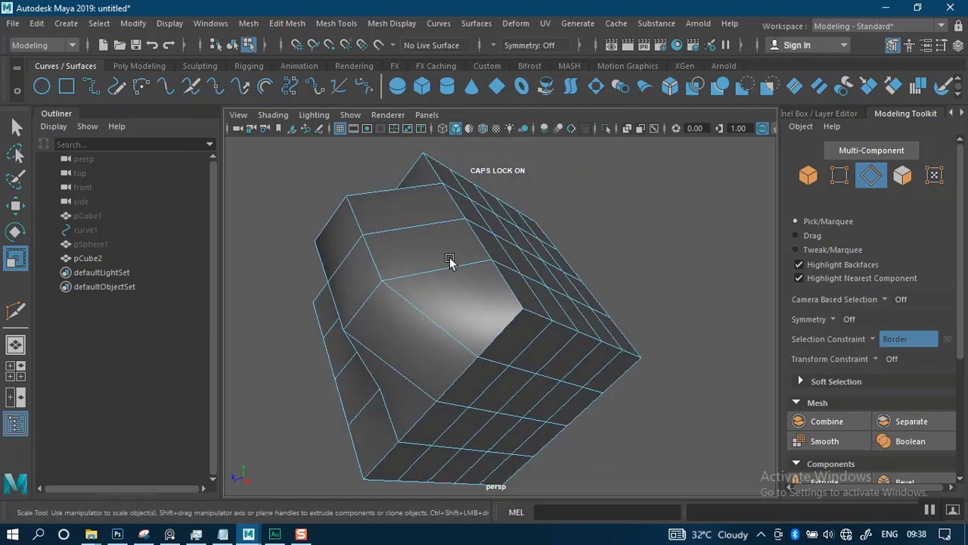
pyautogui.moveTo(422, 312)
pyautogui.keyDown('alt'); pyautogui.mouseDown()
pyautogui.moveTo(556, 263)
pyautogui.moveTo(580, 287)
pyautogui.moveTo(618, 257)
pyautogui.mouseUp(); pyautogui.keyUp('alt')
pyautogui.keyDown('alt'); pyautogui.moveTo(539, 332); pyautogui.dragTo(461, 281); pyautogui.keyUp('alt')
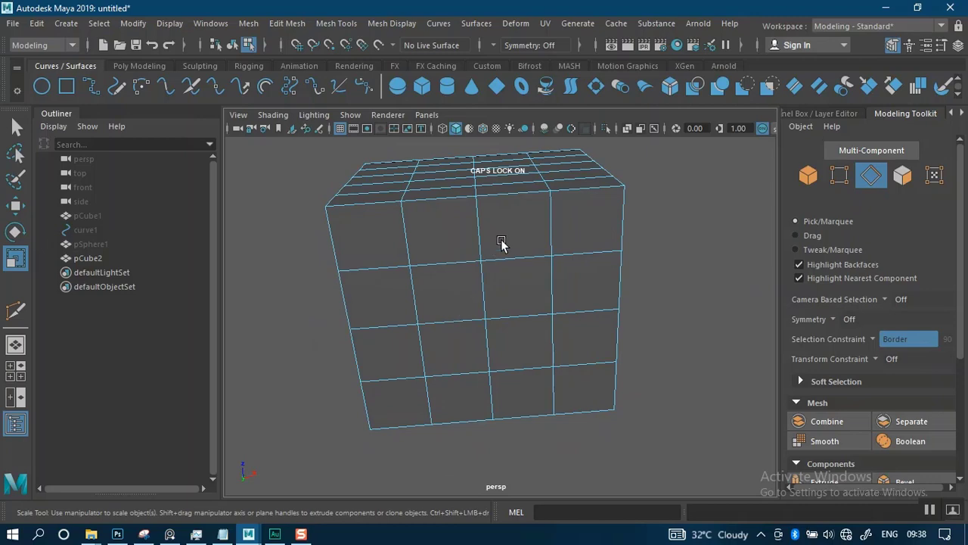
pyautogui.keyDown('alt'); pyautogui.moveTo(501, 242); pyautogui.dragTo(545, 287); pyautogui.keyUp('alt')
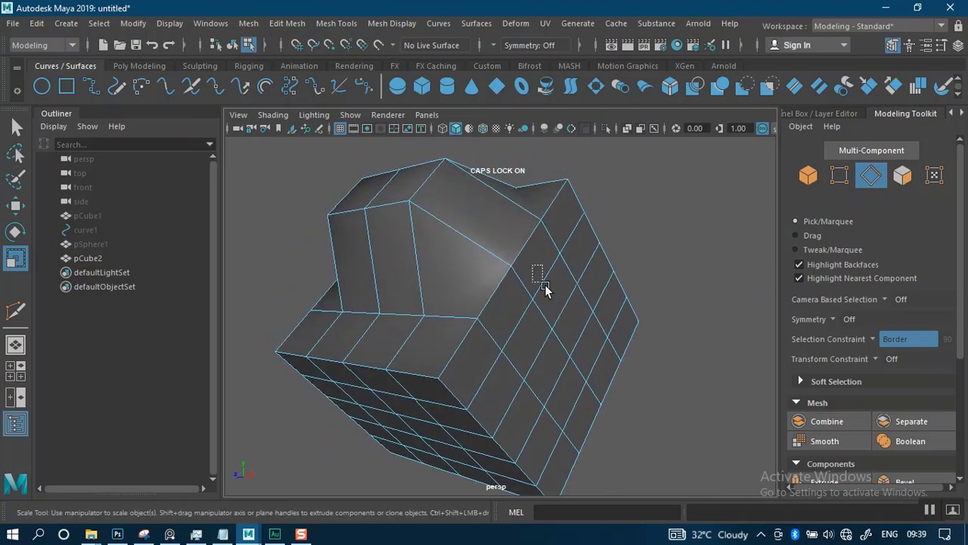
# Step: Change the selection constraint to Shell and select all connected edges of the cube mesh
pyautogui.click(875, 337)
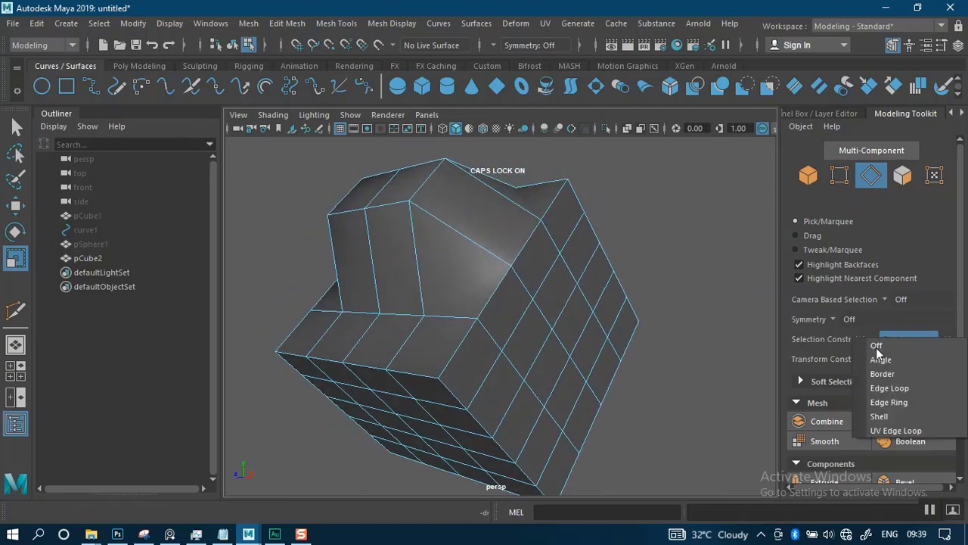
pyautogui.click(880, 417)
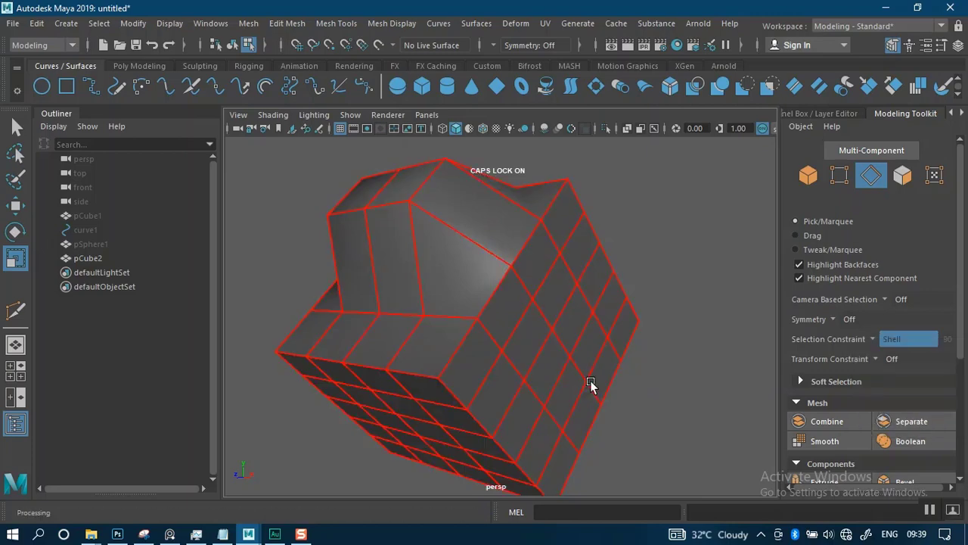
pyautogui.moveTo(547, 359)
pyautogui.keyDown('alt'); pyautogui.mouseDown()
pyautogui.moveTo(575, 309)
pyautogui.moveTo(520, 257)
pyautogui.moveTo(512, 371)
pyautogui.moveTo(567, 281)
pyautogui.moveTo(637, 270)
pyautogui.moveTo(567, 356)
pyautogui.mouseUp(); pyautogui.keyUp('alt')
pyautogui.click(575, 309)
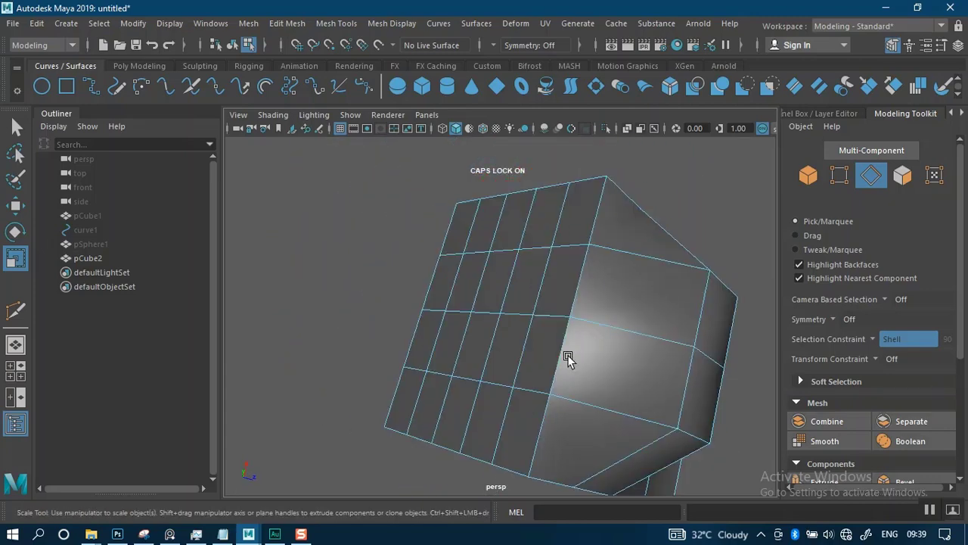
pyautogui.click(567, 348)
pyautogui.keyDown('alt'); pyautogui.moveTo(605, 330); pyautogui.dragTo(708, 213); pyautogui.keyUp('alt')
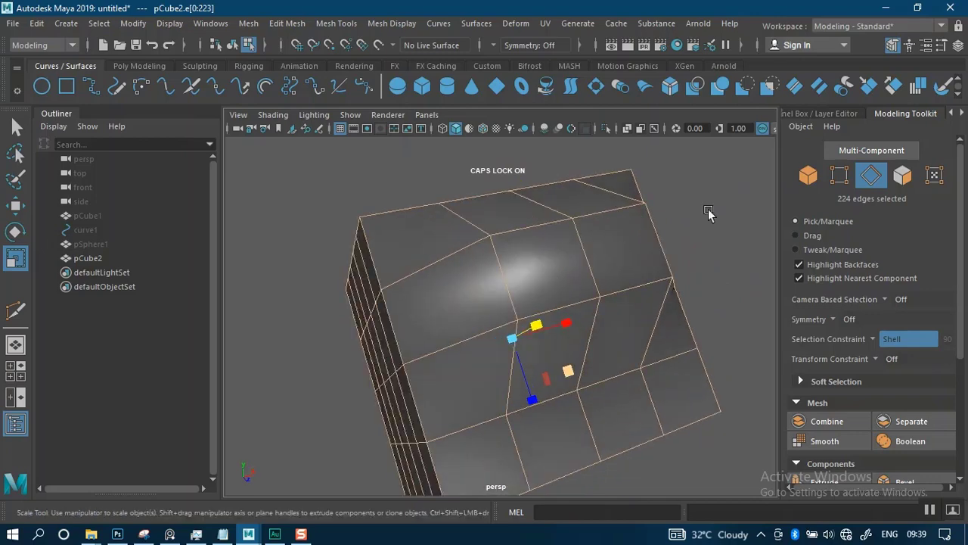
pyautogui.keyDown('alt'); pyautogui.moveTo(658, 293); pyautogui.dragTo(755, 311); pyautogui.keyUp('alt')
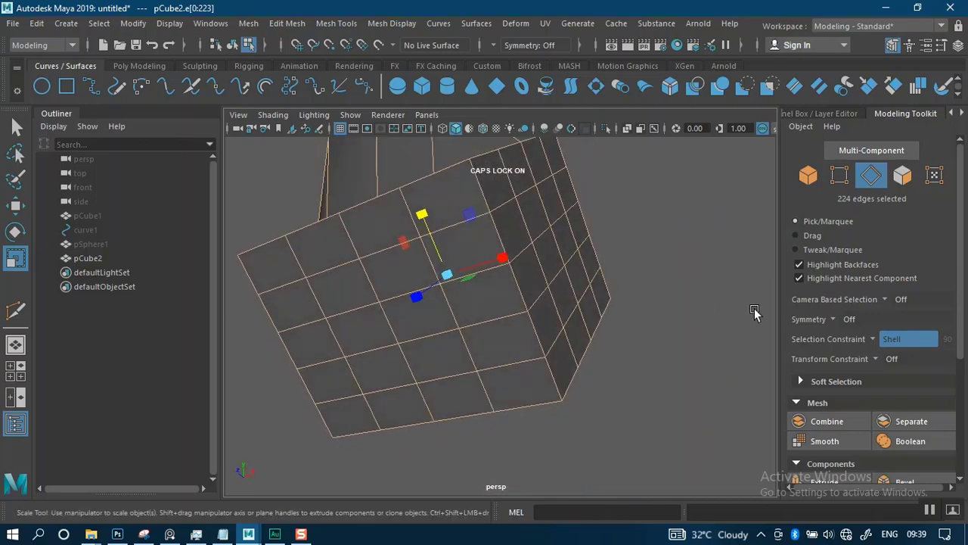
# Step: Change the selection constraint to UV Edge Loop and select the edges bounding the cube's side
pyautogui.click(872, 340)
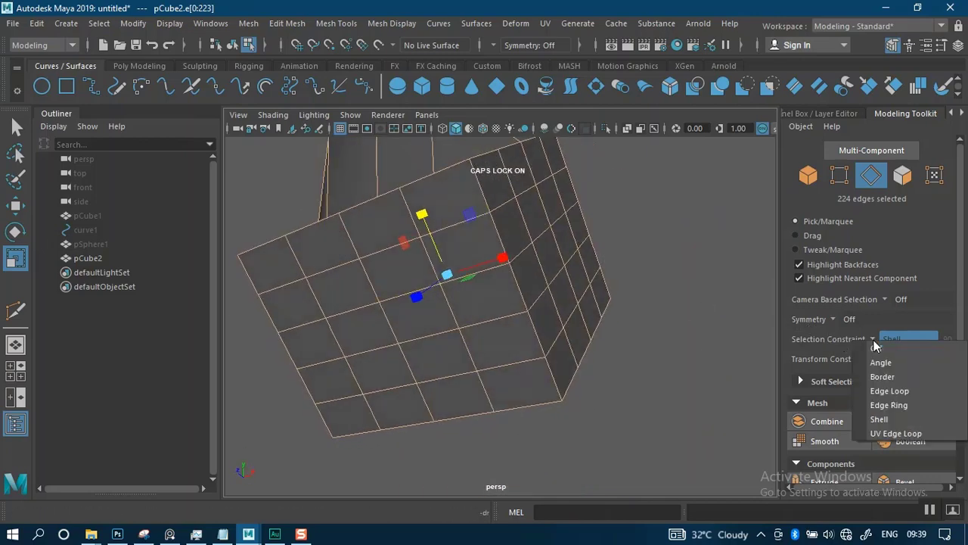
pyautogui.click(896, 434)
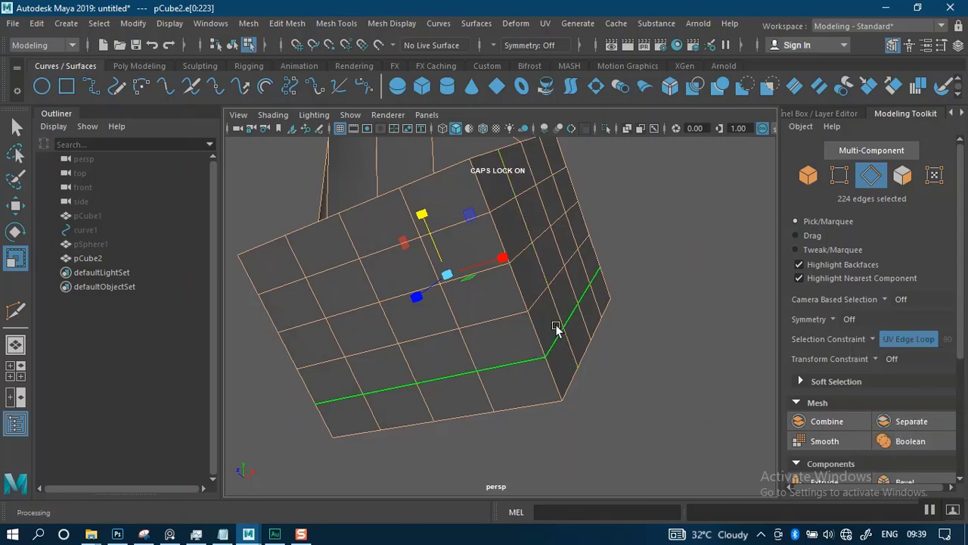
pyautogui.keyDown('alt'); pyautogui.moveTo(653, 335); pyautogui.dragTo(621, 345); pyautogui.keyUp('alt')
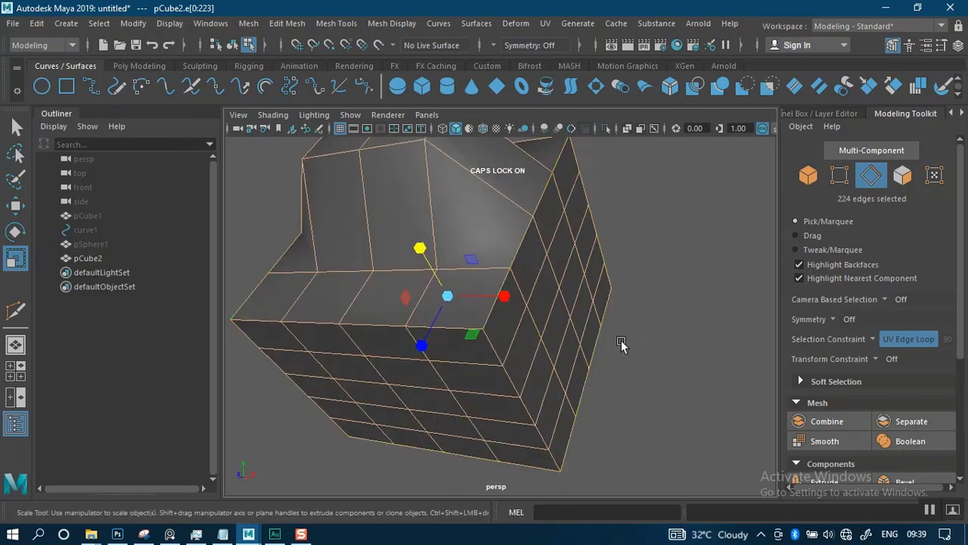
pyautogui.click(512, 237)
pyautogui.keyDown('alt'); pyautogui.moveTo(734, 344); pyautogui.dragTo(558, 346); pyautogui.keyUp('alt')
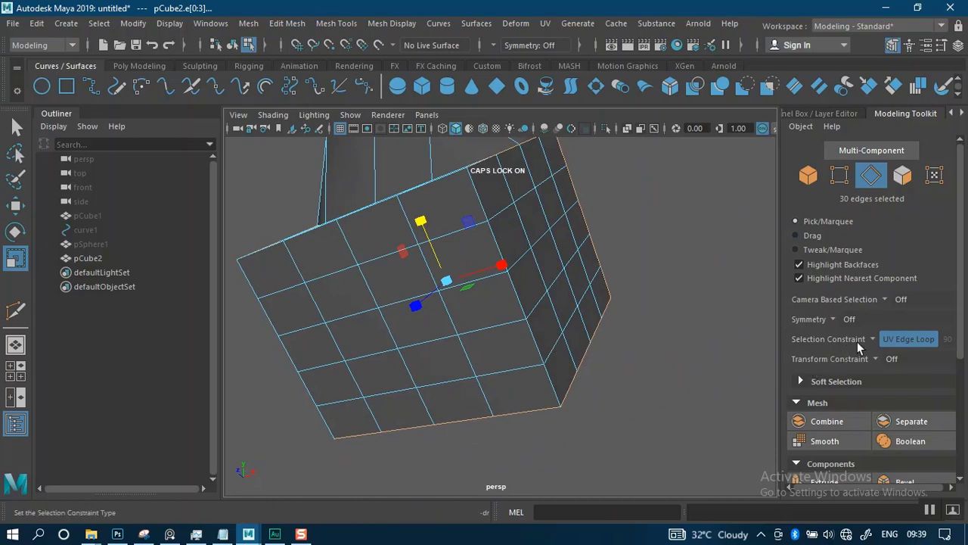
# Step: Turn off the selection constraint and clear the edge selection
pyautogui.click(882, 339)
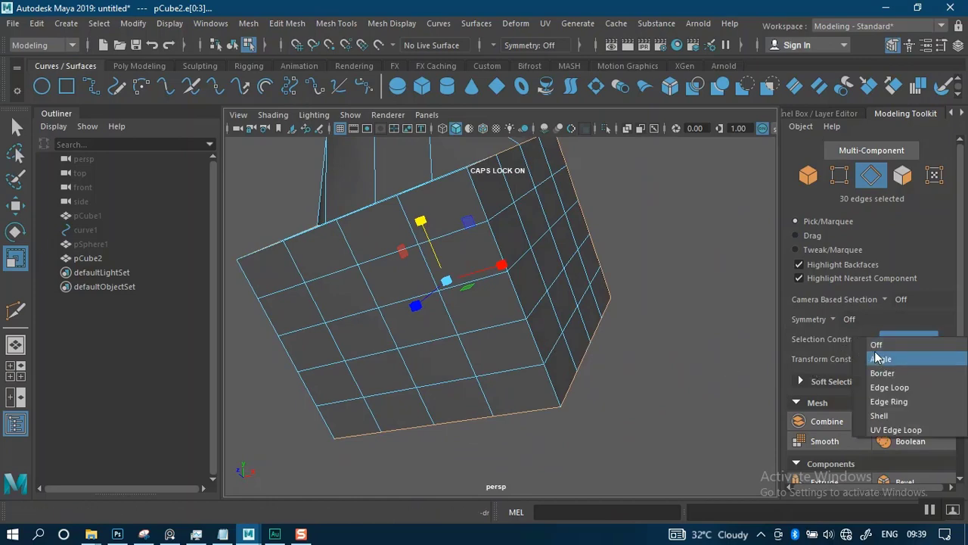
pyautogui.click(876, 343)
pyautogui.keyDown('alt'); pyautogui.moveTo(620, 398); pyautogui.dragTo(614, 348); pyautogui.keyUp('alt')
pyautogui.click(616, 356)
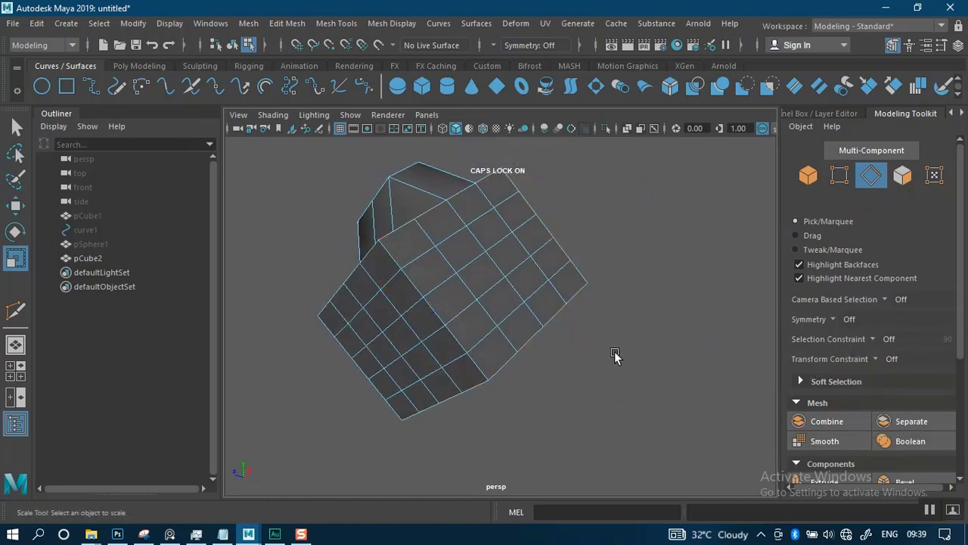
# Step: Select the horizontal edge loop running around the middle of the cube's gridded sides
pyautogui.keyDown('alt'); pyautogui.moveTo(606, 399); pyautogui.dragTo(697, 308); pyautogui.keyUp('alt')
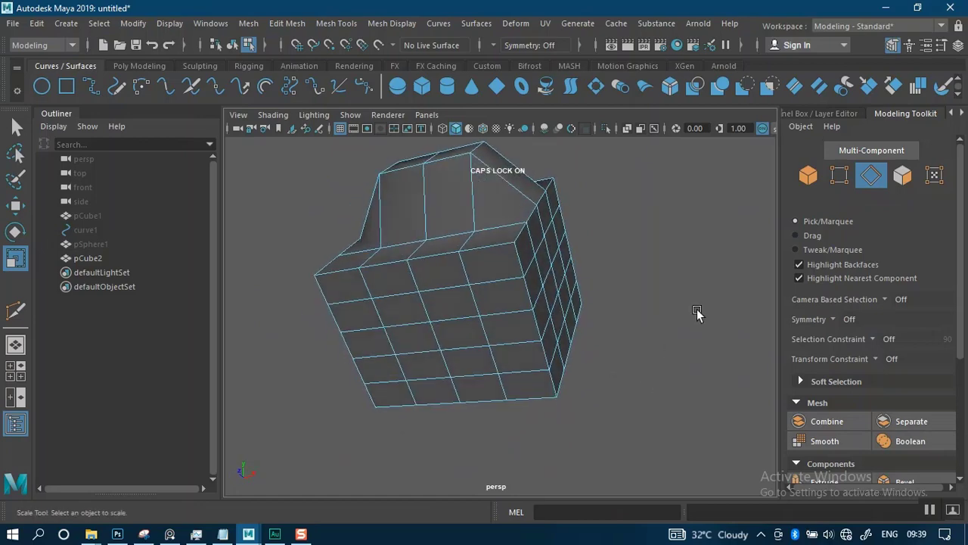
pyautogui.keyDown('alt'); pyautogui.moveTo(699, 343); pyautogui.dragTo(715, 350); pyautogui.keyUp('alt')
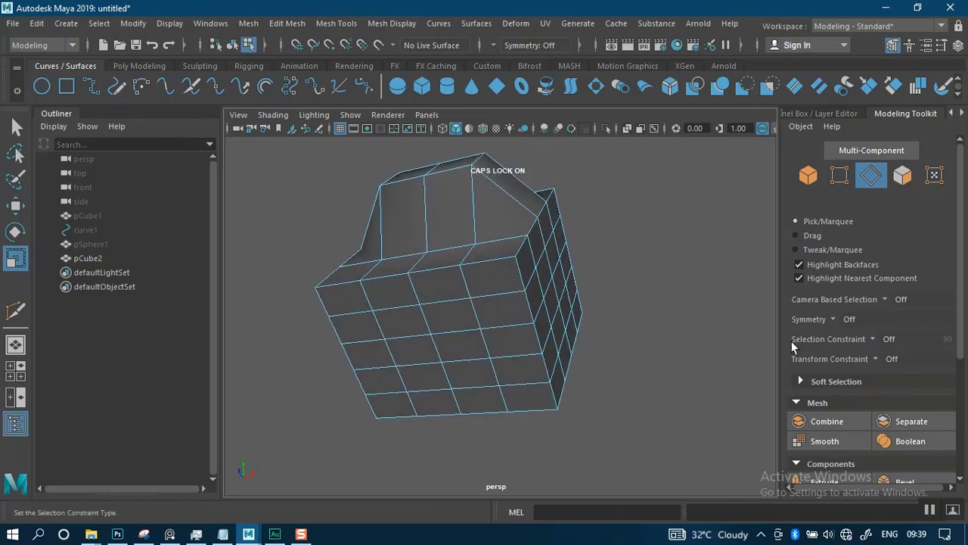
pyautogui.keyDown('alt'); pyautogui.moveTo(531, 309); pyautogui.dragTo(524, 333); pyautogui.keyUp('alt')
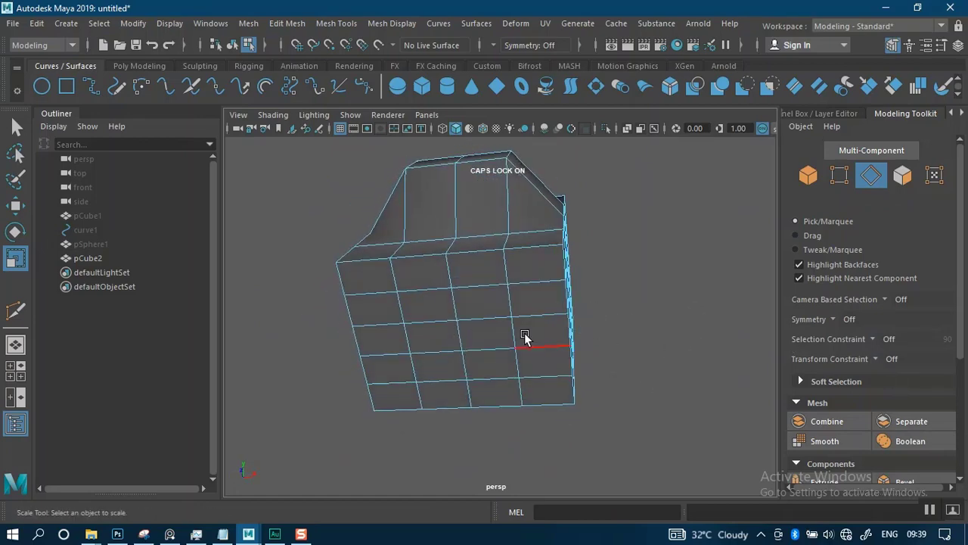
pyautogui.doubleClick(487, 320)
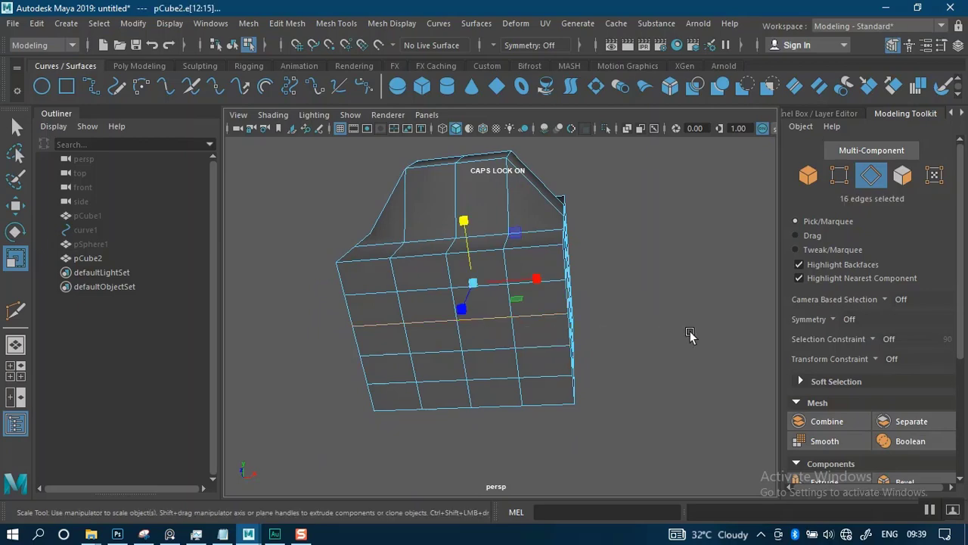
pyautogui.moveTo(671, 329)
pyautogui.keyDown('alt'); pyautogui.mouseDown()
pyautogui.moveTo(640, 325)
pyautogui.moveTo(664, 331)
pyautogui.mouseUp(); pyautogui.keyUp('alt')
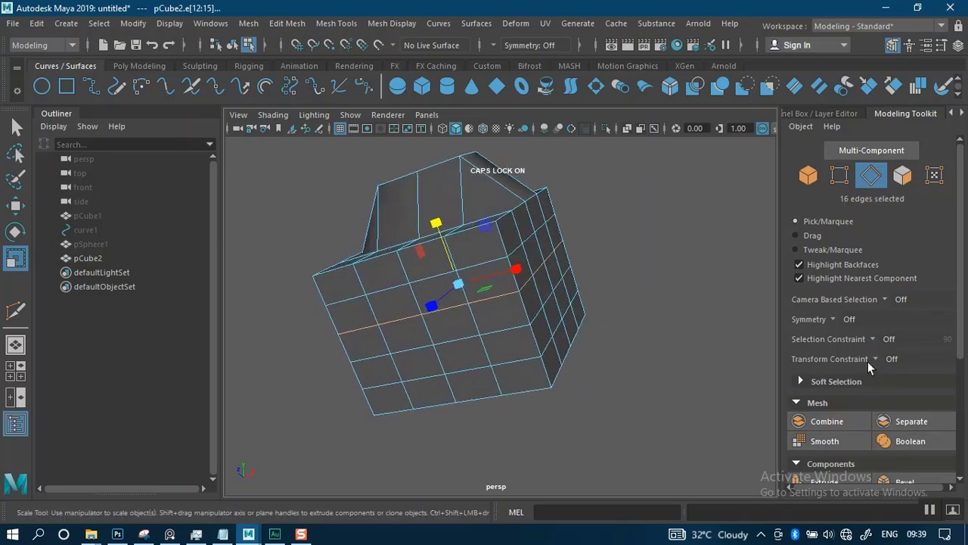
# Step: Set the transform constraint to Edge Slide and slide the selected edge loop along its adjoining edges
pyautogui.click(877, 360)
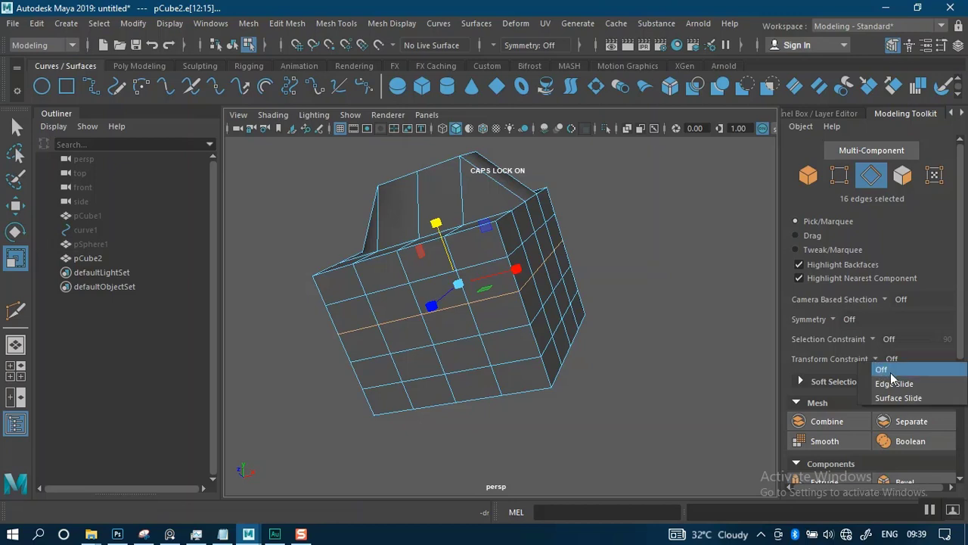
pyautogui.click(894, 381)
pyautogui.keyDown('alt'); pyautogui.moveTo(534, 332); pyautogui.dragTo(550, 376); pyautogui.keyUp('alt')
pyautogui.press('w')
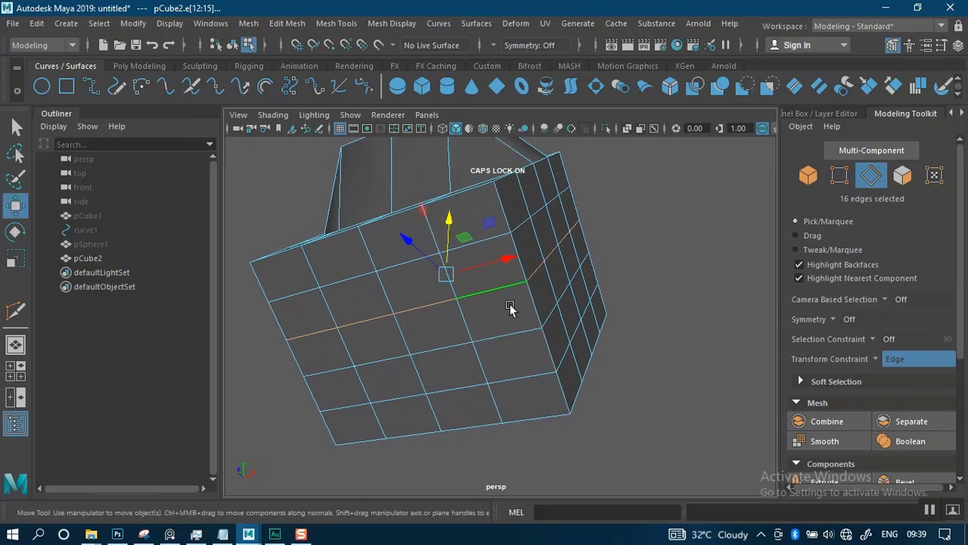
pyautogui.press('r')
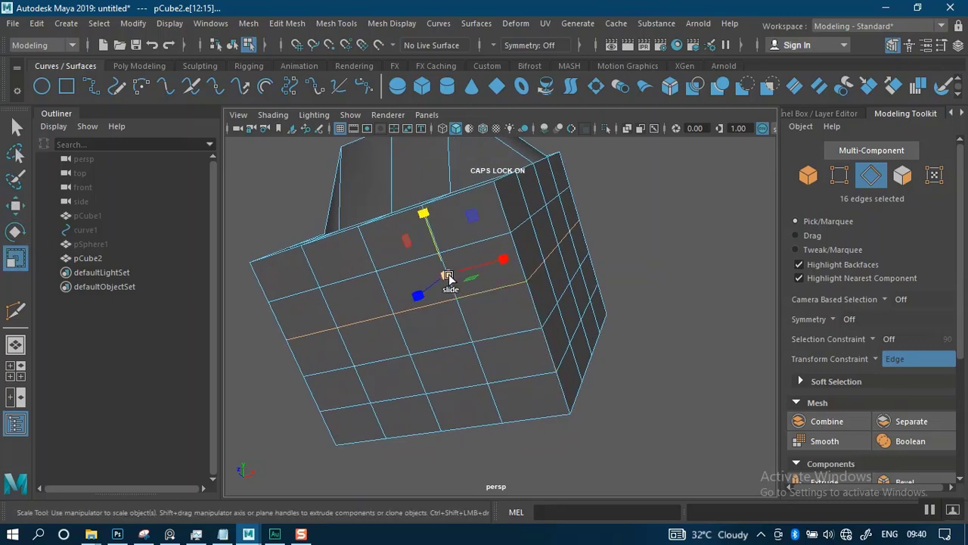
pyautogui.moveTo(449, 274); pyautogui.dragTo(470, 282)
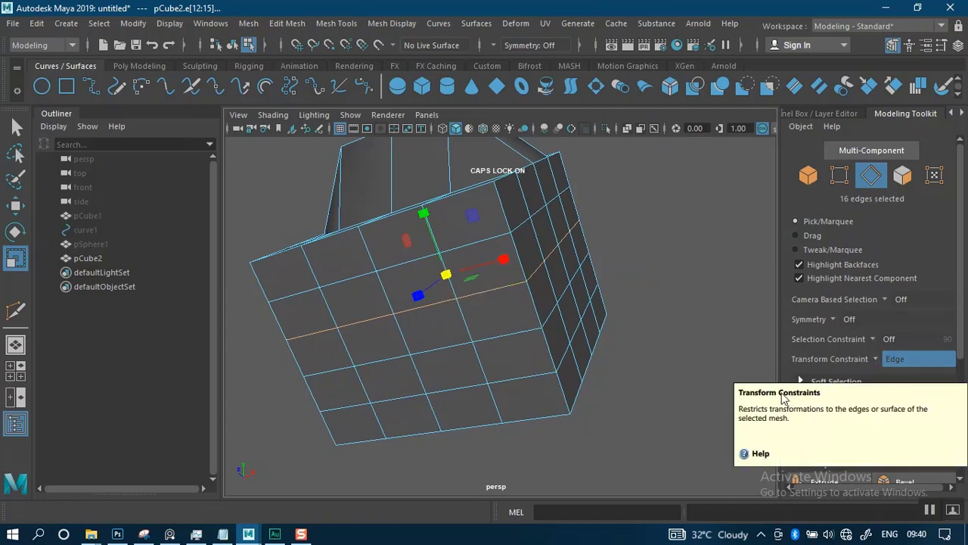
pyautogui.press('w')
pyautogui.keyDown('alt'); pyautogui.moveTo(435, 232); pyautogui.dragTo(447, 310); pyautogui.keyUp('alt')
pyautogui.moveTo(435, 272); pyautogui.dragTo(493, 250)
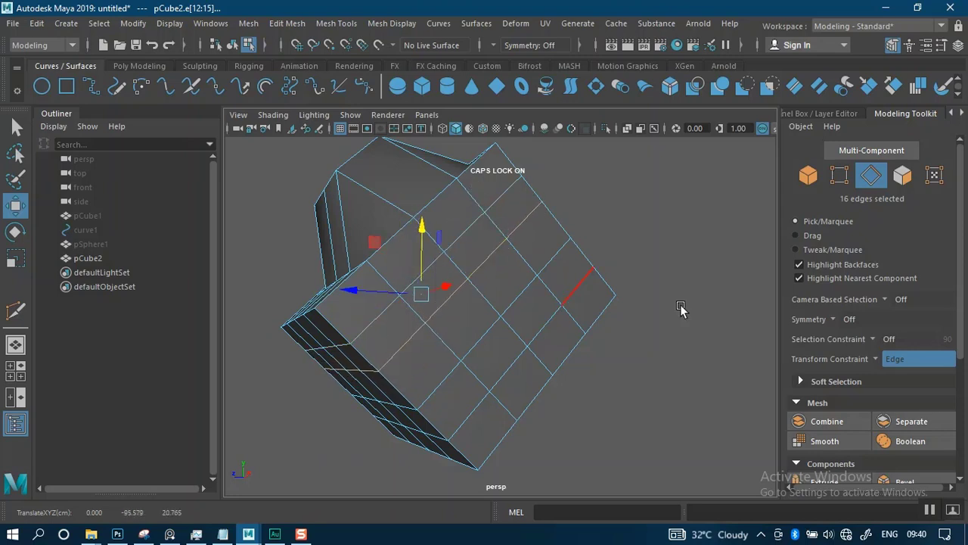
# Step: Turn off the transform constraint, try moving the selected edge loop freely along X, and undo the move
pyautogui.click(879, 360)
pyautogui.click(882, 368)
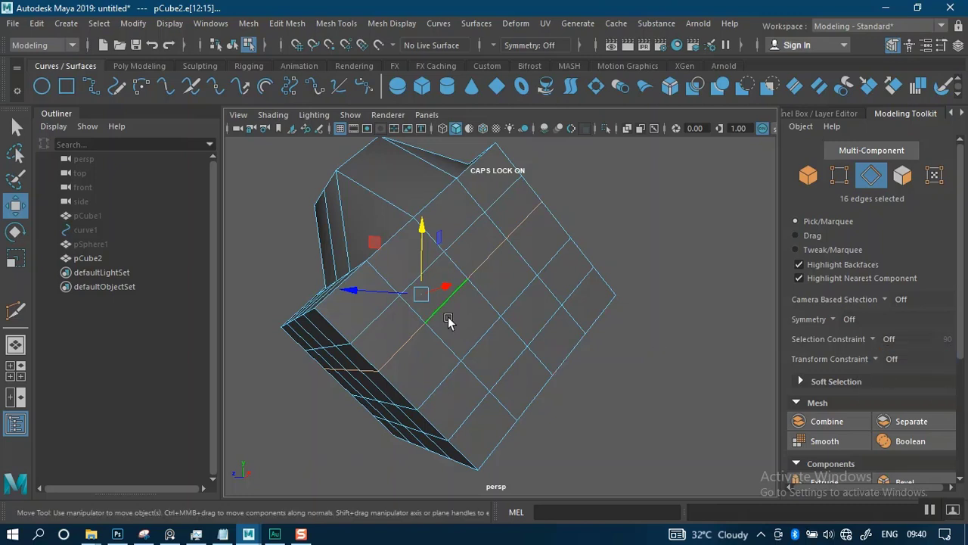
pyautogui.moveTo(424, 291); pyautogui.dragTo(516, 306)
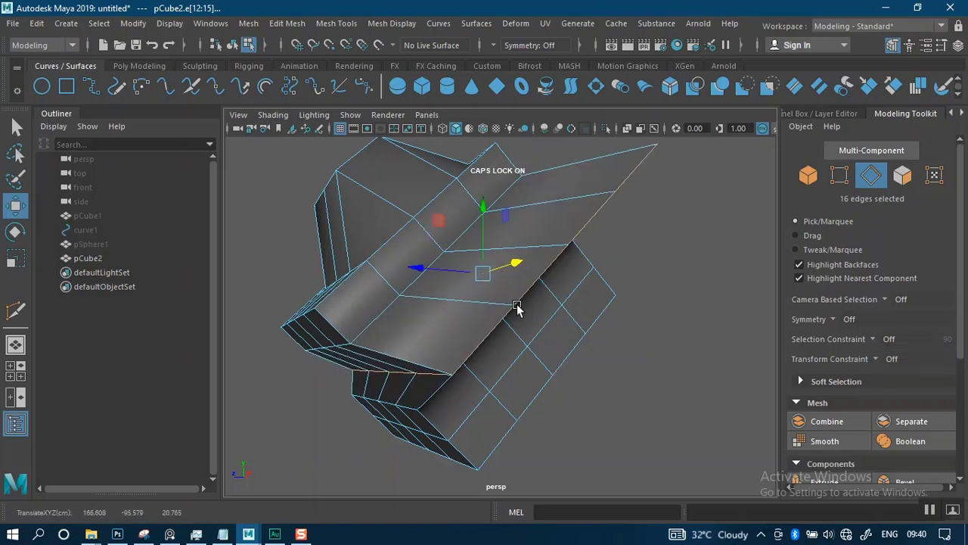
pyautogui.hotkey('ctrl', 'z')
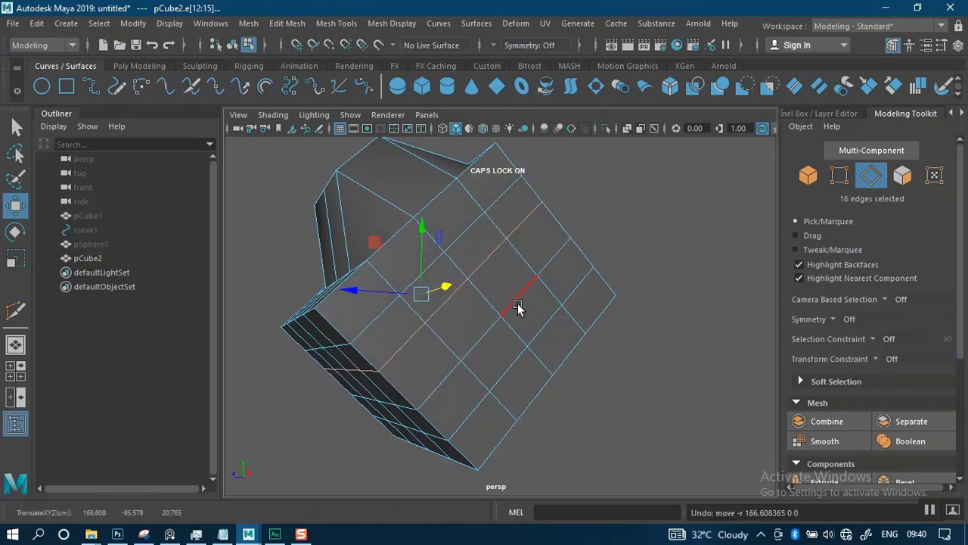
# Step: Try scaling the selected edge loop uniformly without a transform constraint, and undo the scaling
pyautogui.press('r')
pyautogui.moveTo(425, 290); pyautogui.dragTo(510, 331)
pyautogui.hotkey('ctrl', 'z')
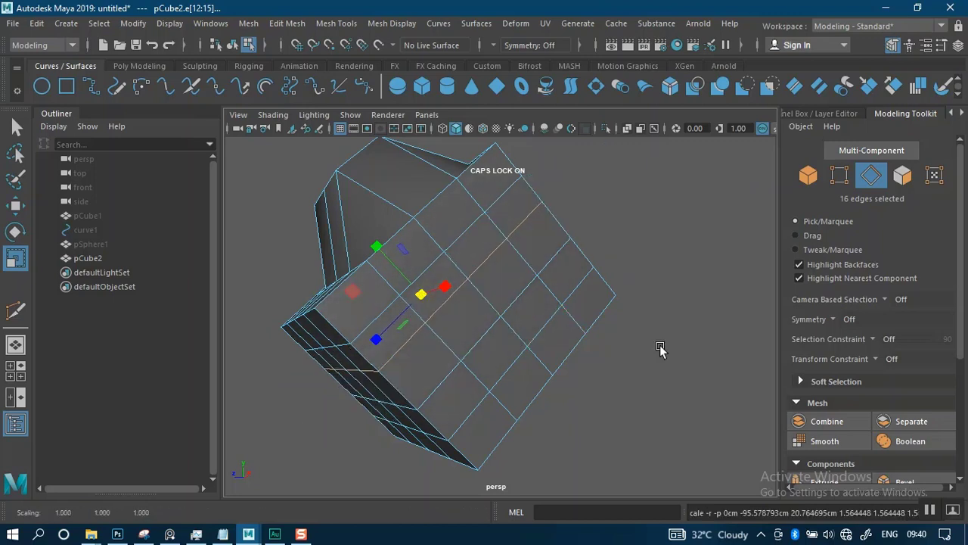
# Step: Set the transform constraint to Surface Slide and scale the selected edge loop up across the mesh surface
pyautogui.click(882, 358)
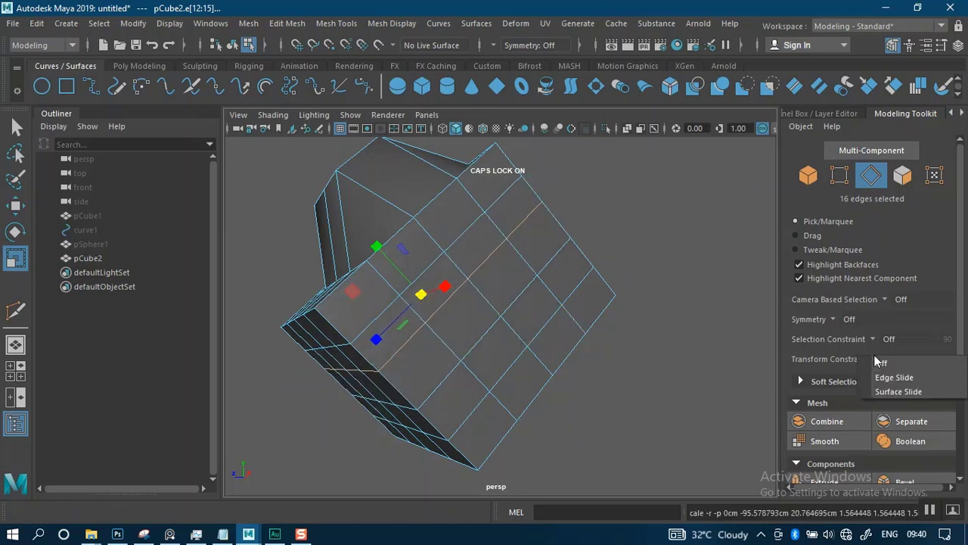
pyautogui.click(891, 392)
pyautogui.moveTo(421, 295); pyautogui.dragTo(540, 341)
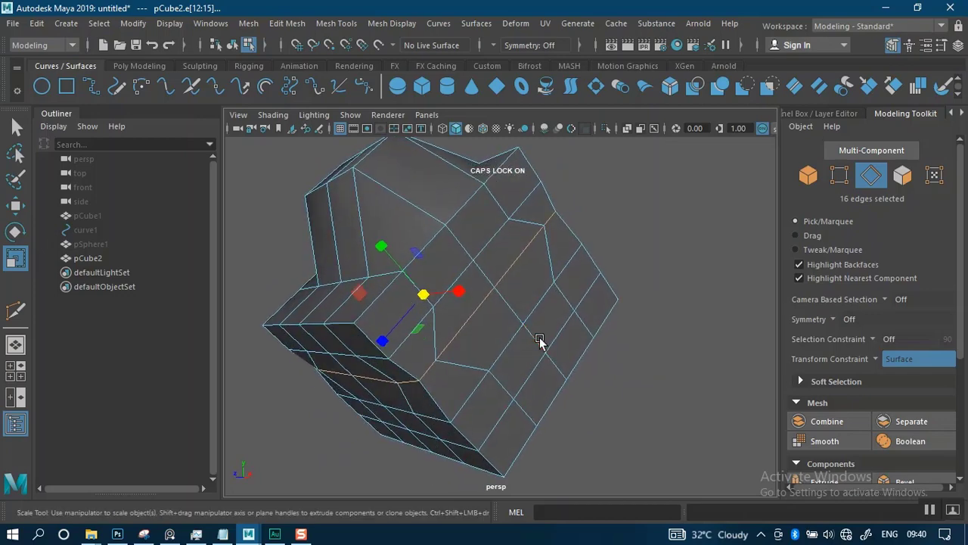
# Step: Try moving the selected edge loop across the mesh with Surface Slide, and undo the moves
pyautogui.press('w')
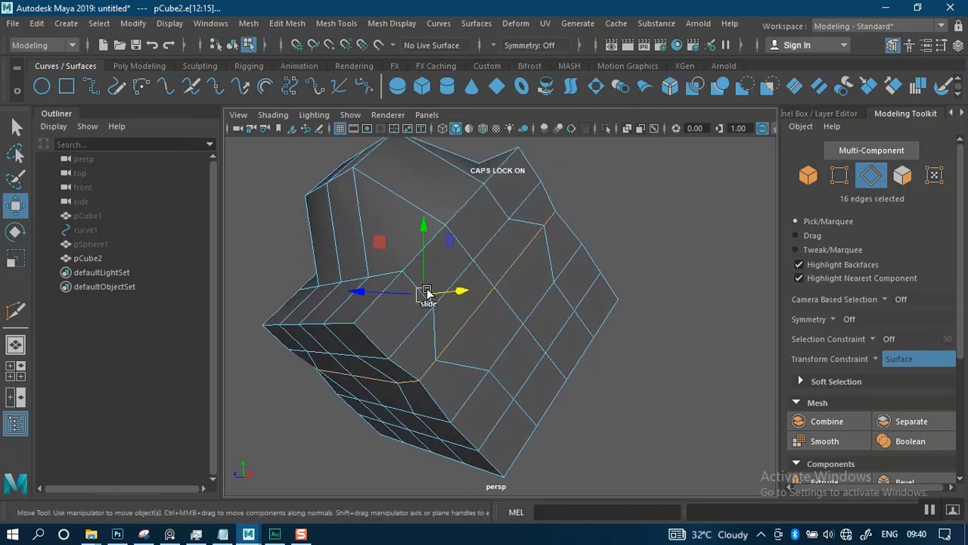
pyautogui.moveTo(428, 294); pyautogui.dragTo(745, 240)
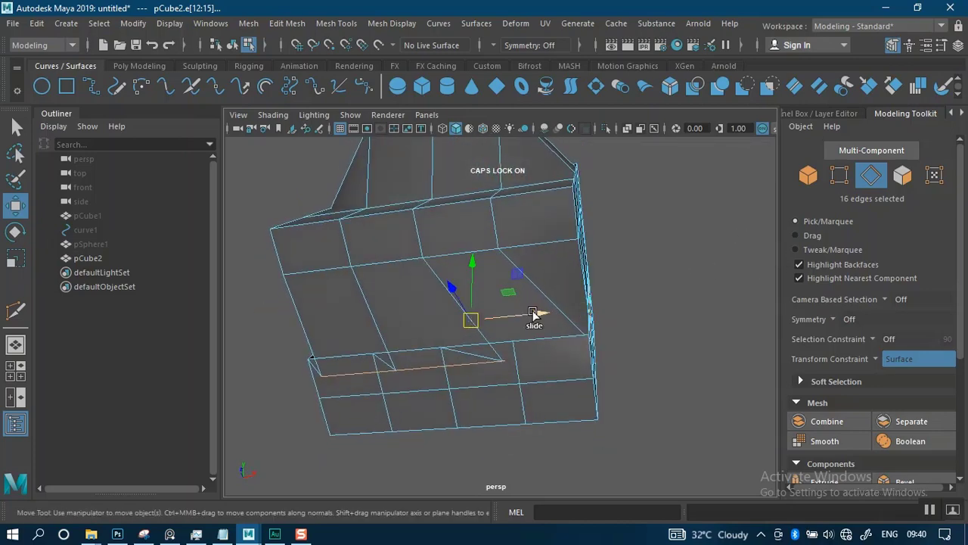
pyautogui.moveTo(469, 323); pyautogui.dragTo(436, 281)
pyautogui.hotkey('ctrl', 'z')
pyautogui.hotkey('ctrl', 'z')
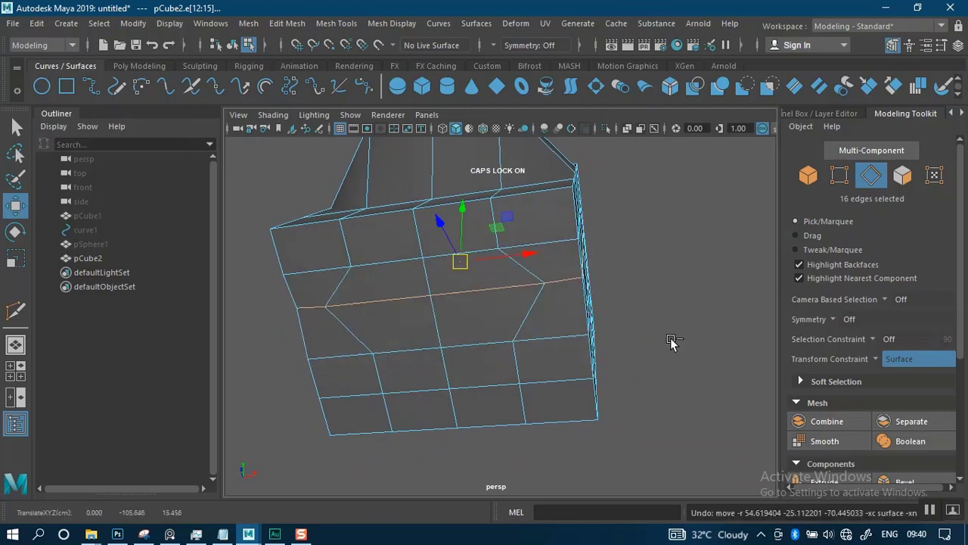
pyautogui.keyDown('alt'); pyautogui.moveTo(671, 342); pyautogui.dragTo(567, 333); pyautogui.keyUp('alt')
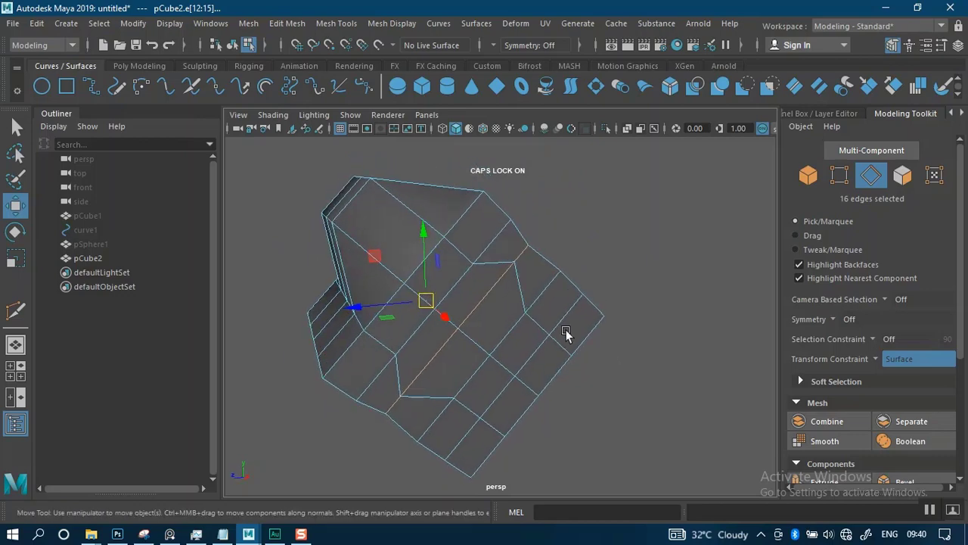
# Step: Turn off the transform constraint and set the Move tool's axis orientation to Component for the selected edge loop
pyautogui.click(876, 357)
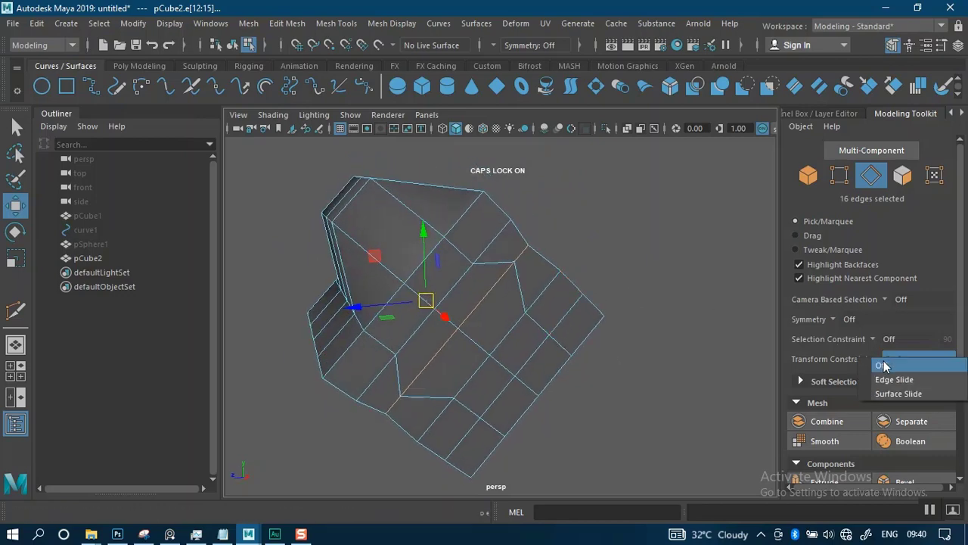
pyautogui.click(885, 364)
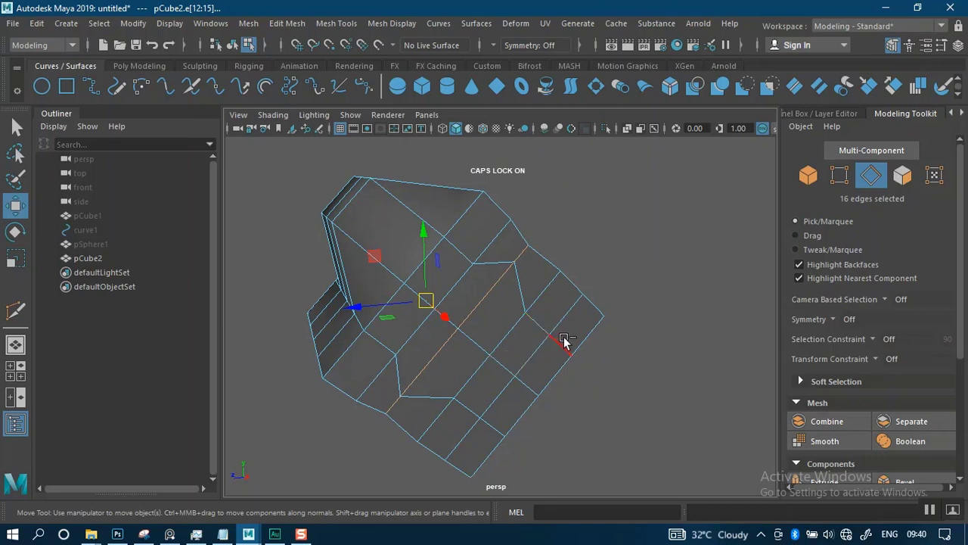
pyautogui.click(520, 324)
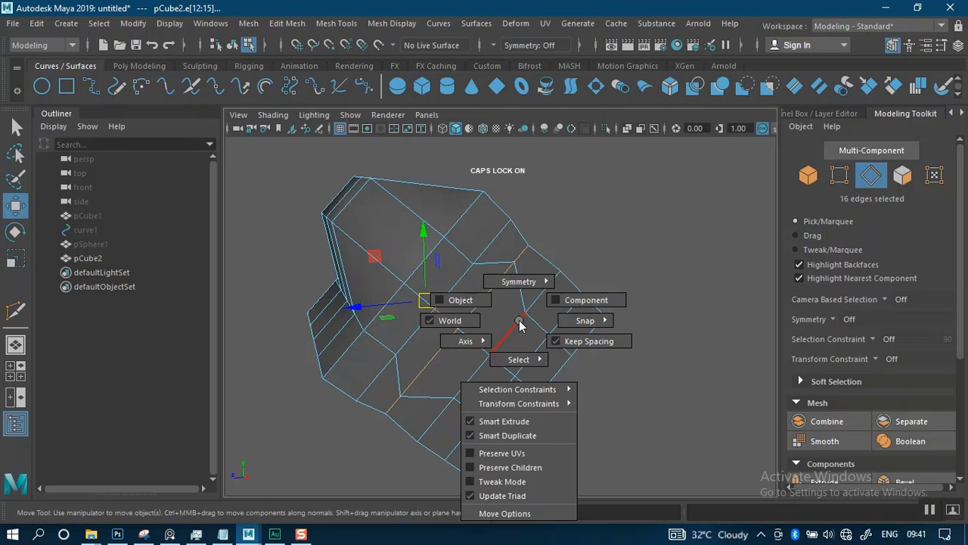
pyautogui.moveTo(534, 392)
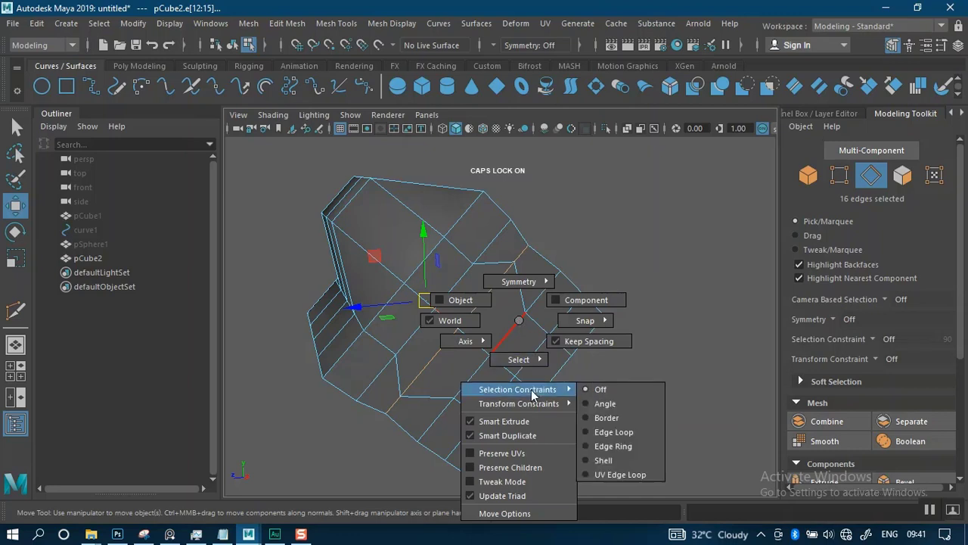
pyautogui.moveTo(558, 408)
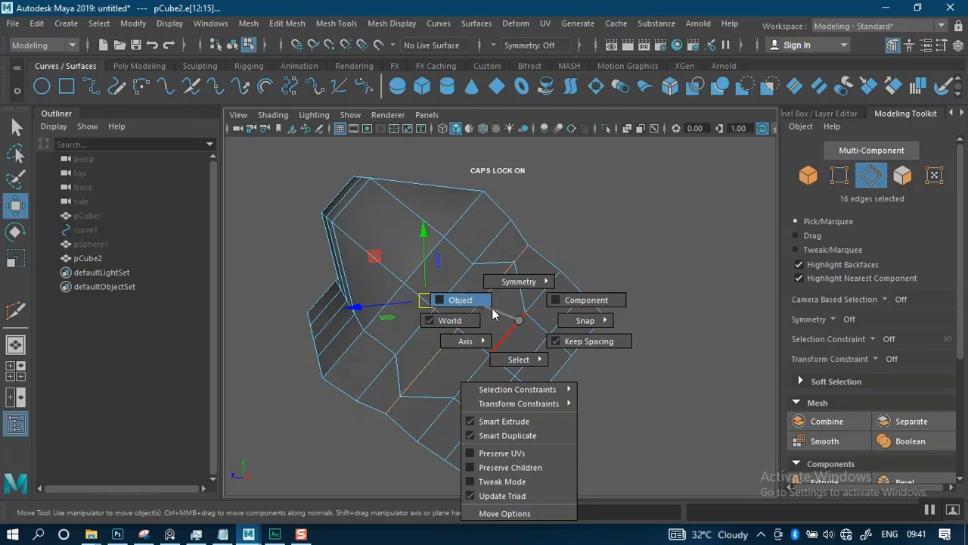
pyautogui.moveTo(513, 319)
pyautogui.mouseDown()
pyautogui.moveTo(454, 296)
pyautogui.moveTo(530, 318)
pyautogui.mouseUp()
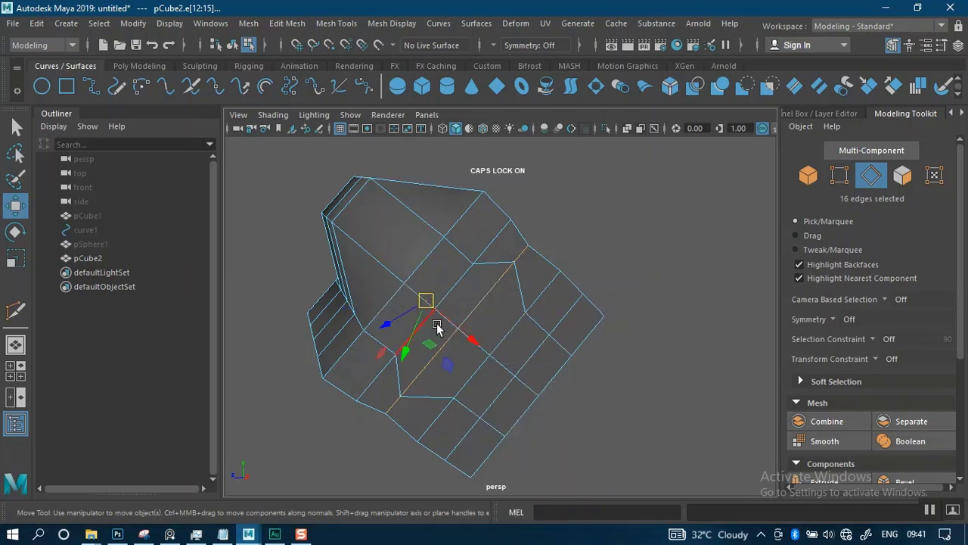
# Step: Switch the Move tool's axis orientation to Object and back to World
pyautogui.keyDown('alt'); pyautogui.moveTo(605, 330); pyautogui.dragTo(474, 312); pyautogui.keyUp('alt')
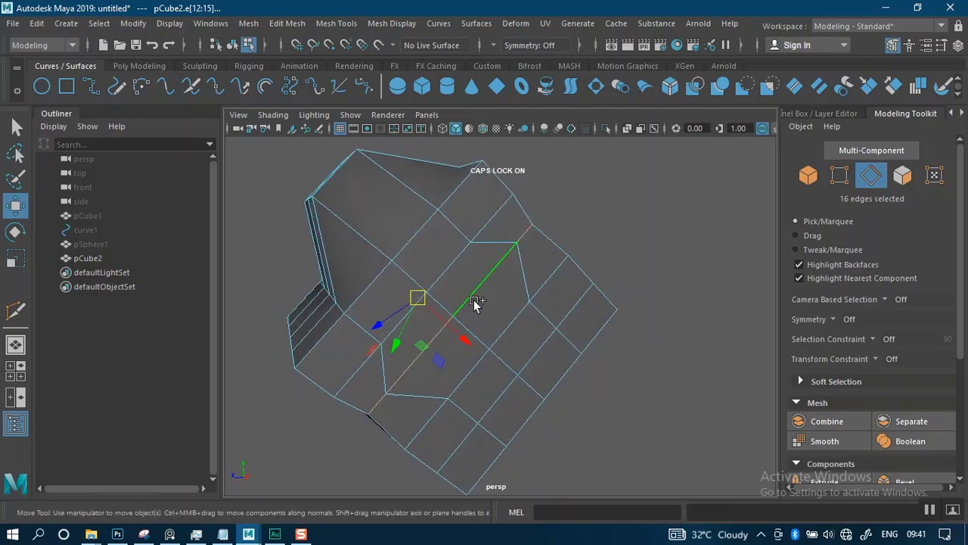
pyautogui.click(474, 299)
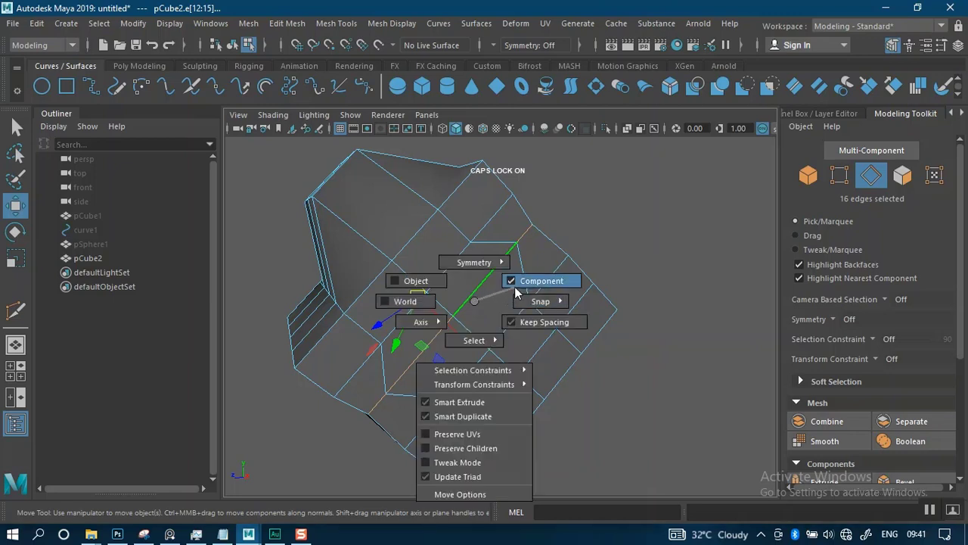
pyautogui.click(415, 281)
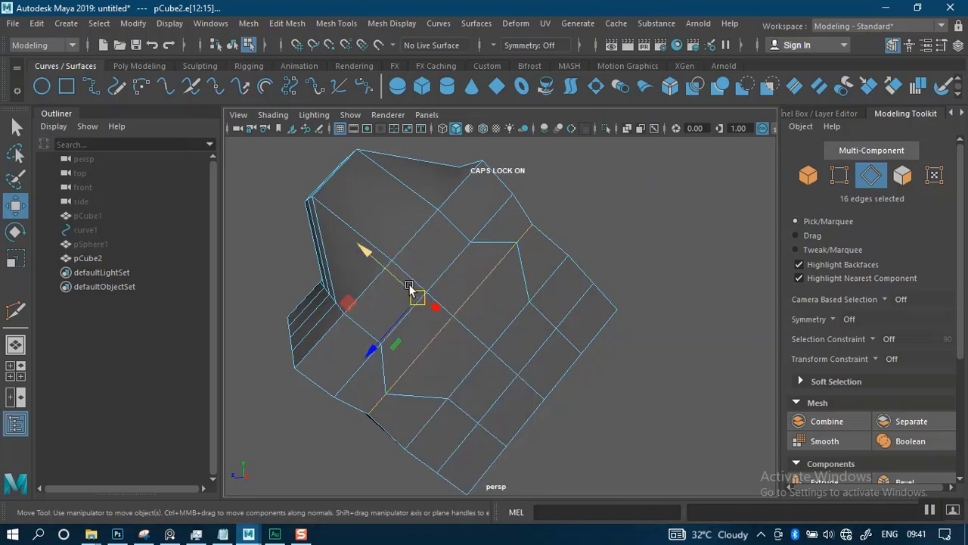
pyautogui.click(496, 320)
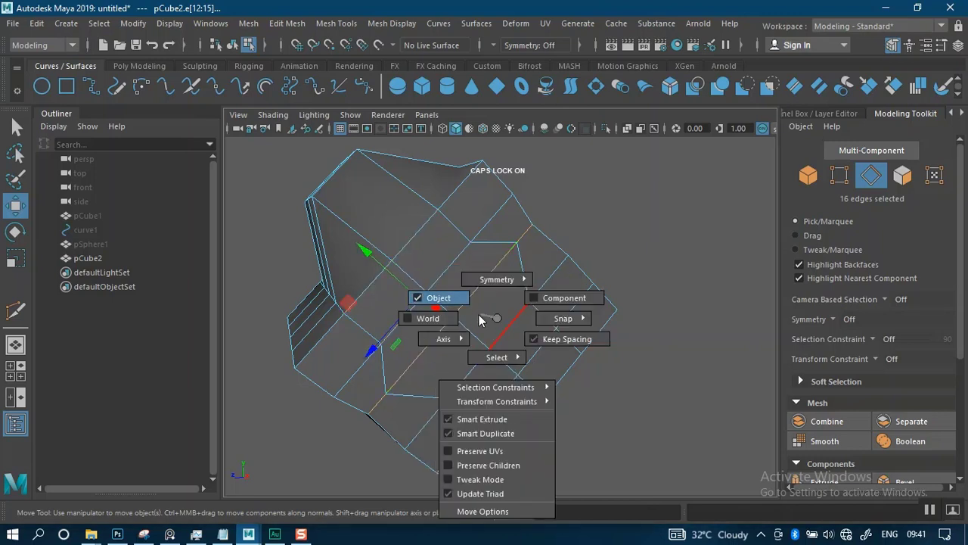
pyautogui.click(426, 318)
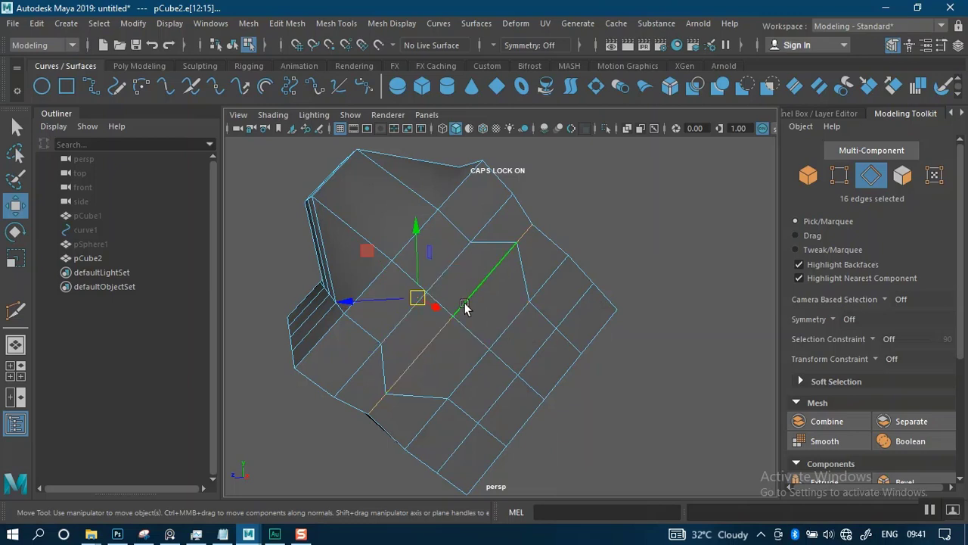
# Step: Set the Move tool's axis orientation to Object, try moving the selected edges along the object's Y axis, and undo the move
pyautogui.click(493, 320)
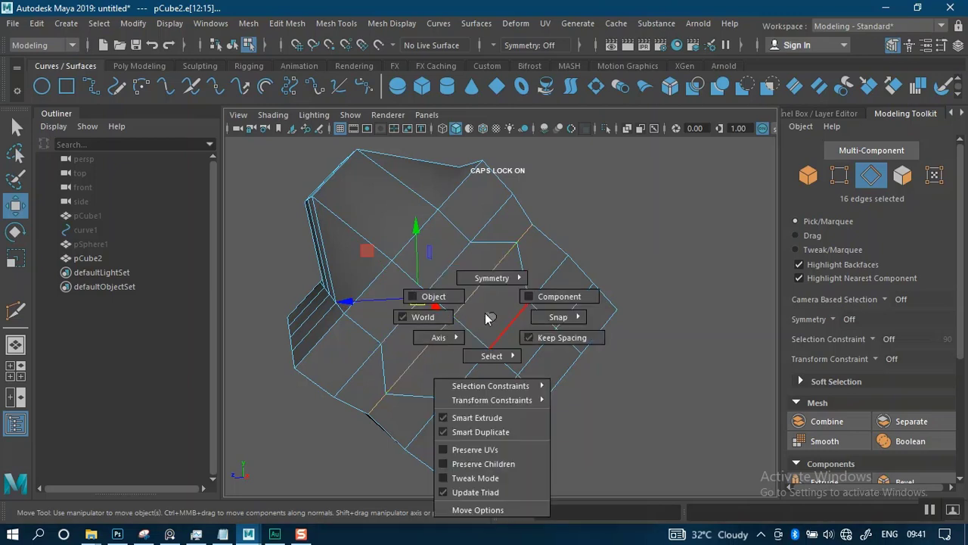
pyautogui.keyDown('alt'); pyautogui.moveTo(482, 333); pyautogui.dragTo(354, 218); pyautogui.keyUp('alt')
pyautogui.hotkey('ctrl', 'z')
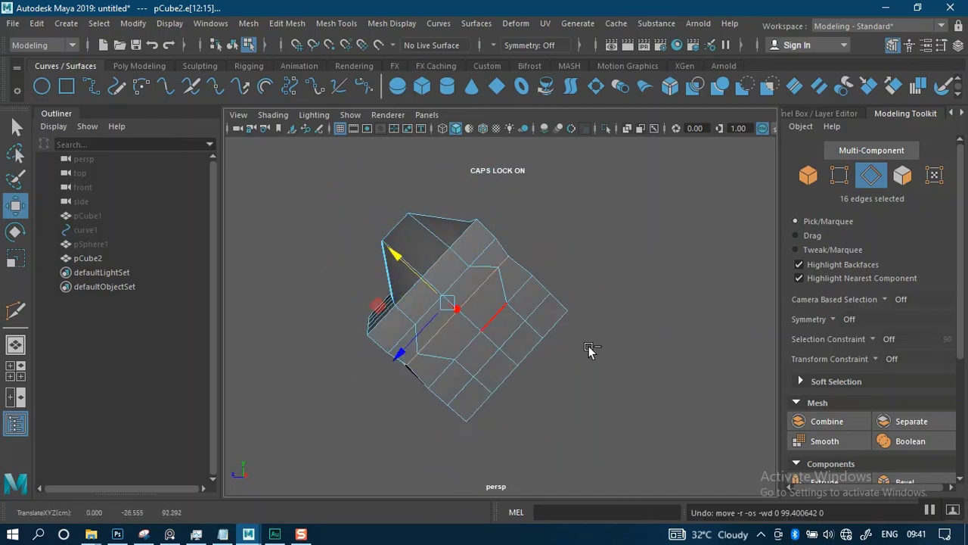
# Step: Return to object selection, select pCube2, and move it back and forth along its own Y axis
pyautogui.click(603, 270)
pyautogui.press('F8')
pyautogui.click(496, 289)
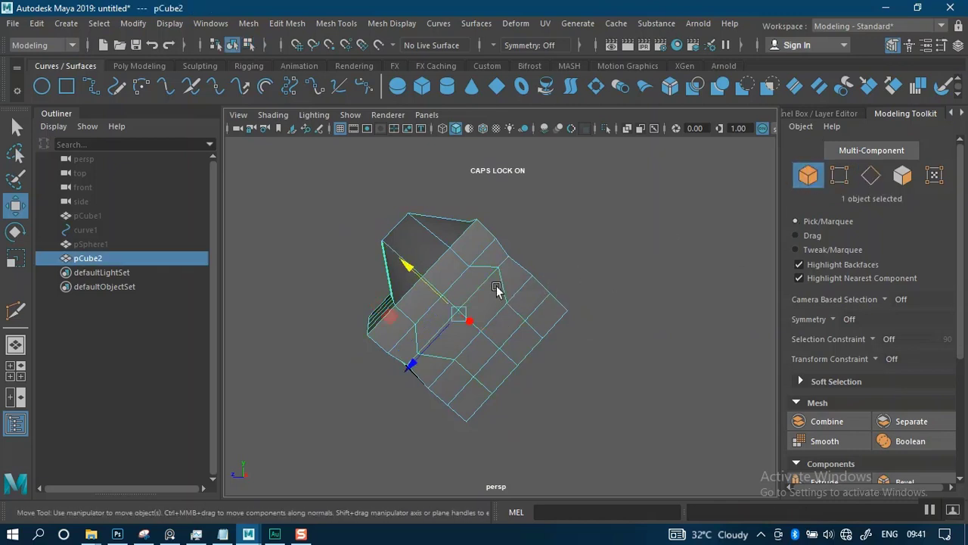
pyautogui.moveTo(415, 277); pyautogui.dragTo(363, 258)
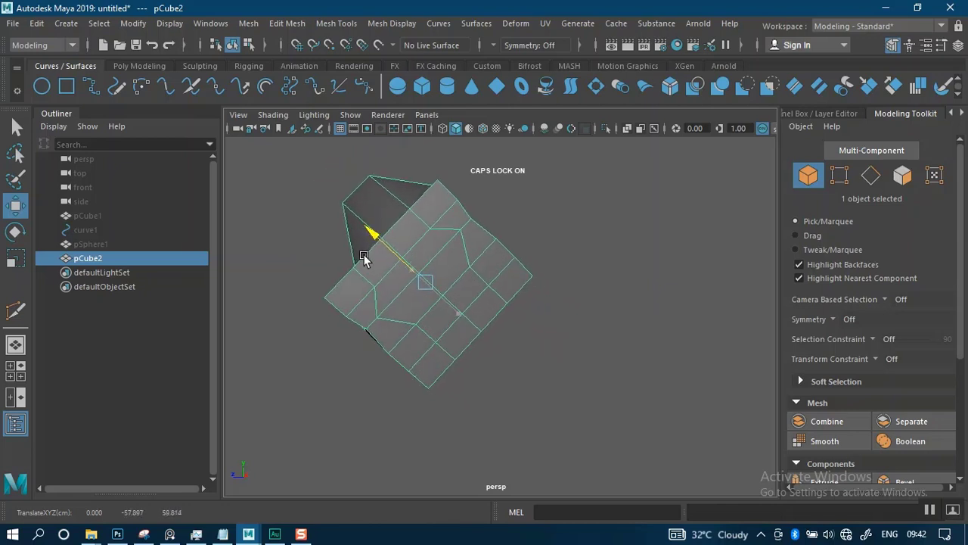
pyautogui.moveTo(443, 280); pyautogui.dragTo(507, 316)
# Step: Set the Move tool's axis orientation to World and move the mesh along the world Y axis
pyautogui.click(503, 299)
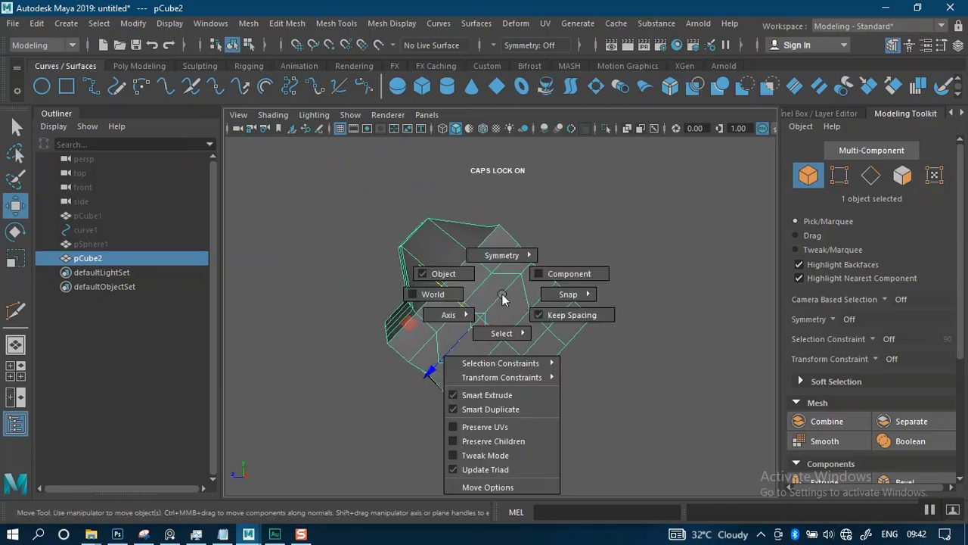
pyautogui.click(419, 296)
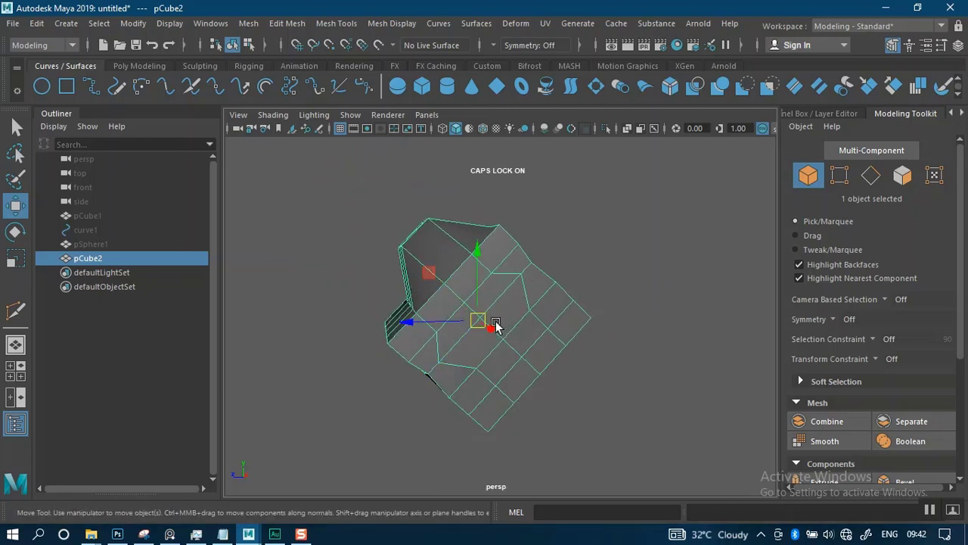
pyautogui.moveTo(472, 301); pyautogui.dragTo(491, 308)
pyautogui.scroll(4, 557, 361)
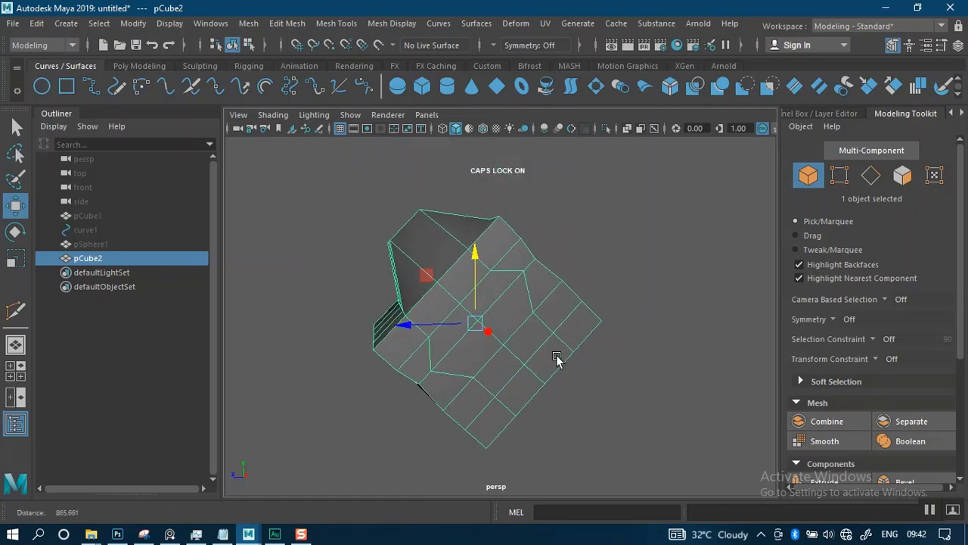
pyautogui.keyDown('alt'); pyautogui.moveTo(509, 343); pyautogui.dragTo(521, 342); pyautogui.keyUp('alt')
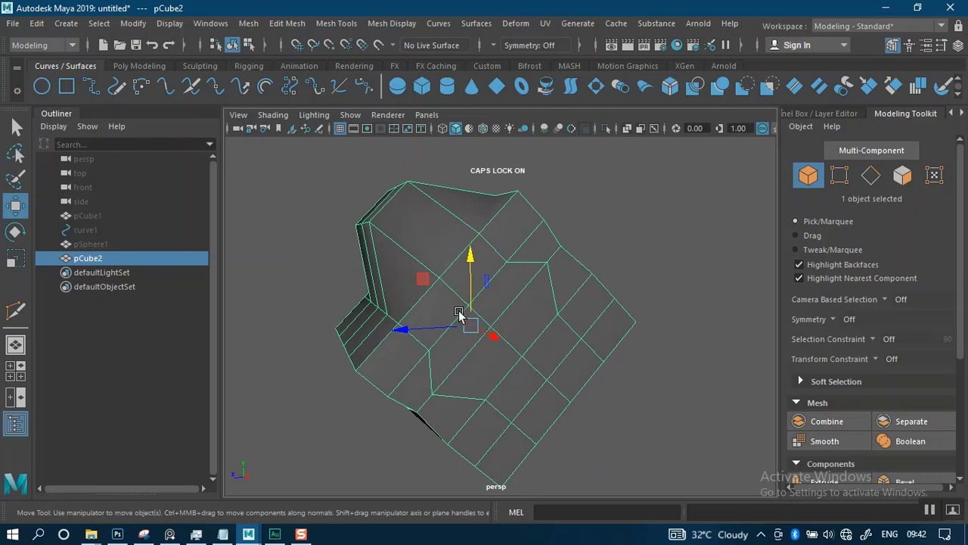
pyautogui.keyDown('alt'); pyautogui.moveTo(489, 301); pyautogui.dragTo(462, 286); pyautogui.keyUp('alt')
pyautogui.keyDown('alt'); pyautogui.moveTo(519, 302); pyautogui.dragTo(479, 274); pyautogui.keyUp('alt')
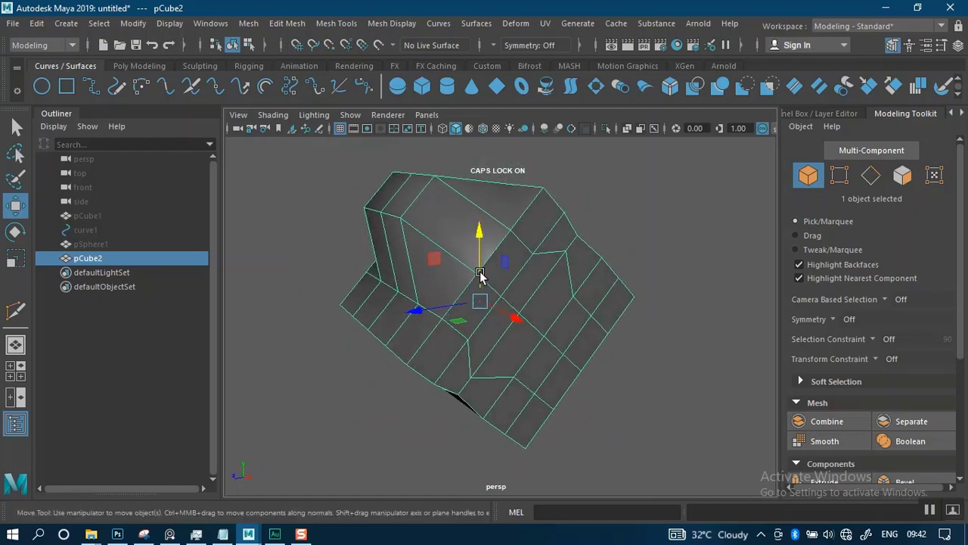
# Step: Center the pivot of pCube2 and reposition it onto the upper edge of the mesh in pivot editing mode
pyautogui.click(139, 66)
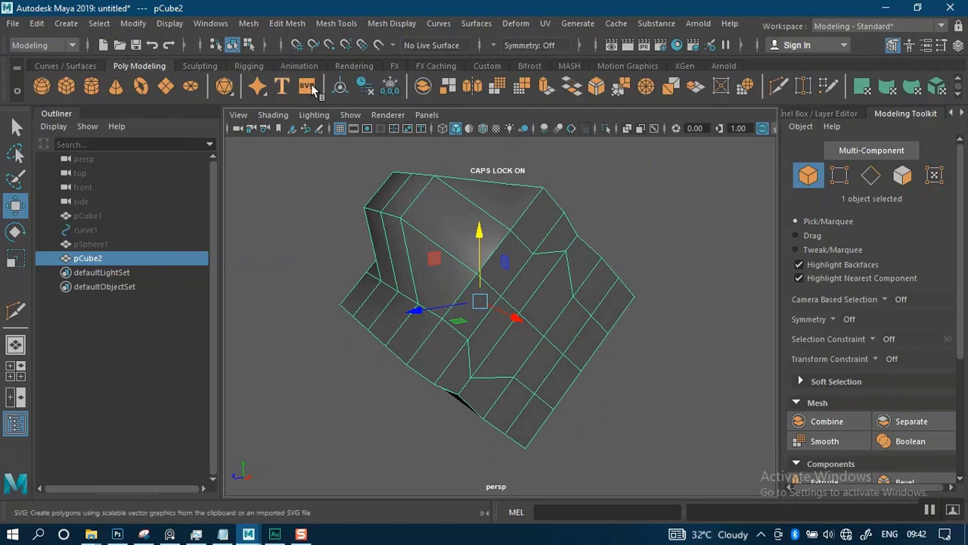
pyautogui.click(342, 88)
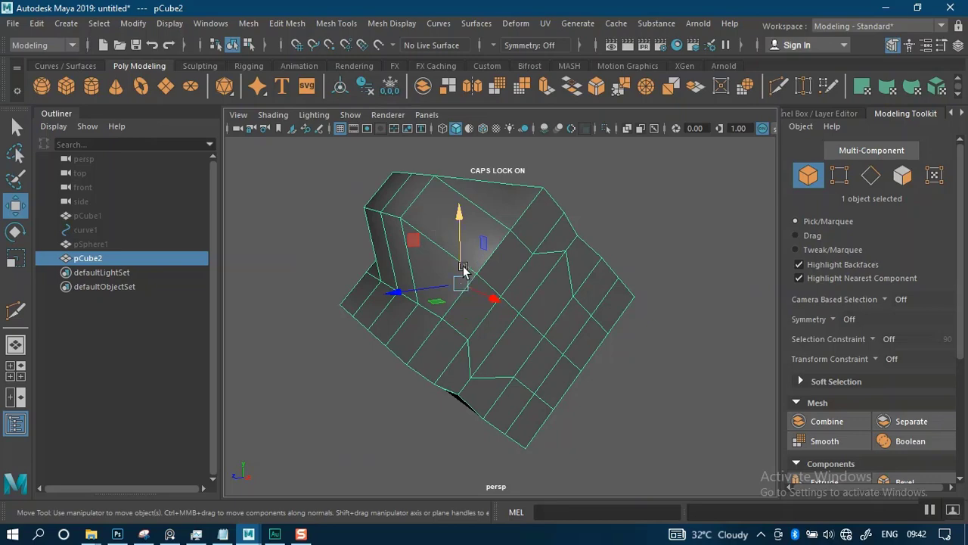
pyautogui.keyDown('alt'); pyautogui.moveTo(493, 290); pyautogui.dragTo(435, 310); pyautogui.keyUp('alt')
pyautogui.press('Insert')
pyautogui.keyDown('alt'); pyautogui.moveTo(534, 325); pyautogui.dragTo(664, 292); pyautogui.keyUp('alt')
pyautogui.keyDown('alt'); pyautogui.moveTo(607, 273); pyautogui.dragTo(498, 236); pyautogui.keyUp('alt')
pyautogui.press('Insert')
pyautogui.keyDown('alt'); pyautogui.moveTo(611, 323); pyautogui.dragTo(480, 324); pyautogui.keyUp('alt')
pyautogui.press('Insert')
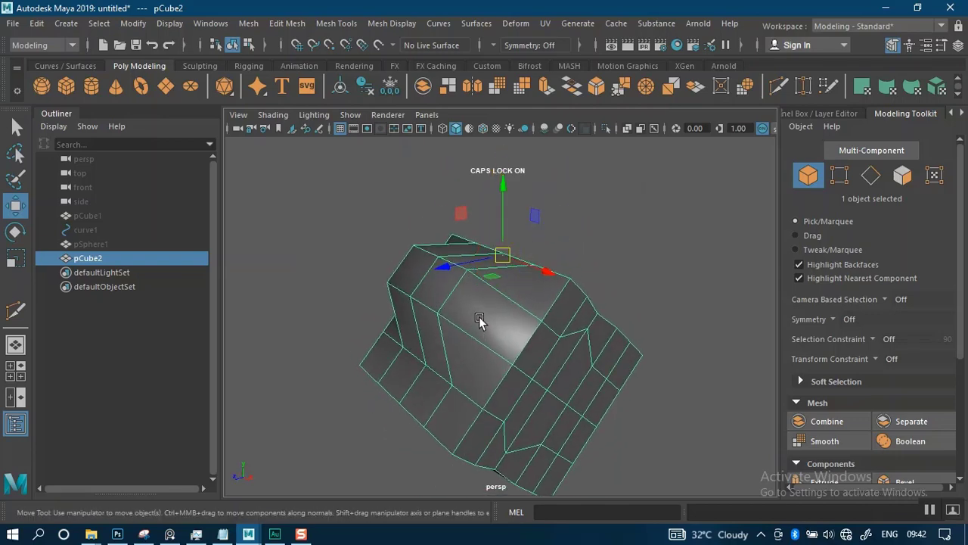
# Step: Move the mesh along the world Z axis and, with the axis orientation set to Object, along its own Y axis
pyautogui.keyDown('alt'); pyautogui.moveTo(540, 301); pyautogui.dragTo(505, 257); pyautogui.keyUp('alt')
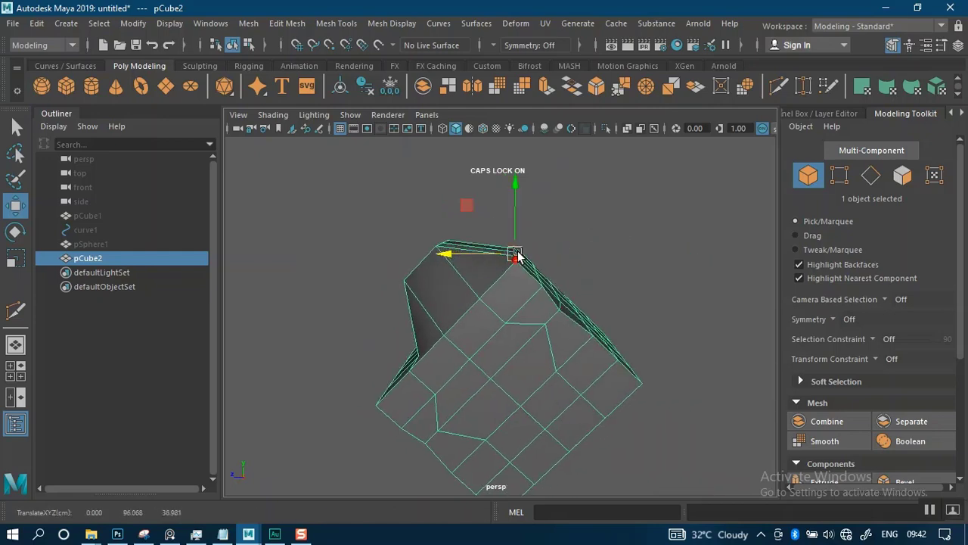
pyautogui.click(516, 257)
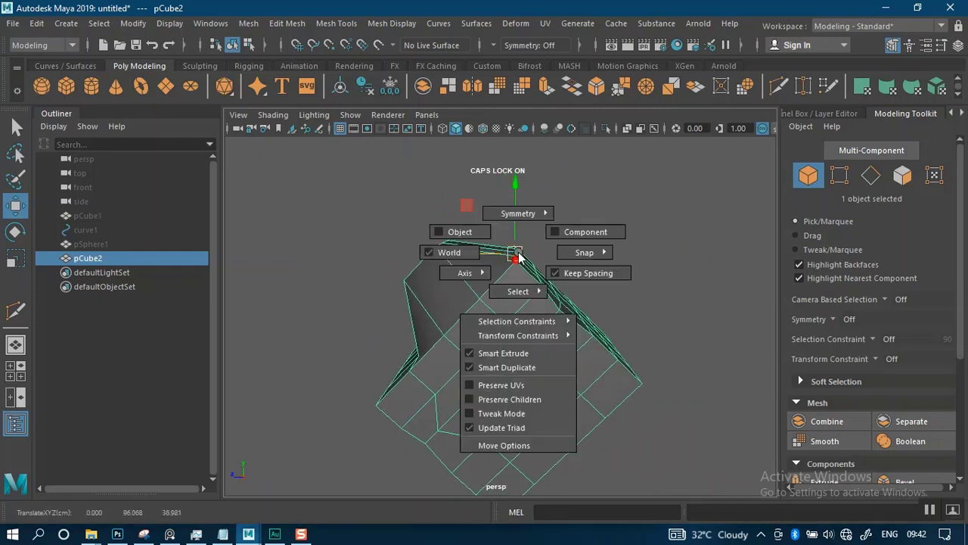
pyautogui.click(459, 231)
pyautogui.moveTo(477, 224); pyautogui.dragTo(409, 229)
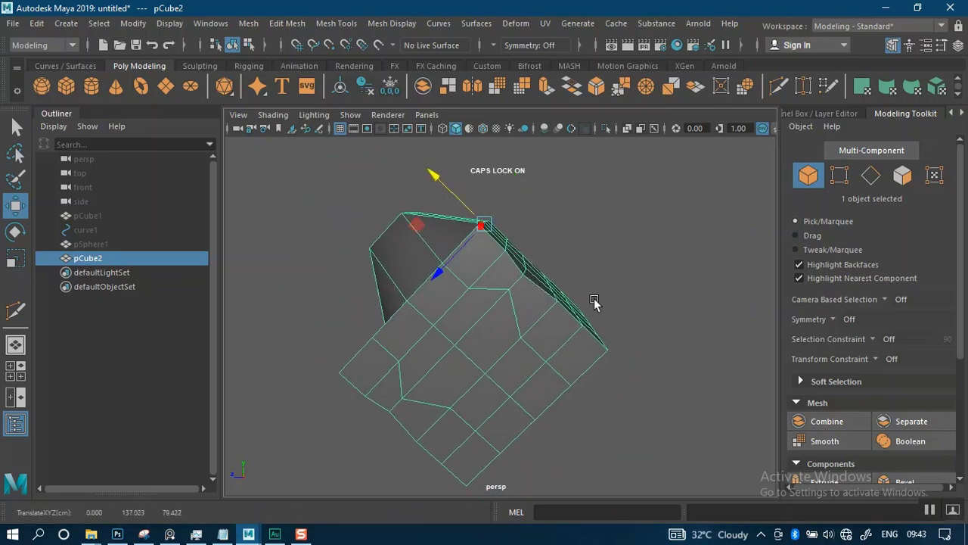
pyautogui.keyDown('alt'); pyautogui.moveTo(595, 303); pyautogui.dragTo(531, 272); pyautogui.keyUp('alt')
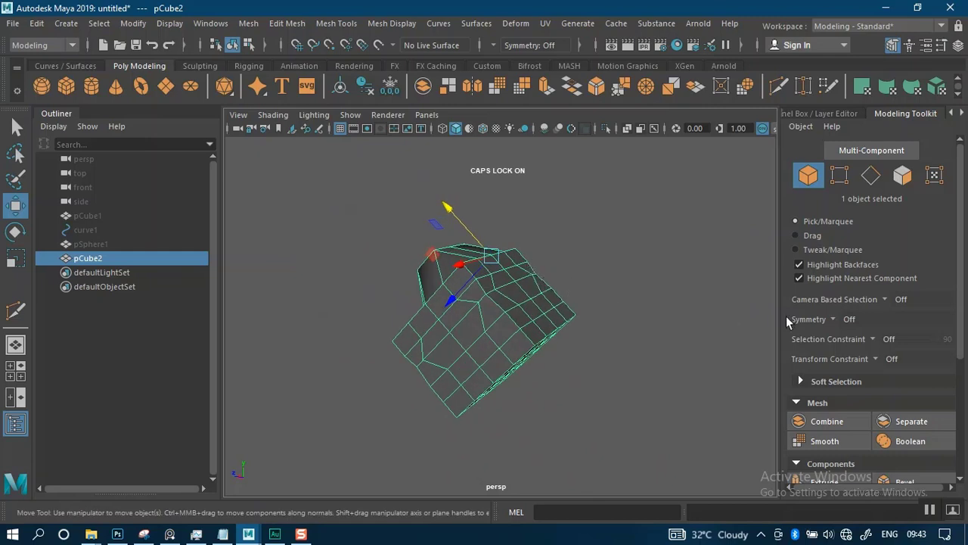
# Step: Expand the Soft Selection settings in the Modeling Toolkit and enable Soft Select
pyautogui.click(800, 382)
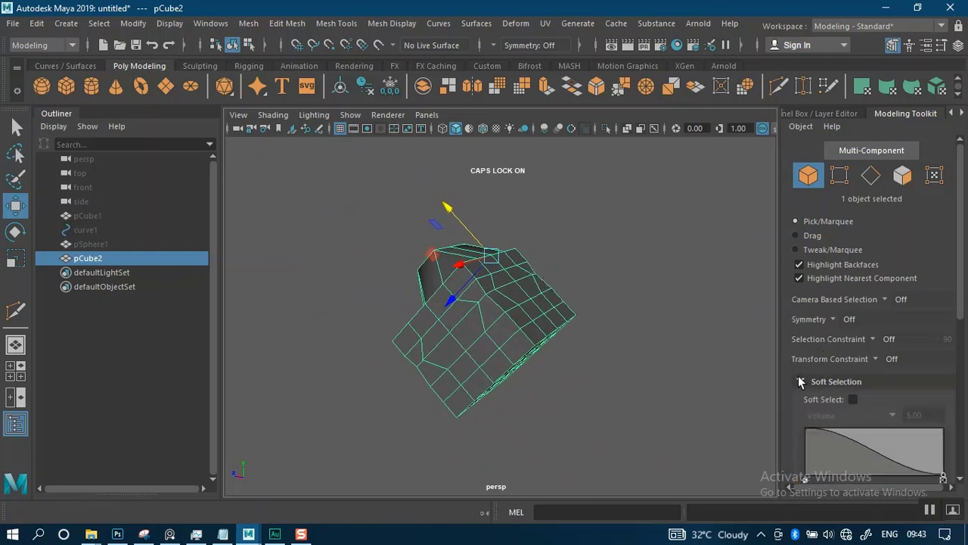
pyautogui.scroll(-3, 815, 391)
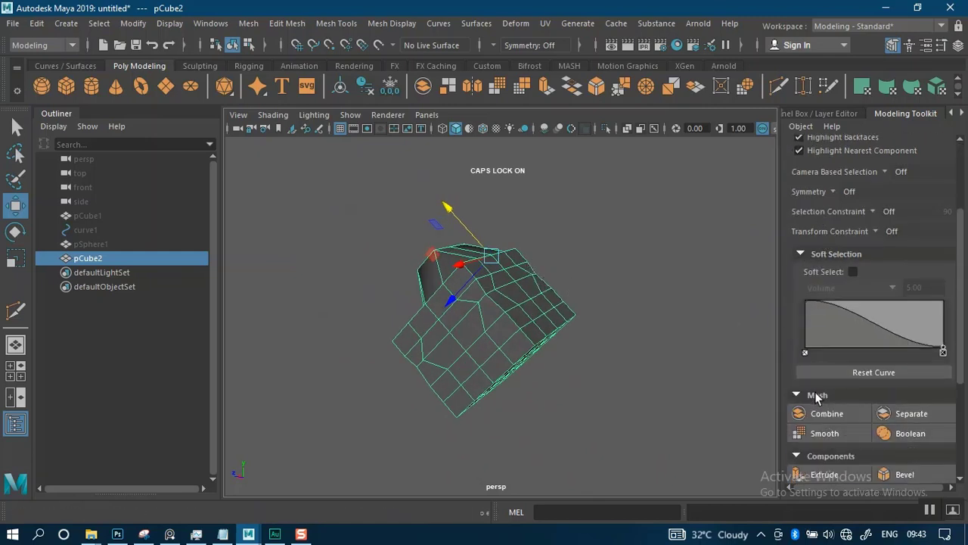
pyautogui.click(853, 272)
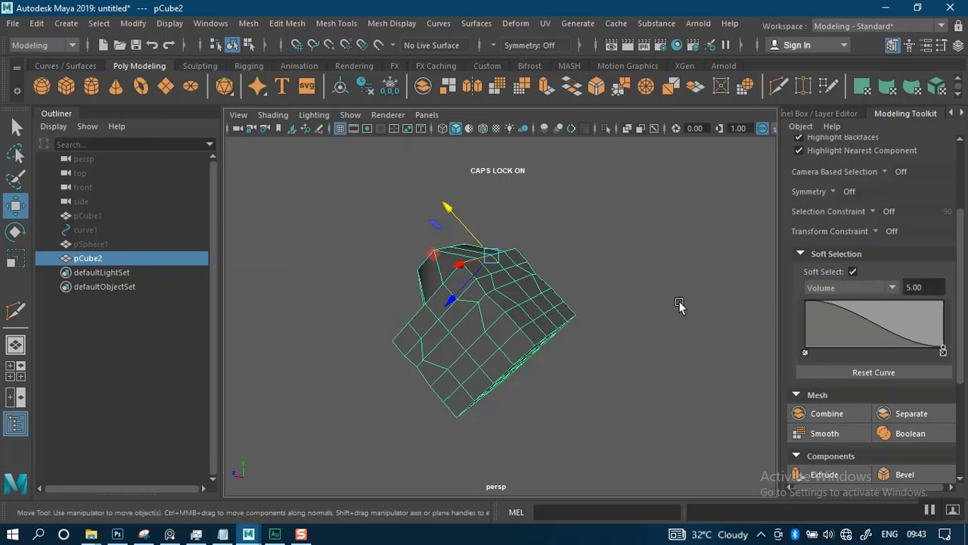
pyautogui.keyDown('alt'); pyautogui.moveTo(678, 304); pyautogui.dragTo(525, 326); pyautogui.keyUp('alt')
pyautogui.scroll(1, 919, 258)
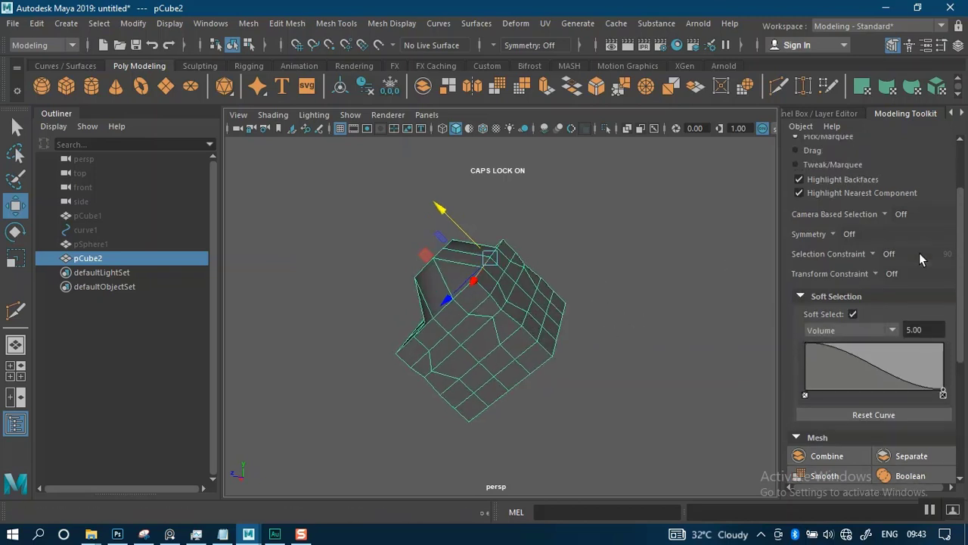
pyautogui.scroll(2, 919, 252)
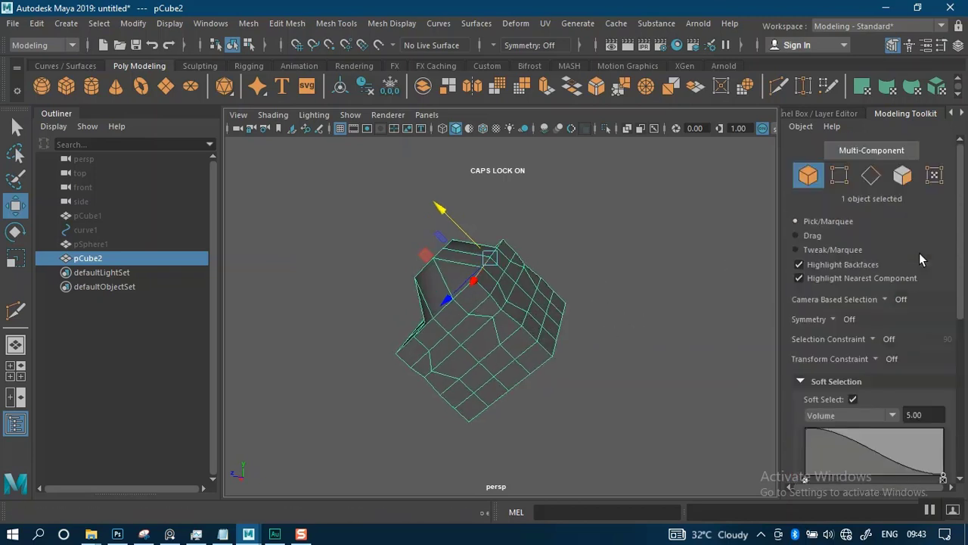
# Step: Switch the mesh through vertex, edge and face selection, and return to vertex selection
pyautogui.click(841, 178)
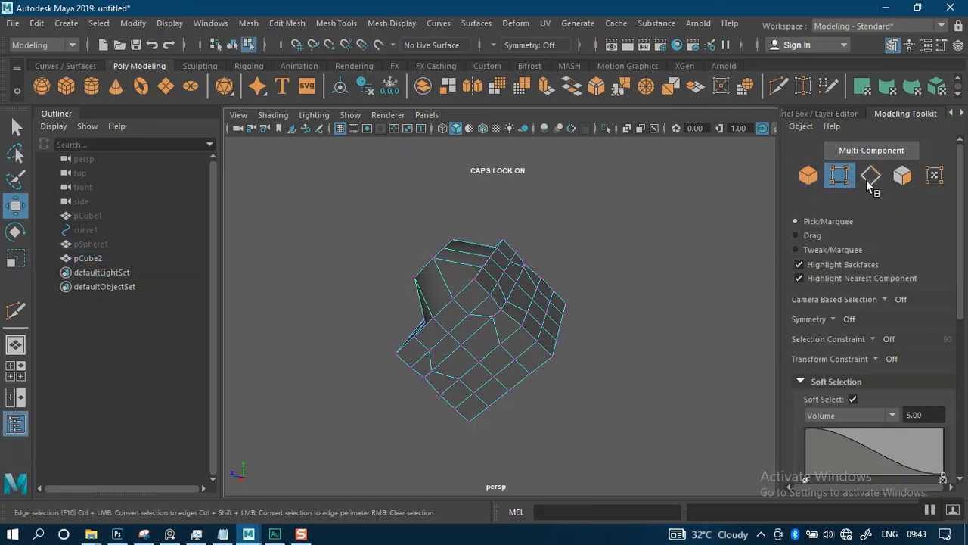
pyautogui.click(870, 181)
pyautogui.click(899, 174)
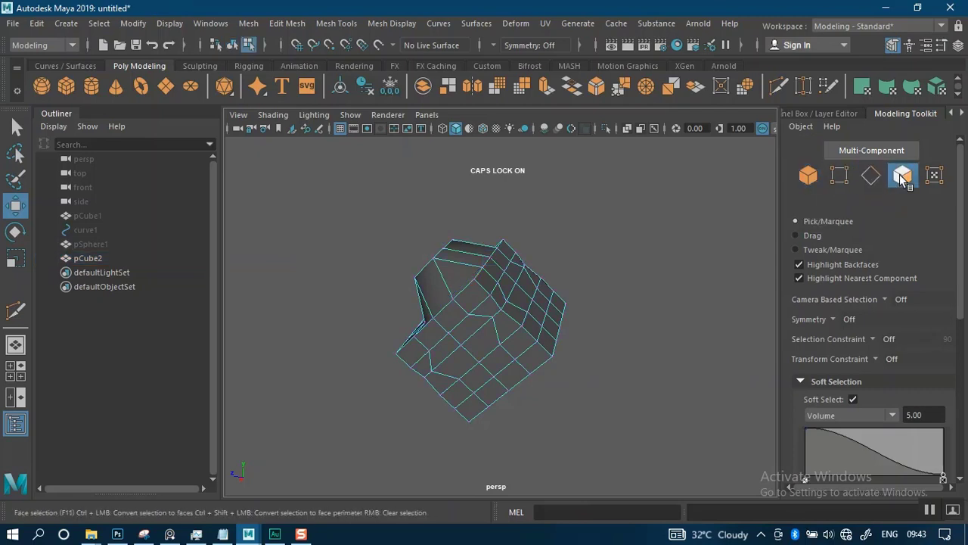
pyautogui.click(839, 176)
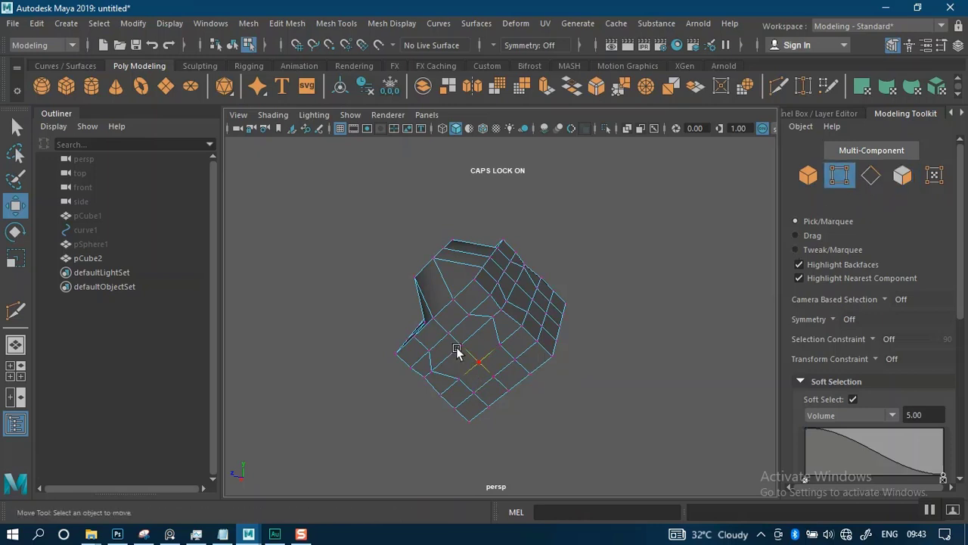
# Step: Select a group of 13 vertices on pCube2 and enlarge the soft selection falloff radius to 94.56
pyautogui.moveTo(447, 302); pyautogui.dragTo(542, 356)
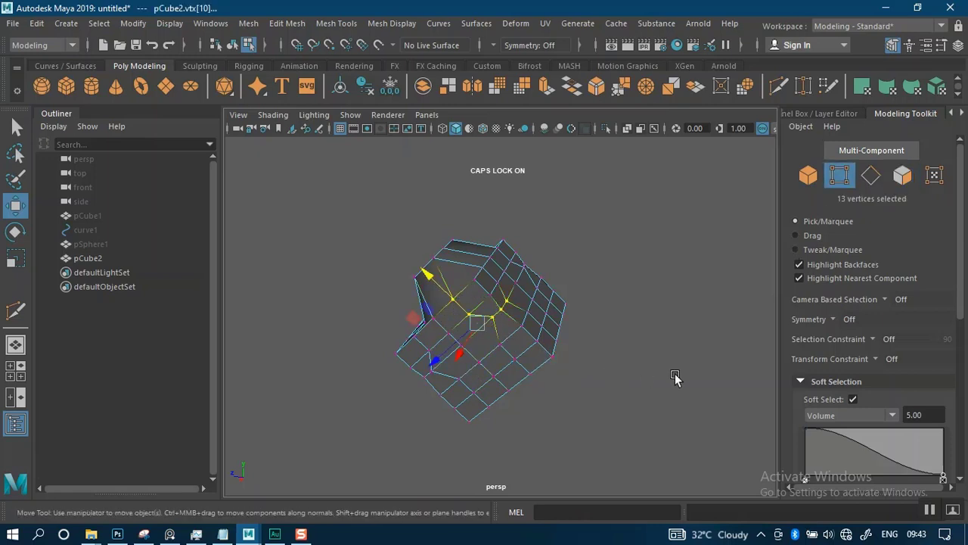
pyautogui.keyDown('alt'); pyautogui.moveTo(605, 314); pyautogui.dragTo(608, 348); pyautogui.keyUp('alt')
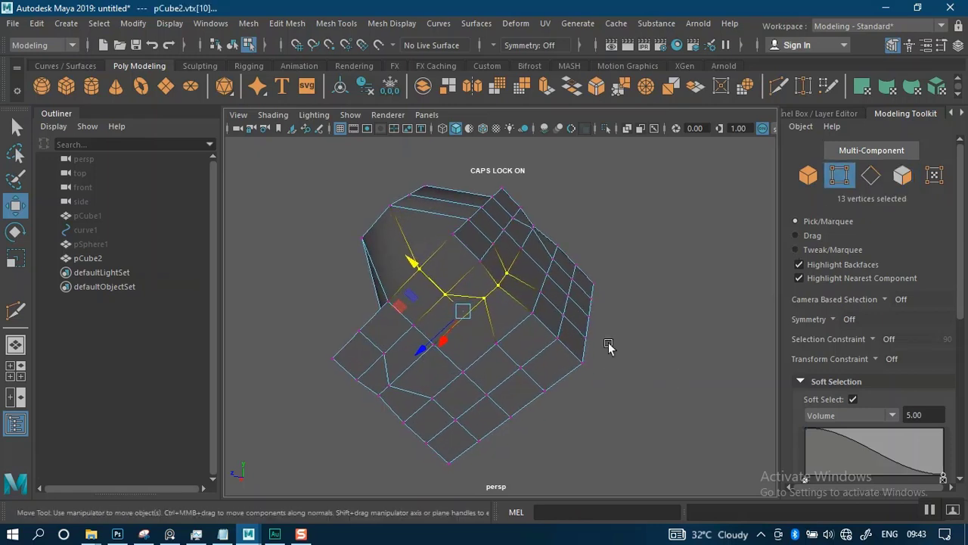
pyautogui.moveTo(519, 307); pyautogui.dragTo(581, 329)
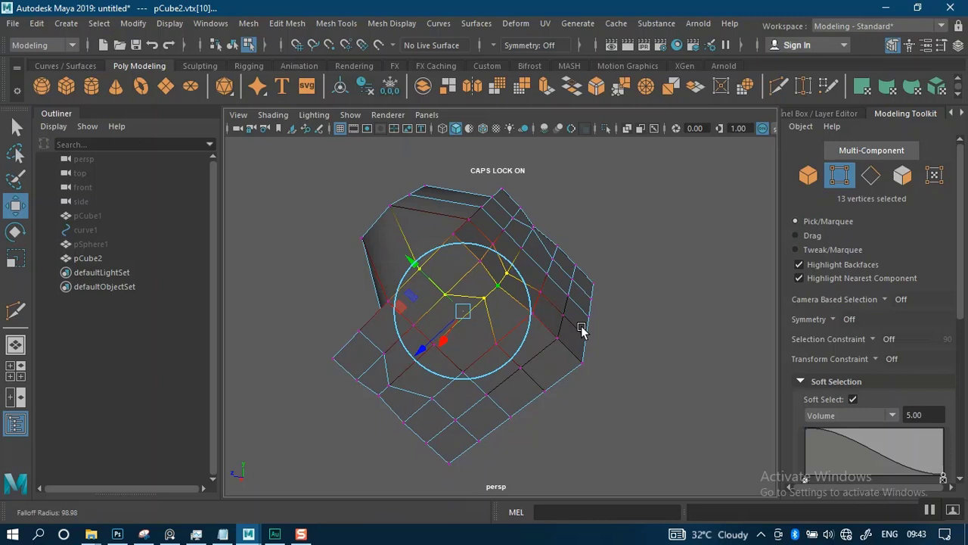
pyautogui.moveTo(581, 330)
pyautogui.mouseDown()
pyautogui.moveTo(631, 347)
pyautogui.moveTo(580, 339)
pyautogui.moveTo(580, 330)
pyautogui.mouseUp()
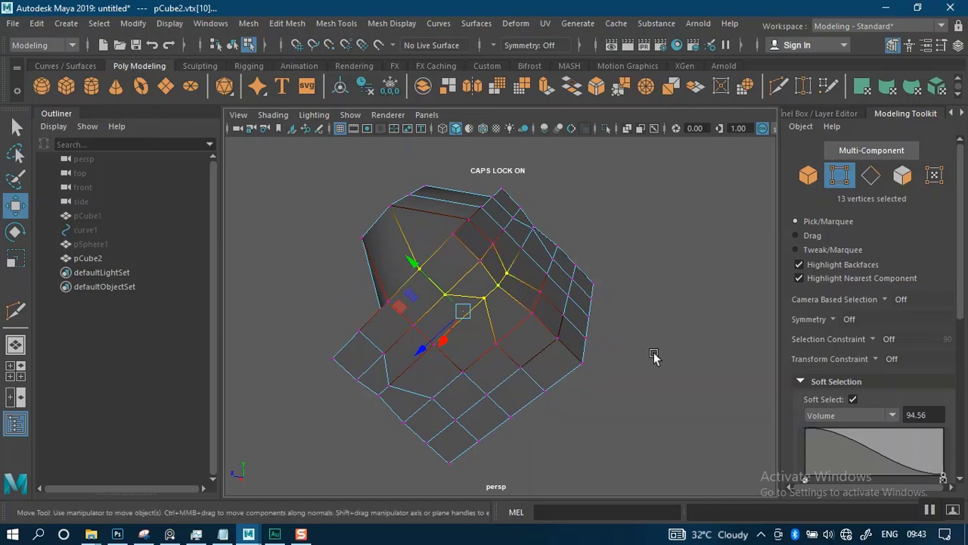
# Step: Move the soft-selected vertices freely outward to pull the surrounding mesh along with them
pyautogui.keyDown('alt'); pyautogui.moveTo(657, 362); pyautogui.dragTo(704, 371); pyautogui.keyUp('alt')
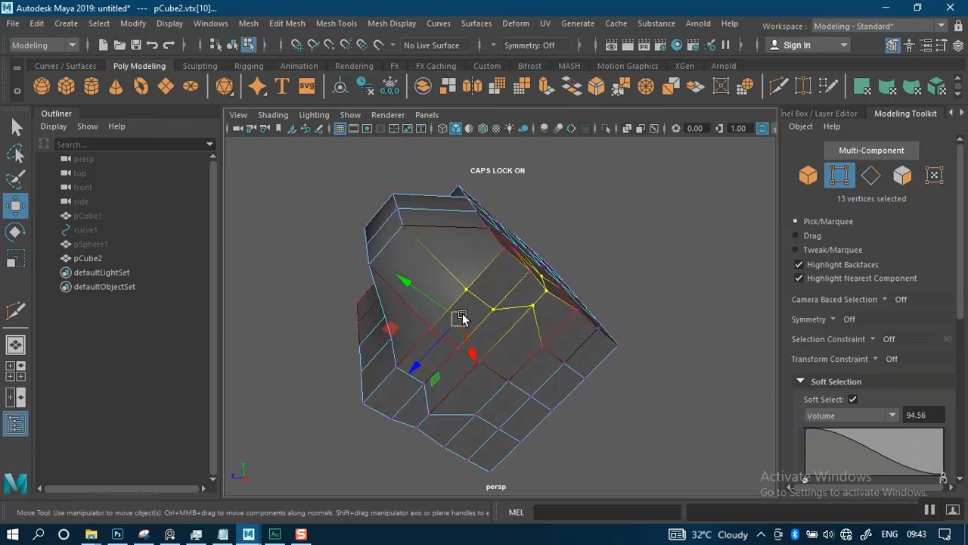
pyautogui.moveTo(462, 313); pyautogui.dragTo(528, 323)
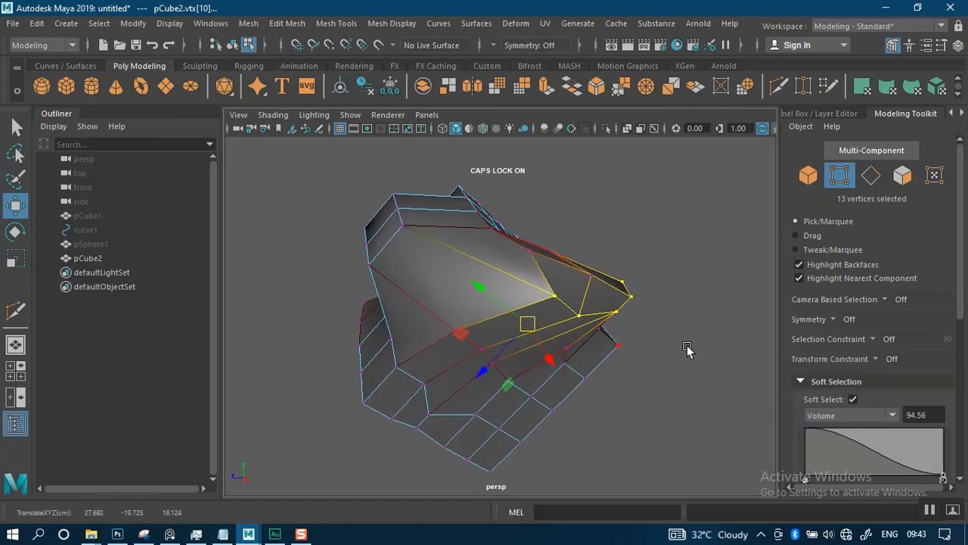
pyautogui.keyDown('alt'); pyautogui.moveTo(687, 349); pyautogui.dragTo(639, 329); pyautogui.keyUp('alt')
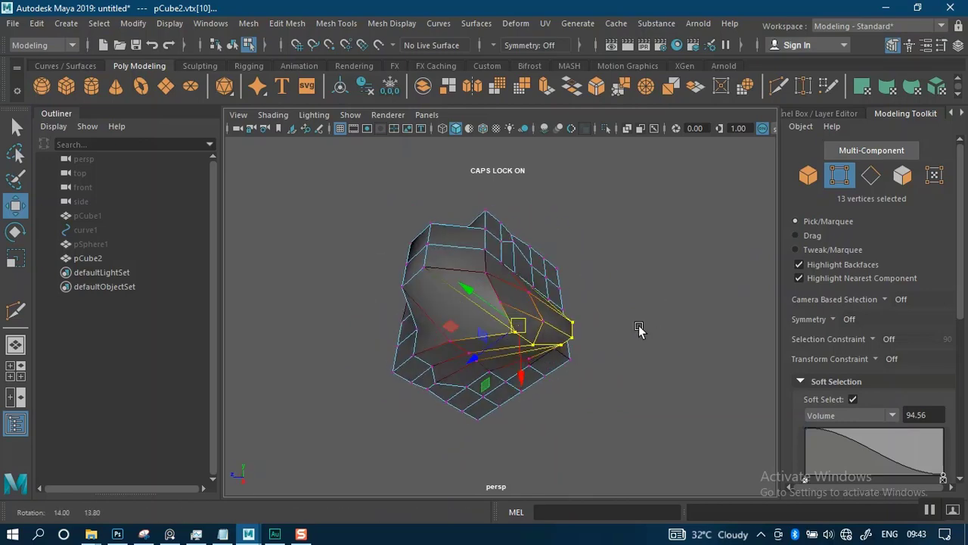
# Step: Undo the soft-selected vertex move, the falloff radius change and the vertex selection
pyautogui.hotkey('ctrl', 'z')
pyautogui.hotkey('ctrl', 'z')
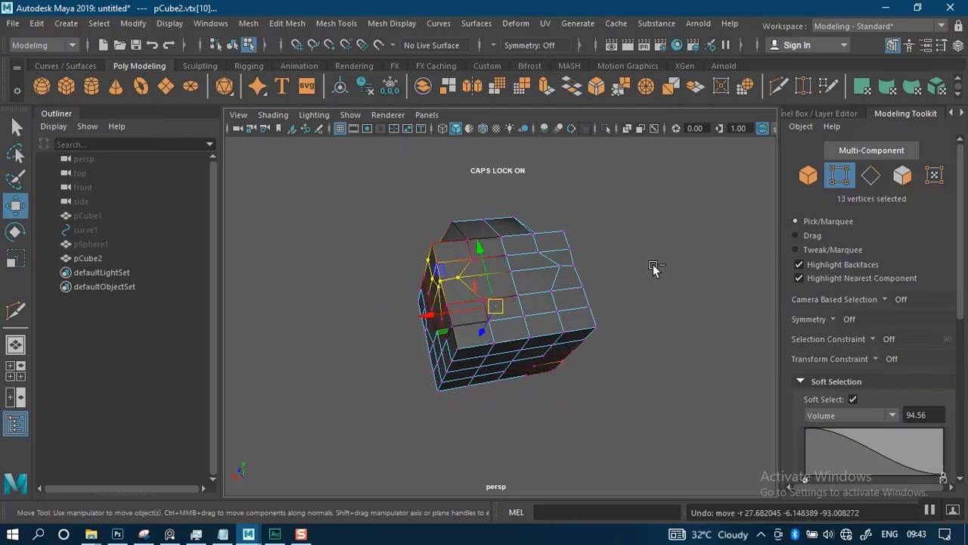
pyautogui.hotkey('ctrl', 'z')
pyautogui.hotkey('ctrl', 'z')
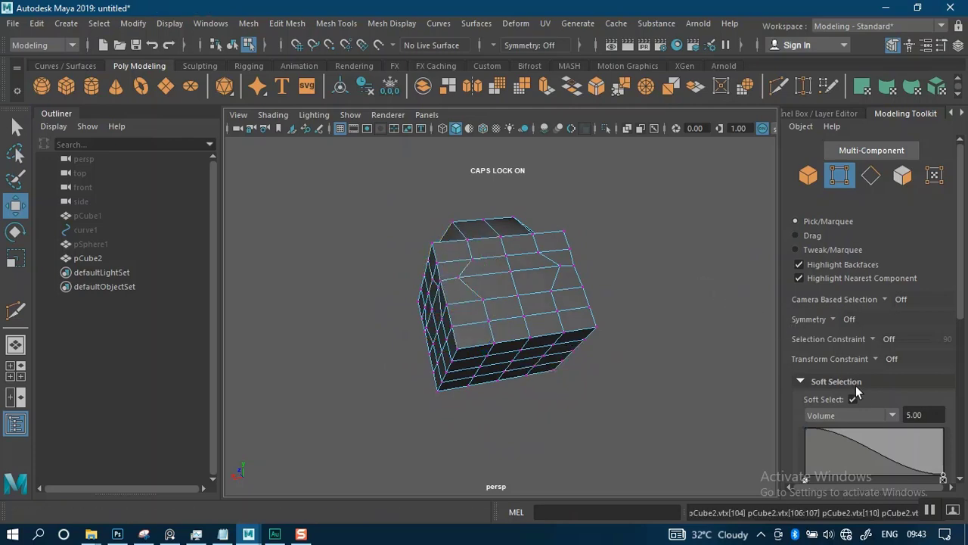
# Step: Toggle Soft Select off and on again, and leave it turned off
pyautogui.click(853, 396)
pyautogui.moveTo(559, 342)
pyautogui.keyDown('alt'); pyautogui.mouseDown()
pyautogui.moveTo(573, 372)
pyautogui.moveTo(566, 335)
pyautogui.moveTo(560, 359)
pyautogui.mouseUp(); pyautogui.keyUp('alt')
pyautogui.press('b')
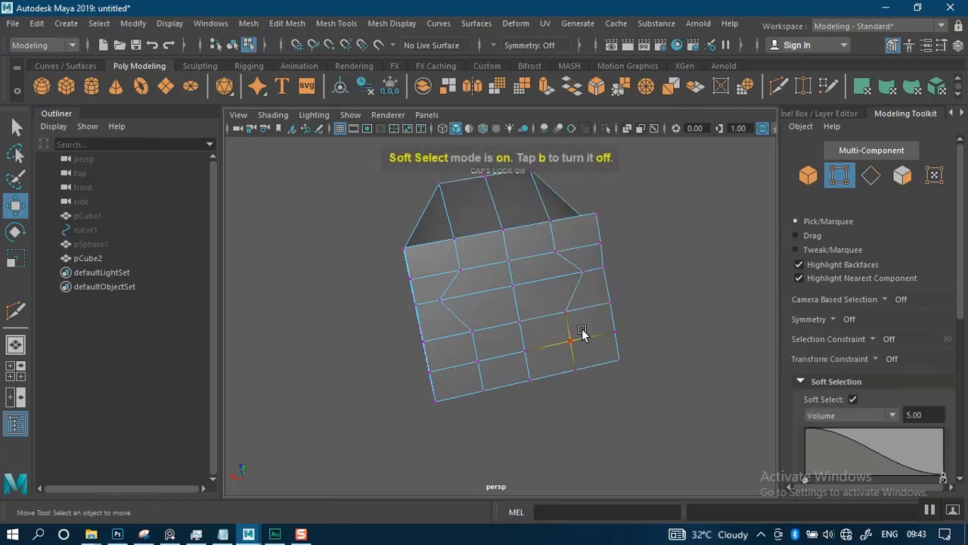
pyautogui.press('b')
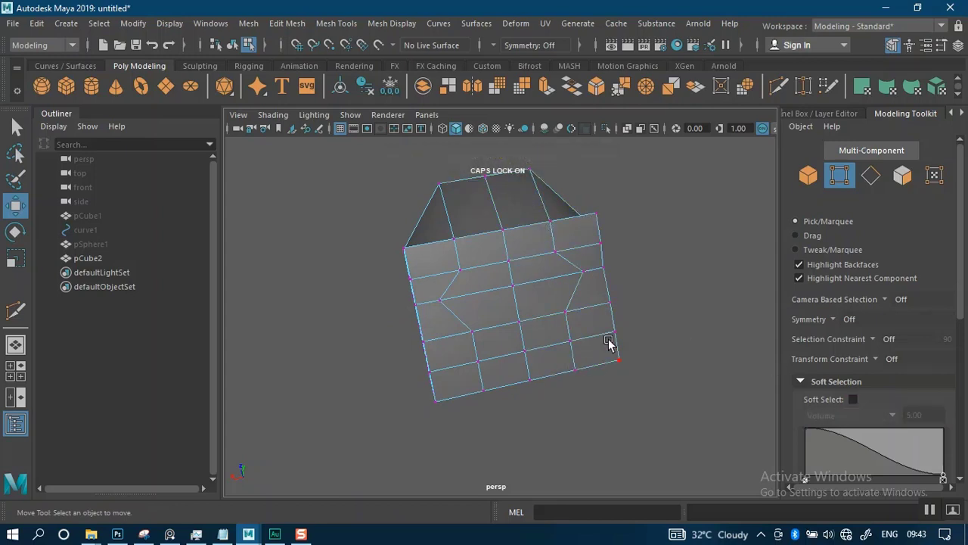
# Step: Return to object selection mode and hide pCube2
pyautogui.keyDown('alt'); pyautogui.moveTo(611, 346); pyautogui.dragTo(598, 286); pyautogui.keyUp('alt')
pyautogui.scroll(-4, 849, 326)
pyautogui.scroll(-4, 849, 326)
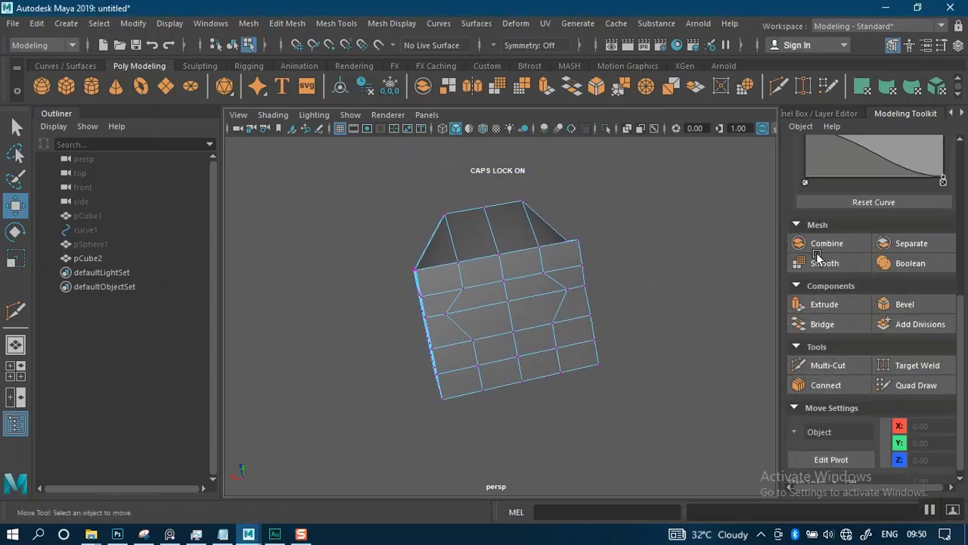
pyautogui.scroll(8, 823, 256)
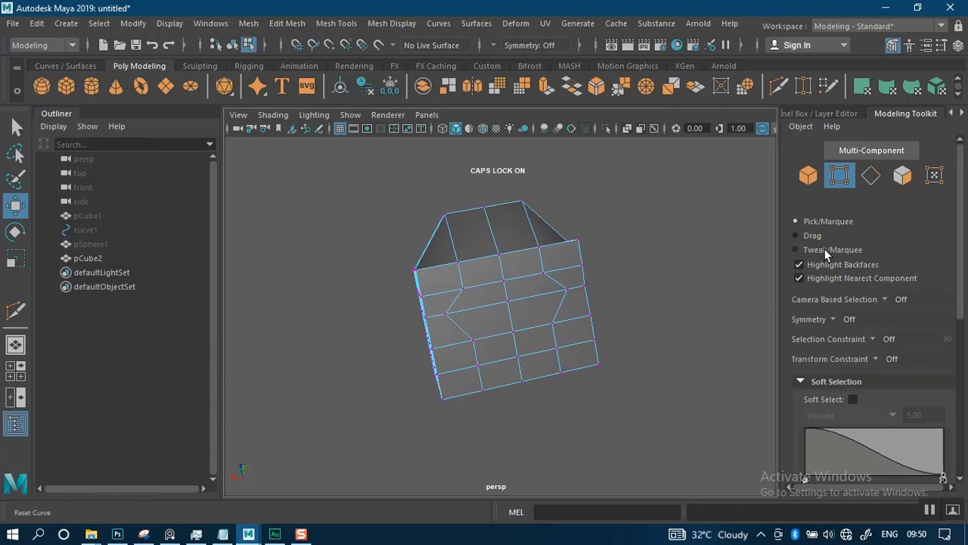
pyautogui.click(807, 176)
pyautogui.moveTo(637, 232)
pyautogui.keyDown('alt'); pyautogui.mouseDown()
pyautogui.moveTo(657, 227)
pyautogui.moveTo(640, 229)
pyautogui.mouseUp(); pyautogui.keyUp('alt')
pyautogui.click(638, 228)
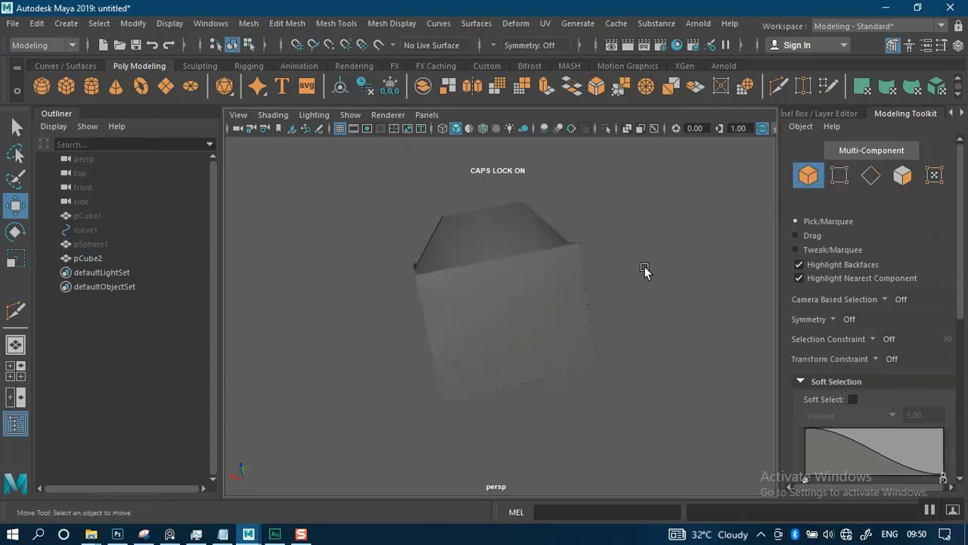
pyautogui.click(84, 260)
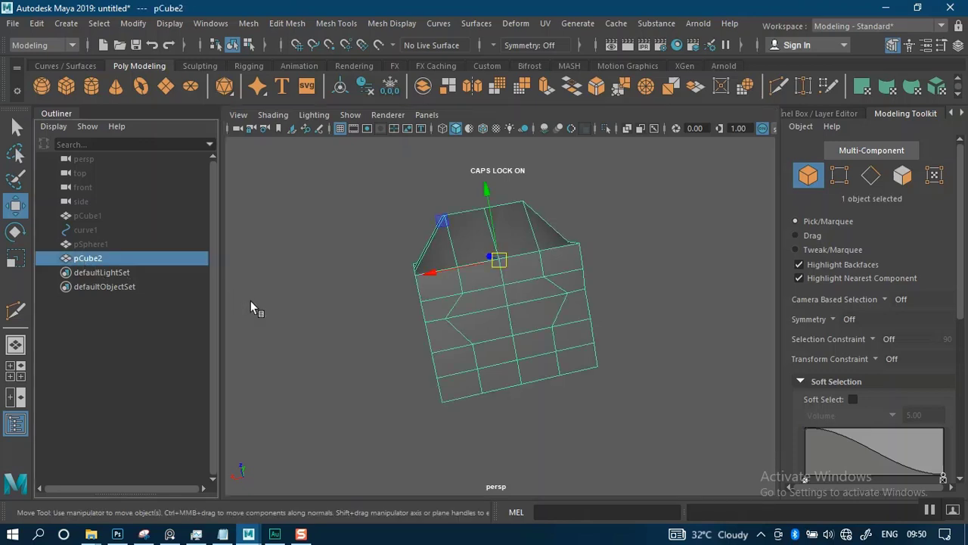
pyautogui.hotkey('ctrl', 'h')
# Step: Select the hidden pCube1 and pSphere1 together, show them again, and clear the selection
pyautogui.click(100, 244)
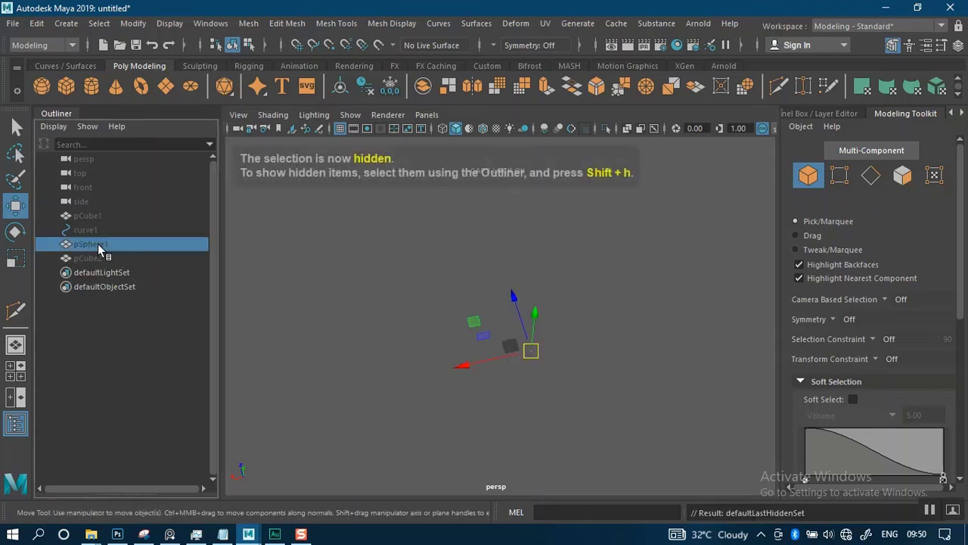
pyautogui.keyDown('shift'); pyautogui.click(101, 217); pyautogui.keyUp('shift')
pyautogui.click(107, 243)
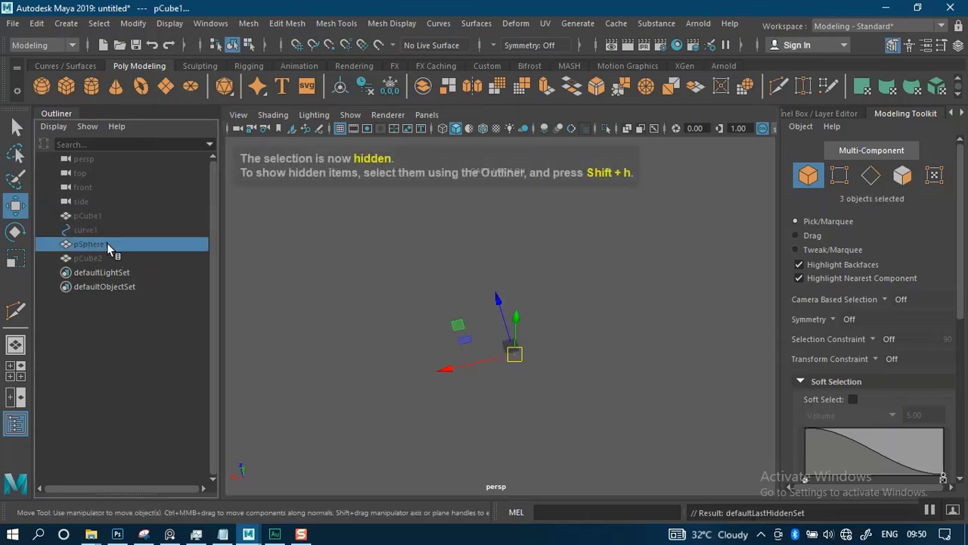
pyautogui.keyDown('ctrl'); pyautogui.click(91, 216); pyautogui.keyUp('ctrl')
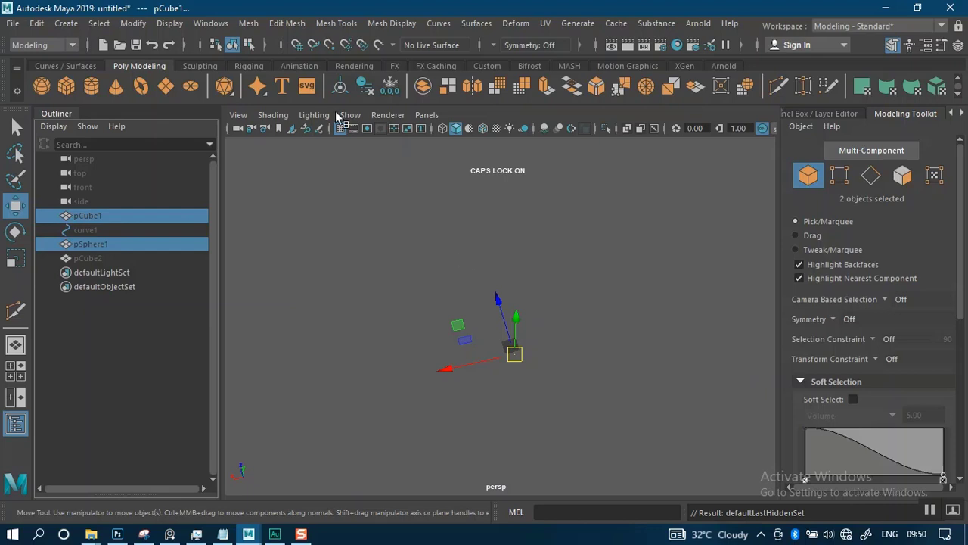
pyautogui.click(169, 23)
pyautogui.moveTo(233, 115)
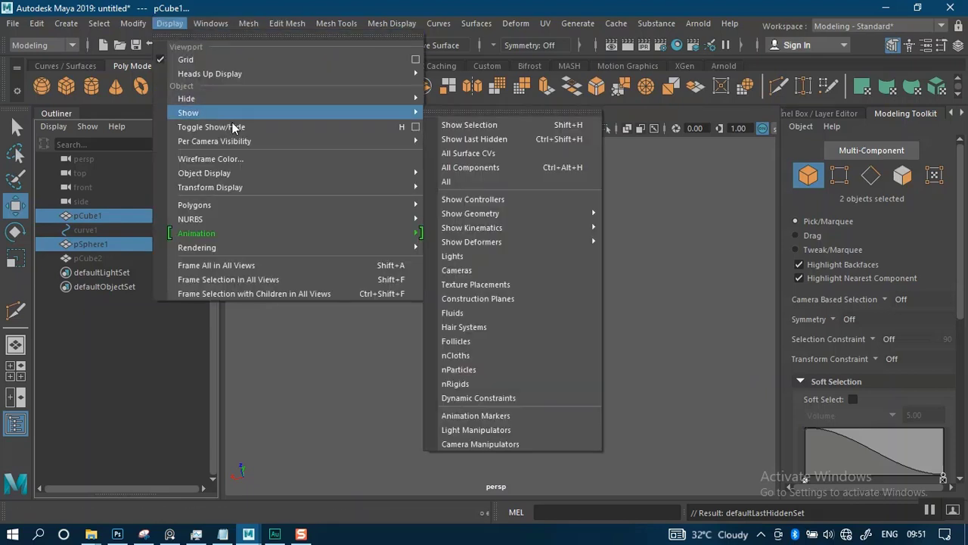
pyautogui.click(472, 126)
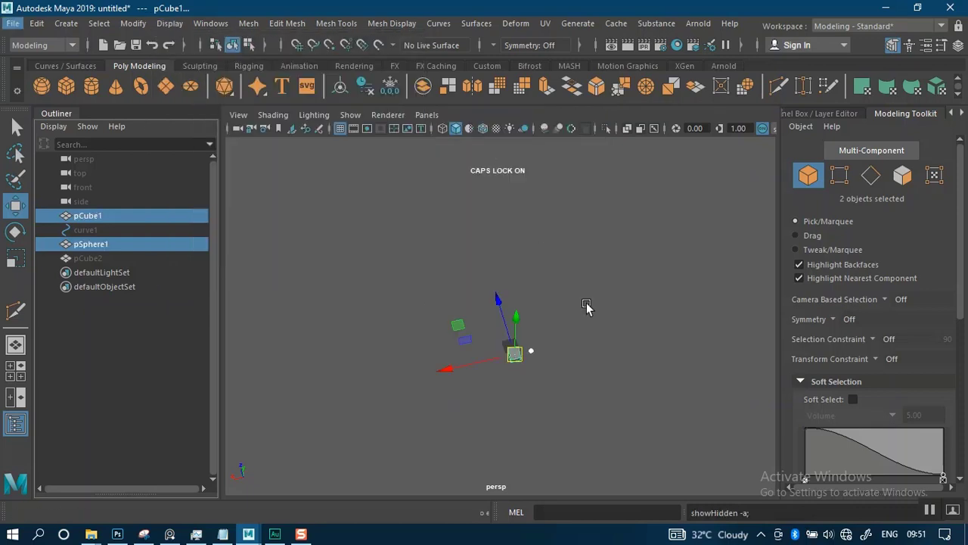
pyautogui.press('f')
pyautogui.keyDown('alt'); pyautogui.moveTo(536, 341); pyautogui.dragTo(499, 239); pyautogui.keyUp('alt')
pyautogui.click(514, 235)
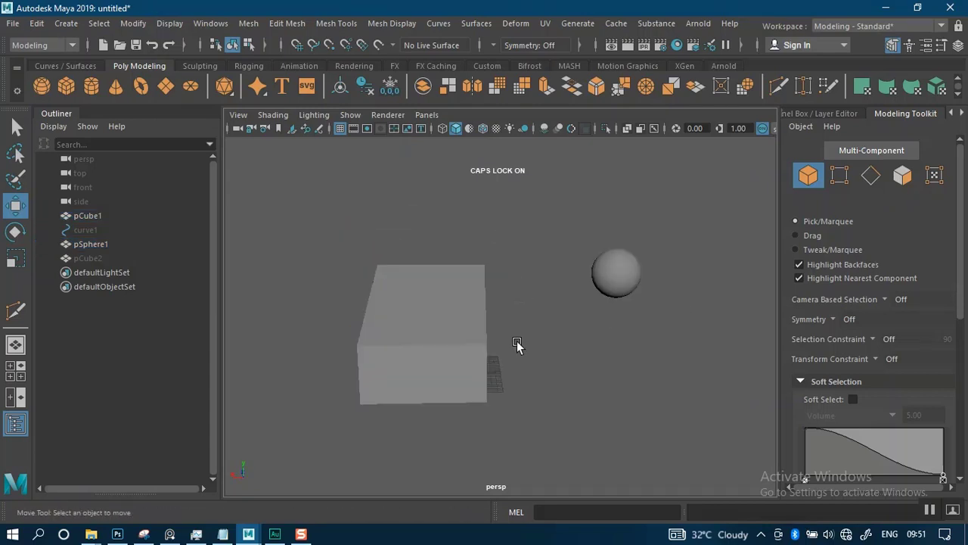
pyautogui.keyDown('alt'); pyautogui.moveTo(528, 354); pyautogui.dragTo(553, 338); pyautogui.keyUp('alt')
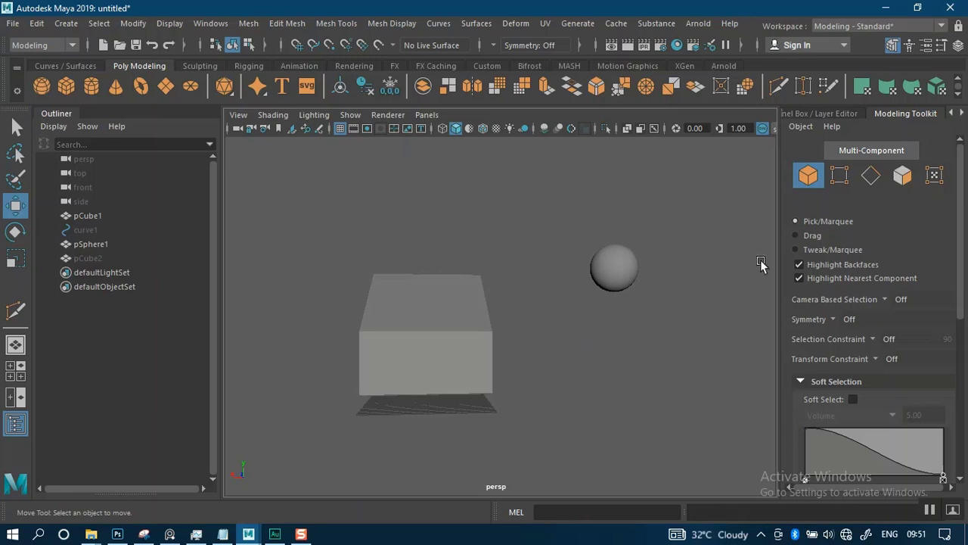
# Step: Collapse the Soft Selection settings and combine pCube1 and pSphere1 into a single mesh
pyautogui.scroll(-3, 848, 344)
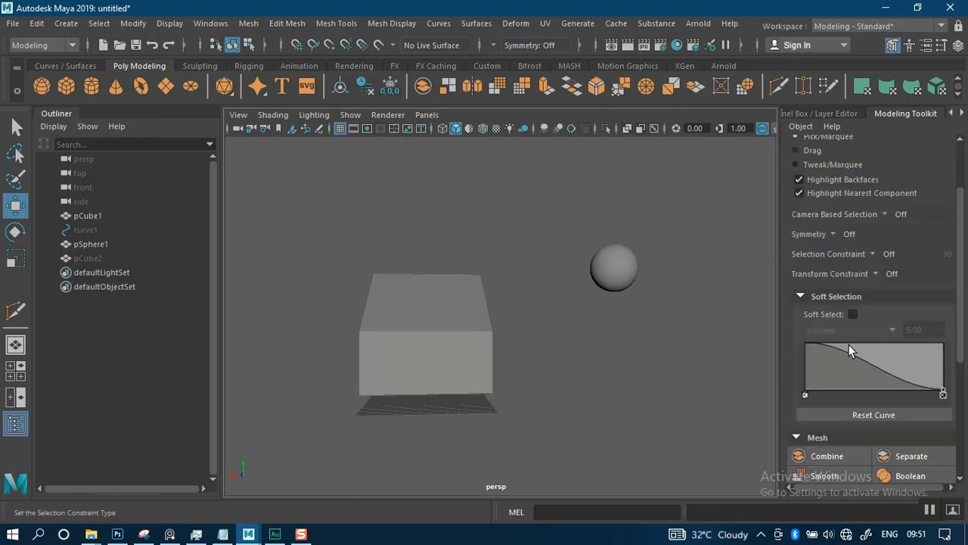
pyautogui.click(799, 298)
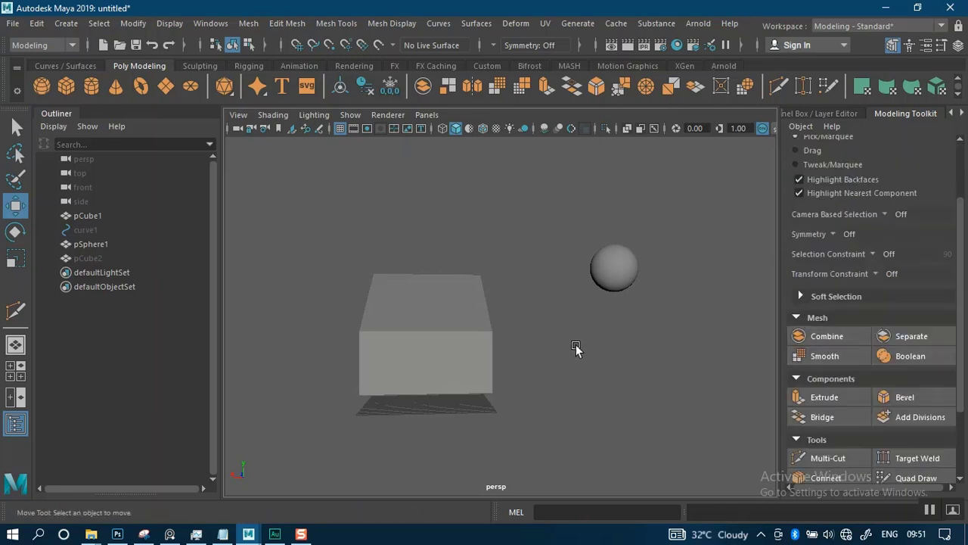
pyautogui.keyDown('alt'); pyautogui.moveTo(578, 350); pyautogui.dragTo(565, 398); pyautogui.keyUp('alt')
pyautogui.click(447, 344)
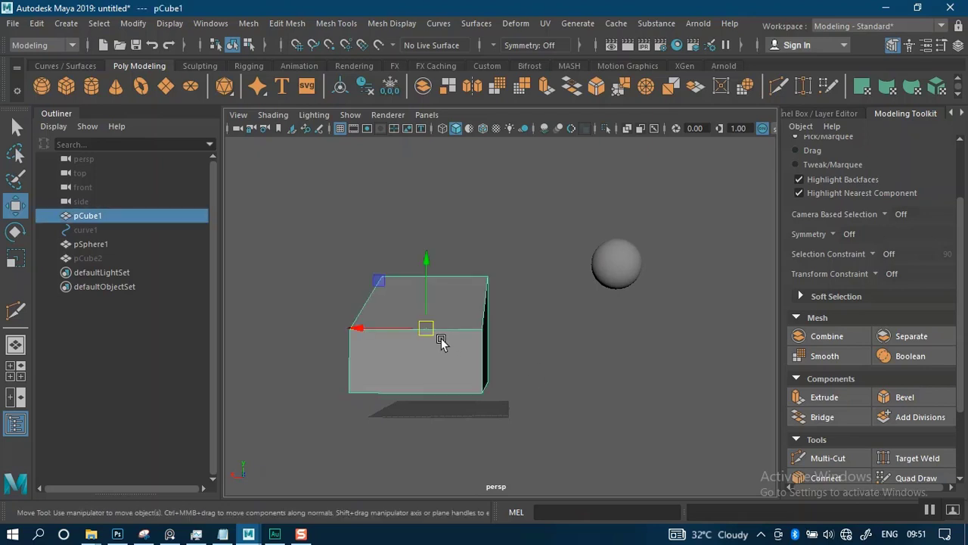
pyautogui.keyDown('shift'); pyautogui.click(615, 265); pyautogui.keyUp('shift')
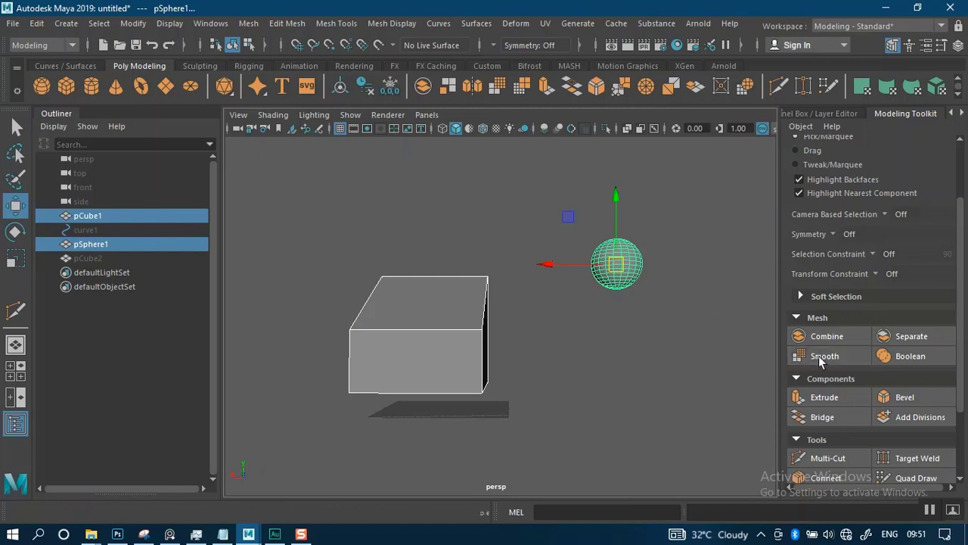
pyautogui.click(827, 336)
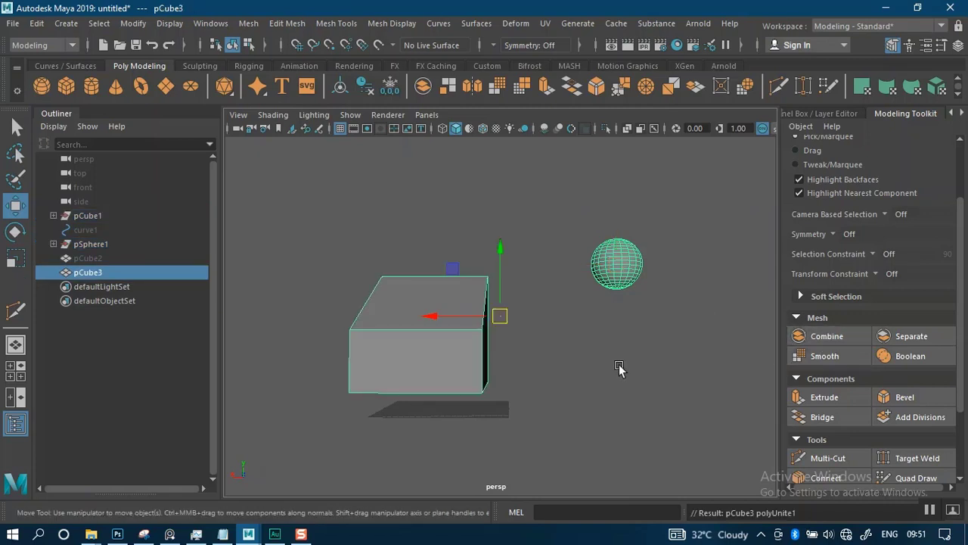
pyautogui.keyDown('alt'); pyautogui.moveTo(618, 364); pyautogui.dragTo(579, 380); pyautogui.keyUp('alt')
pyautogui.click(579, 381)
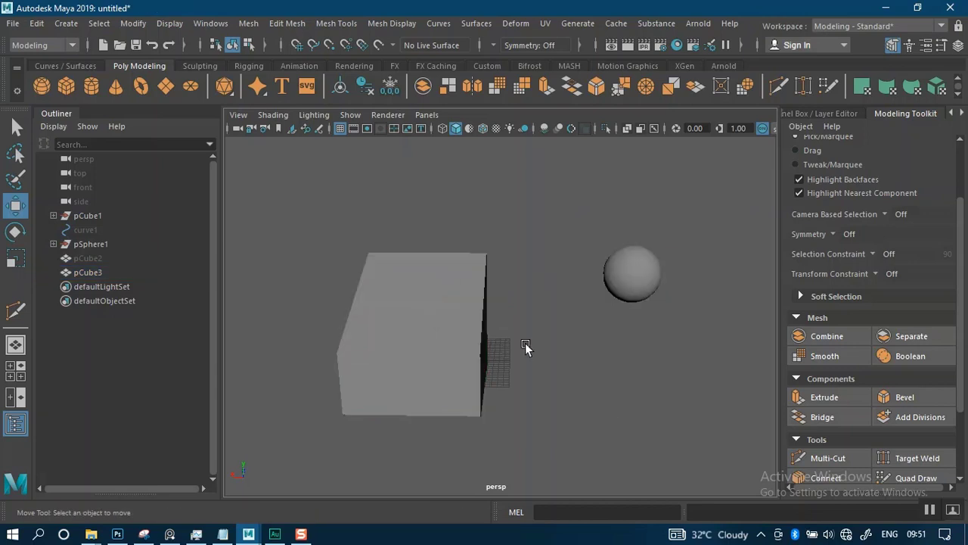
# Step: Check the leftover pCube1 group and delete the construction history of the combined mesh pCube3
pyautogui.click(458, 316)
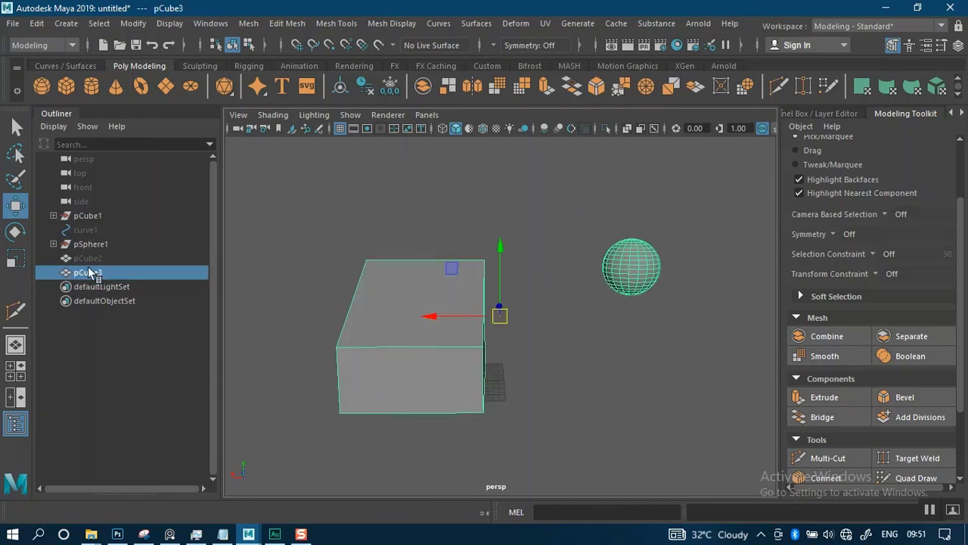
pyautogui.click(87, 215)
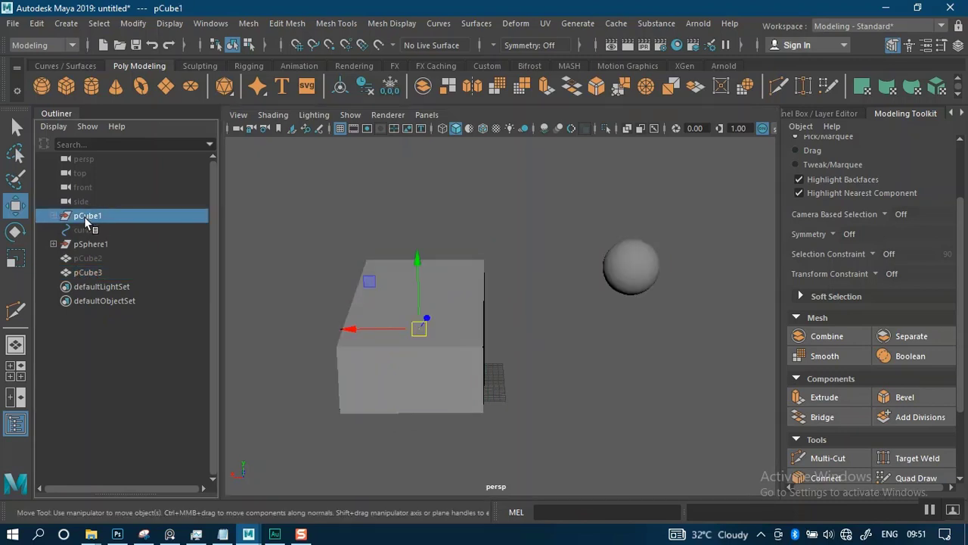
pyautogui.click(52, 218)
pyautogui.click(53, 217)
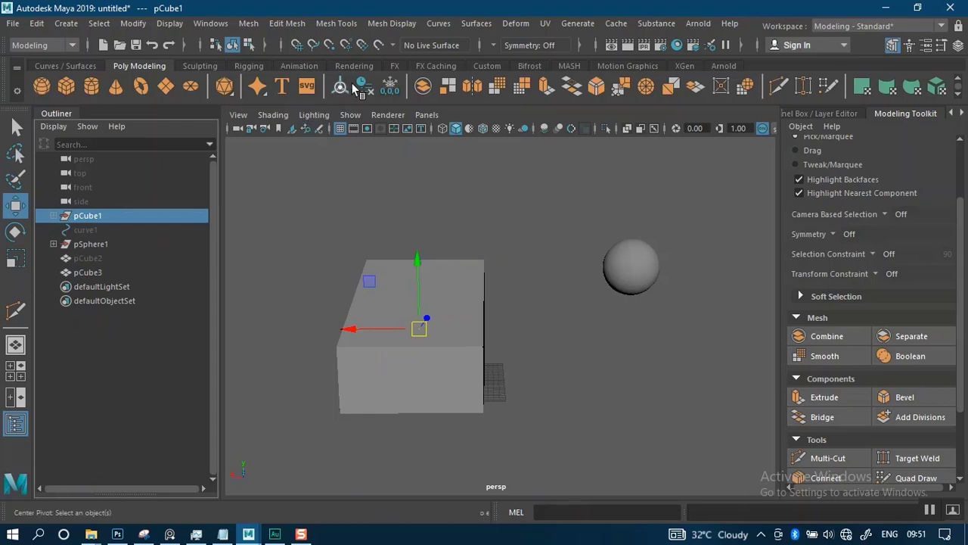
pyautogui.click(438, 387)
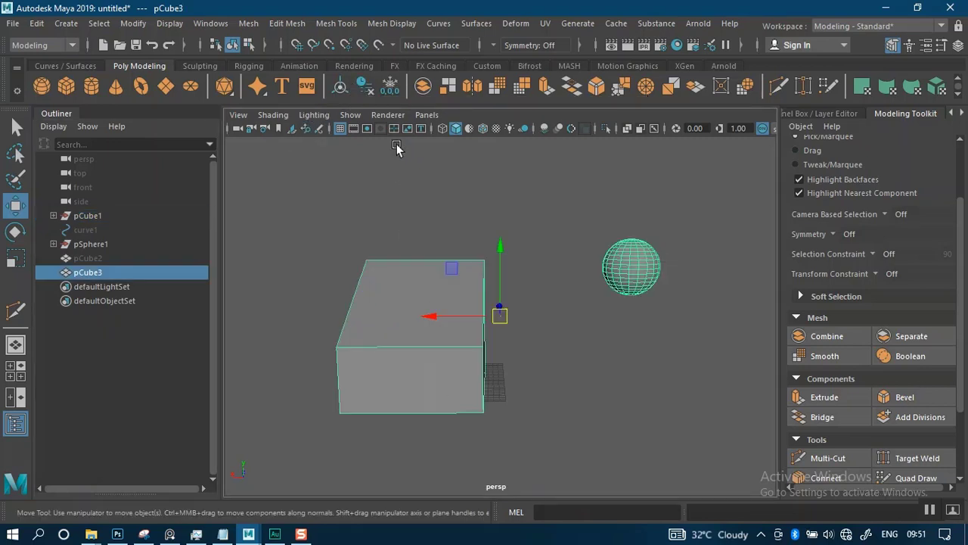
pyautogui.click(366, 87)
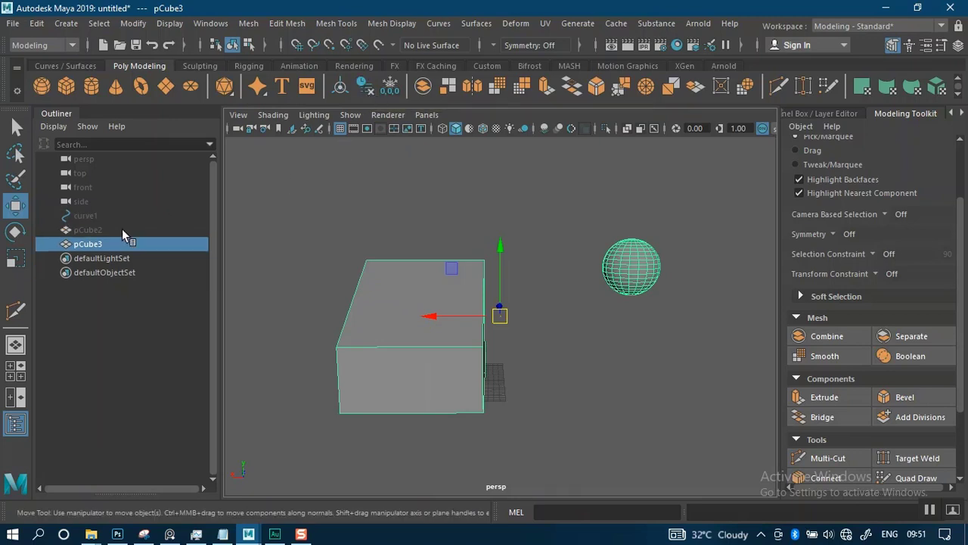
pyautogui.moveTo(484, 333)
pyautogui.keyDown('alt'); pyautogui.mouseDown()
pyautogui.moveTo(428, 307)
pyautogui.moveTo(484, 322)
pyautogui.mouseUp(); pyautogui.keyUp('alt')
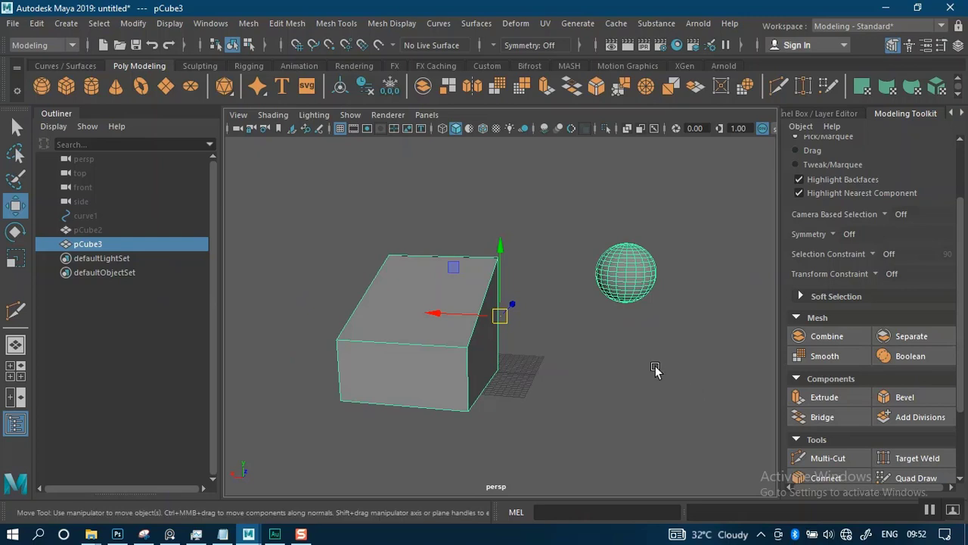
pyautogui.keyDown('alt'); pyautogui.moveTo(655, 368); pyautogui.dragTo(694, 374); pyautogui.keyUp('alt')
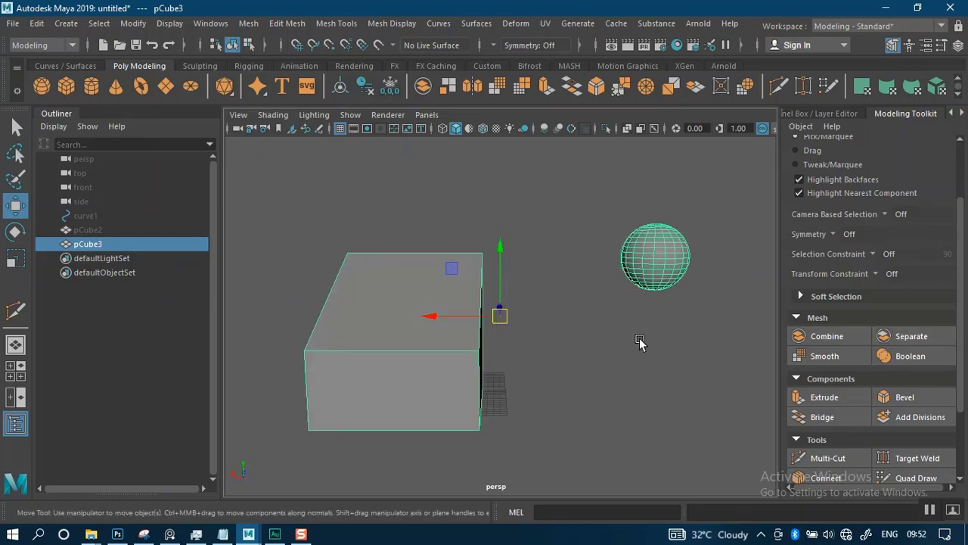
# Step: Separate the combined mesh pCube3 into its individual pieces
pyautogui.keyDown('alt'); pyautogui.moveTo(639, 343); pyautogui.dragTo(535, 307, button='right'); pyautogui.keyUp('alt')
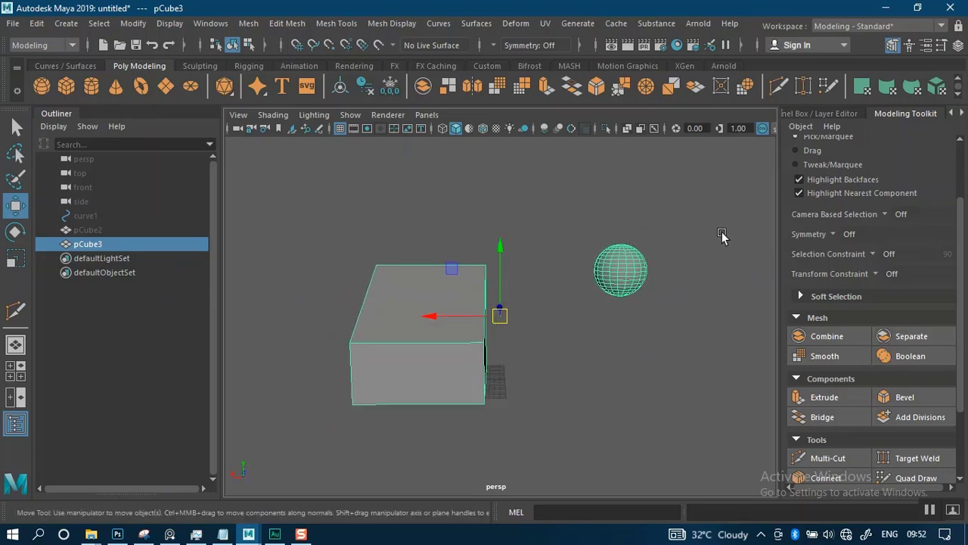
pyautogui.keyDown('alt'); pyautogui.moveTo(601, 343); pyautogui.dragTo(567, 337); pyautogui.keyUp('alt')
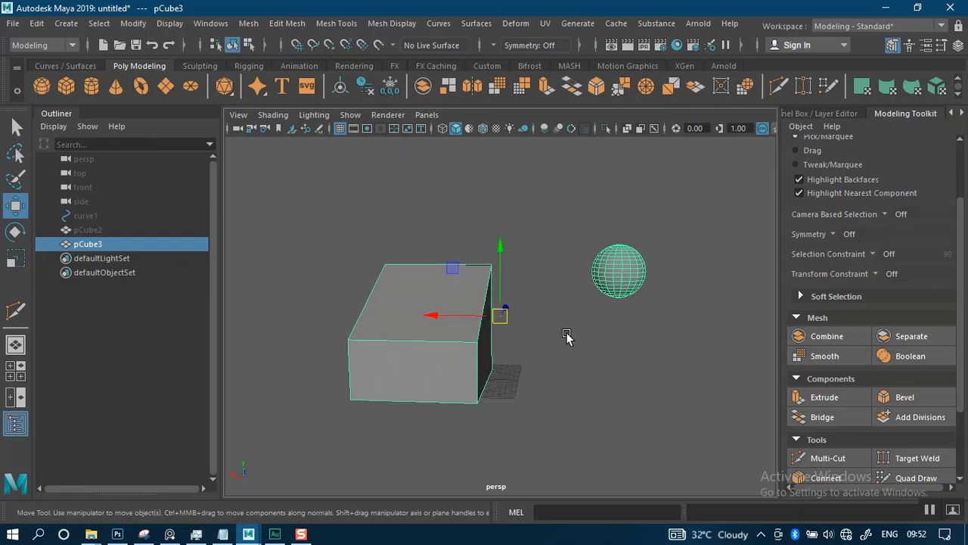
pyautogui.click(913, 342)
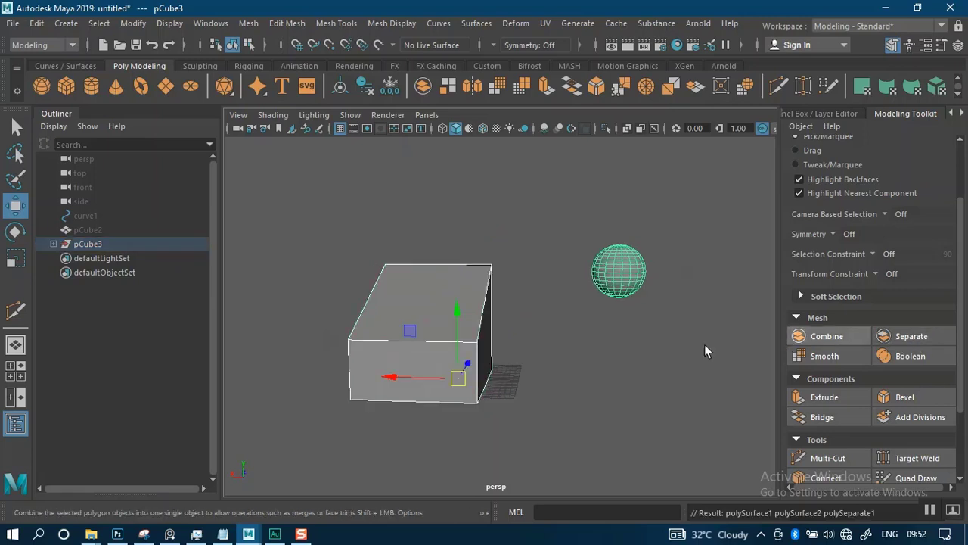
# Step: Expand the pCube3 group and select polySurface1 and polySurface2 in turn to check the separated pieces
pyautogui.click(54, 245)
pyautogui.click(90, 269)
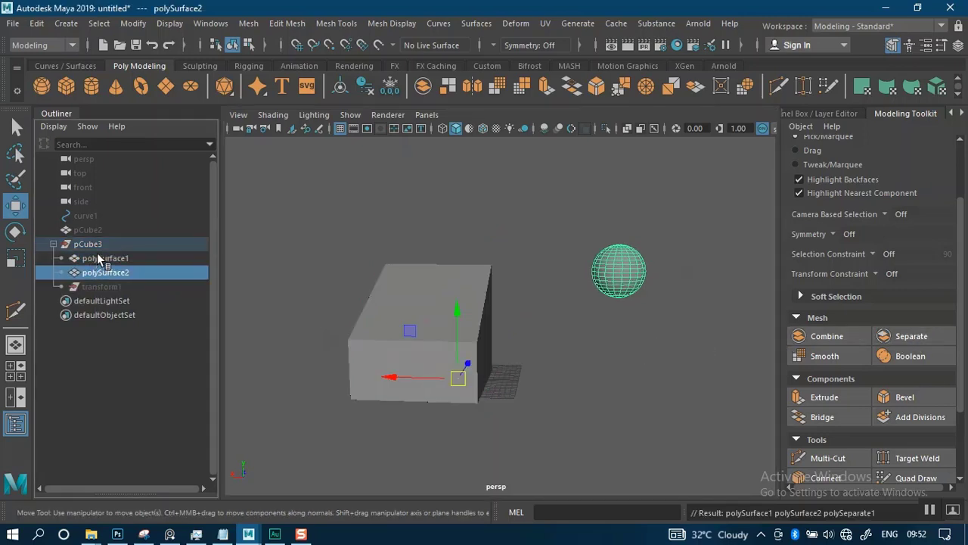
pyautogui.click(97, 256)
pyautogui.click(104, 270)
pyautogui.click(103, 259)
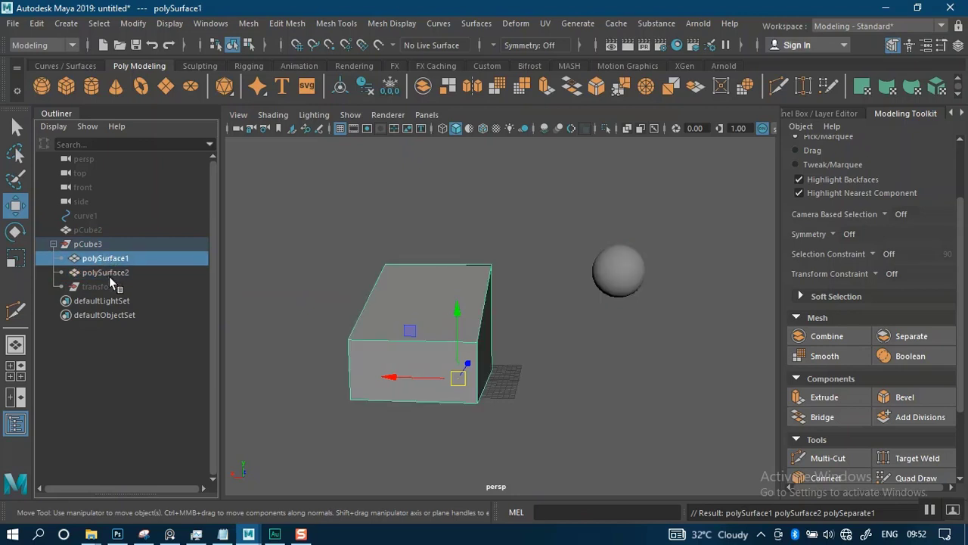
pyautogui.click(109, 273)
pyautogui.scroll(2, 593, 348)
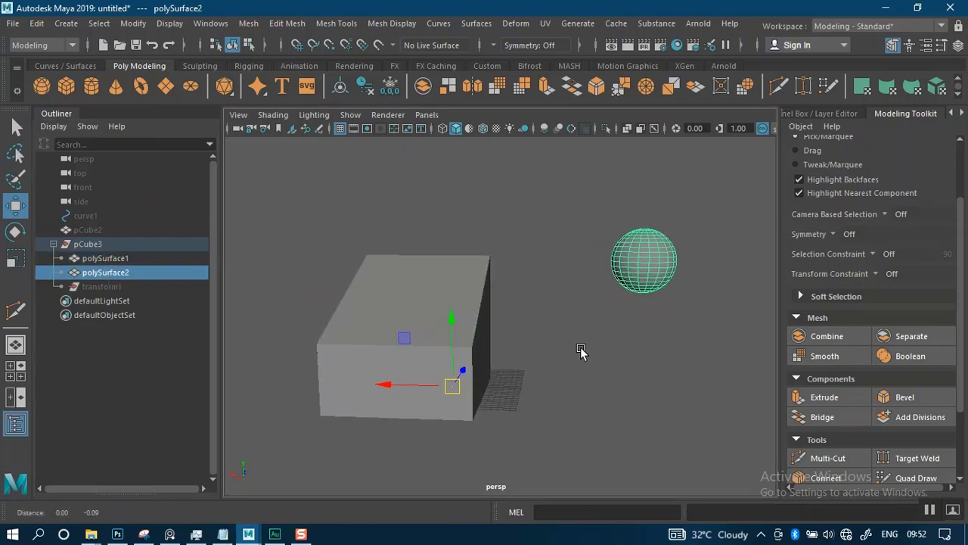
# Step: Select the box polySurface1, toggle its smooth mesh preview on and off, and leave it in the unsmoothed display
pyautogui.keyDown('alt'); pyautogui.moveTo(580, 353); pyautogui.dragTo(469, 295); pyautogui.keyUp('alt')
pyautogui.click(454, 283)
pyautogui.keyDown('alt'); pyautogui.moveTo(562, 329); pyautogui.dragTo(587, 345); pyautogui.keyUp('alt')
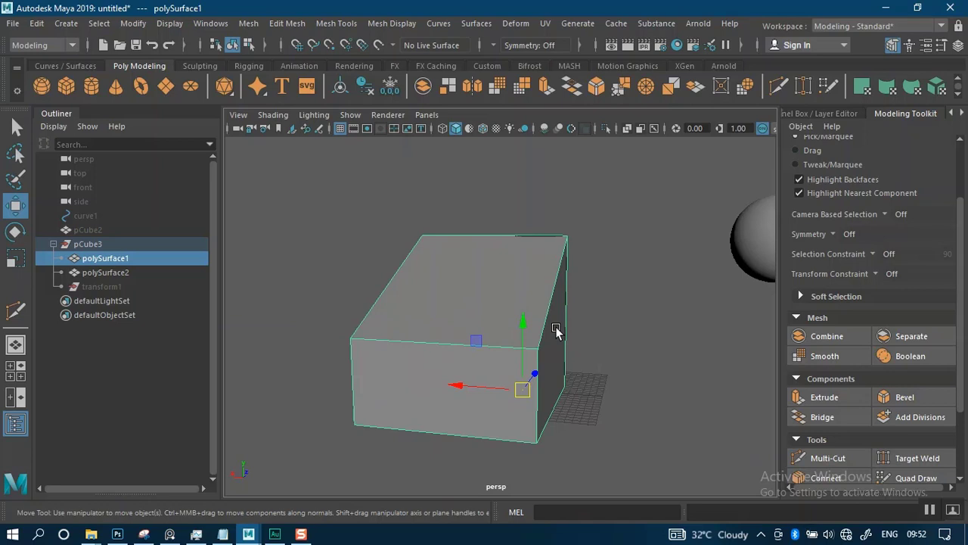
pyautogui.press('3')
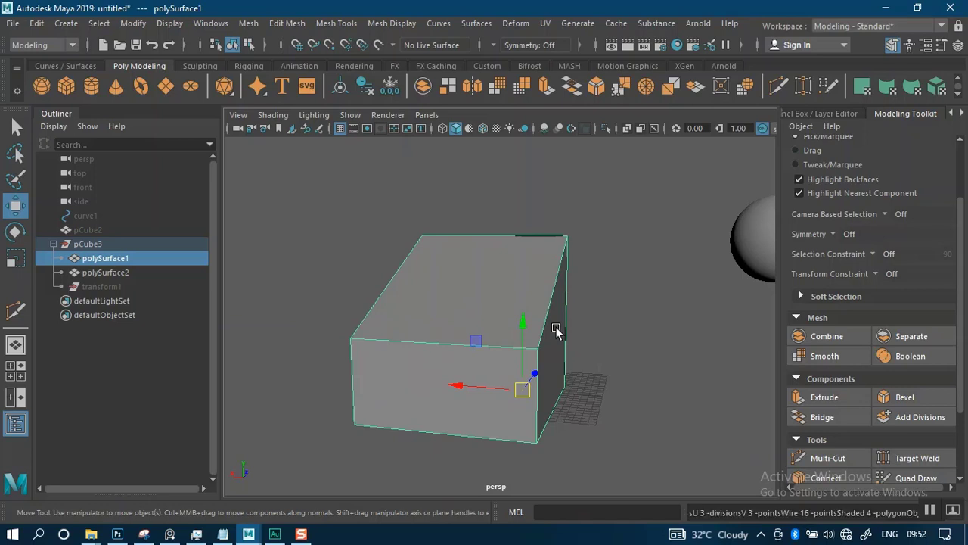
pyautogui.keyDown('alt'); pyautogui.moveTo(595, 309); pyautogui.dragTo(536, 335); pyautogui.keyUp('alt')
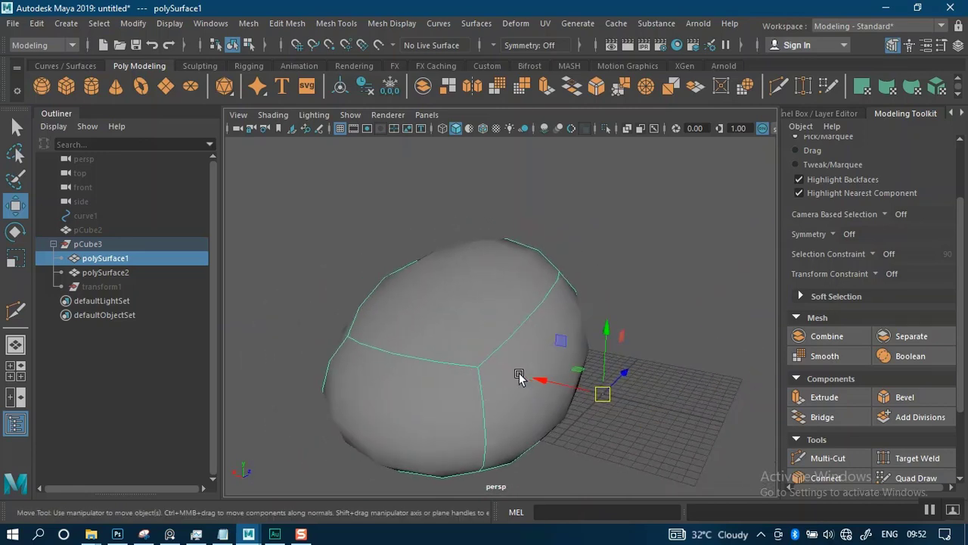
pyautogui.keyDown('alt'); pyautogui.moveTo(518, 379); pyautogui.dragTo(545, 337); pyautogui.keyUp('alt')
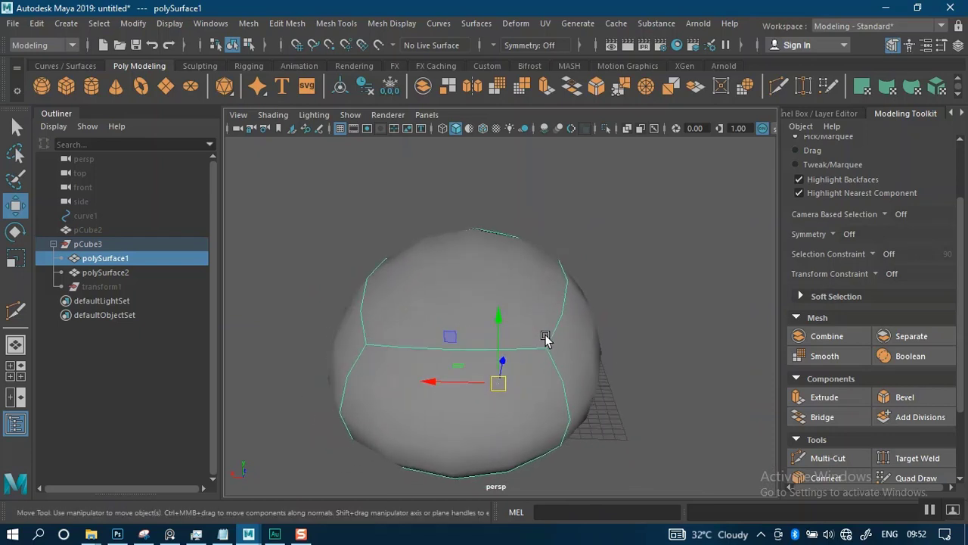
pyautogui.press('1')
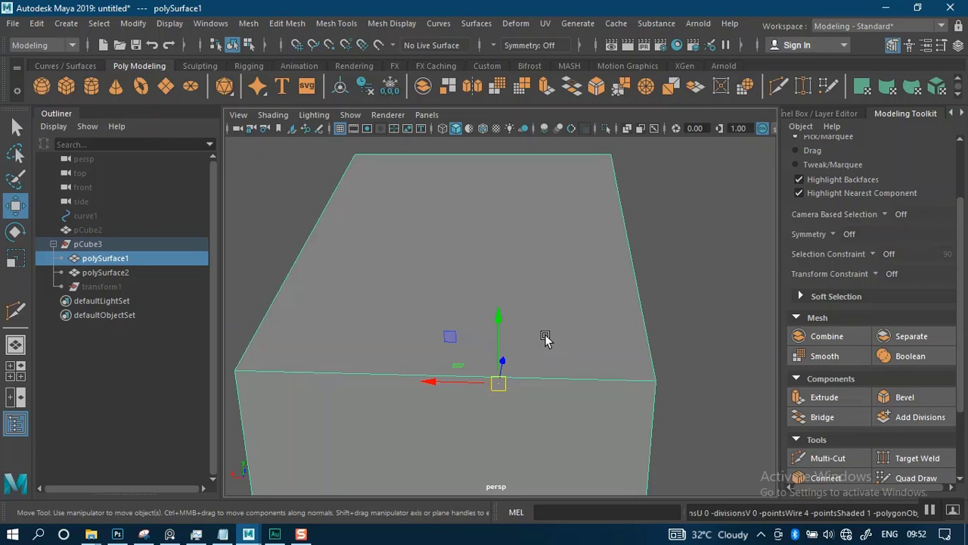
pyautogui.press('3')
pyautogui.press('1')
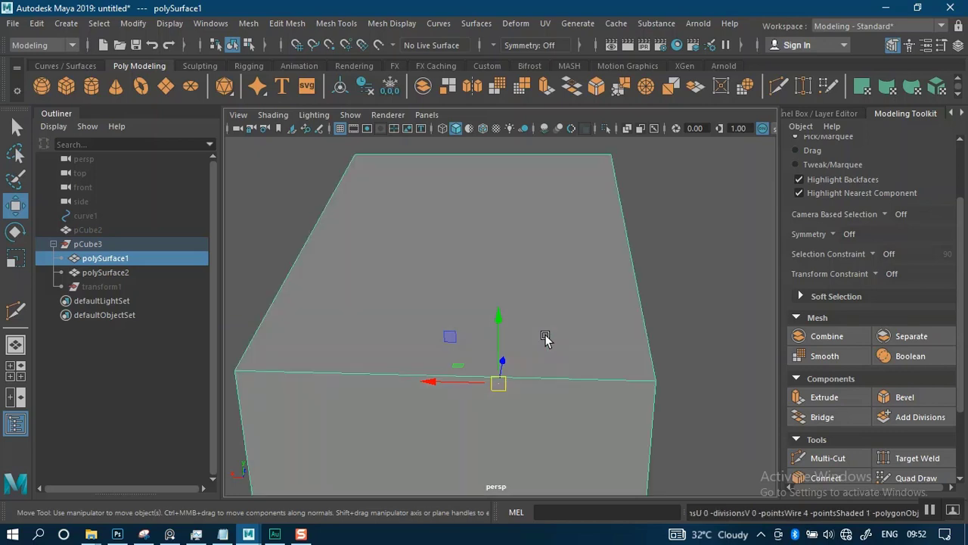
pyautogui.scroll(-3, 611, 387)
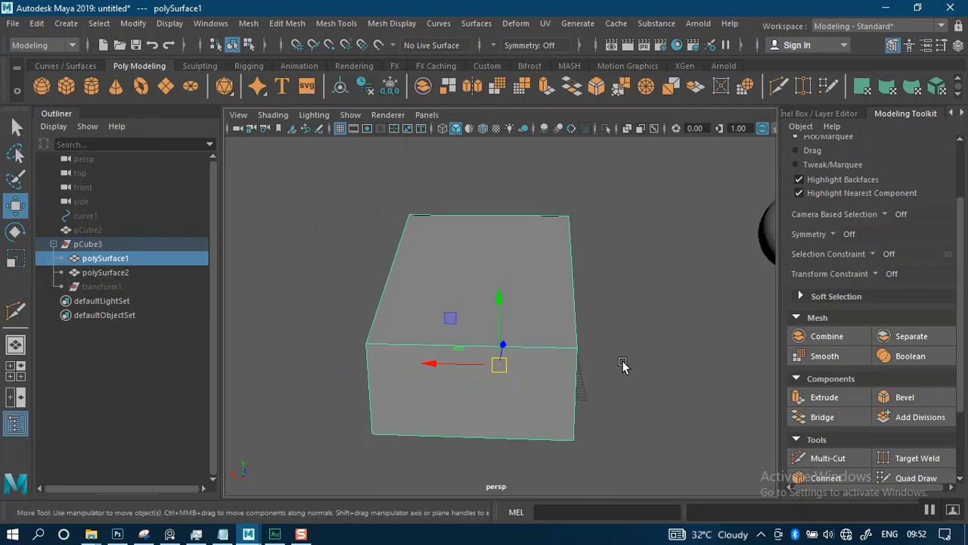
# Step: Reselect the box polySurface1, apply the Smooth command to it, and inspect the result
pyautogui.keyDown('alt'); pyautogui.moveTo(623, 365); pyautogui.dragTo(643, 345); pyautogui.keyUp('alt')
pyautogui.click(642, 346)
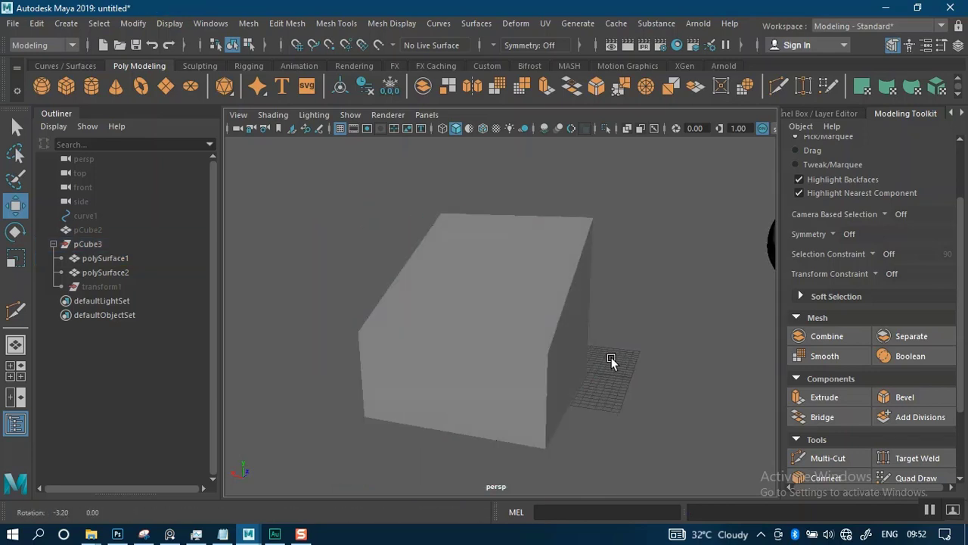
pyautogui.click(523, 360)
pyautogui.moveTo(557, 380)
pyautogui.keyDown('alt'); pyautogui.mouseDown(button='right')
pyautogui.moveTo(547, 370)
pyautogui.moveTo(546, 386)
pyautogui.mouseUp(button='right'); pyautogui.keyUp('alt')
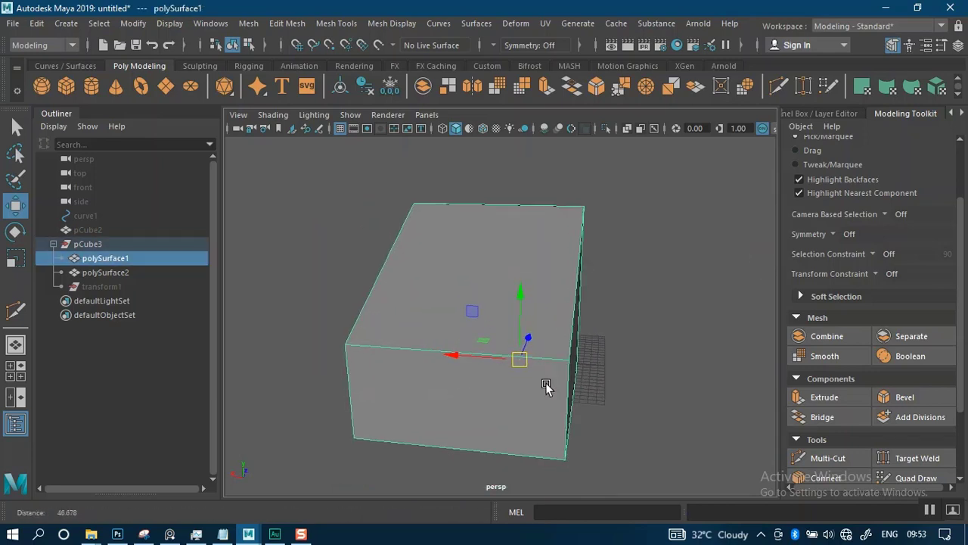
pyautogui.keyDown('alt'); pyautogui.moveTo(546, 386); pyautogui.dragTo(557, 346); pyautogui.keyUp('alt')
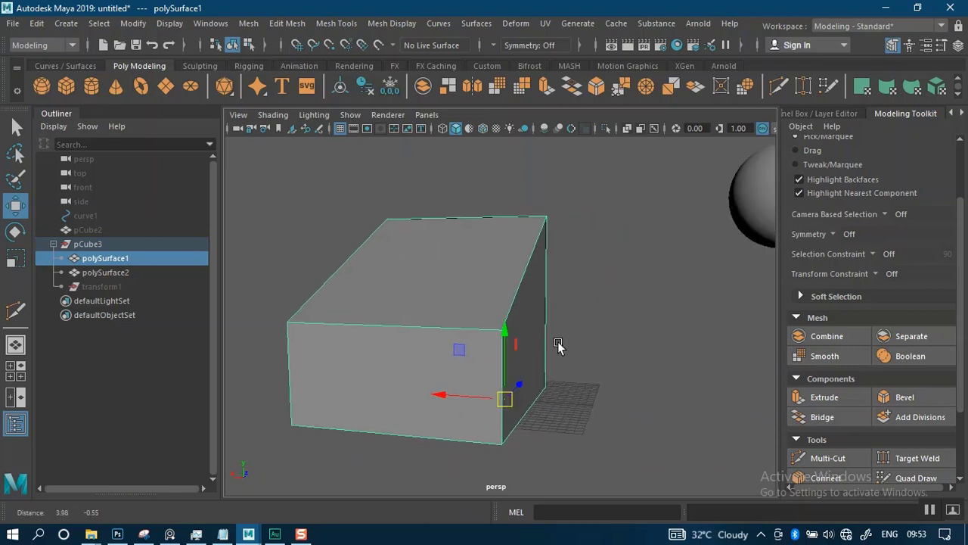
pyautogui.click(823, 358)
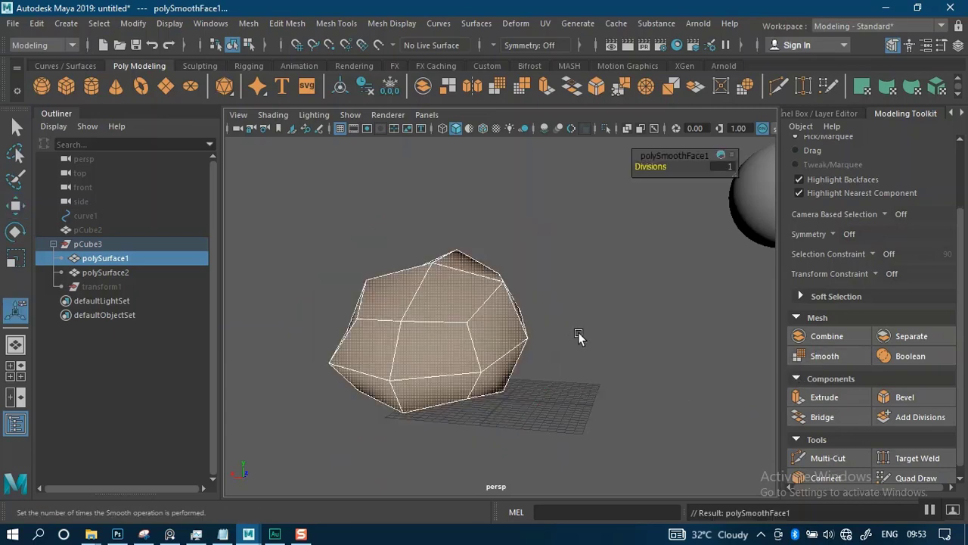
pyautogui.keyDown('alt'); pyautogui.moveTo(579, 338); pyautogui.dragTo(529, 328); pyautogui.keyUp('alt')
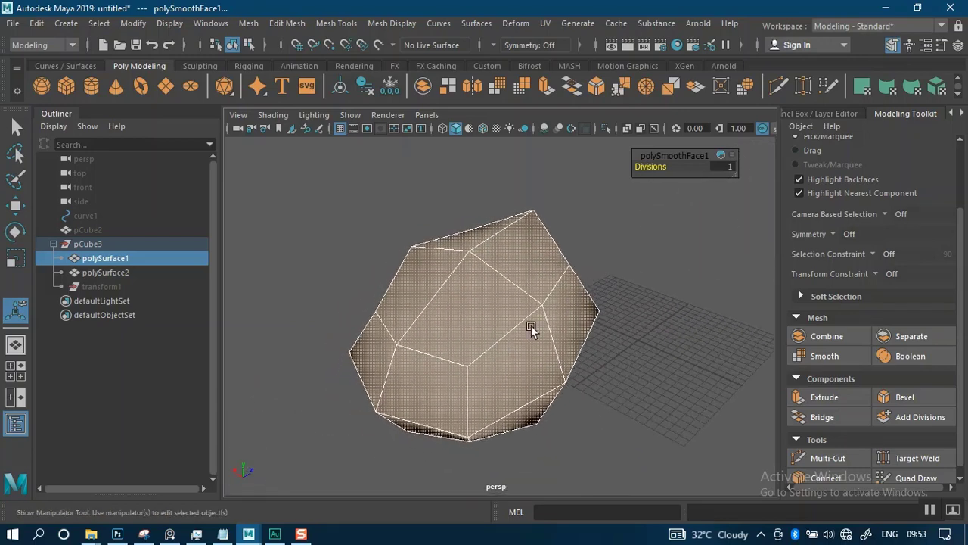
# Step: Set the Smooth operation's Divisions to 4 and inspect the box
pyautogui.click(725, 167)
pyautogui.write('4')
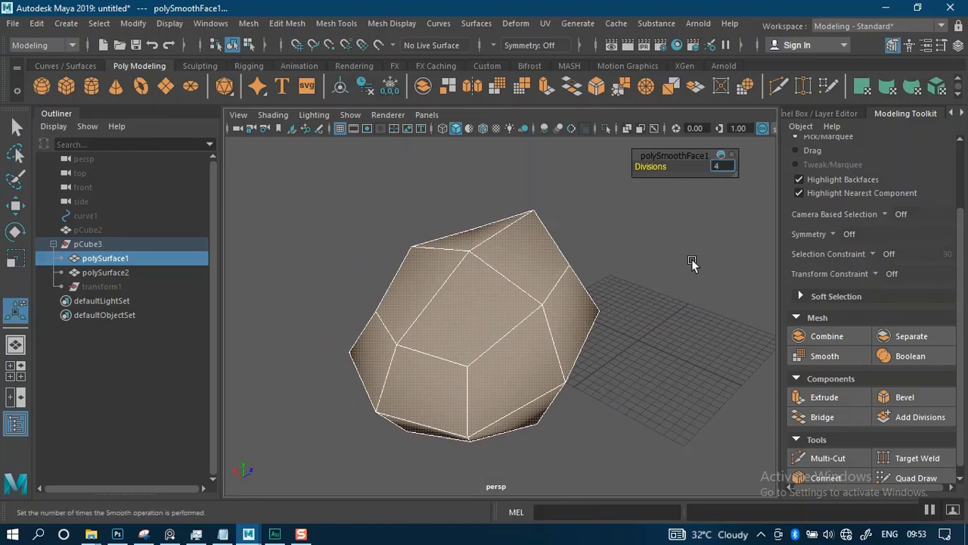
pyautogui.press('Return')
pyautogui.moveTo(622, 328)
pyautogui.keyDown('alt'); pyautogui.mouseDown()
pyautogui.moveTo(661, 320)
pyautogui.moveTo(643, 299)
pyautogui.moveTo(590, 325)
pyautogui.moveTo(521, 311)
pyautogui.mouseUp(); pyautogui.keyUp('alt')
pyautogui.click(640, 295)
pyautogui.click(521, 311)
pyautogui.moveTo(579, 324)
pyautogui.keyDown('alt'); pyautogui.mouseDown()
pyautogui.moveTo(577, 362)
pyautogui.moveTo(553, 359)
pyautogui.moveTo(627, 354)
pyautogui.moveTo(575, 353)
pyautogui.mouseUp(); pyautogui.keyUp('alt')
# Step: Undo the division change and the Smooth operation on the box
pyautogui.hotkey('ctrl', 'z')
pyautogui.hotkey('ctrl', 'z')
pyautogui.hotkey('ctrl', 'z')
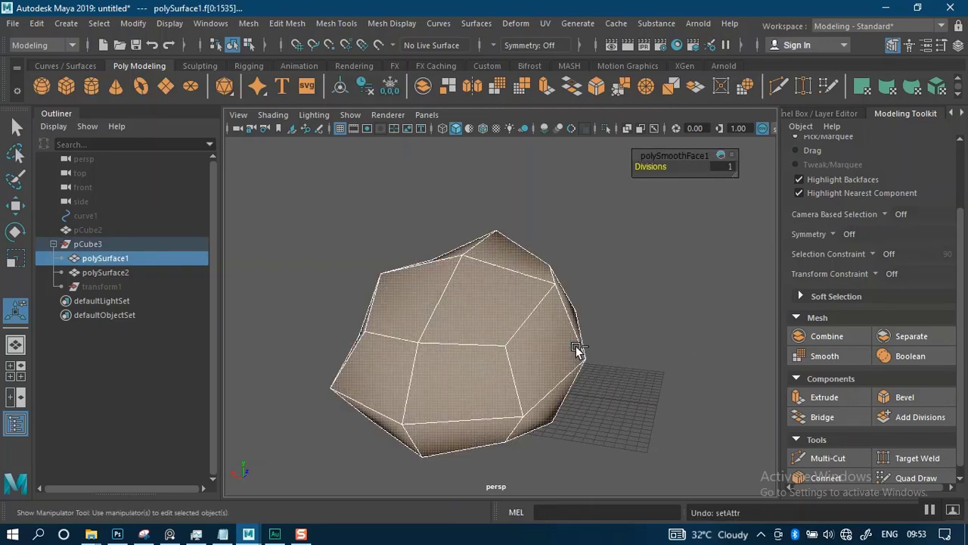
pyautogui.hotkey('ctrl', 'z')
pyautogui.keyDown('alt'); pyautogui.moveTo(681, 307); pyautogui.dragTo(653, 323); pyautogui.keyUp('alt')
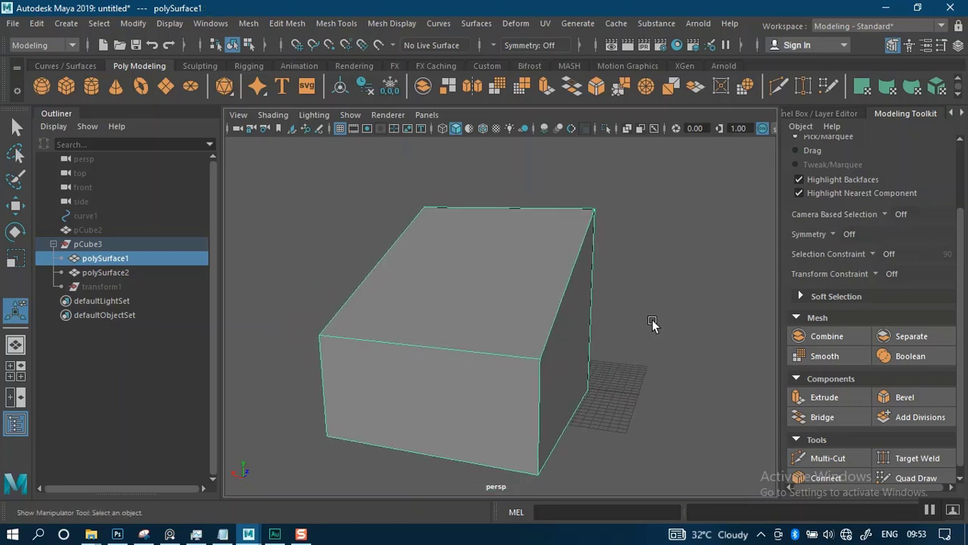
pyautogui.scroll(-3, 645, 329)
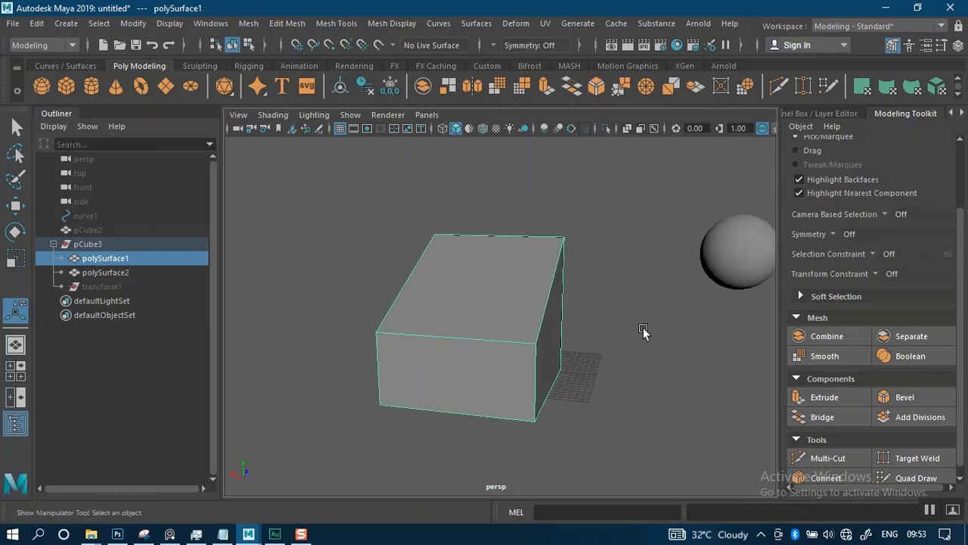
# Step: Select the sphere polySurface2 and center its pivot
pyautogui.click(724, 270)
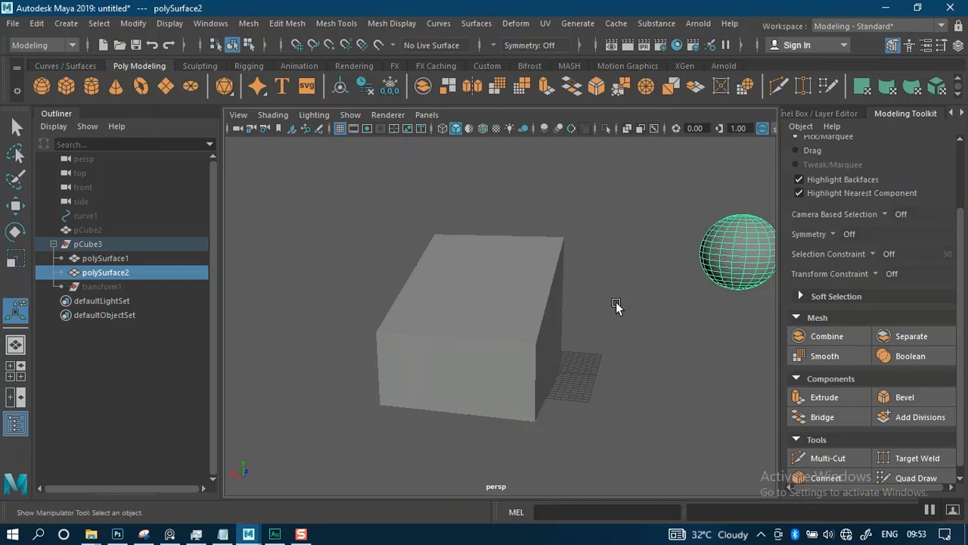
pyautogui.press('w')
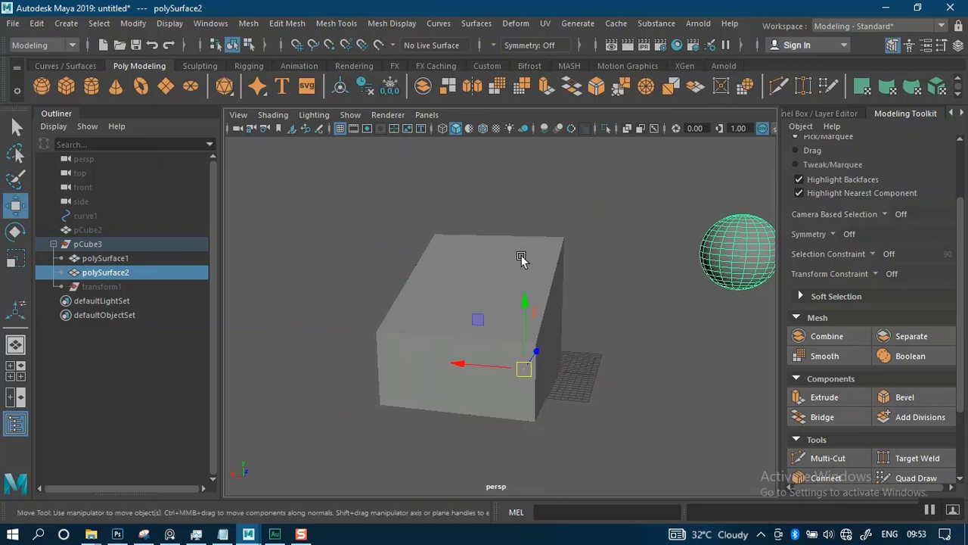
pyautogui.keyDown('alt'); pyautogui.moveTo(582, 398); pyautogui.dragTo(508, 381, button='middle'); pyautogui.keyUp('alt')
pyautogui.keyDown('alt'); pyautogui.moveTo(508, 381); pyautogui.dragTo(524, 381); pyautogui.keyUp('alt')
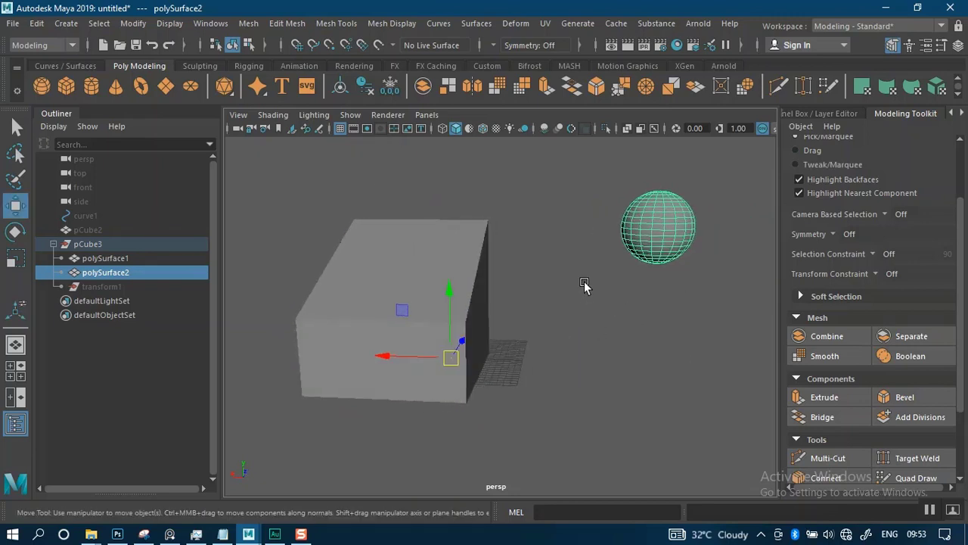
pyautogui.click(341, 89)
pyautogui.keyDown('alt'); pyautogui.moveTo(580, 299); pyautogui.dragTo(537, 324); pyautogui.keyUp('alt')
pyautogui.keyDown('alt'); pyautogui.moveTo(537, 320); pyautogui.dragTo(549, 434, button='right'); pyautogui.keyUp('alt')
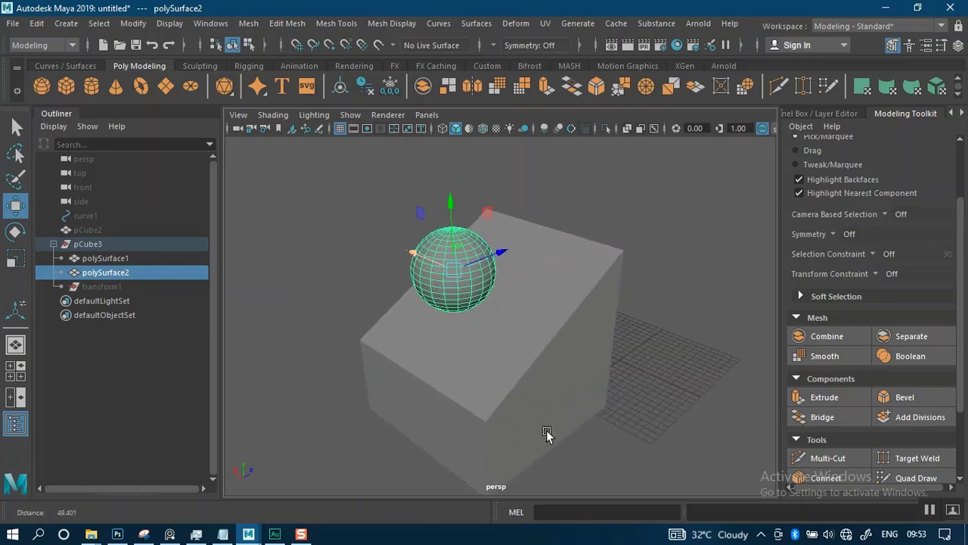
# Step: Move the sphere onto the top of the box and scale it up uniformly
pyautogui.keyDown('alt'); pyautogui.moveTo(549, 434); pyautogui.dragTo(466, 294); pyautogui.keyUp('alt')
pyautogui.moveTo(444, 236); pyautogui.dragTo(595, 349)
pyautogui.press('r')
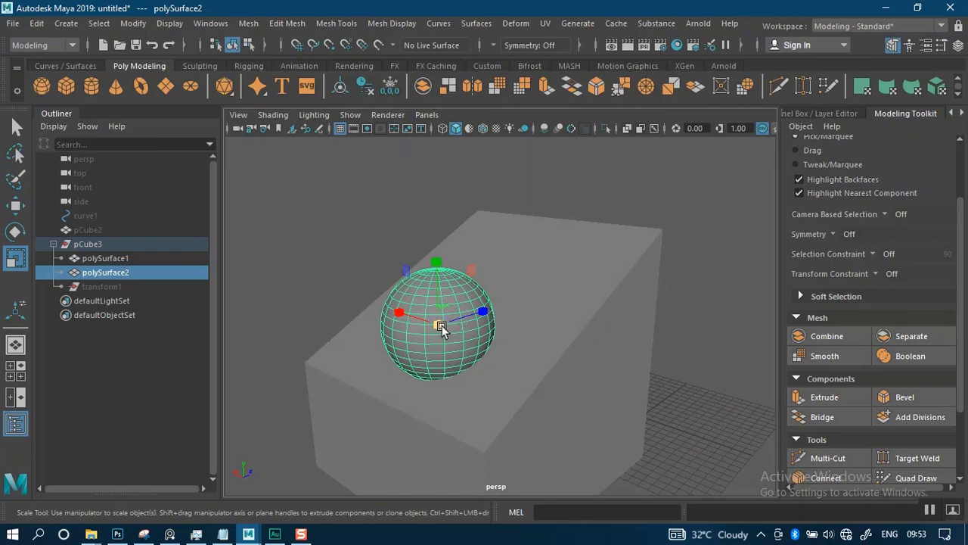
pyautogui.moveTo(439, 324); pyautogui.dragTo(496, 344)
pyautogui.press('w')
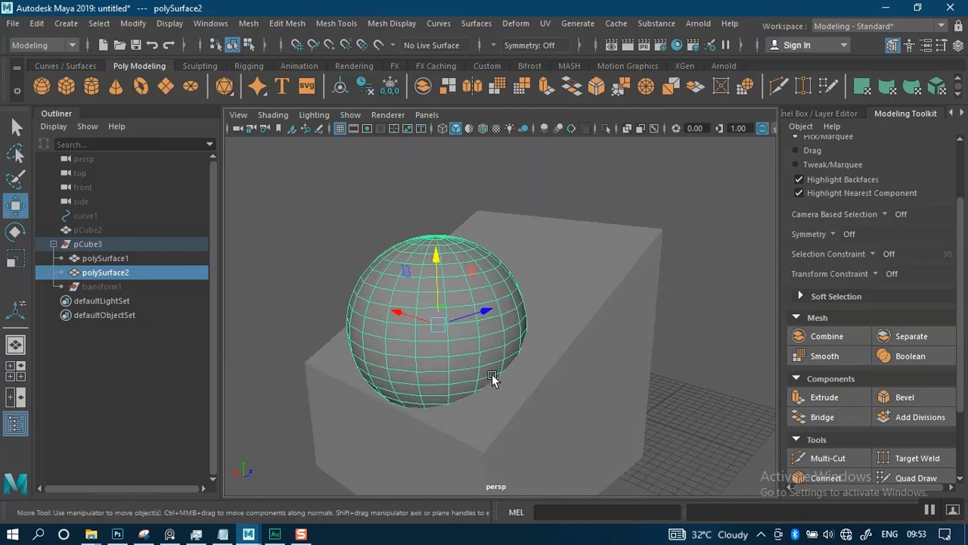
# Step: Adjust the sphere's position so it sits partly sunk into the middle of the box's top face
pyautogui.keyDown('alt'); pyautogui.moveTo(493, 381); pyautogui.dragTo(497, 292); pyautogui.keyUp('alt')
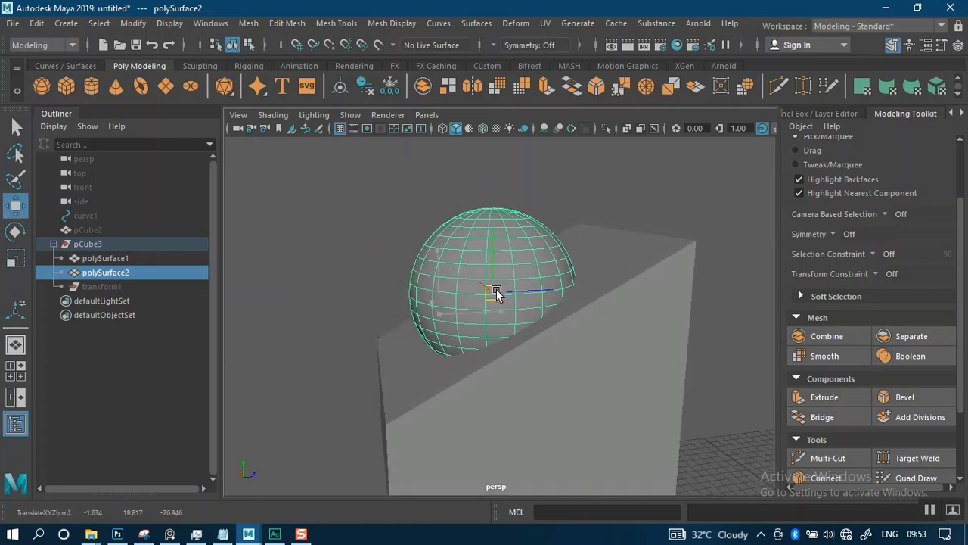
pyautogui.keyDown('alt'); pyautogui.moveTo(557, 328); pyautogui.dragTo(638, 281); pyautogui.keyUp('alt')
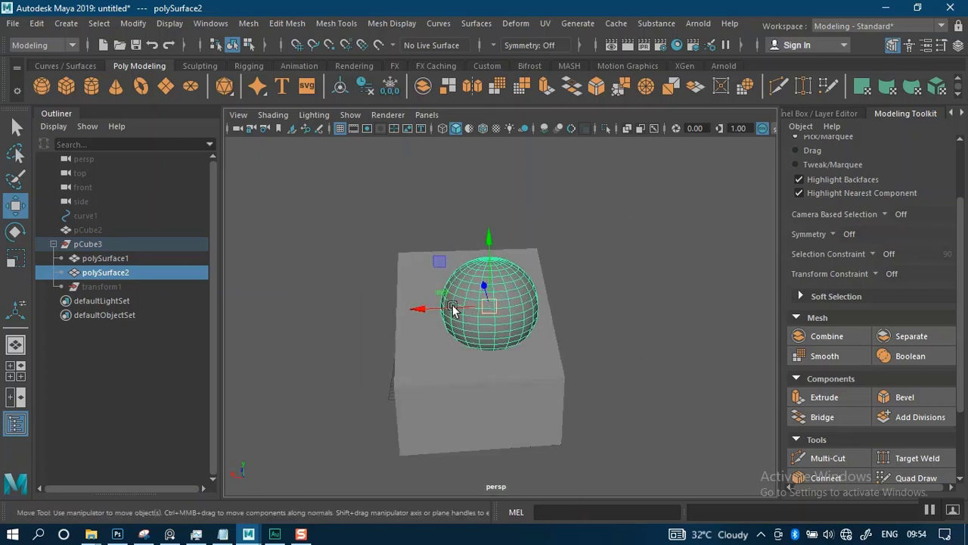
pyautogui.moveTo(425, 304); pyautogui.dragTo(412, 305)
pyautogui.keyDown('alt'); pyautogui.moveTo(611, 320); pyautogui.dragTo(522, 281); pyautogui.keyUp('alt')
# Step: Duplicate the box and sphere together, move the copies aside along the X axis, and clear the selection
pyautogui.moveTo(451, 333); pyautogui.dragTo(582, 442)
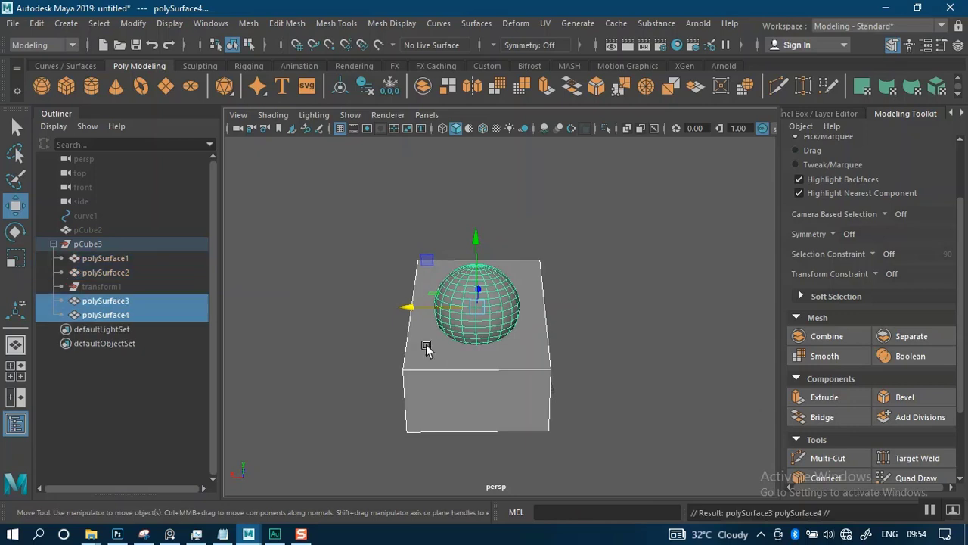
pyautogui.moveTo(404, 307); pyautogui.dragTo(679, 300)
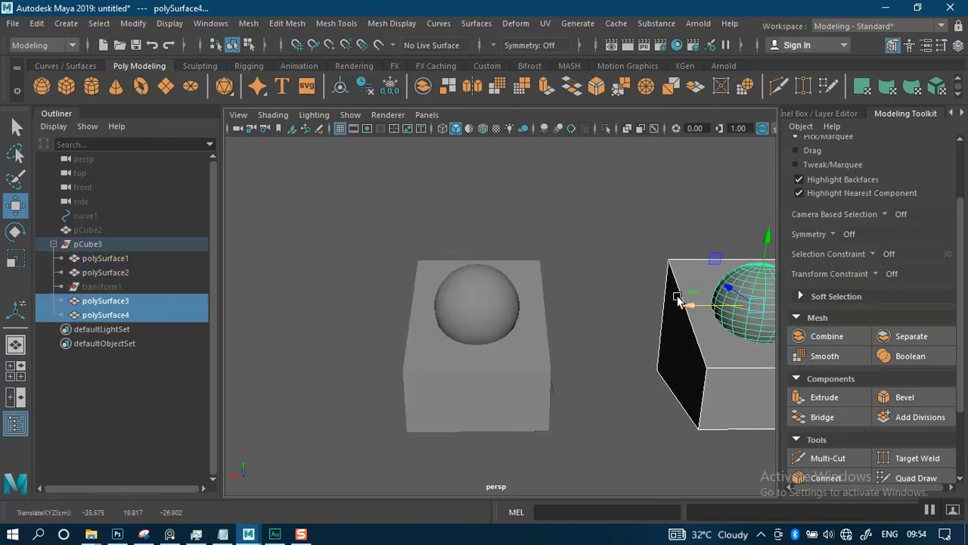
pyautogui.click(582, 217)
# Step: Select the original box, add the sphere on its top to the selection, and combine them with a Boolean union
pyautogui.click(507, 379)
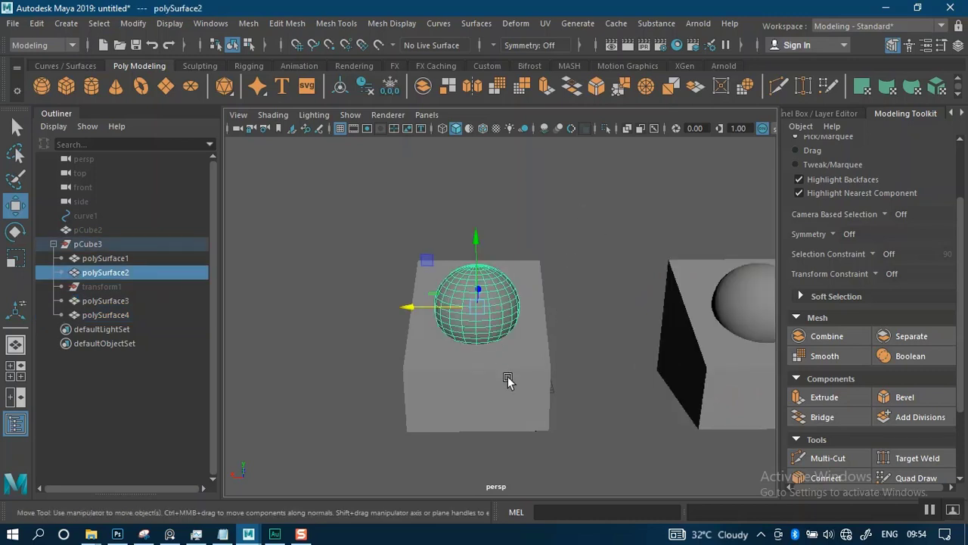
pyautogui.moveTo(605, 359)
pyautogui.keyDown('alt'); pyautogui.mouseDown()
pyautogui.moveTo(587, 351)
pyautogui.moveTo(602, 347)
pyautogui.mouseUp(); pyautogui.keyUp('alt')
pyautogui.click(597, 336)
pyautogui.keyDown('alt'); pyautogui.moveTo(582, 331); pyautogui.dragTo(523, 299); pyautogui.keyUp('alt')
pyautogui.click(479, 378)
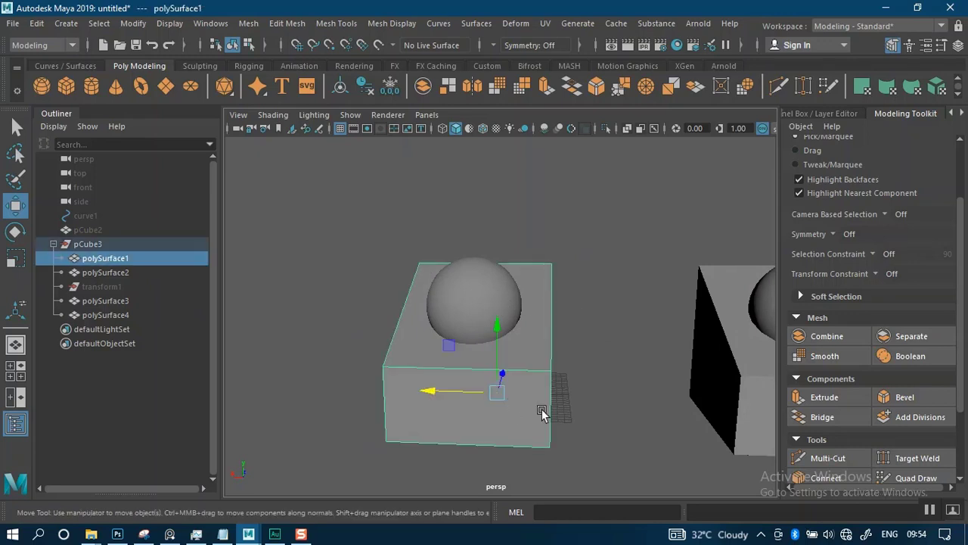
pyautogui.keyDown('shift'); pyautogui.click(475, 288); pyautogui.keyUp('shift')
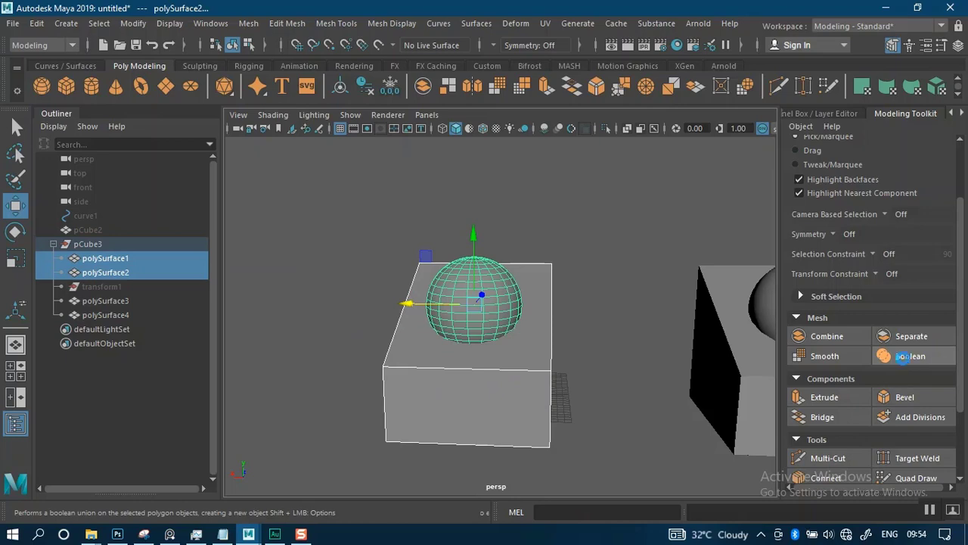
pyautogui.click(903, 357)
pyautogui.keyDown('alt'); pyautogui.moveTo(598, 316); pyautogui.dragTo(622, 312); pyautogui.keyUp('alt')
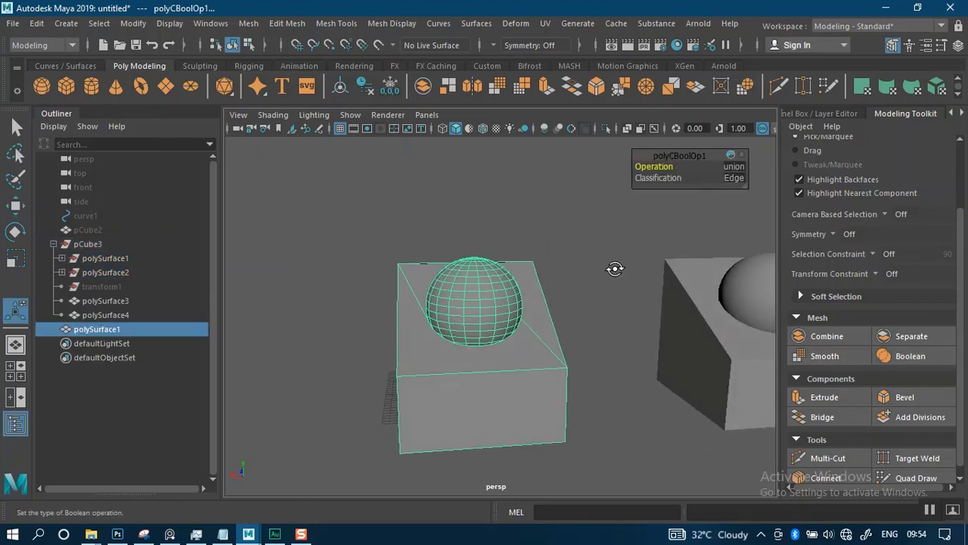
pyautogui.keyDown('alt'); pyautogui.moveTo(616, 270); pyautogui.dragTo(590, 283); pyautogui.keyUp('alt')
# Step: Try the difference and intersection operations on the Boolean of the box and sphere
pyautogui.click(731, 173)
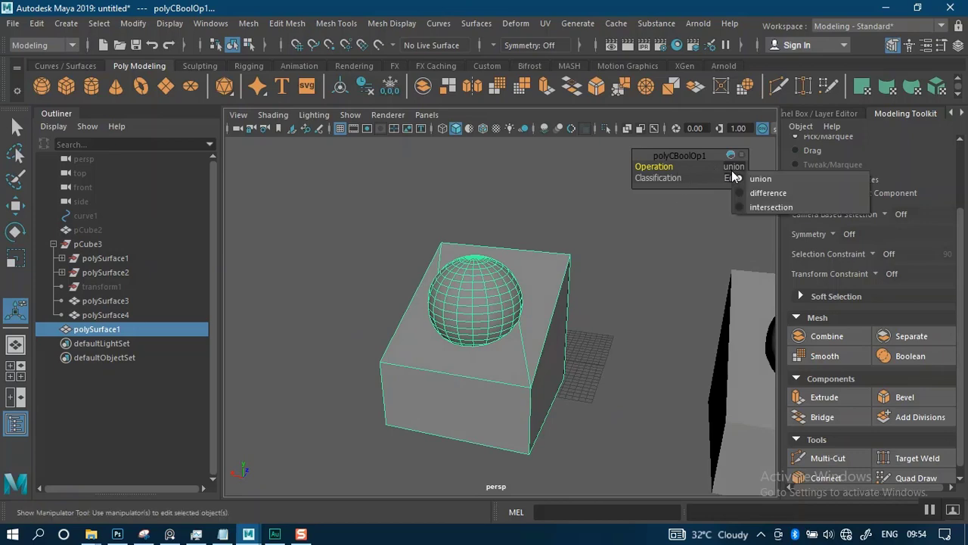
pyautogui.click(737, 191)
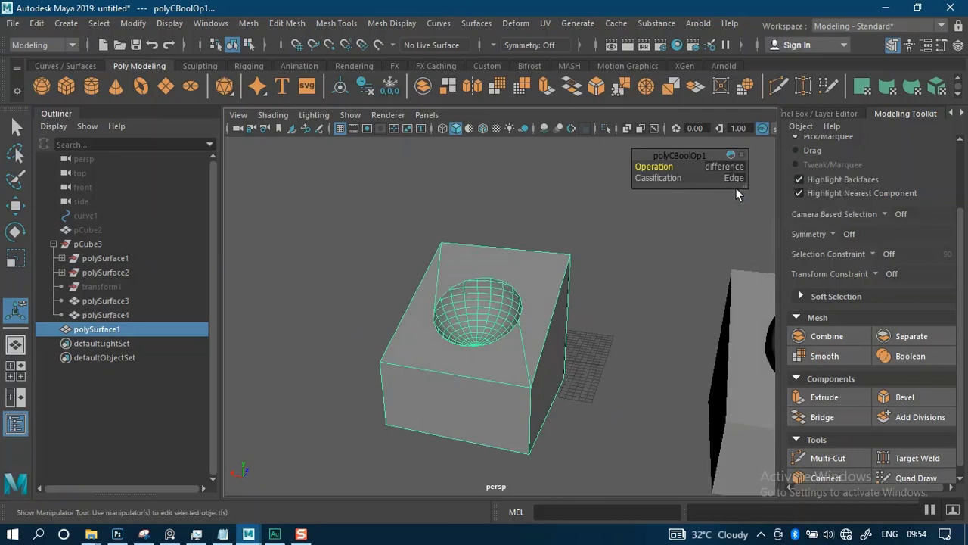
pyautogui.keyDown('alt'); pyautogui.moveTo(635, 313); pyautogui.dragTo(738, 240); pyautogui.keyUp('alt')
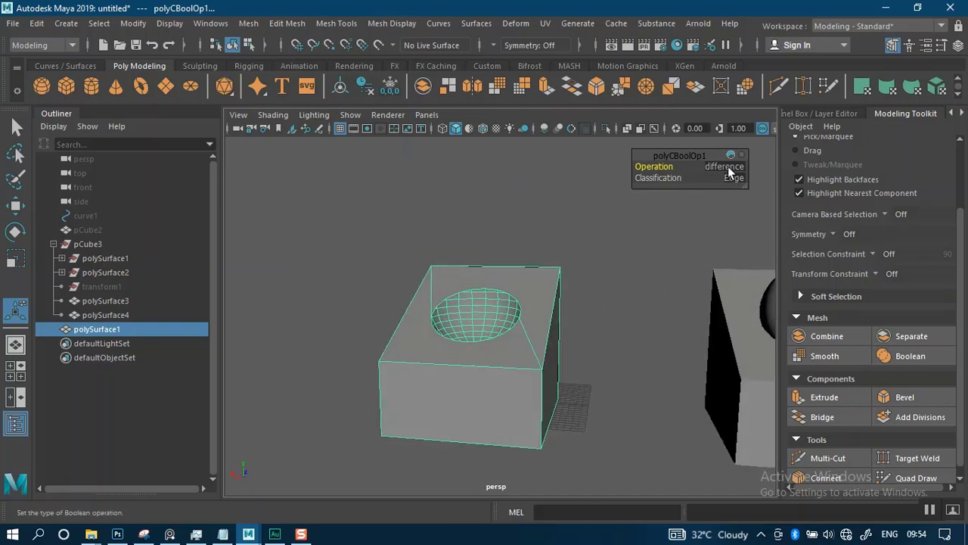
pyautogui.click(727, 166)
pyautogui.click(741, 201)
pyautogui.keyDown('alt'); pyautogui.moveTo(639, 328); pyautogui.dragTo(643, 250); pyautogui.keyUp('alt')
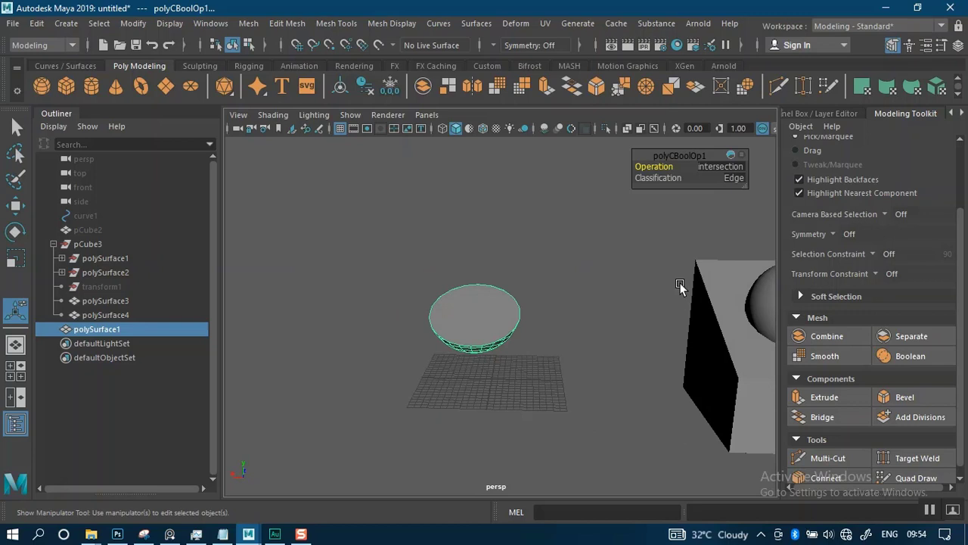
# Step: Set the Boolean operation to difference and its classification to Normal
pyautogui.click(712, 167)
pyautogui.click(722, 190)
pyautogui.click(731, 179)
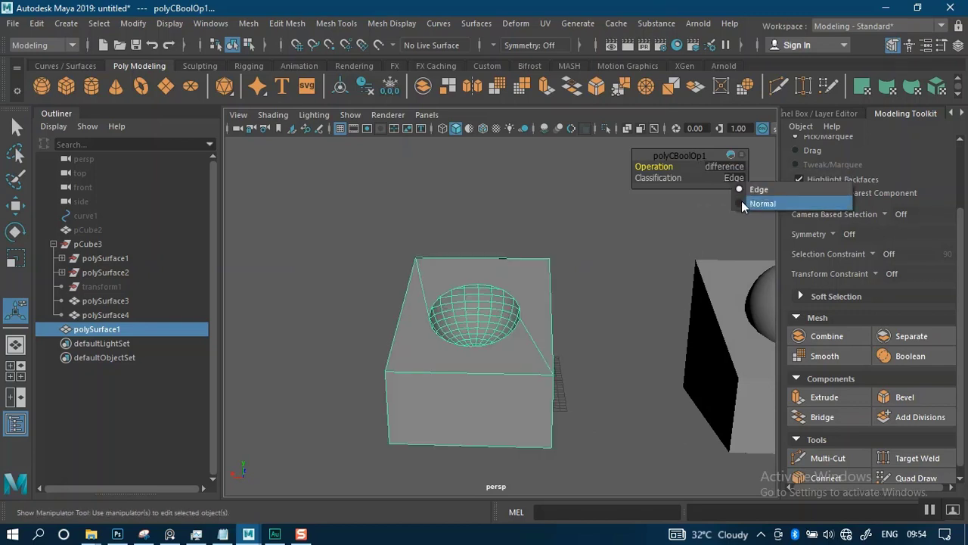
pyautogui.click(742, 201)
pyautogui.keyDown('alt'); pyautogui.moveTo(618, 285); pyautogui.dragTo(607, 282); pyautogui.keyUp('alt')
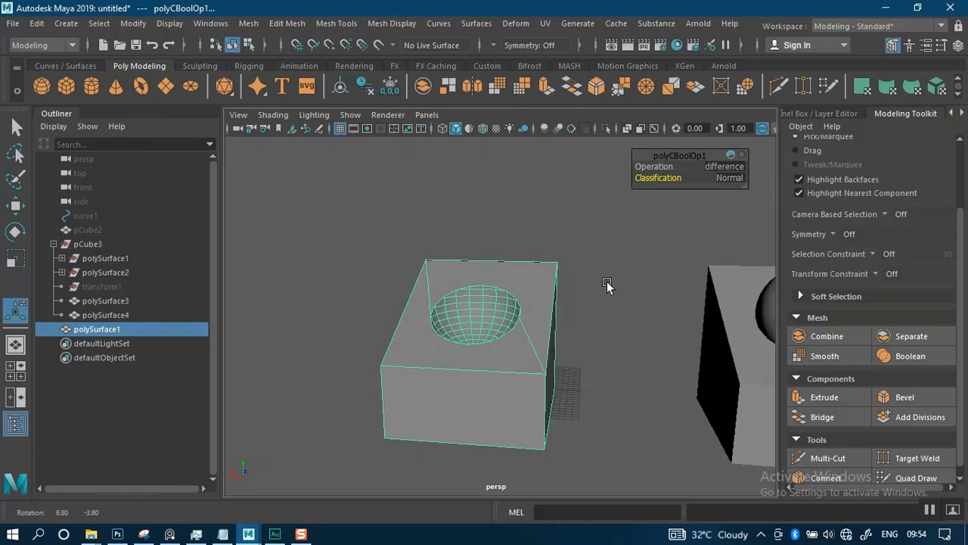
pyautogui.click(732, 180)
pyautogui.click(738, 186)
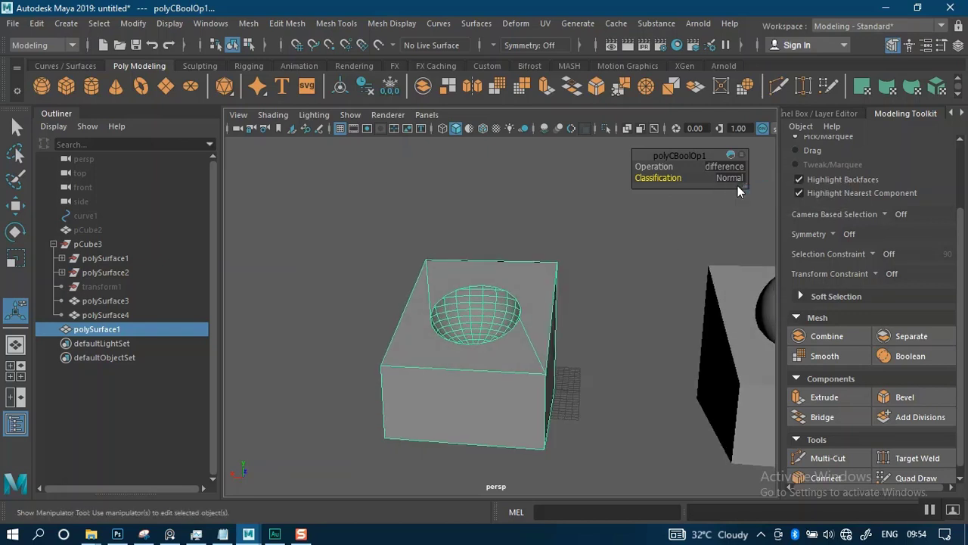
pyautogui.keyDown('alt'); pyautogui.moveTo(585, 295); pyautogui.dragTo(606, 303); pyautogui.keyUp('alt')
# Step: Undo the Boolean and its option changes to restore the separate box and sphere, and clear the selection
pyautogui.click(606, 303)
pyautogui.hotkey('ctrl', 'z')
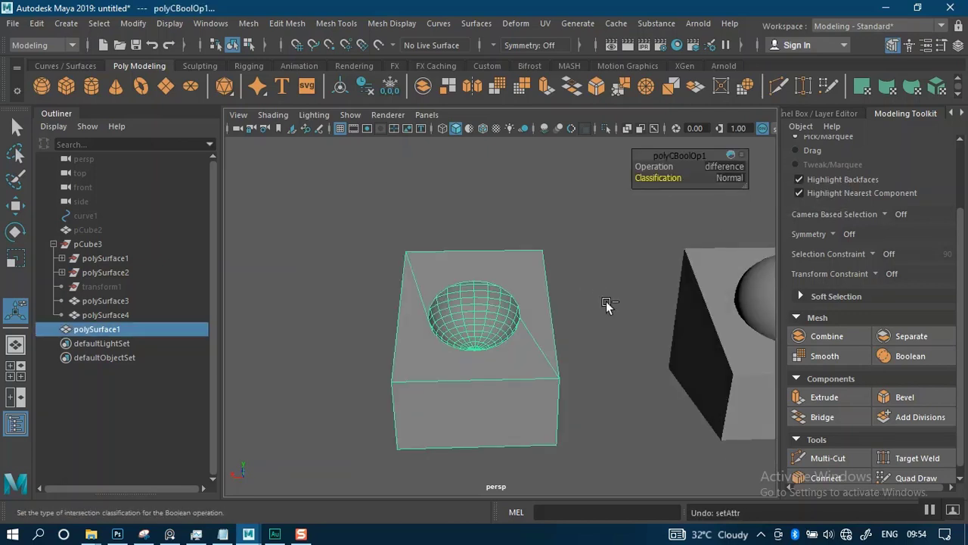
pyautogui.hotkey('ctrl', 'z')
pyautogui.hotkey('ctrl', 'z')
pyautogui.hotkey('ctrl', 'z')
pyautogui.hotkey('ctrl', 'z')
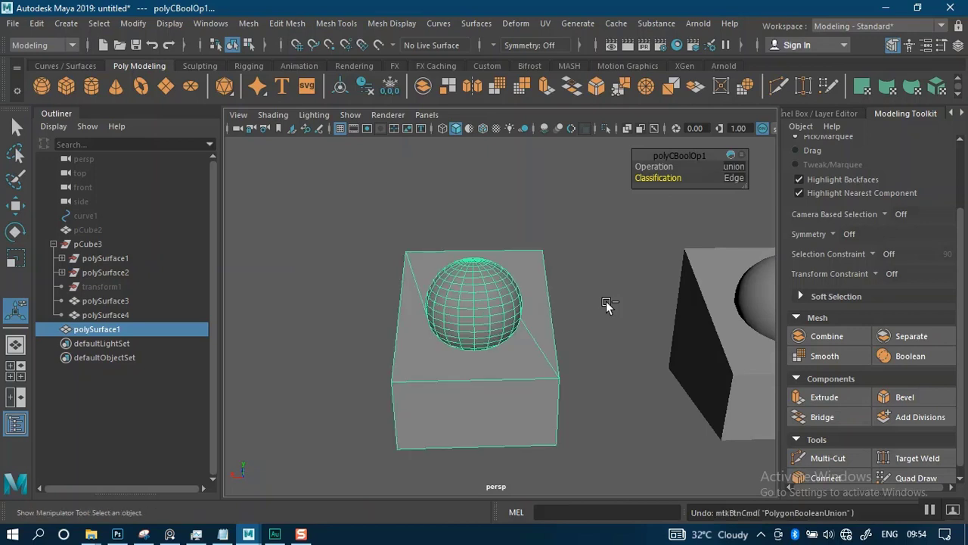
pyautogui.click(606, 302)
# Step: Select the sphere first and the box second, and apply a Boolean with the operation set to difference
pyautogui.keyDown('alt'); pyautogui.moveTo(600, 340); pyautogui.dragTo(592, 318); pyautogui.keyUp('alt')
pyautogui.click(506, 304)
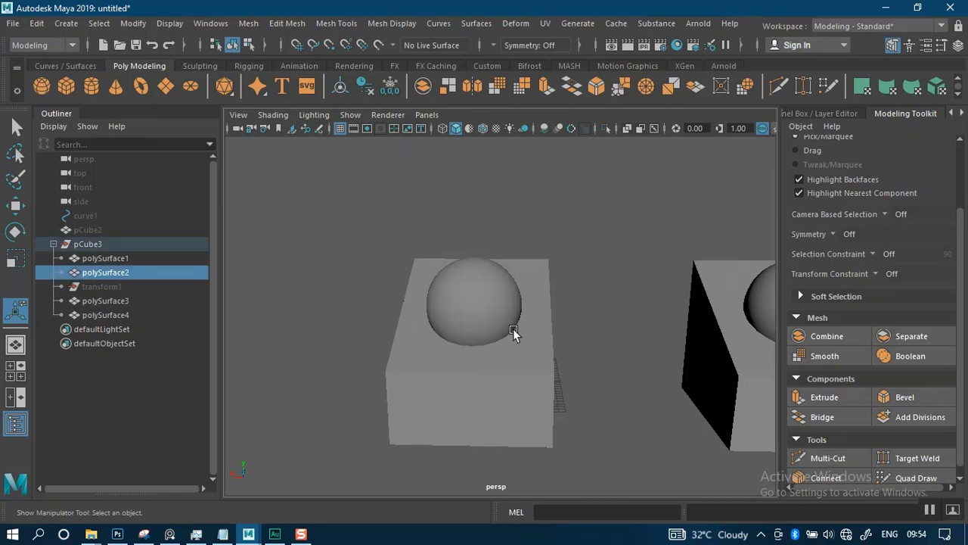
pyautogui.keyDown('shift'); pyautogui.click(507, 405); pyautogui.keyUp('shift')
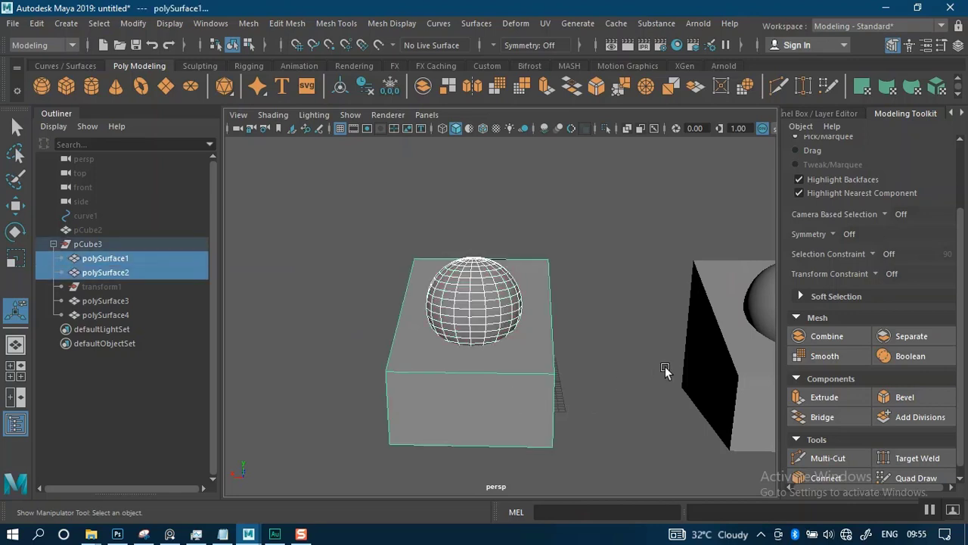
pyautogui.click(909, 357)
pyautogui.click(728, 168)
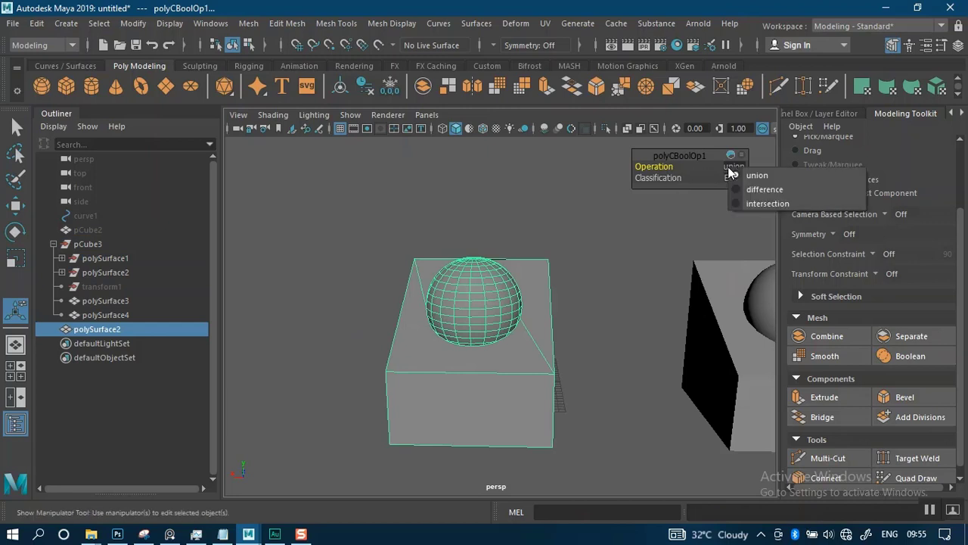
pyautogui.click(735, 188)
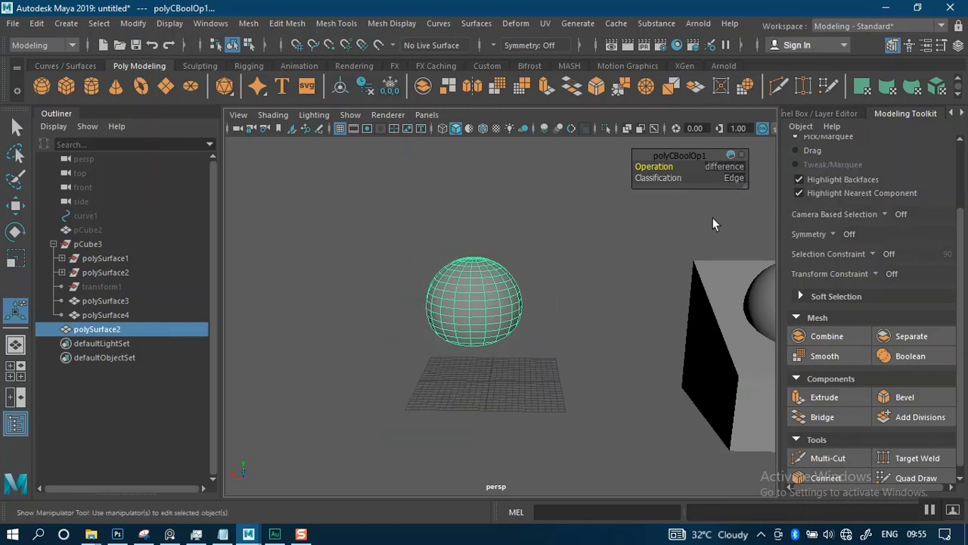
# Step: Examine the Boolean difference result from below, close up and from the side
pyautogui.keyDown('alt'); pyautogui.moveTo(713, 218); pyautogui.dragTo(618, 229); pyautogui.keyUp('alt')
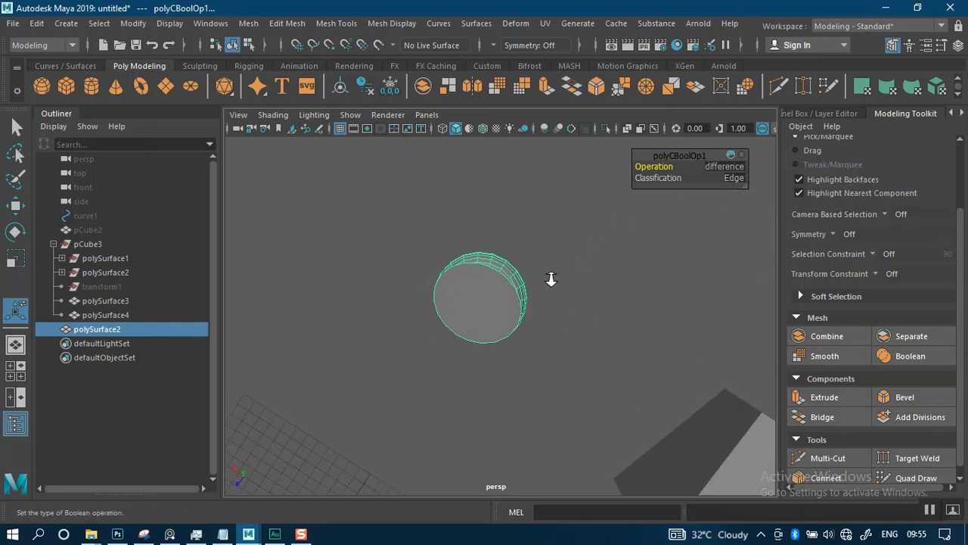
pyautogui.keyDown('alt'); pyautogui.moveTo(551, 279); pyautogui.dragTo(580, 390, button='right'); pyautogui.keyUp('alt')
pyautogui.keyDown('alt'); pyautogui.moveTo(525, 288); pyautogui.dragTo(512, 336); pyautogui.keyUp('alt')
pyautogui.keyDown('alt'); pyautogui.moveTo(509, 296); pyautogui.dragTo(546, 395, button='right'); pyautogui.keyUp('alt')
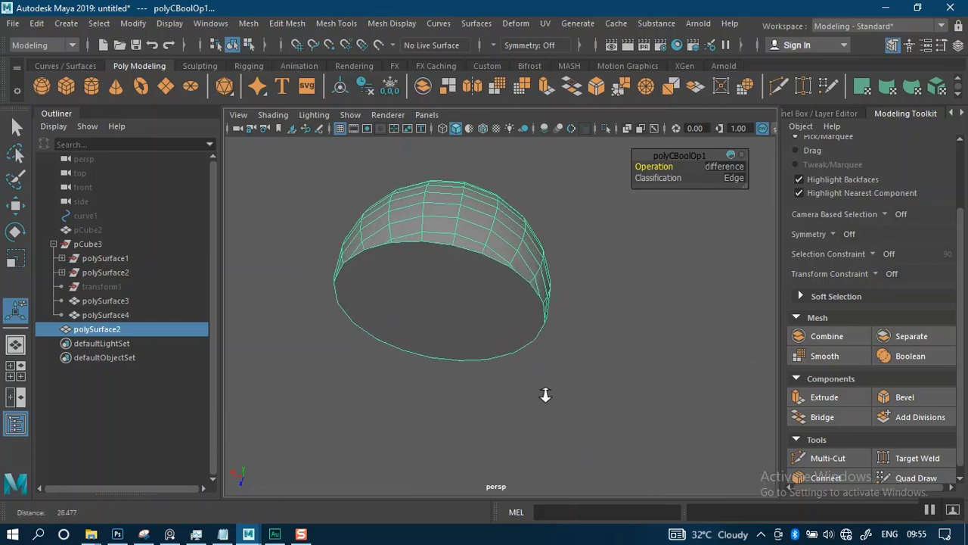
pyautogui.keyDown('alt'); pyautogui.moveTo(546, 395); pyautogui.dragTo(463, 418); pyautogui.keyUp('alt')
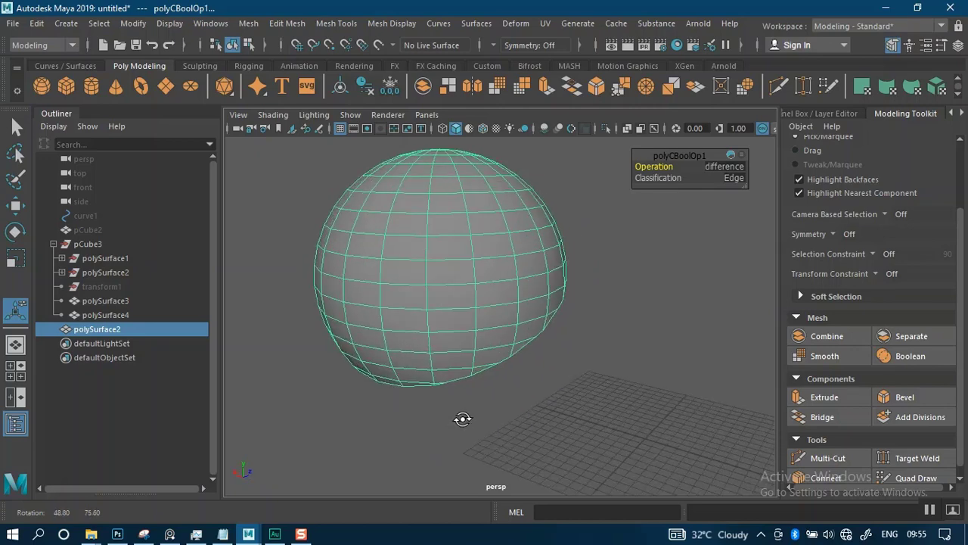
pyautogui.keyDown('alt'); pyautogui.moveTo(462, 418); pyautogui.dragTo(441, 349, button='right'); pyautogui.keyUp('alt')
pyautogui.keyDown('alt'); pyautogui.moveTo(441, 349); pyautogui.dragTo(560, 354); pyautogui.keyUp('alt')
pyautogui.keyDown('alt'); pyautogui.moveTo(559, 354); pyautogui.dragTo(477, 316, button='right'); pyautogui.keyUp('alt')
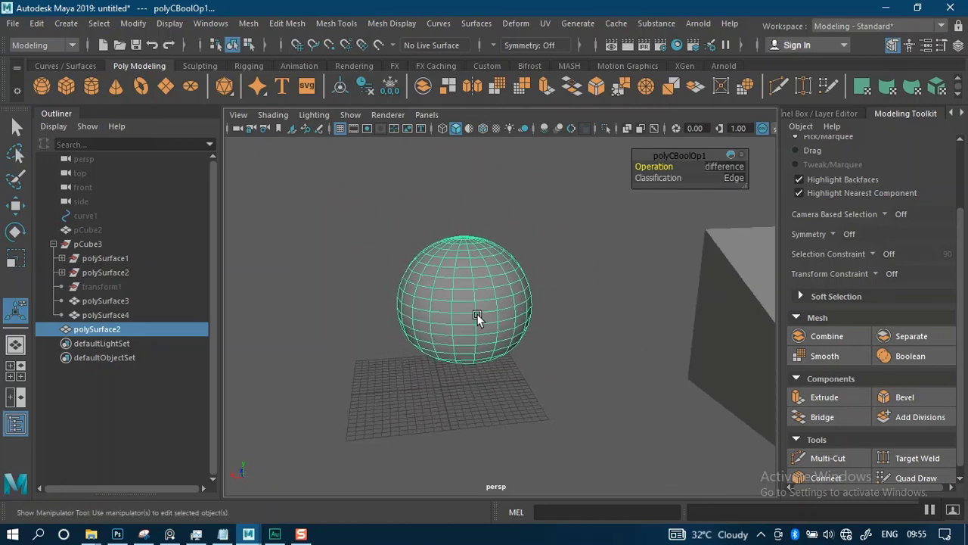
pyautogui.moveTo(477, 316)
pyautogui.keyDown('alt'); pyautogui.mouseDown()
pyautogui.moveTo(448, 324)
pyautogui.moveTo(479, 308)
pyautogui.mouseUp(); pyautogui.keyUp('alt')
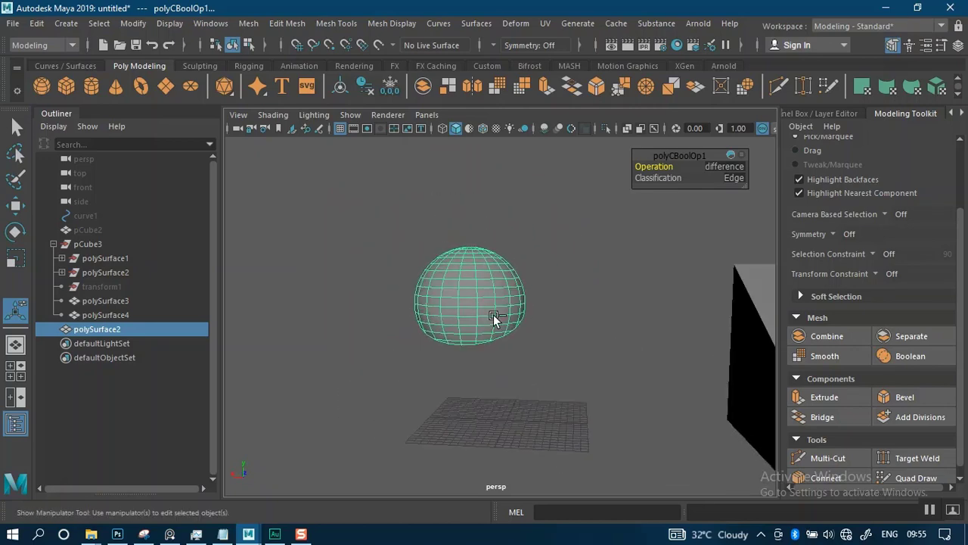
# Step: Undo the Boolean difference between the sphere and box, and clear the selection
pyautogui.hotkey('ctrl', 'z')
pyautogui.click(615, 288)
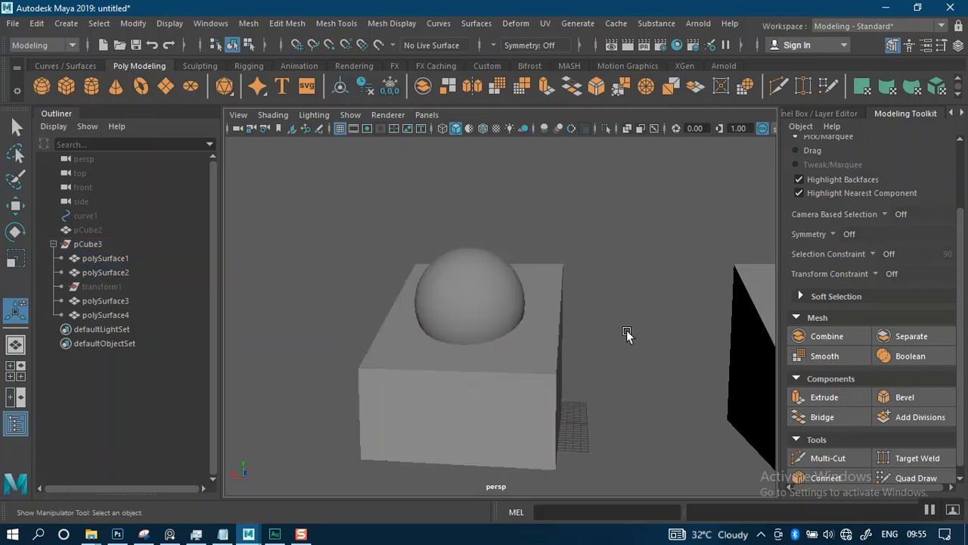
pyautogui.scroll(-2, 627, 335)
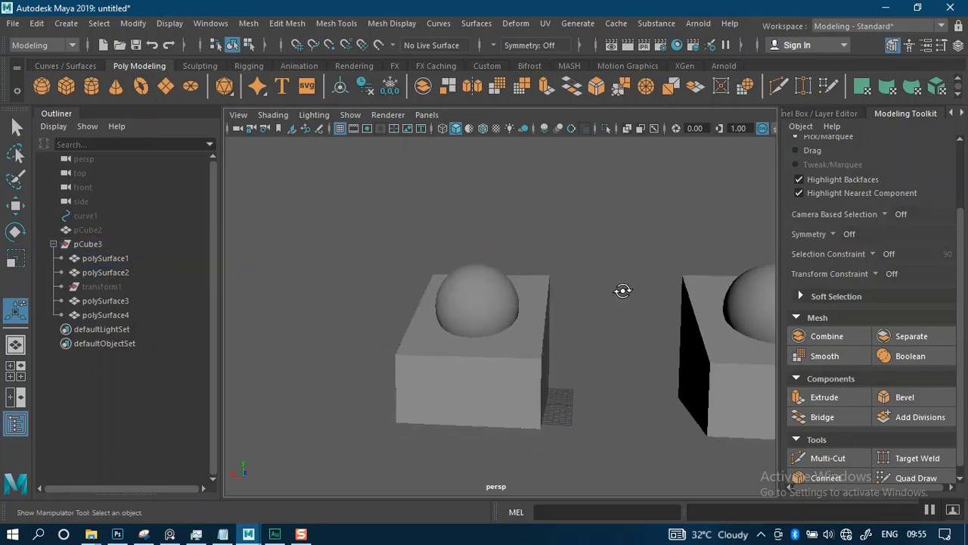
pyautogui.keyDown('alt'); pyautogui.moveTo(622, 291); pyautogui.dragTo(515, 377); pyautogui.keyUp('alt')
# Step: Select the front face of the original box and extrude it outward with a Local Translate Z of about 15.1
pyautogui.click(552, 365)
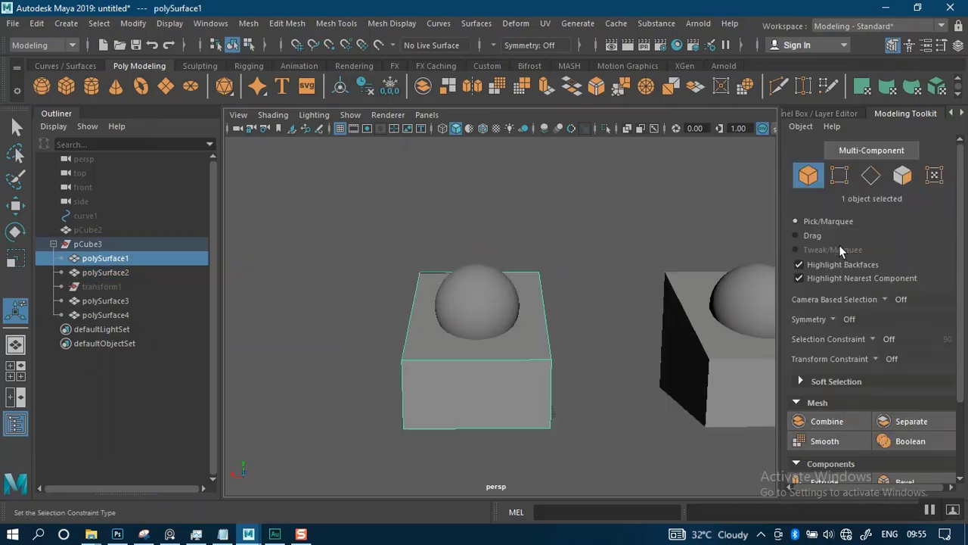
pyautogui.click(903, 174)
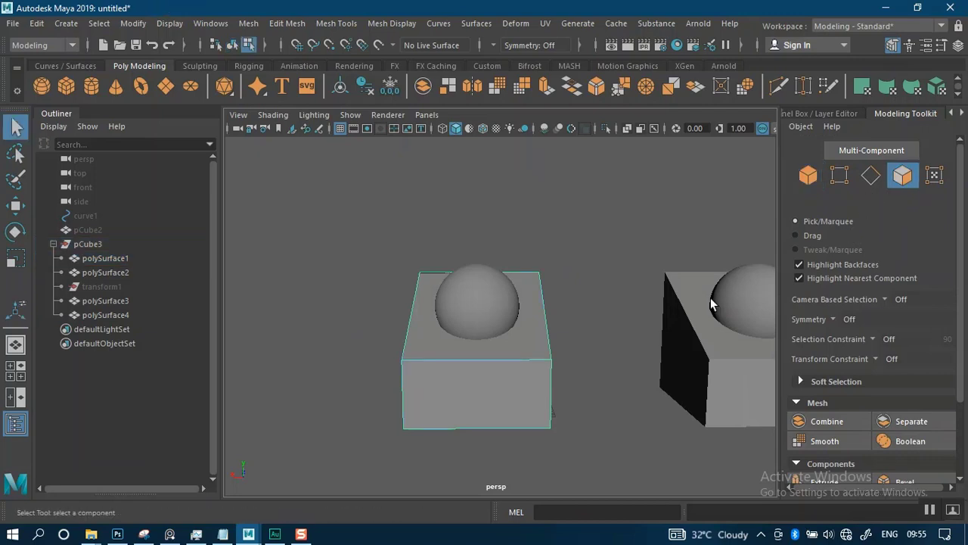
pyautogui.click(518, 385)
pyautogui.scroll(-1, 798, 375)
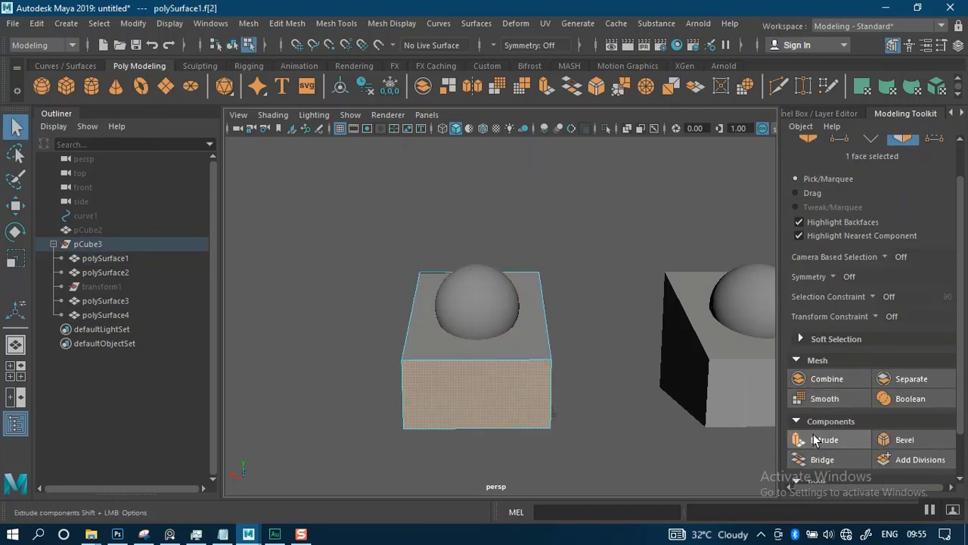
pyautogui.scroll(-1, 815, 441)
pyautogui.click(817, 396)
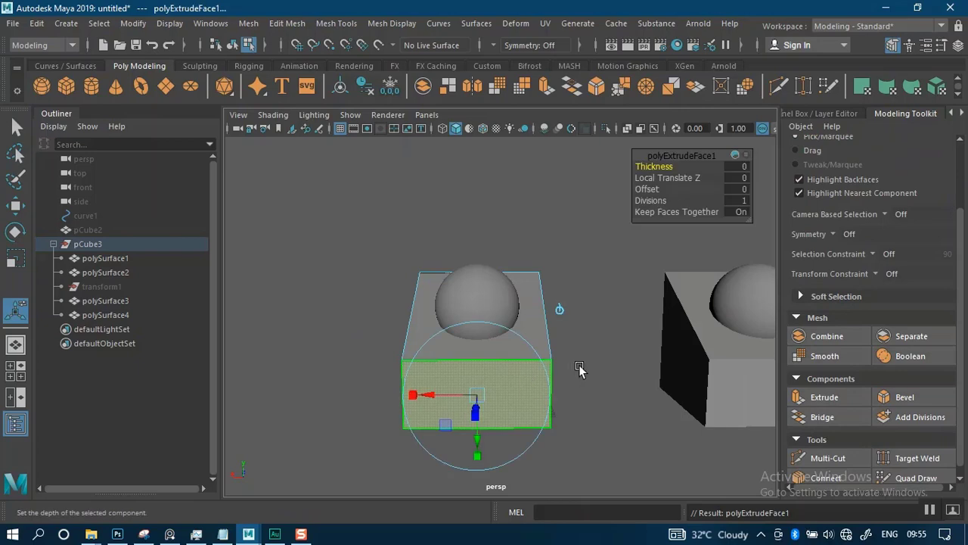
pyautogui.keyDown('alt'); pyautogui.moveTo(580, 369); pyautogui.dragTo(687, 416); pyautogui.keyUp('alt')
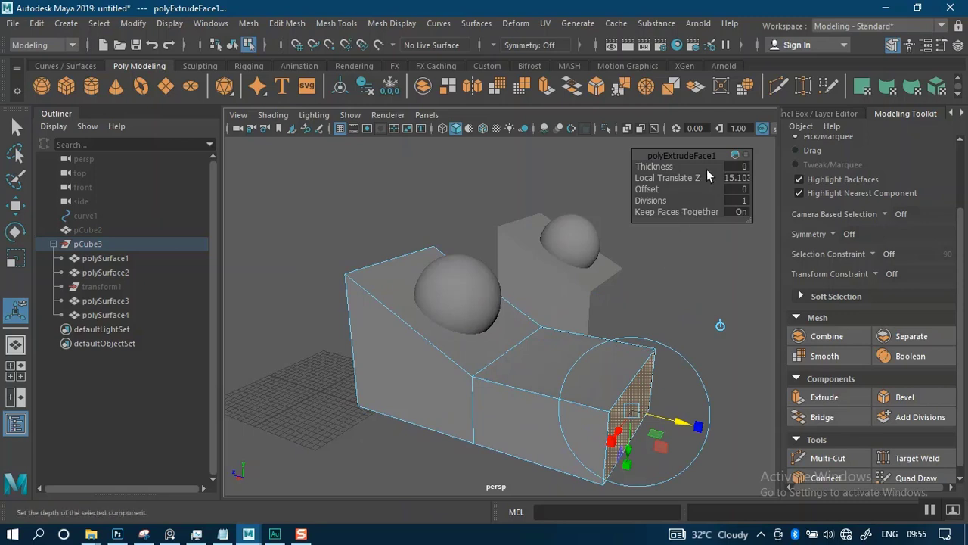
# Step: Set the face extrusion's thickness to -0.8, its offset to 0.9 and its divisions to 2
pyautogui.moveTo(669, 165)
pyautogui.mouseDown()
pyautogui.moveTo(649, 163)
pyautogui.moveTo(656, 170)
pyautogui.mouseUp()
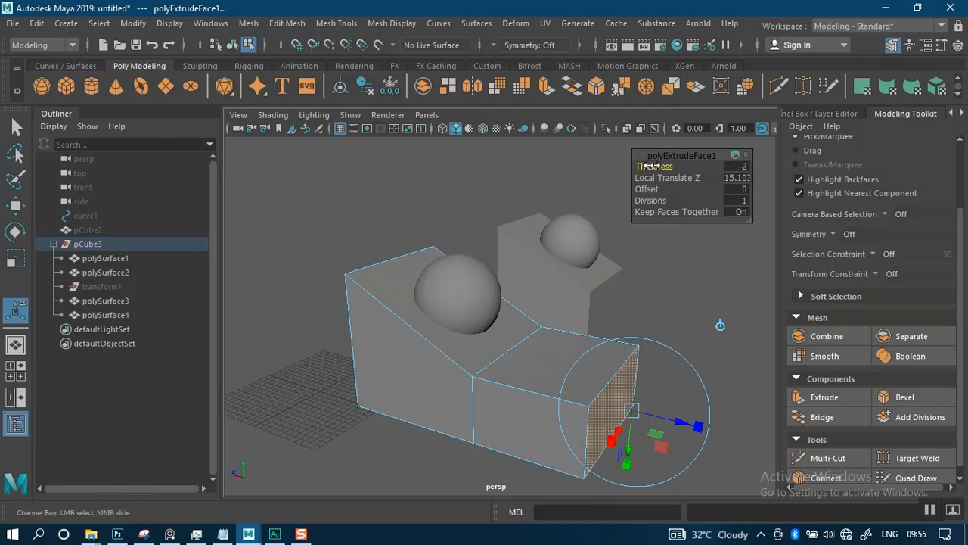
pyautogui.moveTo(649, 166)
pyautogui.mouseDown()
pyautogui.moveTo(613, 166)
pyautogui.moveTo(712, 168)
pyautogui.moveTo(643, 162)
pyautogui.moveTo(674, 165)
pyautogui.moveTo(656, 167)
pyautogui.mouseUp()
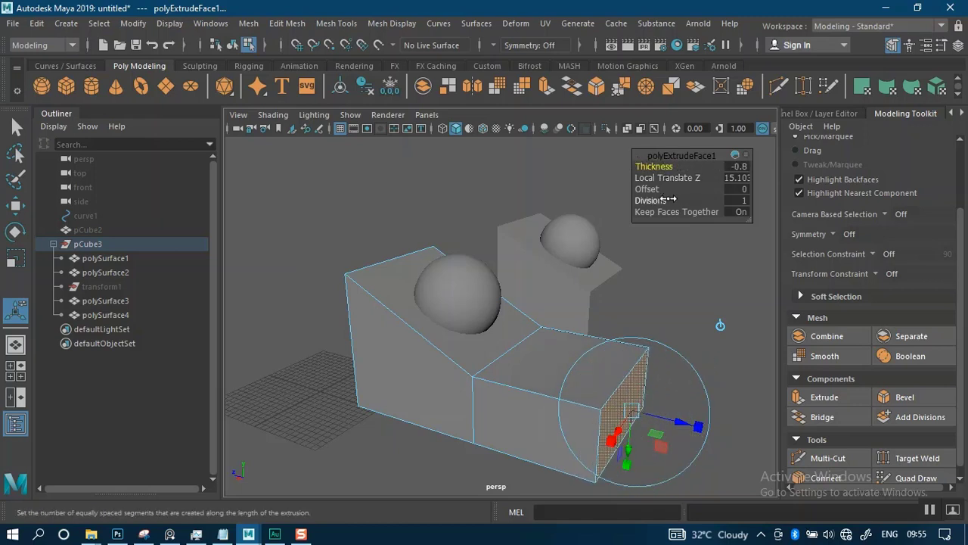
pyautogui.moveTo(649, 189)
pyautogui.mouseDown()
pyautogui.moveTo(677, 192)
pyautogui.moveTo(655, 193)
pyautogui.moveTo(661, 202)
pyautogui.mouseUp()
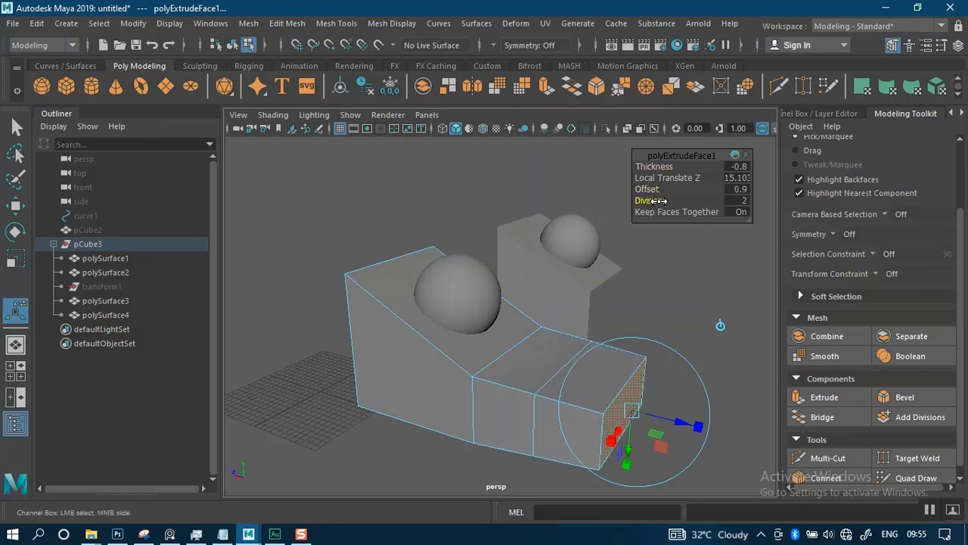
pyautogui.keyDown('alt'); pyautogui.moveTo(651, 313); pyautogui.dragTo(731, 233); pyautogui.keyUp('alt')
# Step: Turn off Keep Faces Together for the extrusion and set its thickness to -1.6
pyautogui.click(739, 213)
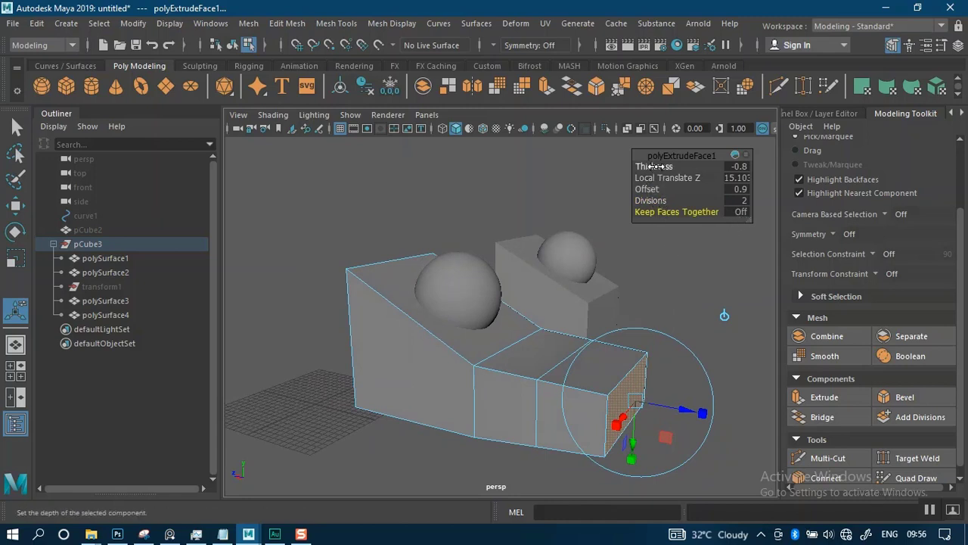
pyautogui.moveTo(655, 165)
pyautogui.mouseDown()
pyautogui.moveTo(664, 166)
pyautogui.moveTo(651, 164)
pyautogui.mouseUp()
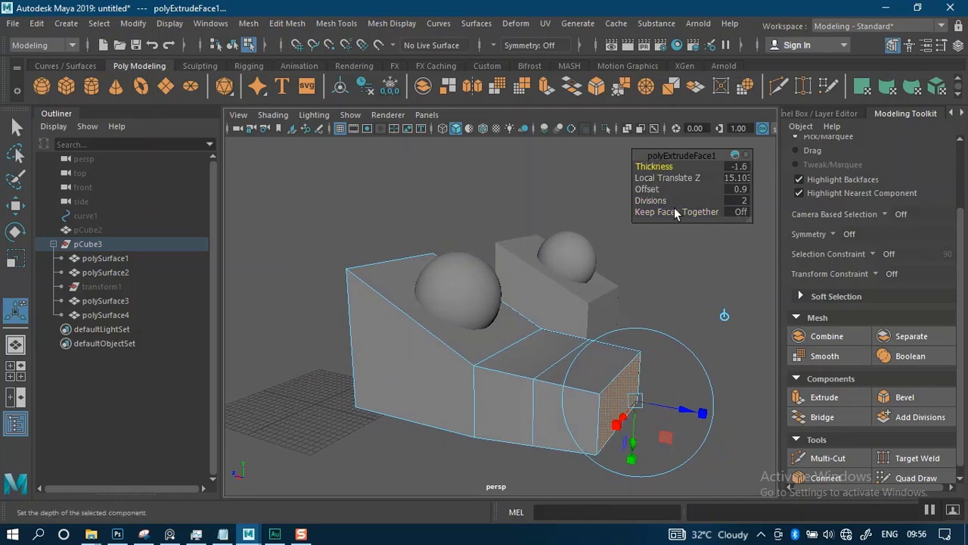
pyautogui.keyDown('alt'); pyautogui.moveTo(677, 344); pyautogui.dragTo(568, 381); pyautogui.keyUp('alt')
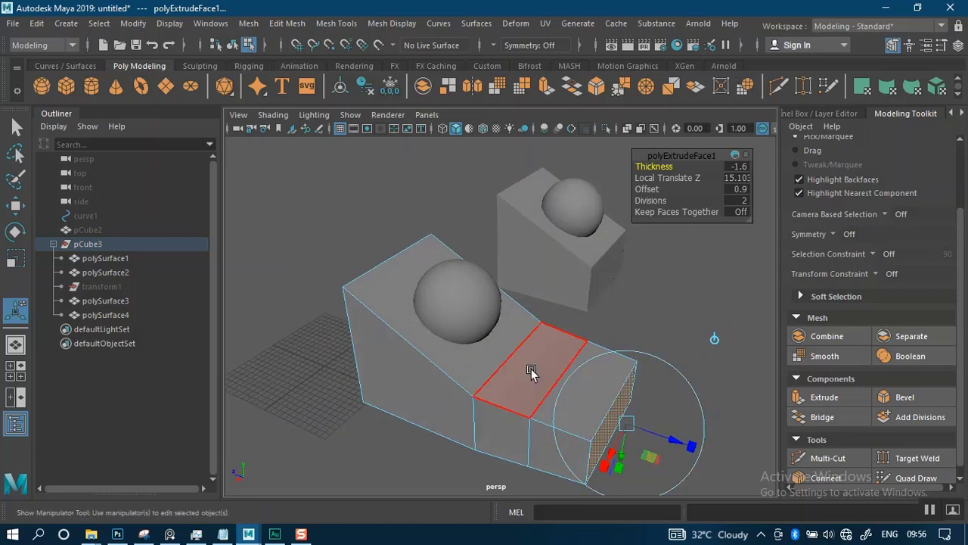
# Step: Extrude the two top faces of the front extension with Keep Faces Together off, a thickness of 2 and an offset of 1.1
pyautogui.click(531, 371)
pyautogui.keyDown('shift'); pyautogui.click(583, 396); pyautogui.keyUp('shift')
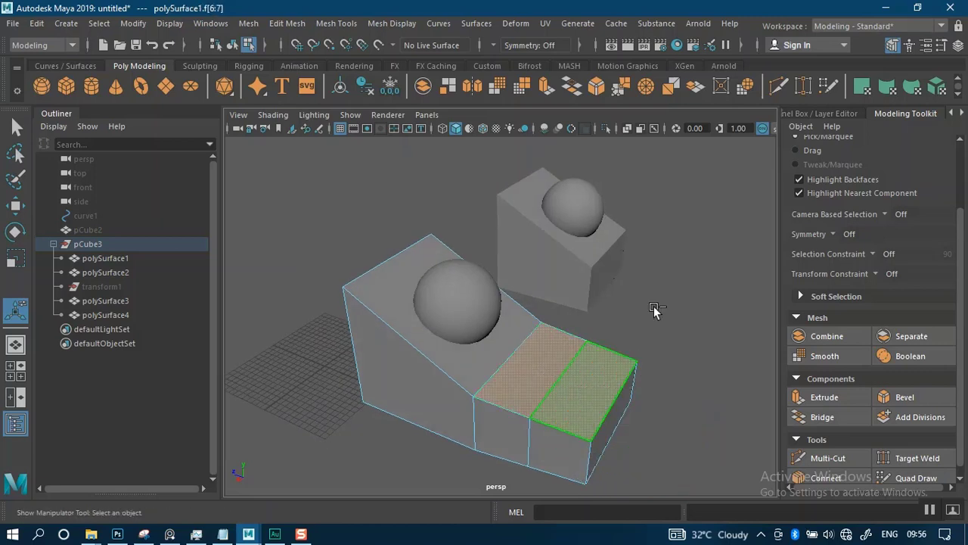
pyautogui.click(825, 398)
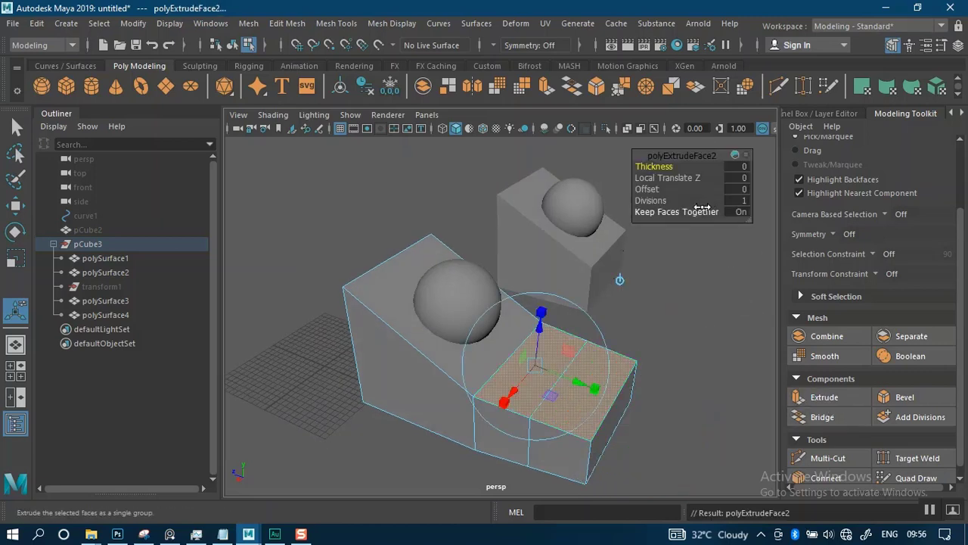
pyautogui.click(739, 212)
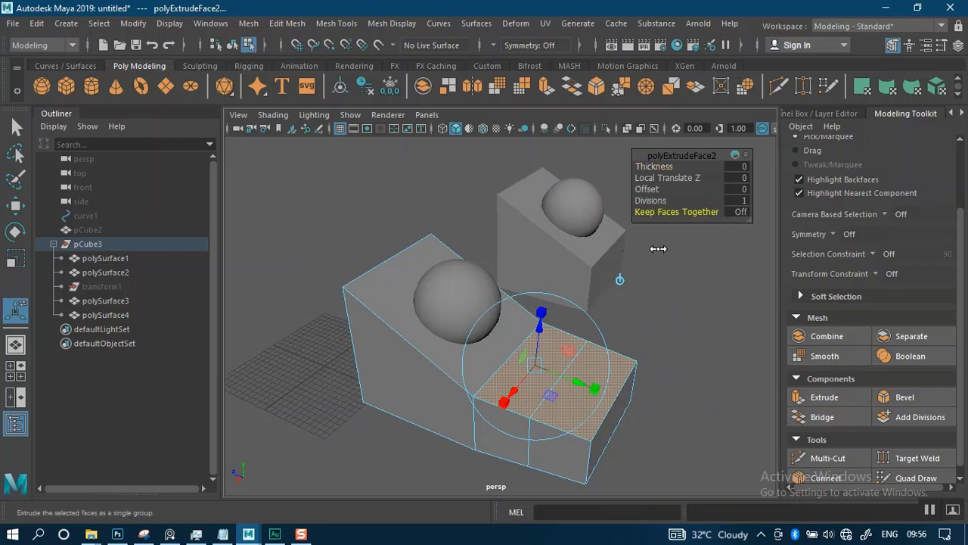
pyautogui.moveTo(655, 165); pyautogui.dragTo(655, 188)
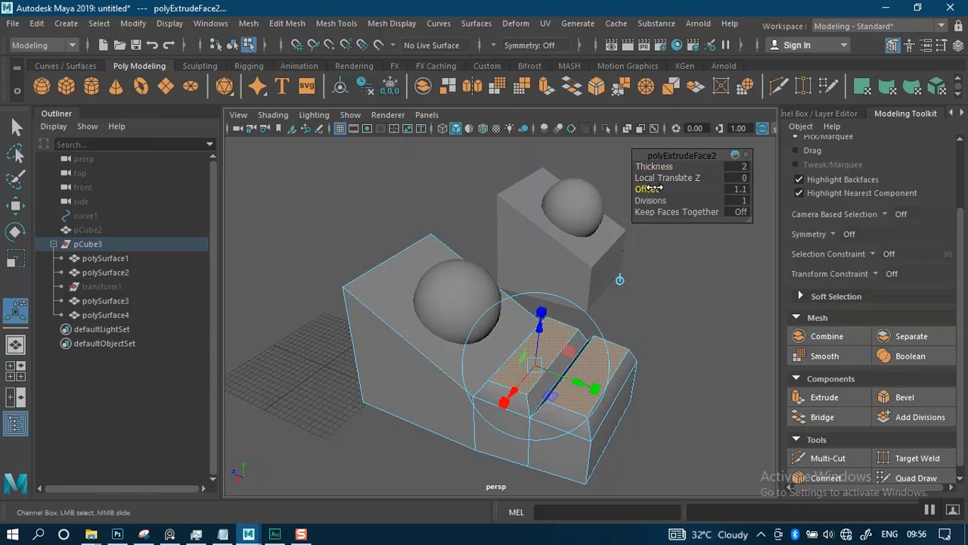
pyautogui.scroll(5, 670, 288)
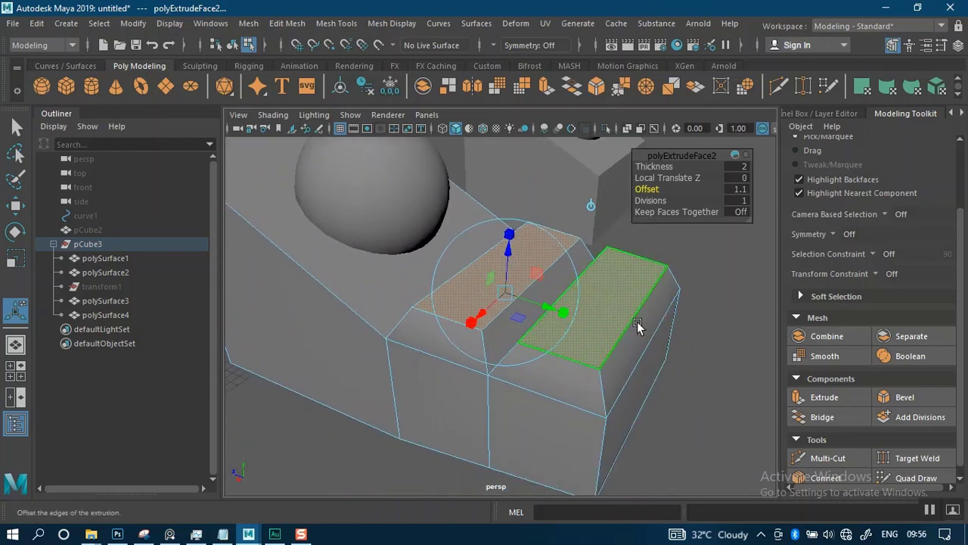
pyautogui.scroll(-2, 643, 327)
pyautogui.scroll(-3, 643, 327)
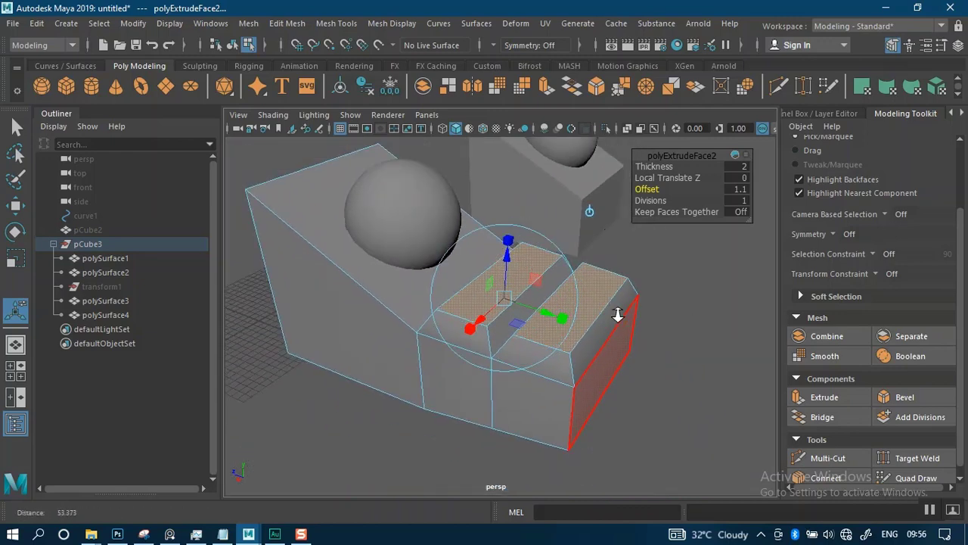
pyautogui.keyDown('alt'); pyautogui.moveTo(633, 303); pyautogui.dragTo(607, 331); pyautogui.keyUp('alt')
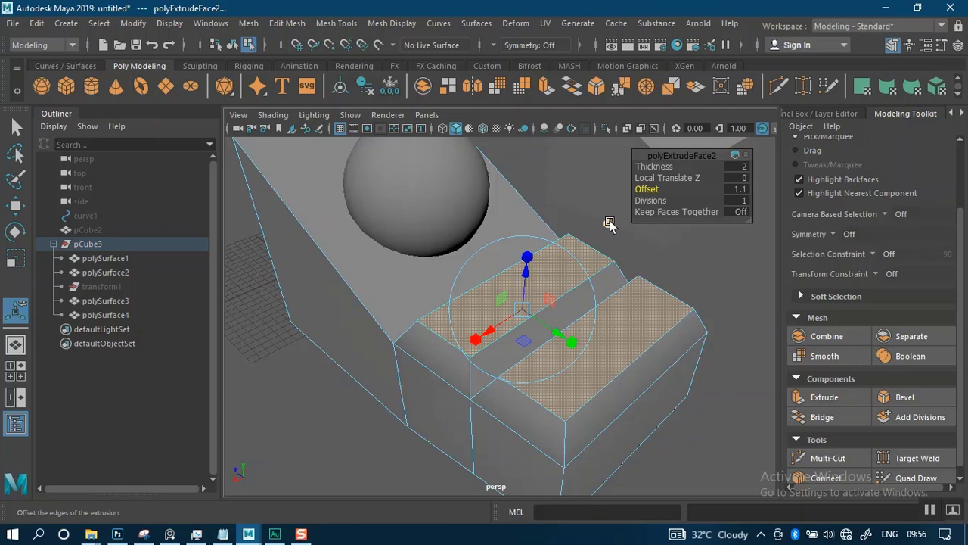
# Step: Scale the two extruded top faces slightly and uniformly with the Scale tool
pyautogui.click(605, 223)
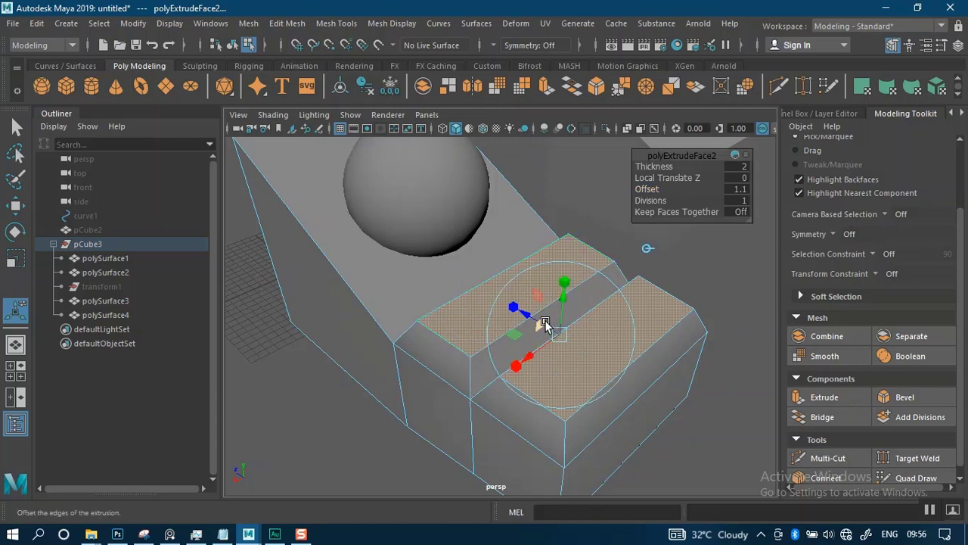
pyautogui.press('r')
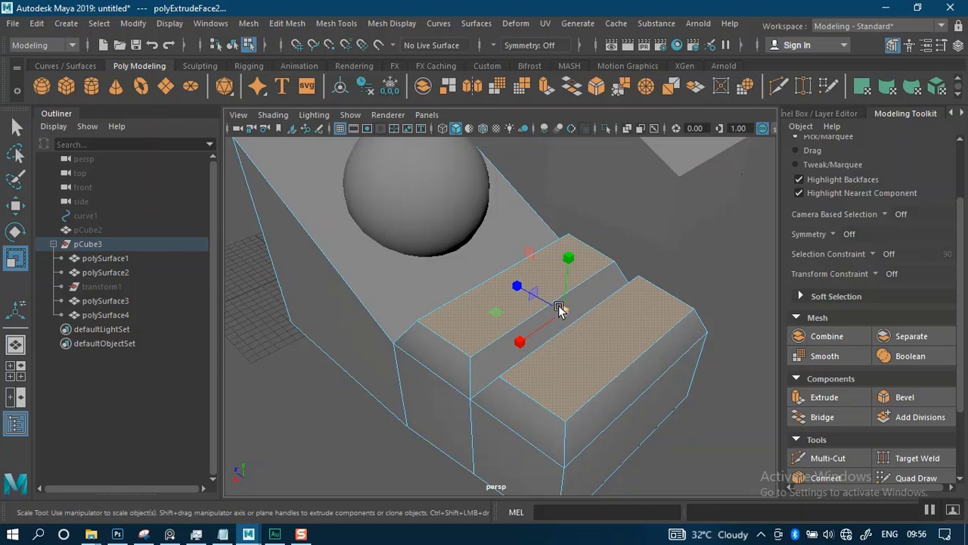
pyautogui.click(559, 306)
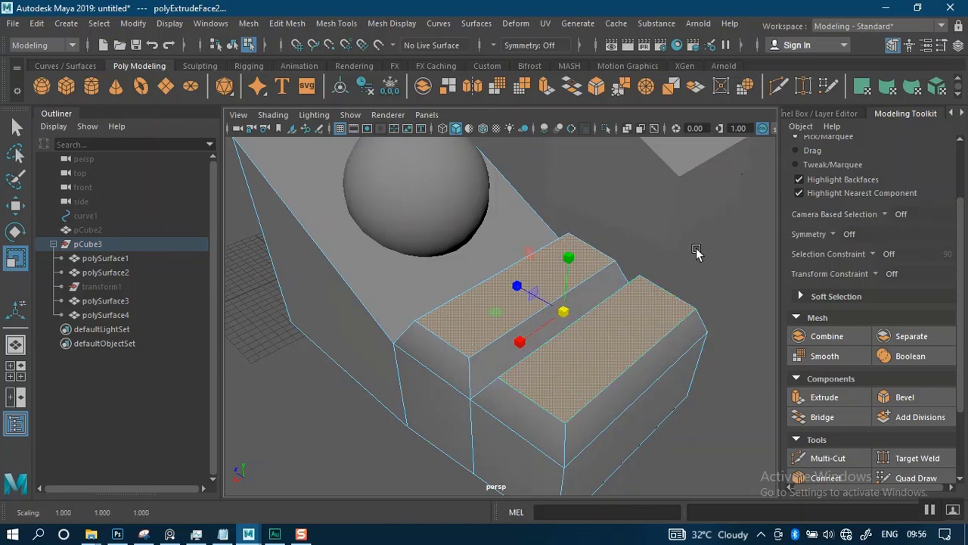
# Step: Extrude only the front raised top face with Keep Faces Together off and scale the new face uniformly inward
pyautogui.click(622, 329)
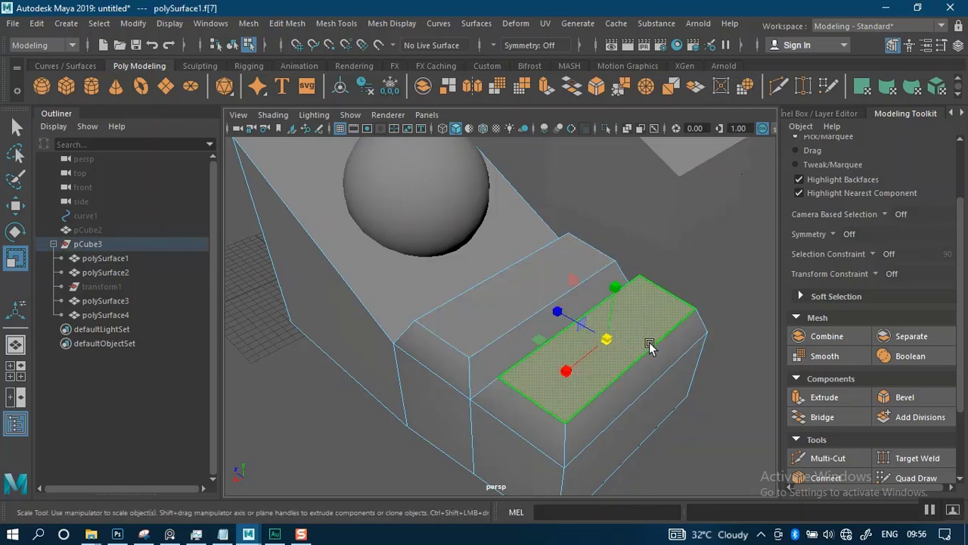
pyautogui.click(822, 399)
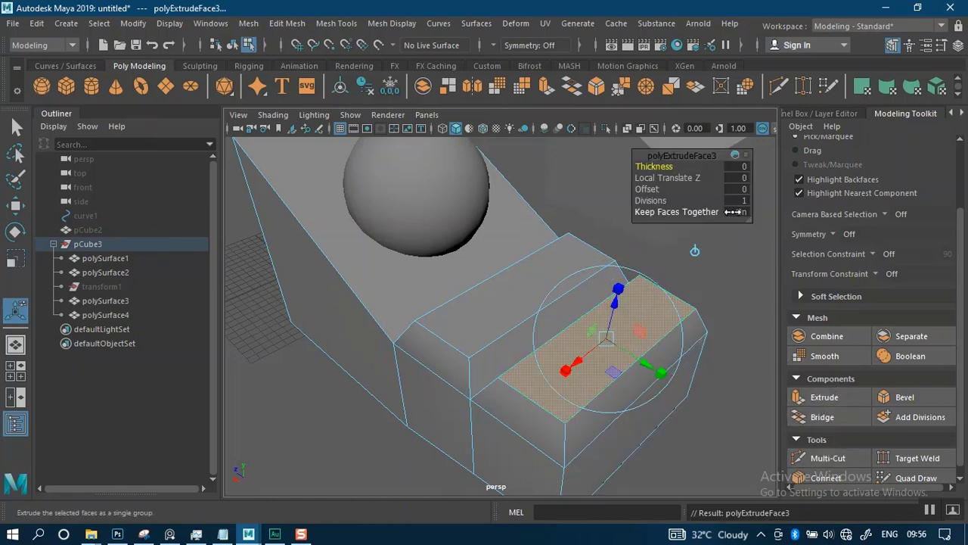
pyautogui.click(742, 212)
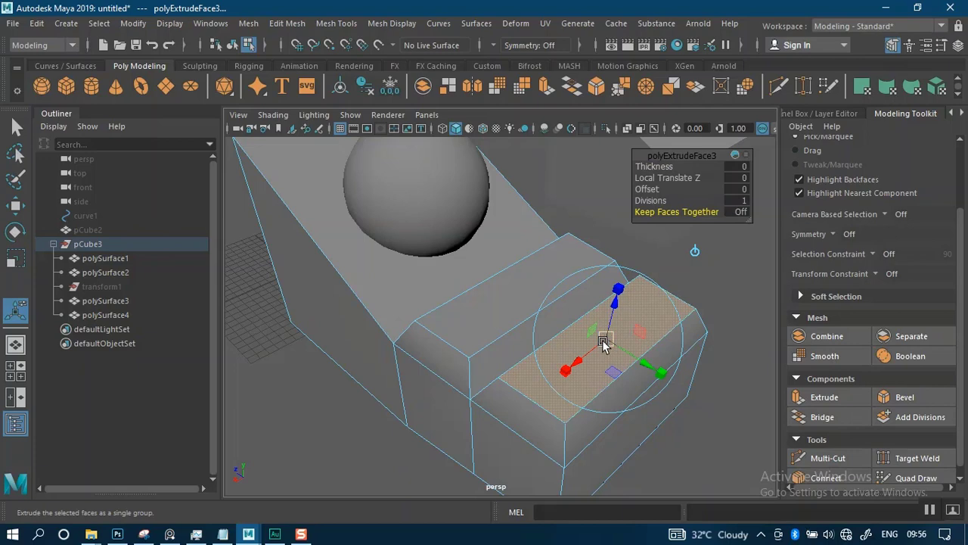
pyautogui.press('r')
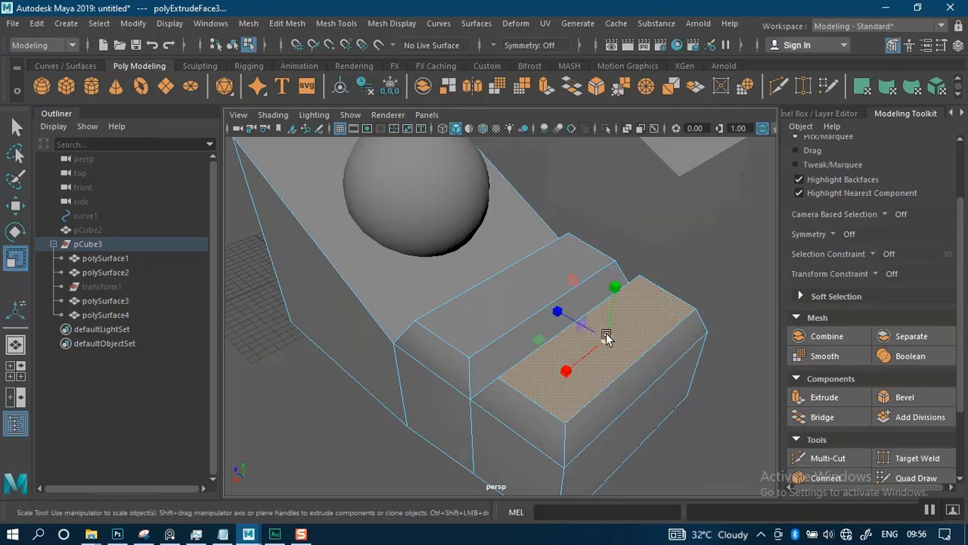
pyautogui.moveTo(606, 333)
pyautogui.mouseDown()
pyautogui.moveTo(518, 381)
pyautogui.moveTo(648, 227)
pyautogui.moveTo(657, 270)
pyautogui.moveTo(611, 406)
pyautogui.moveTo(628, 335)
pyautogui.moveTo(589, 328)
pyautogui.mouseUp()
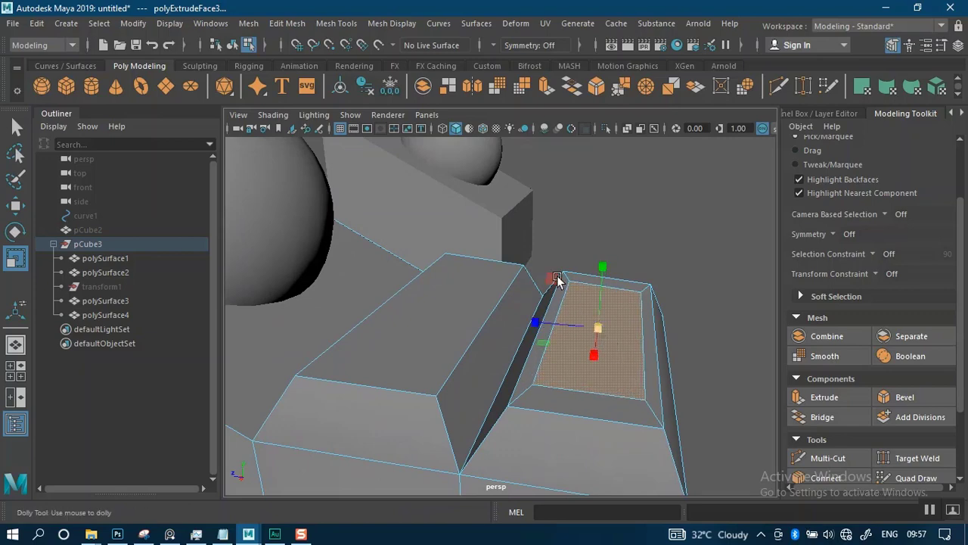
# Step: Select the edge loops along the front block's upper edge and its vertical corners, and bevel them
pyautogui.scroll(-6, 559, 280)
pyautogui.keyDown('alt'); pyautogui.moveTo(618, 283); pyautogui.dragTo(628, 350); pyautogui.keyUp('alt')
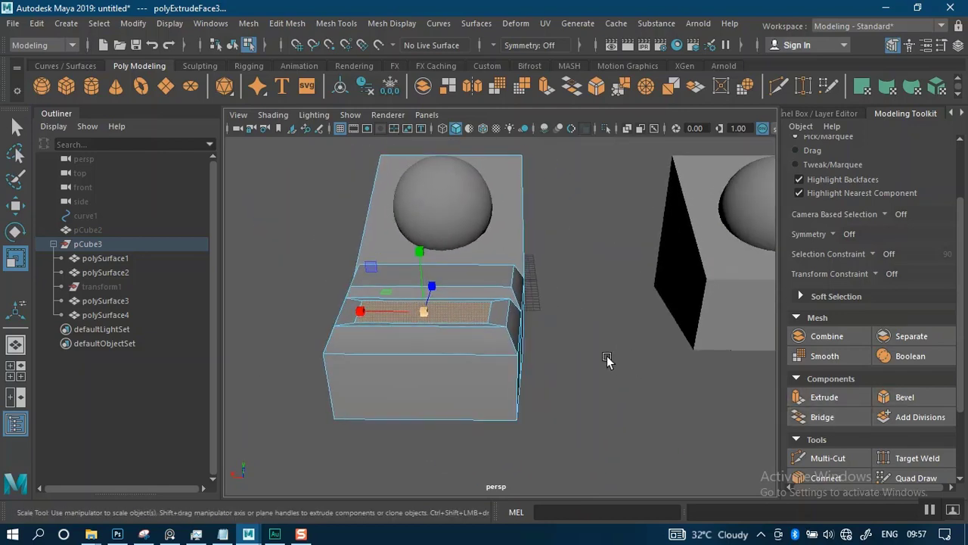
pyautogui.keyDown('alt'); pyautogui.moveTo(498, 357); pyautogui.dragTo(522, 324); pyautogui.keyUp('alt')
pyautogui.scroll(2, 876, 222)
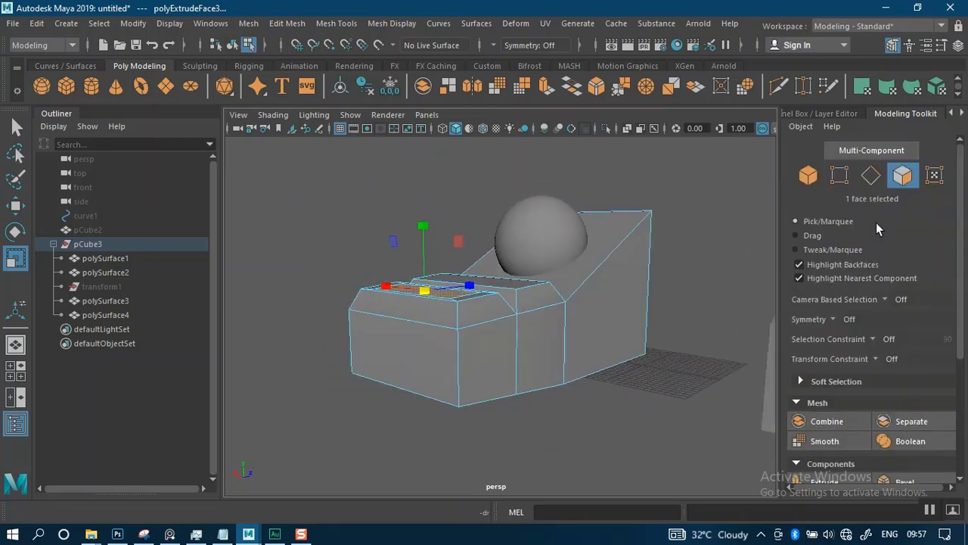
pyautogui.click(871, 175)
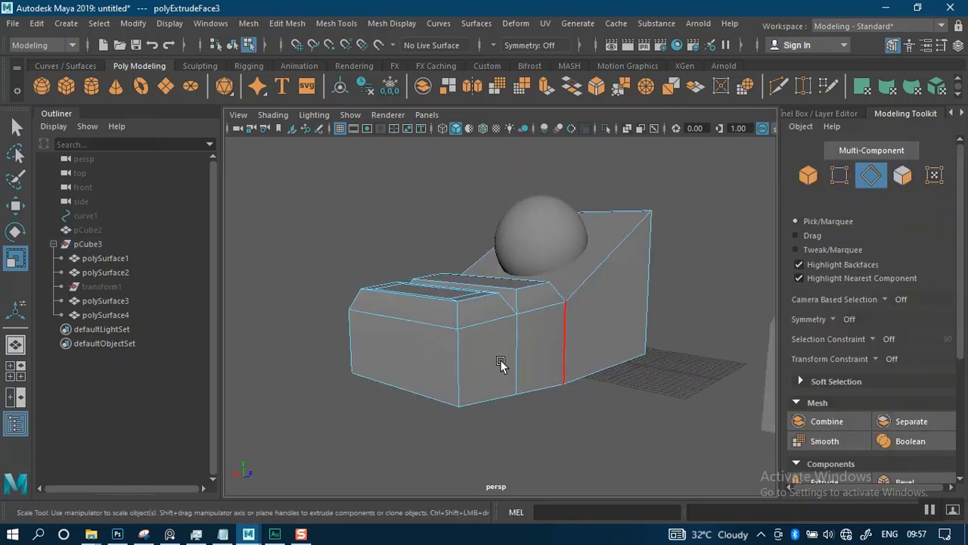
pyautogui.doubleClick(476, 324)
pyautogui.keyDown('alt'); pyautogui.moveTo(544, 344); pyautogui.dragTo(598, 357); pyautogui.keyUp('alt')
pyautogui.keyDown('alt'); pyautogui.moveTo(497, 385); pyautogui.dragTo(453, 372); pyautogui.keyUp('alt')
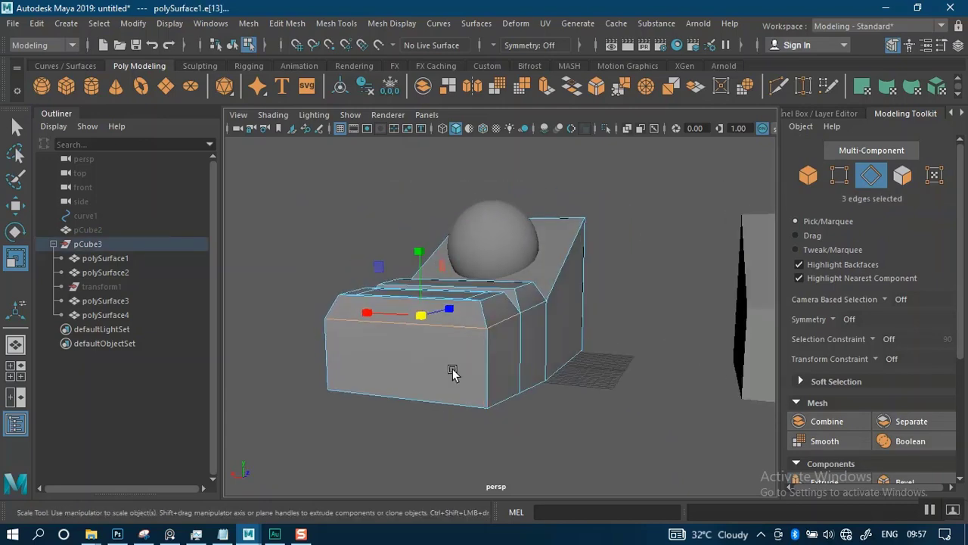
pyautogui.keyDown('shift'); pyautogui.doubleClick(477, 363); pyautogui.keyUp('shift')
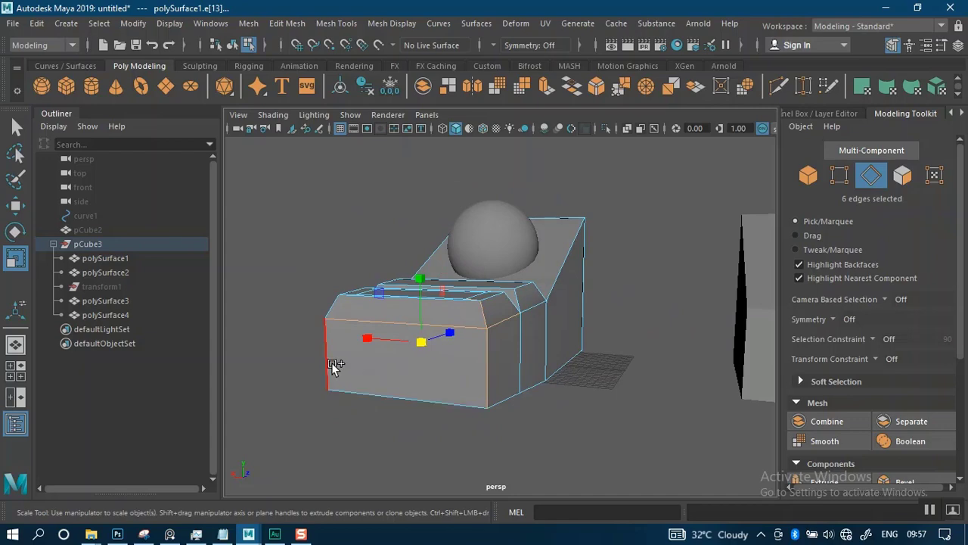
pyautogui.scroll(-3, 870, 407)
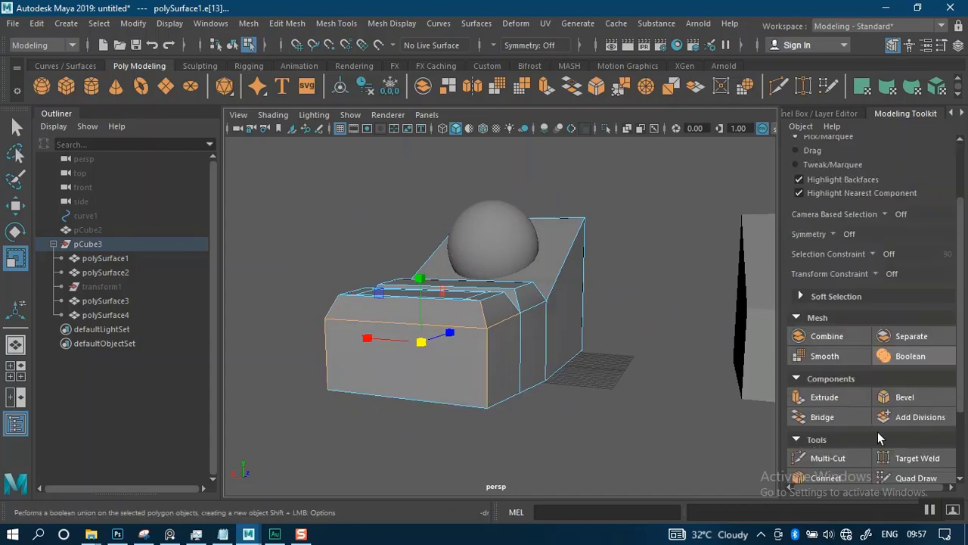
pyautogui.click(895, 400)
pyautogui.keyDown('alt'); pyautogui.moveTo(555, 324); pyautogui.dragTo(523, 371); pyautogui.keyUp('alt')
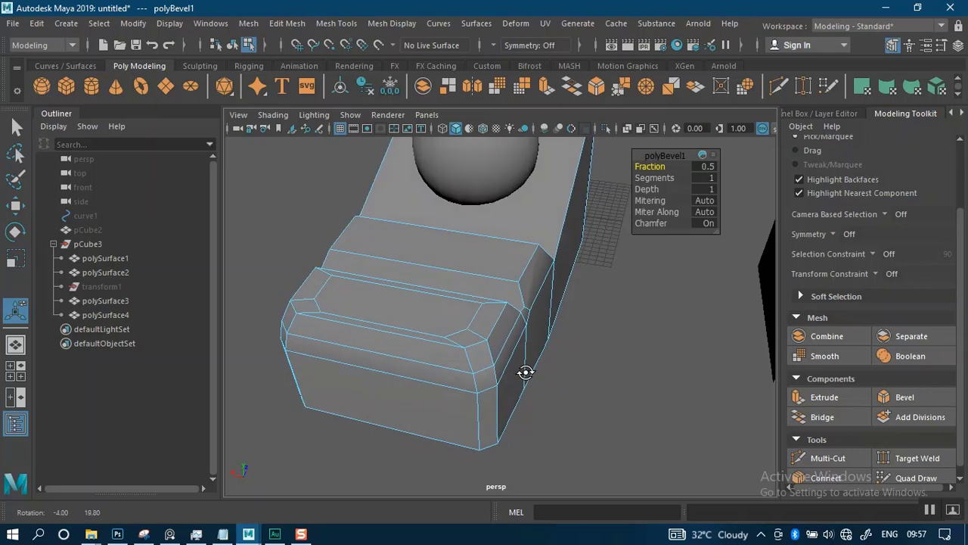
# Step: Turn the bevel's Chamfer option off to inspect the corners without it, and turn it back on
pyautogui.click(706, 223)
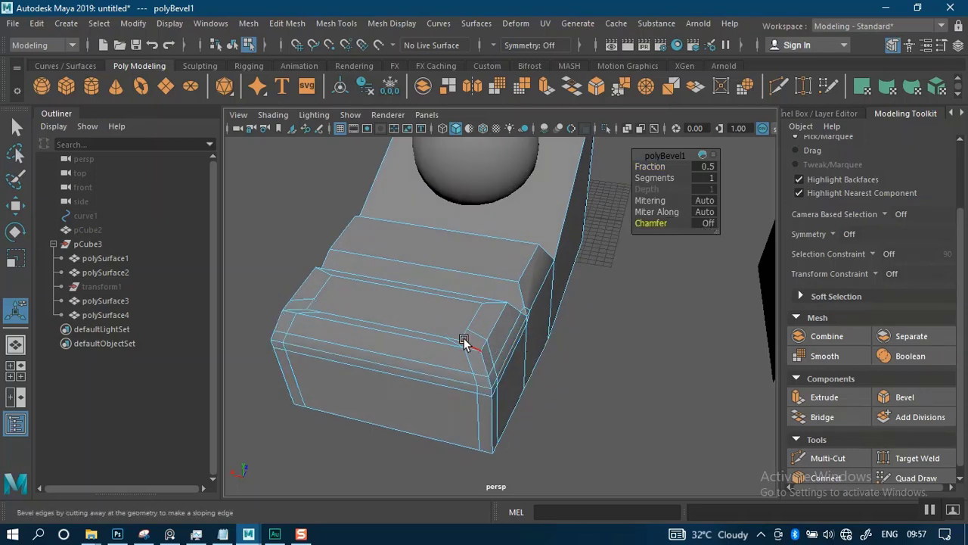
pyautogui.keyDown('alt'); pyautogui.moveTo(513, 358); pyautogui.dragTo(504, 328); pyautogui.keyUp('alt')
pyautogui.keyDown('alt'); pyautogui.moveTo(504, 328); pyautogui.dragTo(518, 403, button='right'); pyautogui.keyUp('alt')
pyautogui.keyDown('alt'); pyautogui.moveTo(518, 403); pyautogui.dragTo(476, 369); pyautogui.keyUp('alt')
pyautogui.click(703, 225)
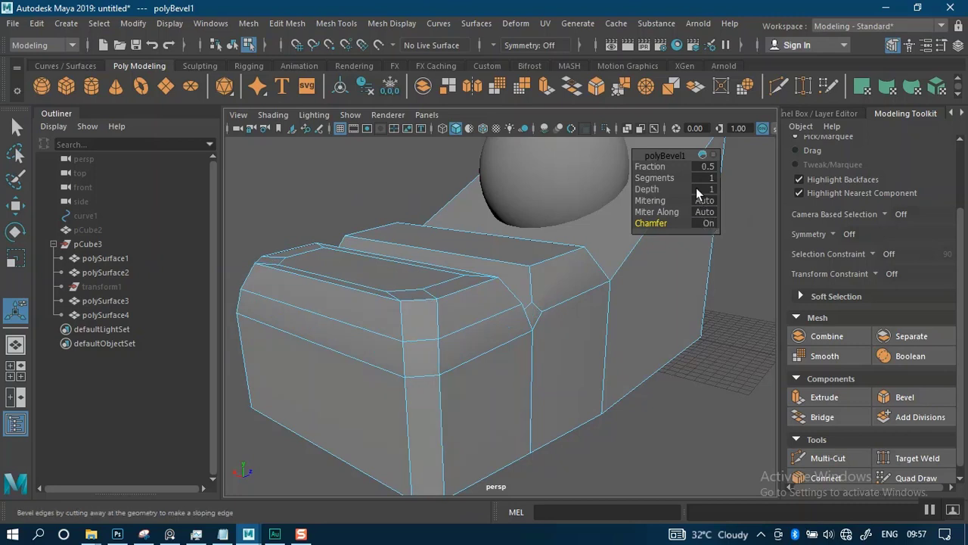
# Step: Set the bevel's segments to 3, its fraction to 1 and its depth to -1
pyautogui.moveTo(663, 177); pyautogui.dragTo(678, 179)
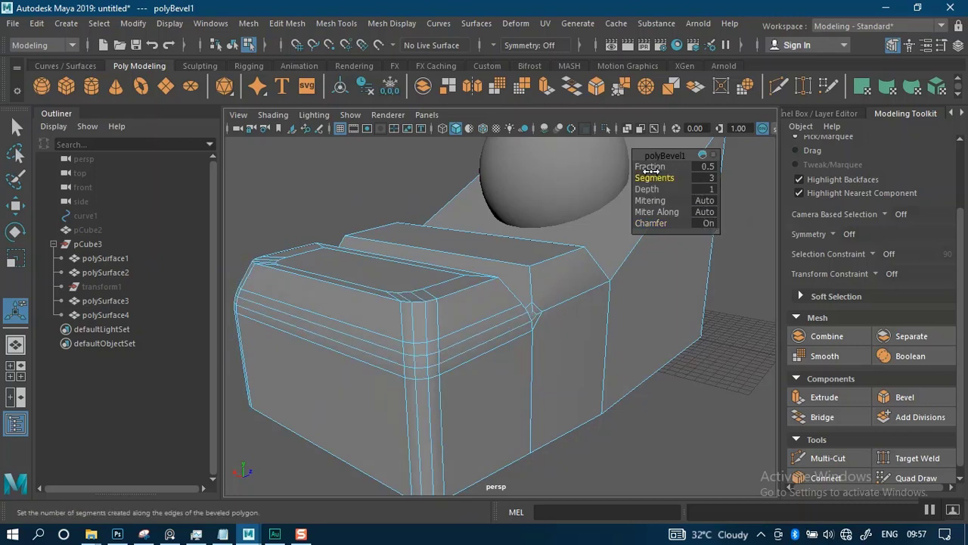
pyautogui.moveTo(652, 166); pyautogui.dragTo(673, 169)
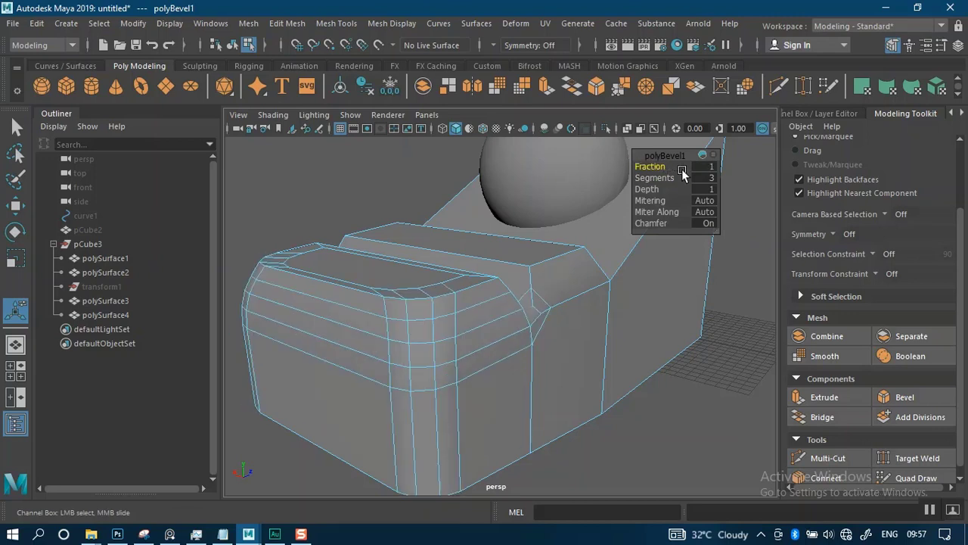
pyautogui.moveTo(655, 189); pyautogui.dragTo(613, 186)
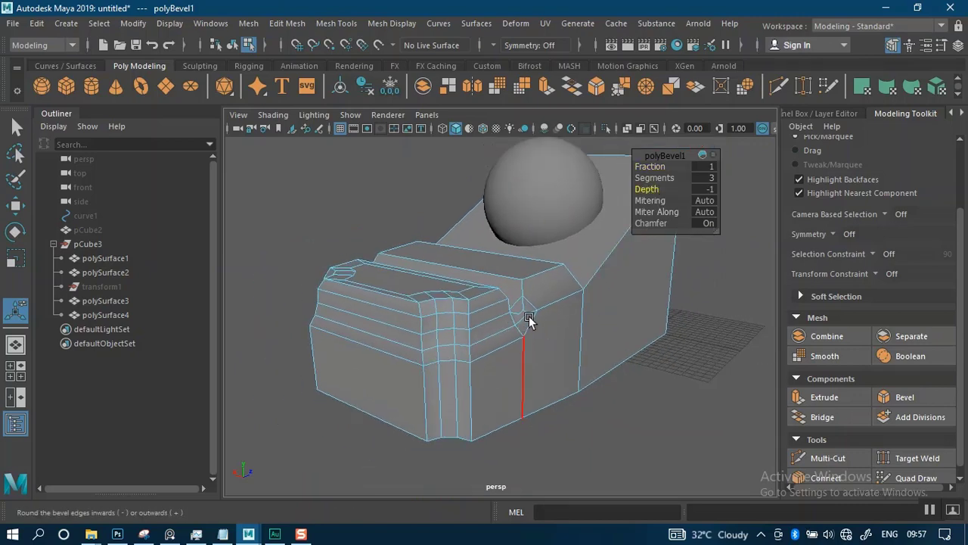
pyautogui.keyDown('alt'); pyautogui.moveTo(530, 320); pyautogui.dragTo(577, 350); pyautogui.keyUp('alt')
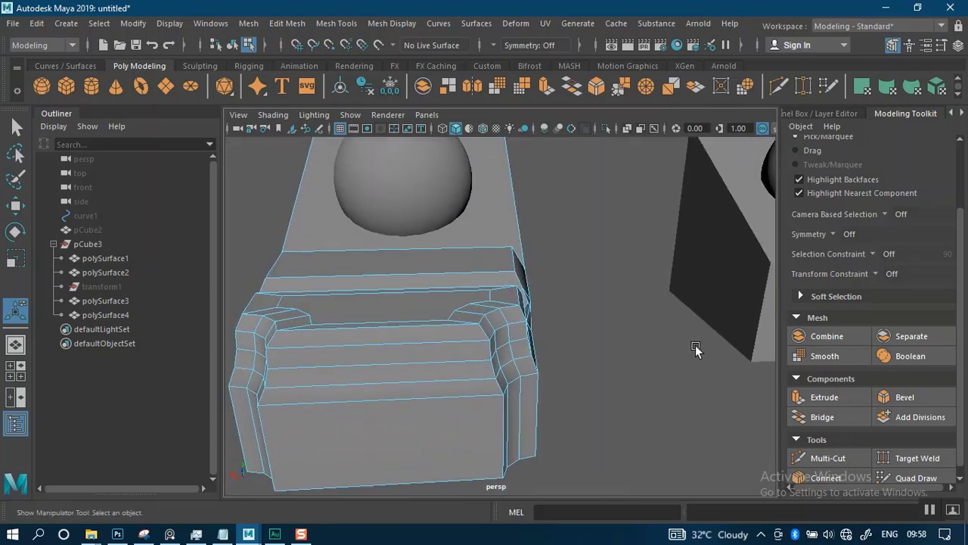
# Step: Return to object selection and combine the beveled box and the neighboring box into one mesh
pyautogui.scroll(-1, 874, 361)
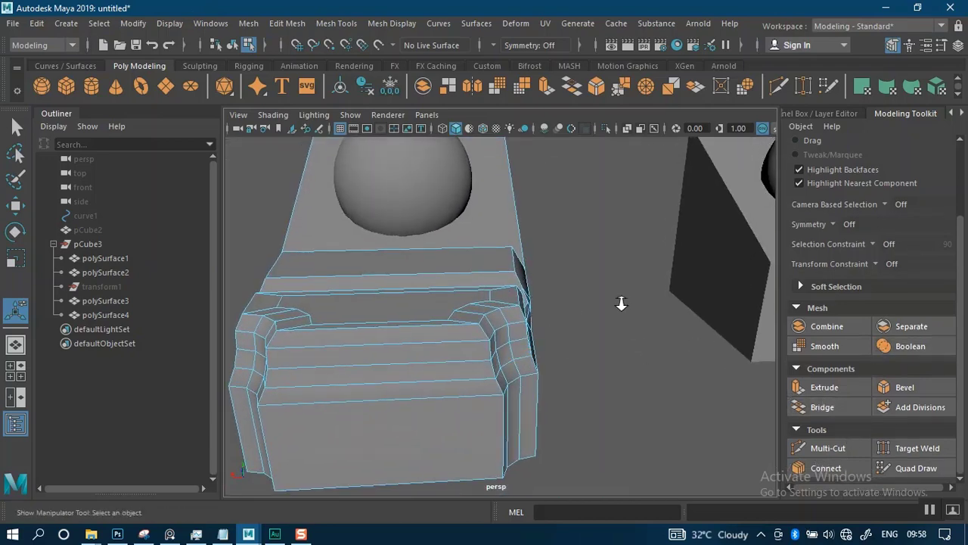
pyautogui.keyDown('alt'); pyautogui.moveTo(621, 302); pyautogui.dragTo(618, 344, button='right'); pyautogui.keyUp('alt')
pyautogui.keyDown('alt'); pyautogui.moveTo(618, 344); pyautogui.dragTo(531, 321); pyautogui.keyUp('alt')
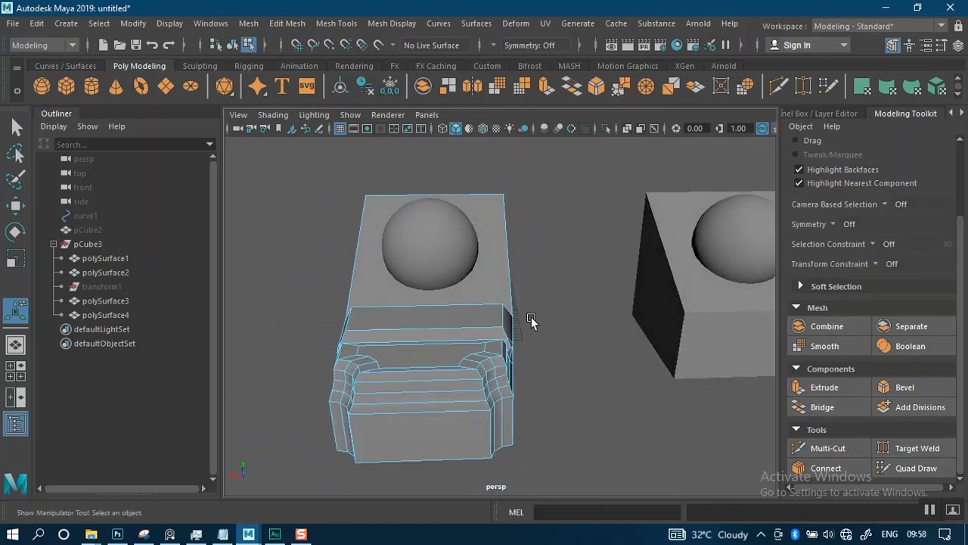
pyautogui.moveTo(494, 292); pyautogui.dragTo(569, 121, button='right')
pyautogui.keyDown('alt'); pyautogui.moveTo(565, 224); pyautogui.dragTo(514, 302); pyautogui.keyUp('alt')
pyautogui.keyDown('shift'); pyautogui.click(696, 308); pyautogui.keyUp('shift')
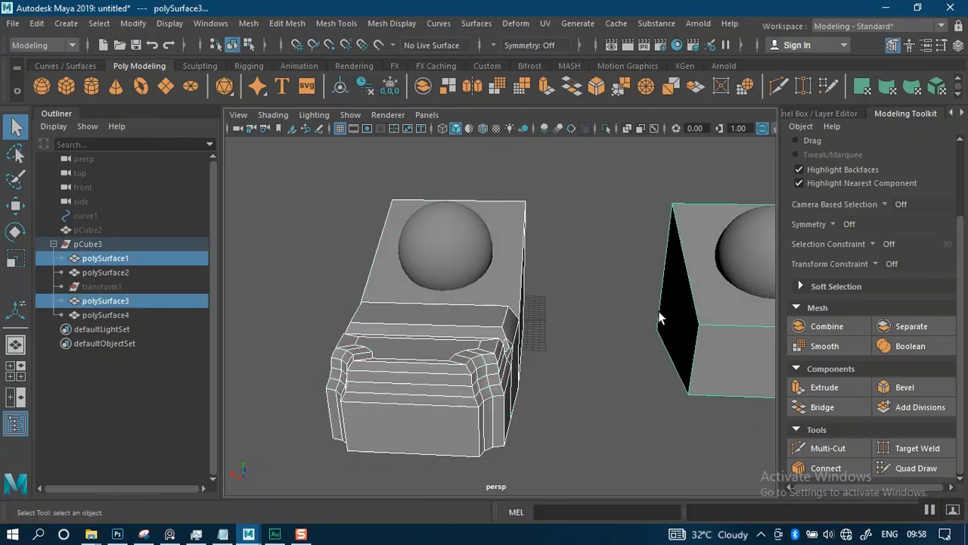
pyautogui.click(827, 324)
# Step: Open up the facing side faces of the two combined boxes and bridge their border edges together
pyautogui.scroll(5, 515, 318)
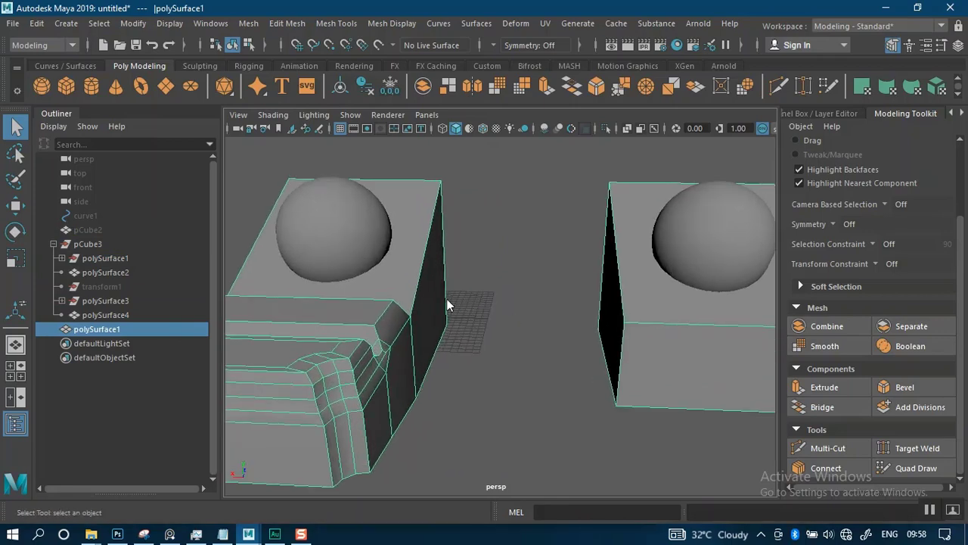
pyautogui.moveTo(446, 300); pyautogui.dragTo(443, 179, button='right')
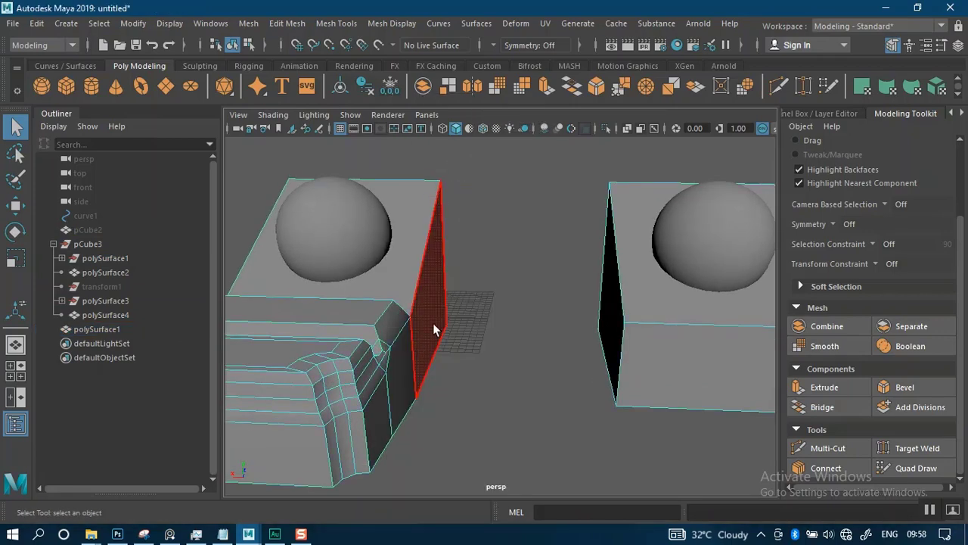
pyautogui.click(433, 325)
pyautogui.keyDown('alt'); pyautogui.moveTo(500, 336); pyautogui.dragTo(572, 332); pyautogui.keyUp('alt')
pyautogui.keyDown('shift'); pyautogui.click(569, 314); pyautogui.keyUp('shift')
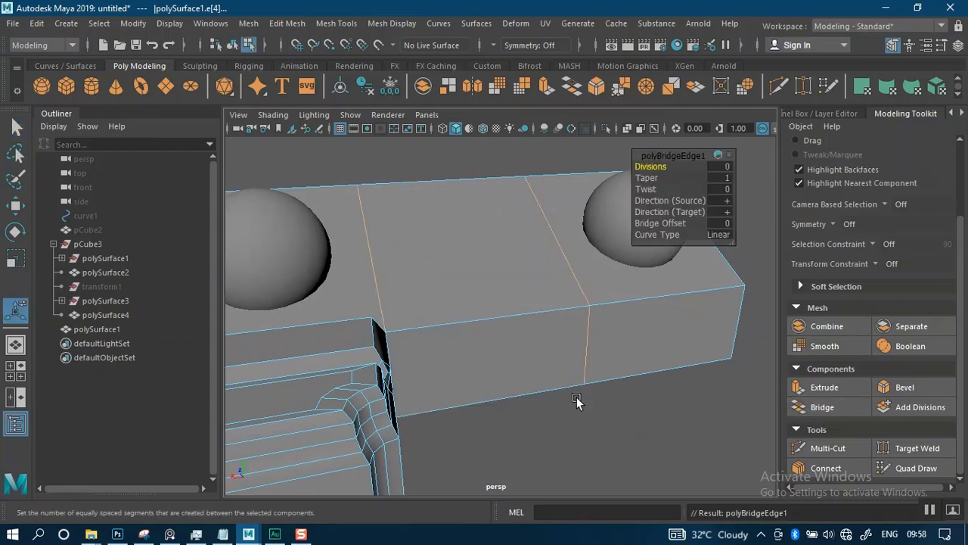
pyautogui.scroll(-5, 589, 399)
pyautogui.keyDown('alt'); pyautogui.moveTo(588, 389); pyautogui.dragTo(533, 371); pyautogui.keyUp('alt')
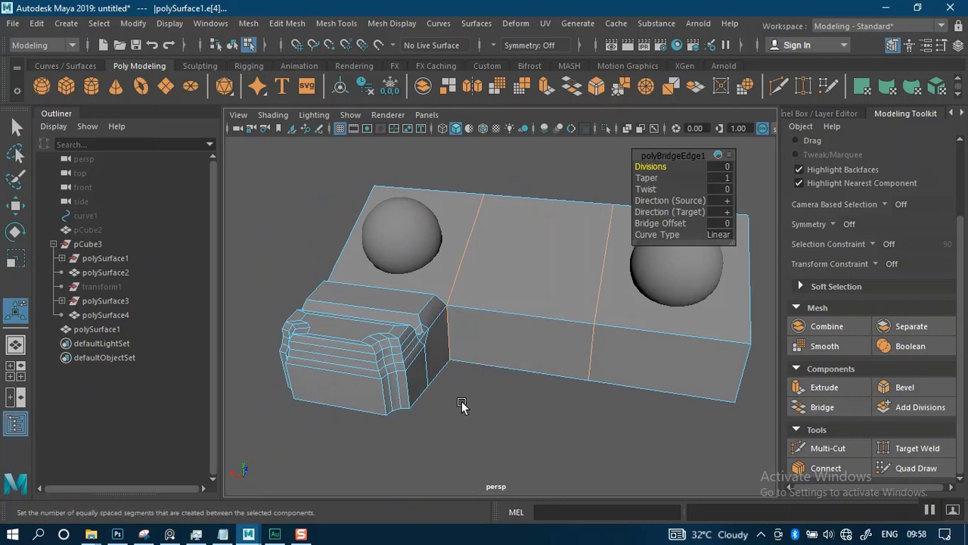
# Step: Set the bridge's taper to 0, its twist to about 57.3 and its divisions to 5
pyautogui.keyDown('alt'); pyautogui.moveTo(461, 405); pyautogui.dragTo(522, 415); pyautogui.keyUp('alt')
pyautogui.scroll(3, 514, 372)
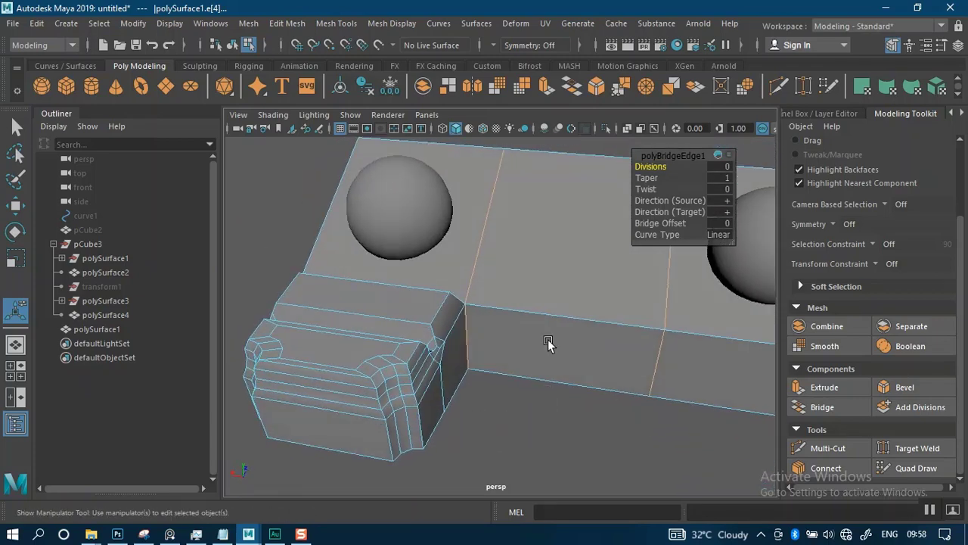
pyautogui.press('f')
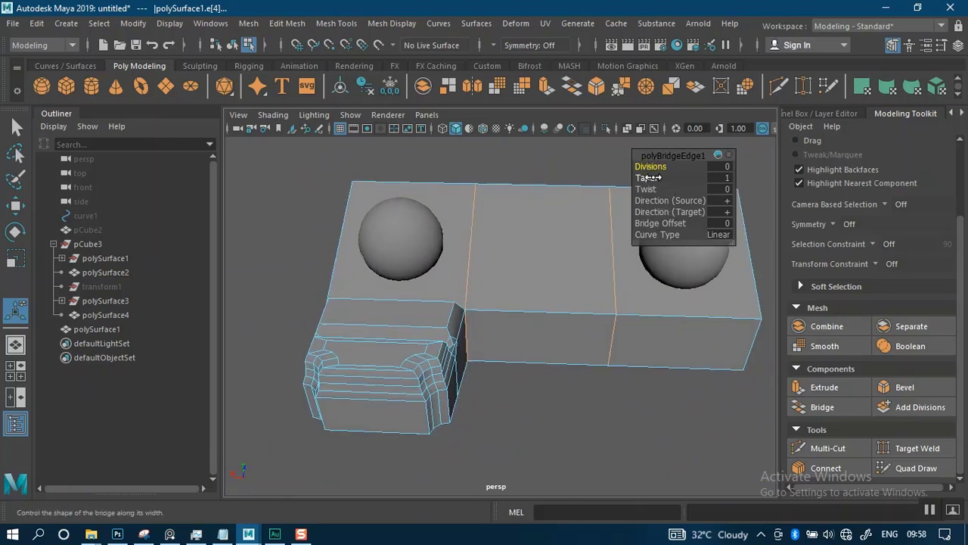
pyautogui.moveTo(648, 177); pyautogui.dragTo(663, 178)
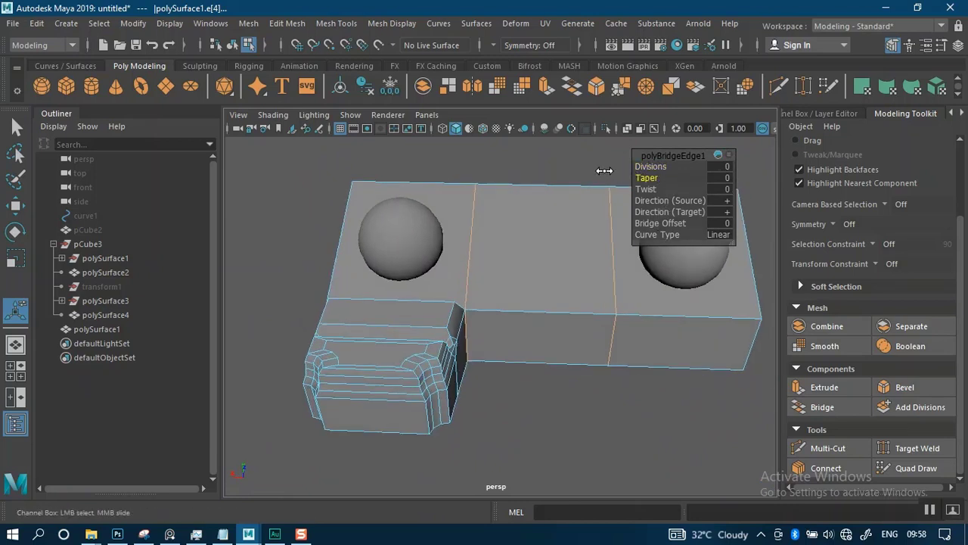
pyautogui.moveTo(661, 191); pyautogui.dragTo(692, 195)
pyautogui.click(660, 165)
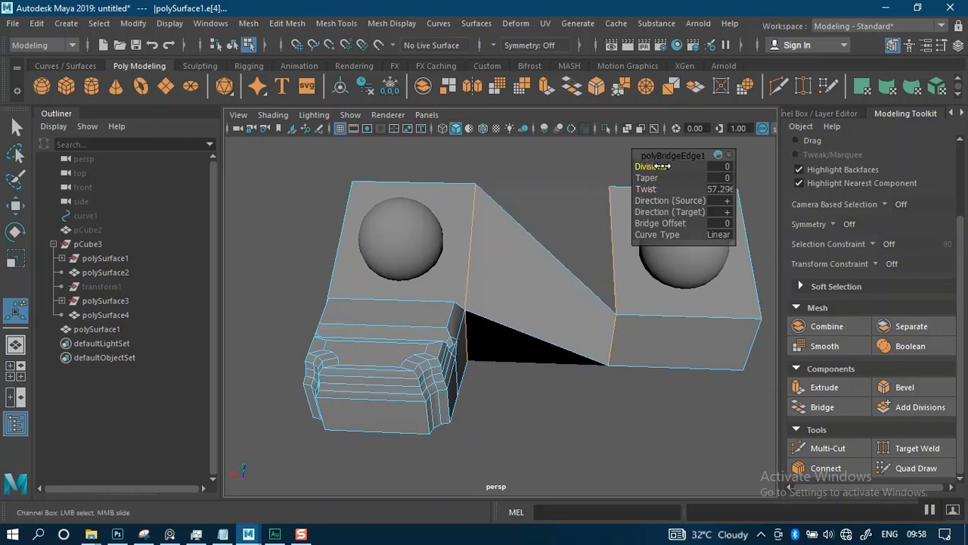
pyautogui.moveTo(663, 165); pyautogui.dragTo(690, 171)
pyautogui.keyDown('alt'); pyautogui.moveTo(536, 285); pyautogui.dragTo(526, 283, button='middle'); pyautogui.keyUp('alt')
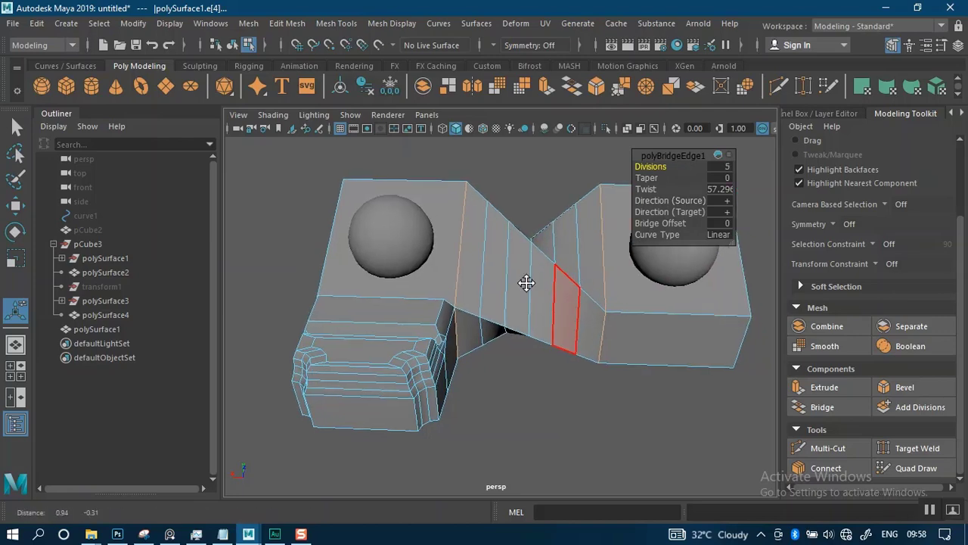
pyautogui.scroll(2, 526, 283)
# Step: Try the Blend curve type on the bridge and set its curve type to Curve
pyautogui.click(648, 178)
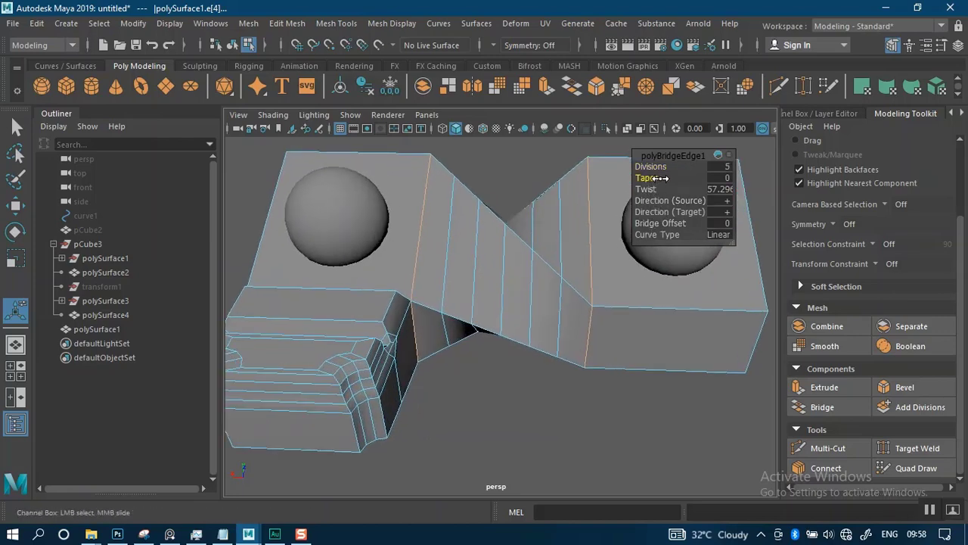
pyautogui.moveTo(659, 178)
pyautogui.mouseDown()
pyautogui.moveTo(684, 181)
pyautogui.moveTo(643, 173)
pyautogui.mouseUp()
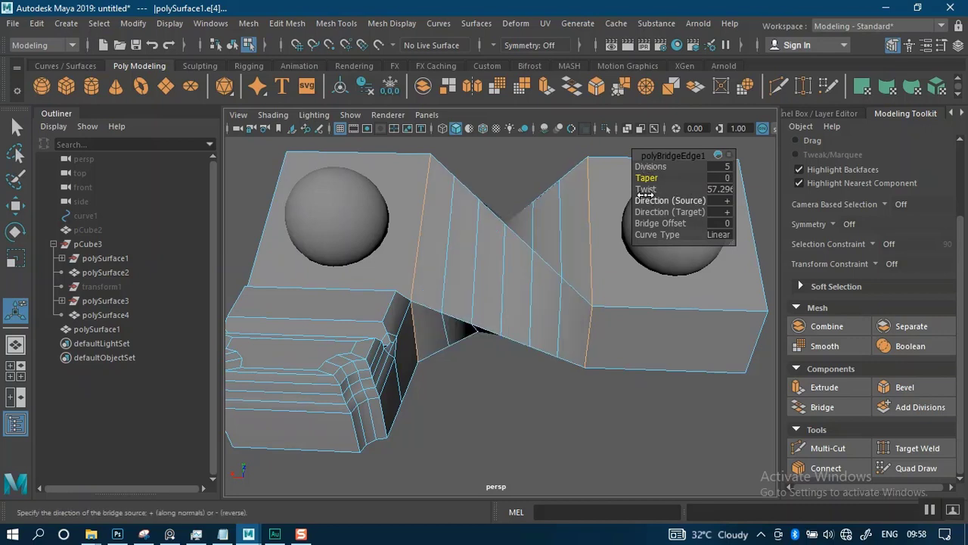
pyautogui.click(716, 235)
pyautogui.click(730, 258)
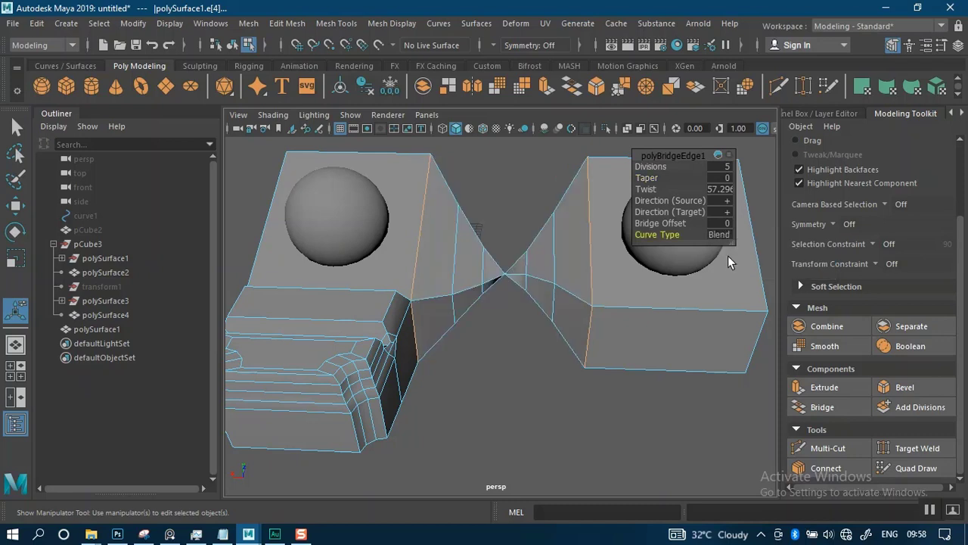
pyautogui.click(712, 236)
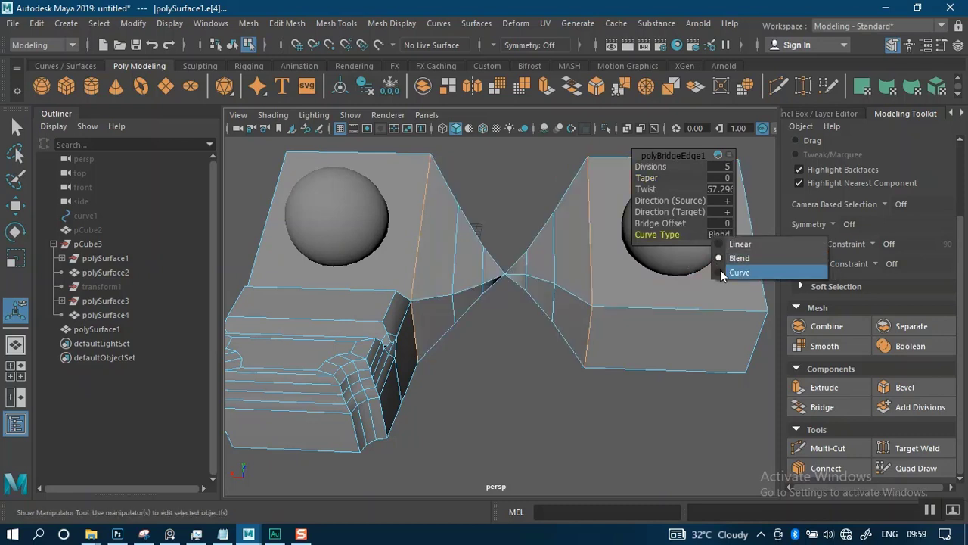
pyautogui.click(720, 270)
# Step: Set the bridge's divisions to 8, its taper to 2.1 and its twist to about 152.4
pyautogui.click(664, 167)
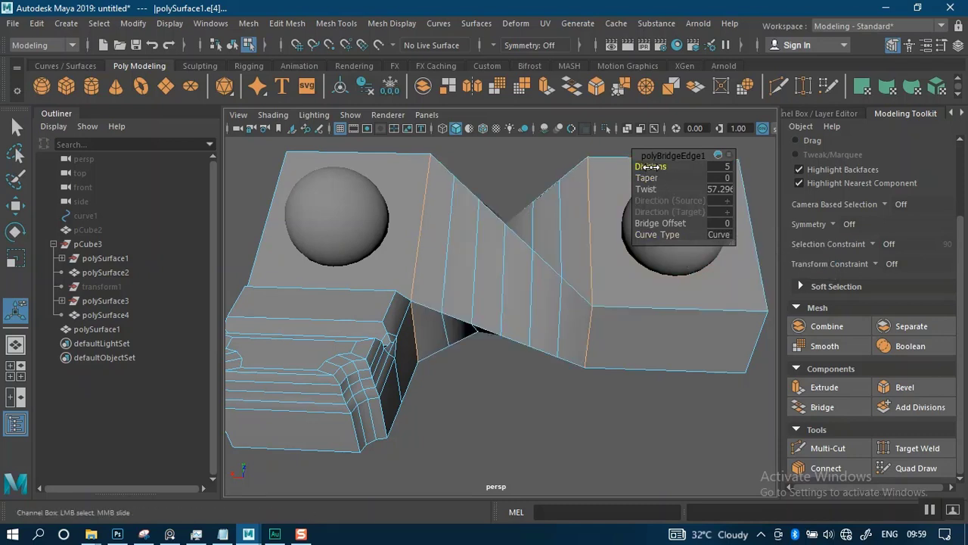
pyautogui.moveTo(664, 167); pyautogui.dragTo(614, 187, button='middle')
pyautogui.click(652, 177)
pyautogui.click(651, 190)
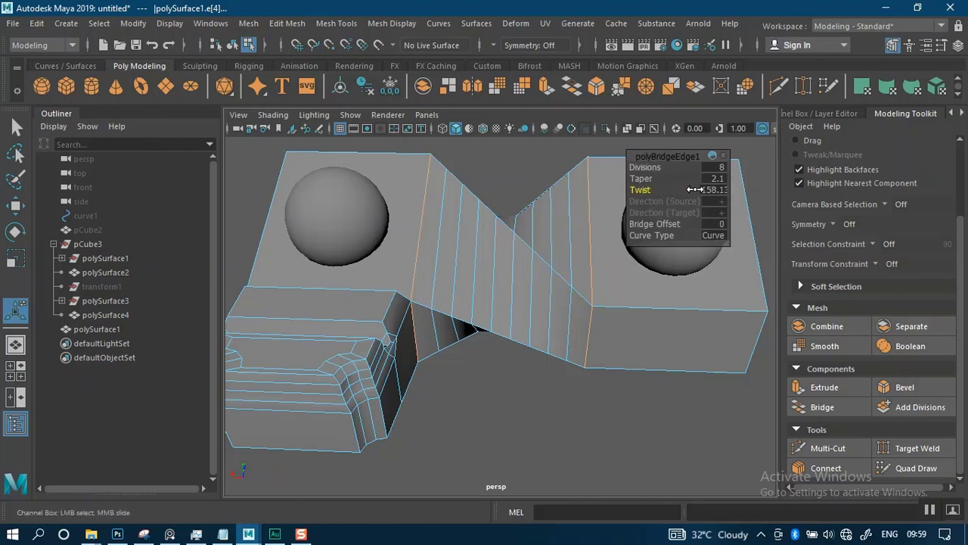
pyautogui.moveTo(671, 204); pyautogui.dragTo(666, 204, button='middle')
pyautogui.keyDown('alt'); pyautogui.moveTo(454, 227); pyautogui.dragTo(574, 227); pyautogui.keyUp('alt')
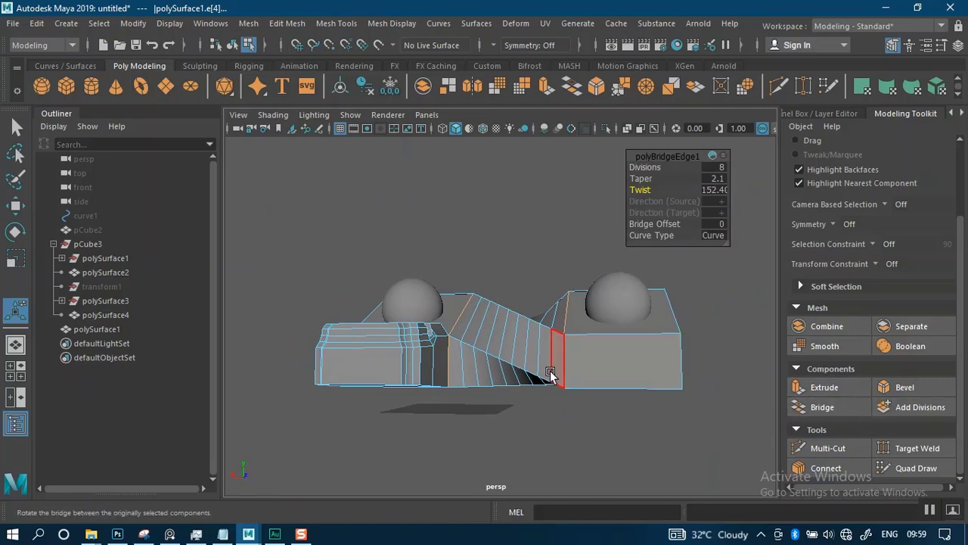
# Step: Subdivide the front face of the unbeveled box with Add Divisions at a division level of 1
pyautogui.keyDown('alt'); pyautogui.moveTo(552, 372); pyautogui.dragTo(628, 380); pyautogui.keyUp('alt')
pyautogui.press('F11')
pyautogui.click(645, 357)
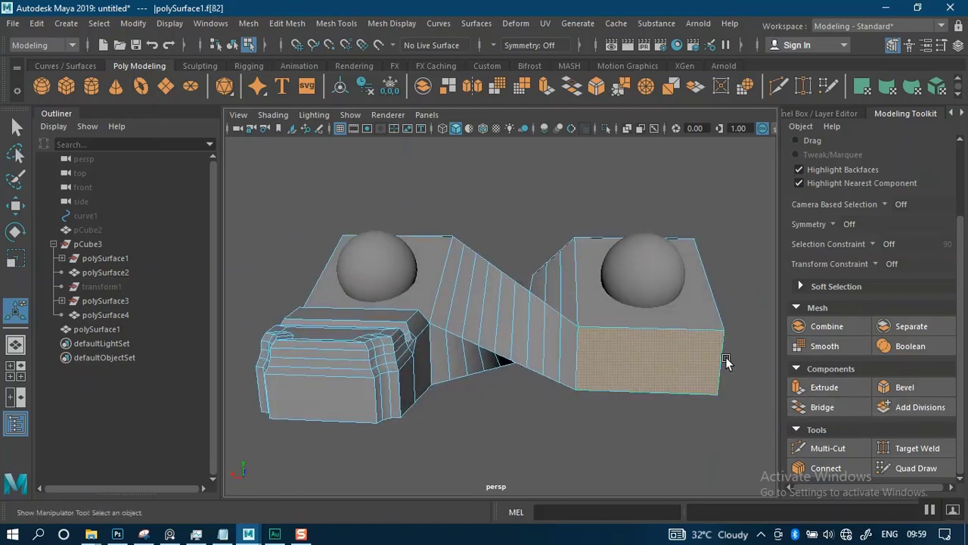
pyautogui.click(913, 408)
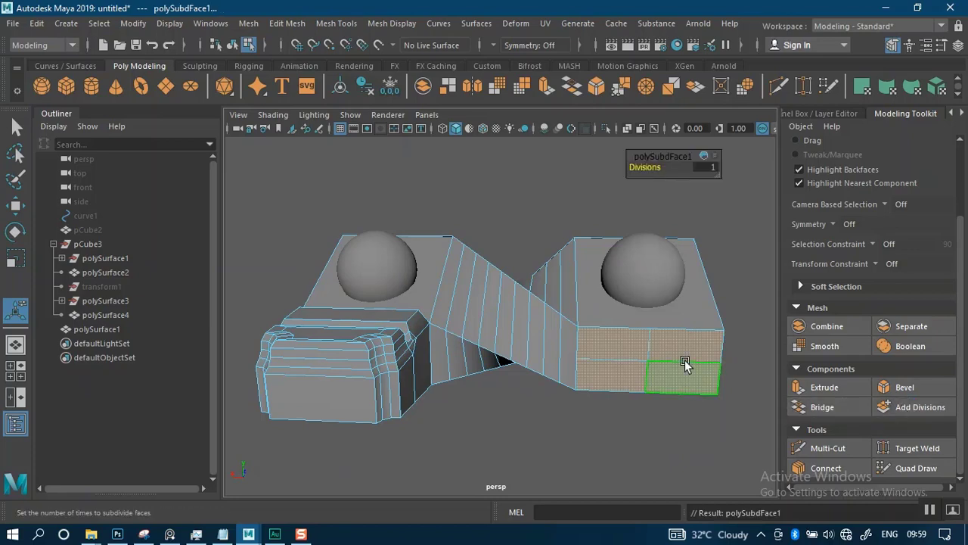
pyautogui.keyDown('alt'); pyautogui.moveTo(681, 337); pyautogui.dragTo(690, 400, button='right'); pyautogui.keyUp('alt')
pyautogui.keyDown('alt'); pyautogui.moveTo(689, 399); pyautogui.dragTo(579, 351, button='middle'); pyautogui.keyUp('alt')
pyautogui.keyDown('alt'); pyautogui.moveTo(579, 350); pyautogui.dragTo(603, 391, button='right'); pyautogui.keyUp('alt')
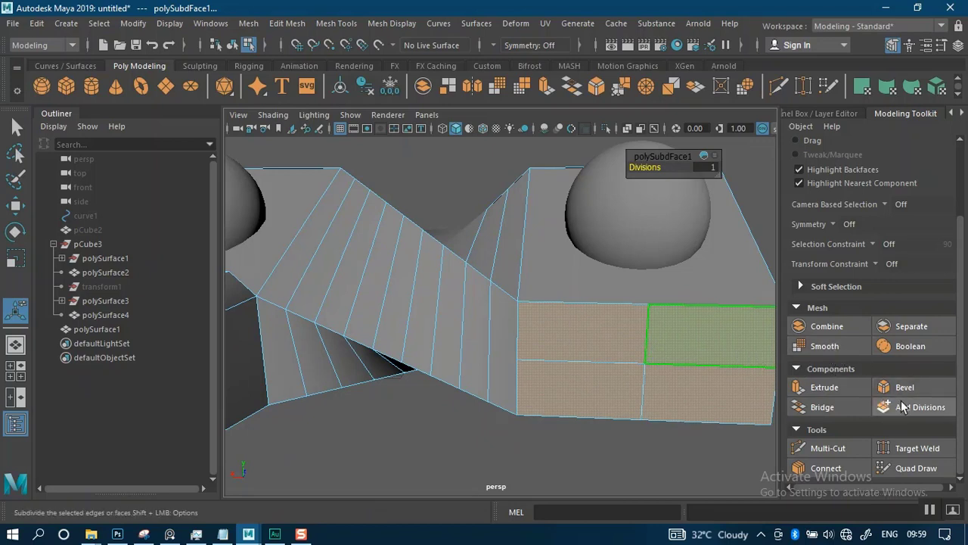
pyautogui.moveTo(671, 372)
pyautogui.keyDown('alt'); pyautogui.mouseDown()
pyautogui.moveTo(646, 337)
pyautogui.moveTo(661, 363)
pyautogui.moveTo(646, 358)
pyautogui.moveTo(681, 356)
pyautogui.mouseUp(); pyautogui.keyUp('alt')
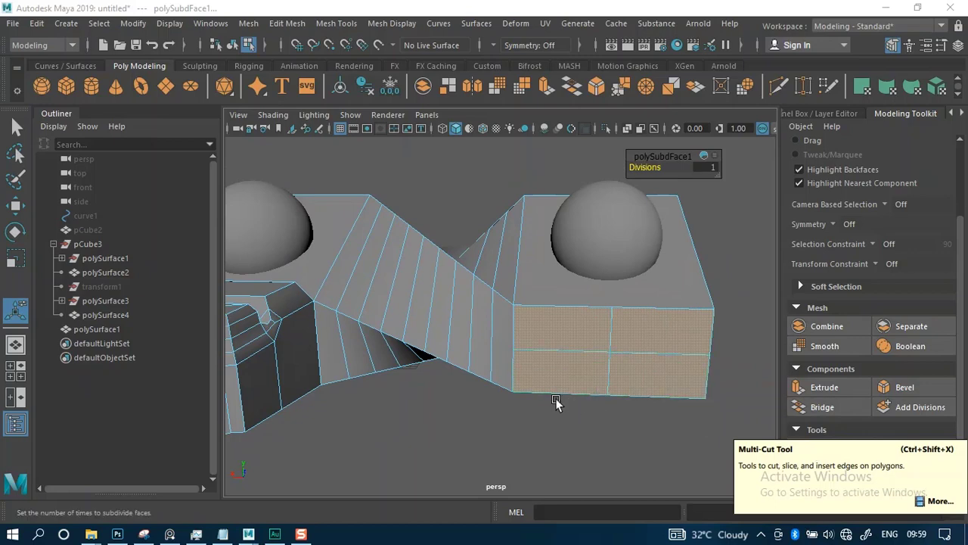
# Step: Try a Multi-Cut slice line across the top and divided front of the unbeveled box, and undo it
pyautogui.keyDown('alt'); pyautogui.moveTo(556, 400); pyautogui.dragTo(719, 421); pyautogui.keyUp('alt')
pyautogui.click(814, 445)
pyautogui.keyDown('alt'); pyautogui.moveTo(557, 346); pyautogui.dragTo(560, 386, button='middle'); pyautogui.keyUp('alt')
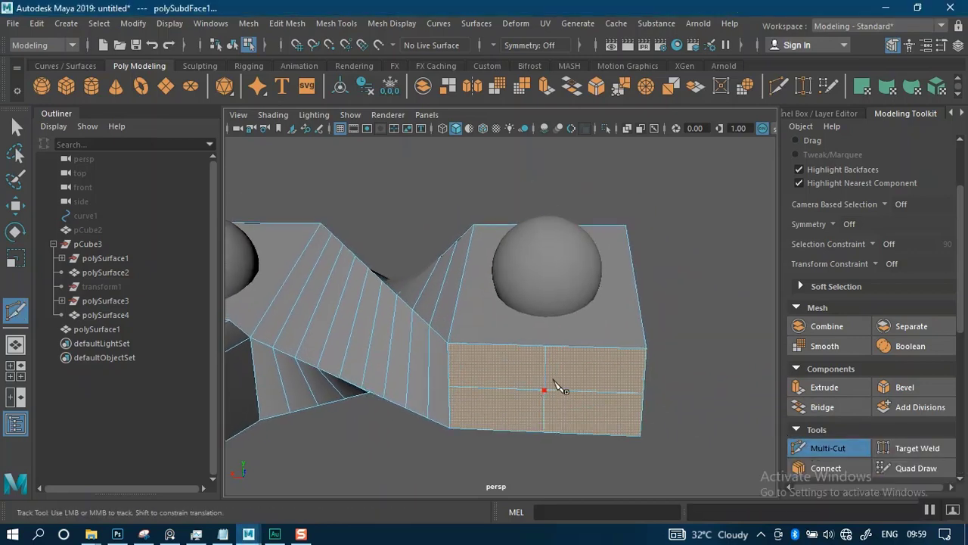
pyautogui.keyDown('alt'); pyautogui.moveTo(556, 386); pyautogui.dragTo(627, 354, button='right'); pyautogui.keyUp('alt')
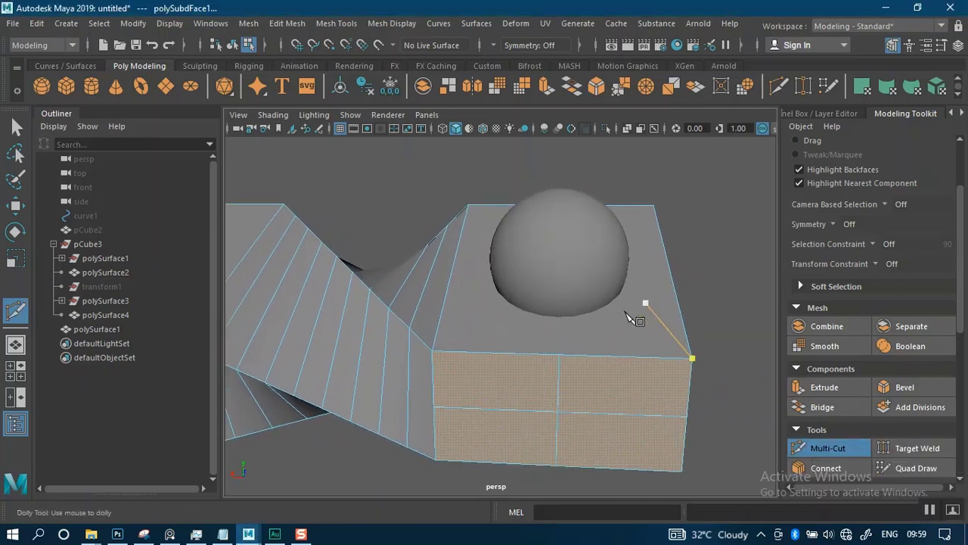
pyautogui.moveTo(631, 318)
pyautogui.keyDown('alt'); pyautogui.mouseDown()
pyautogui.moveTo(609, 368)
pyautogui.moveTo(642, 320)
pyautogui.mouseUp(); pyautogui.keyUp('alt')
pyautogui.keyDown('alt'); pyautogui.moveTo(642, 320); pyautogui.dragTo(578, 427, button='middle'); pyautogui.keyUp('alt')
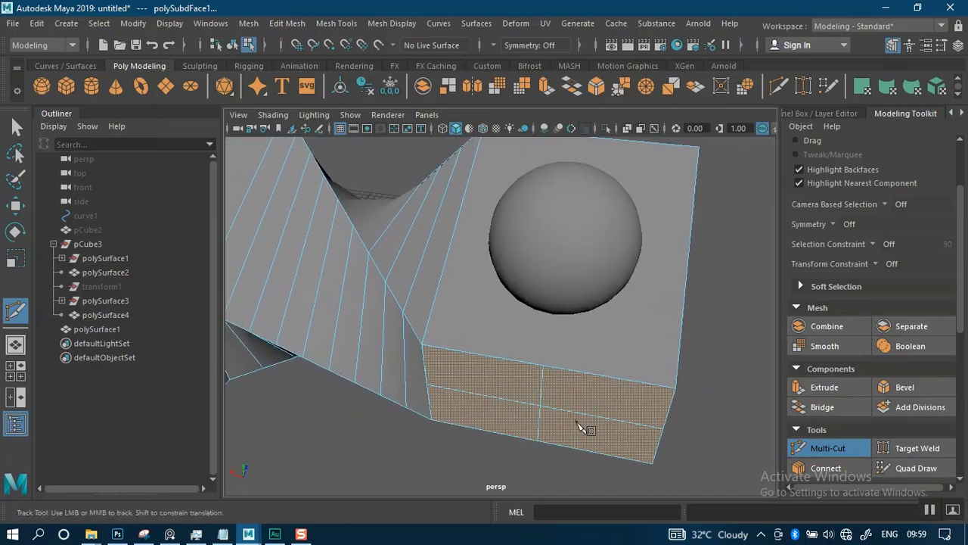
pyautogui.keyDown('alt'); pyautogui.moveTo(563, 472); pyautogui.dragTo(558, 352, button='right'); pyautogui.keyUp('alt')
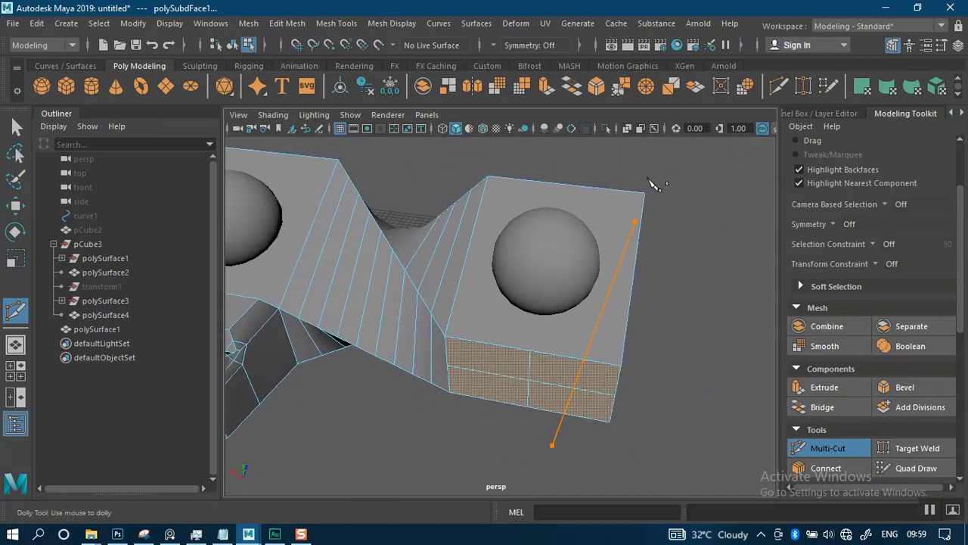
pyautogui.moveTo(658, 132); pyautogui.dragTo(658, 132)
pyautogui.hotkey('ctrl', 'z')
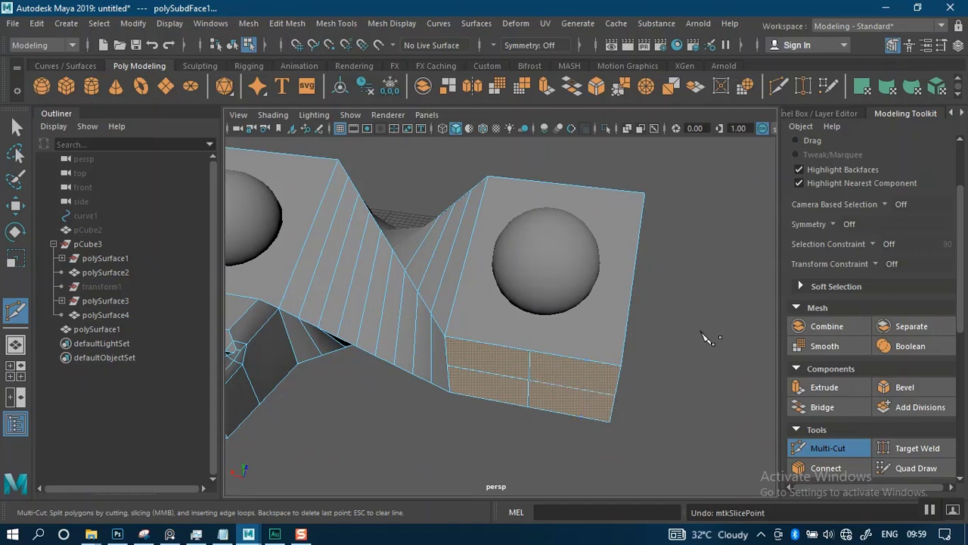
# Step: Leave the Multi-Cut tool for the Select tool and clear the selection of the divided faces
pyautogui.press('q')
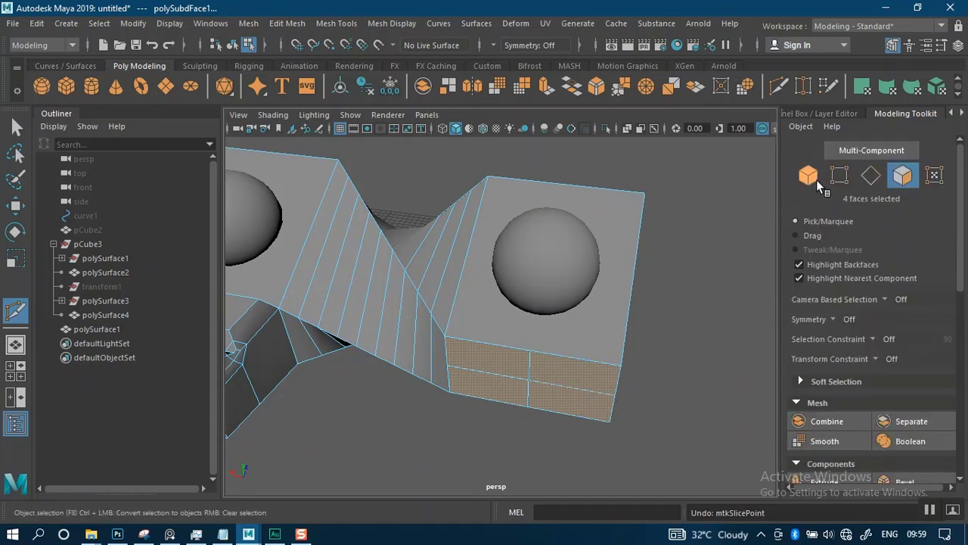
pyautogui.press('F8')
pyautogui.press('F11')
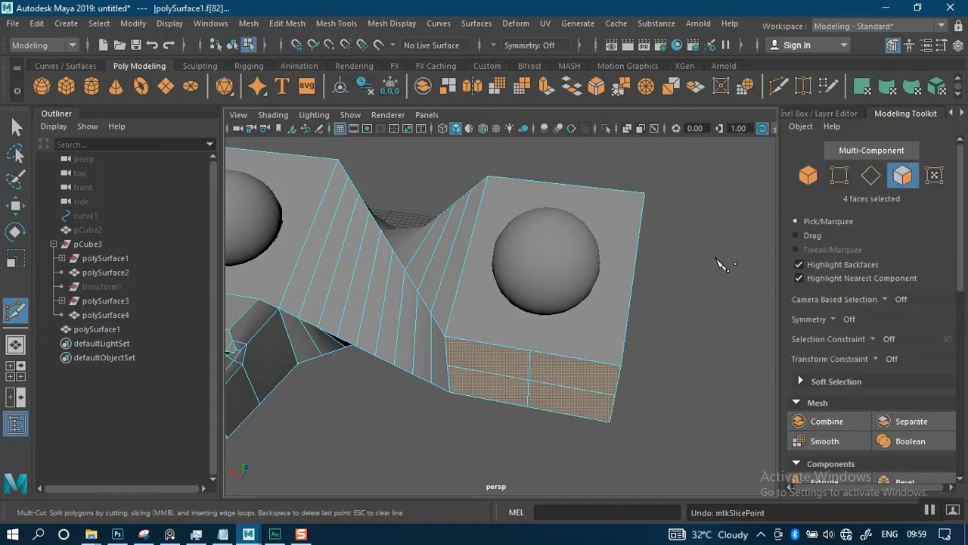
pyautogui.press('q')
pyautogui.click(720, 326)
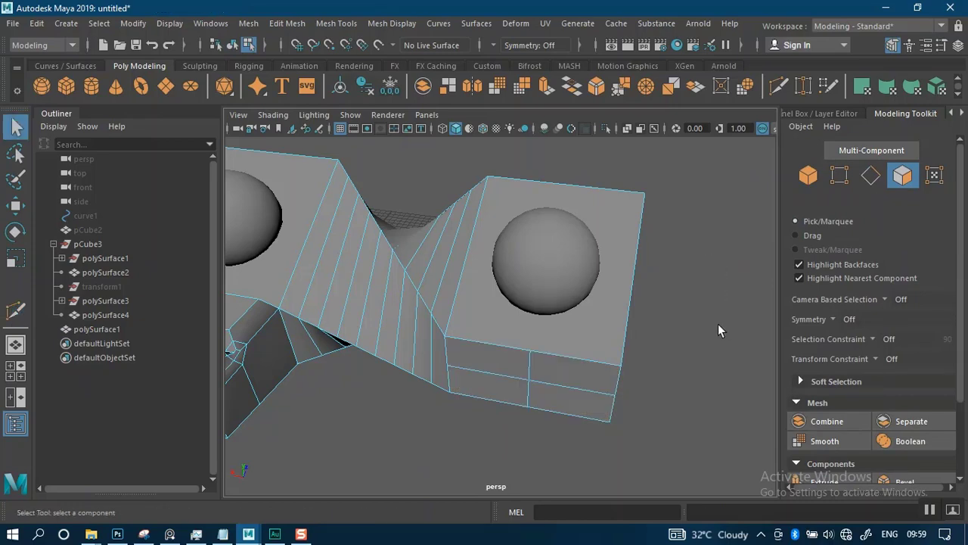
pyautogui.keyDown('alt'); pyautogui.moveTo(597, 370); pyautogui.dragTo(522, 332); pyautogui.keyUp('alt')
pyautogui.scroll(-3, 846, 441)
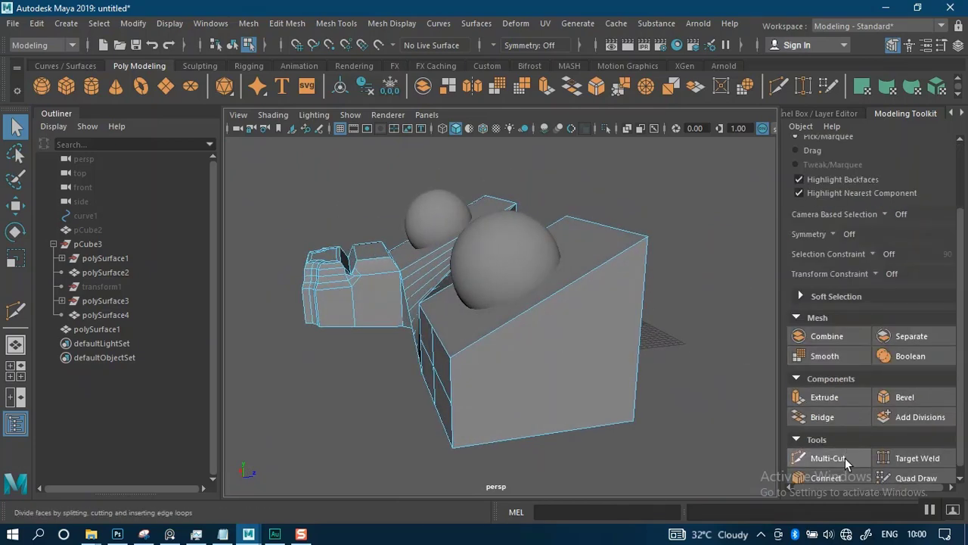
pyautogui.click(827, 458)
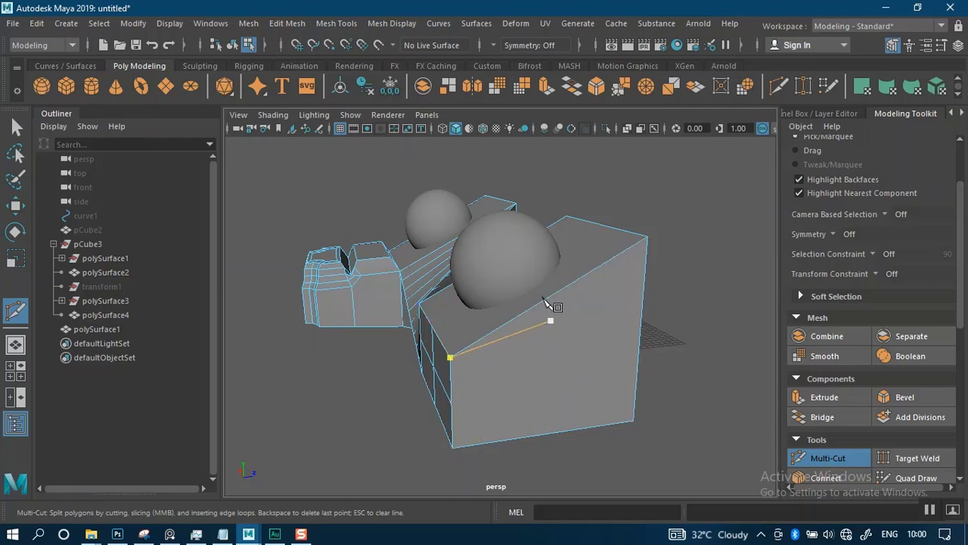
pyautogui.keyDown('alt'); pyautogui.moveTo(551, 371); pyautogui.dragTo(340, 243); pyautogui.keyUp('alt')
pyautogui.keyDown('alt'); pyautogui.moveTo(341, 242); pyautogui.dragTo(266, 221, button='right'); pyautogui.keyUp('alt')
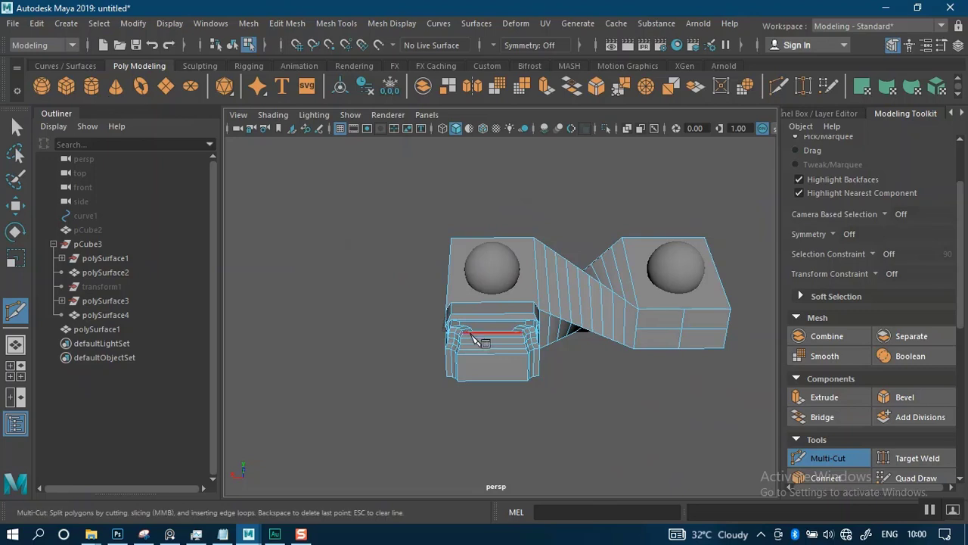
pyautogui.press('q')
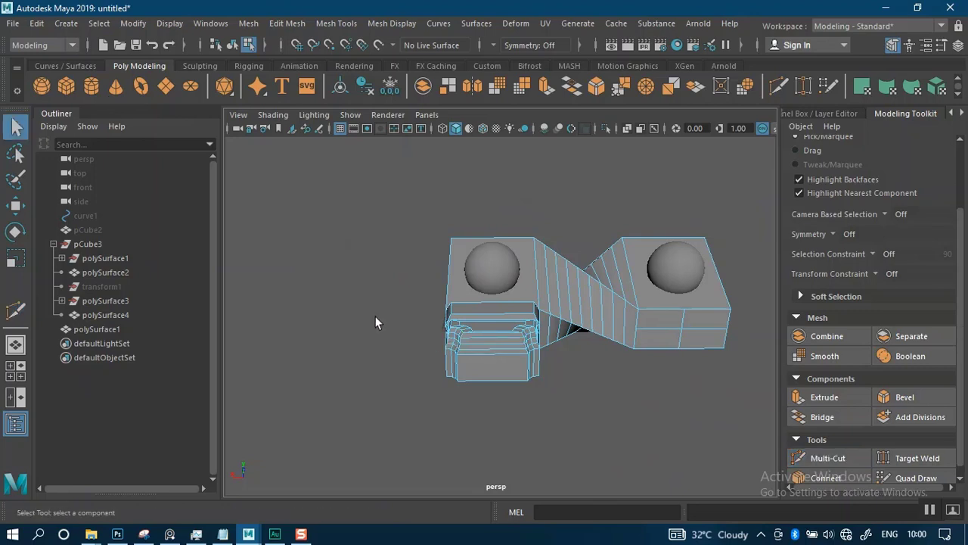
# Step: Create a new polygon cube, scale it up uniformly and move it clear of the bridged mesh on the beveled box's side
pyautogui.keyDown('shift'); pyautogui.moveTo(360, 304); pyautogui.dragTo(352, 278, button='right'); pyautogui.keyUp('shift')
pyautogui.press('w')
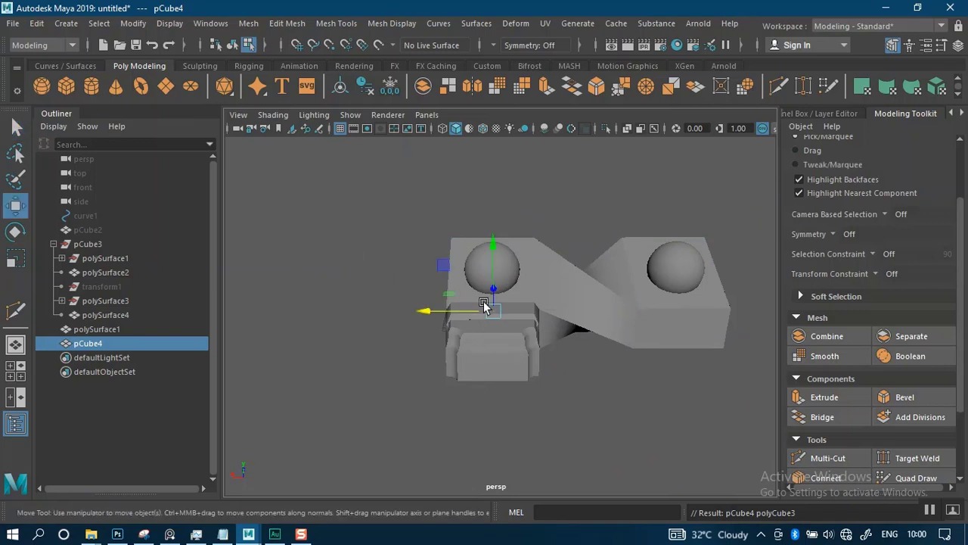
pyautogui.press('r')
pyautogui.moveTo(493, 311); pyautogui.dragTo(613, 360)
pyautogui.press('w')
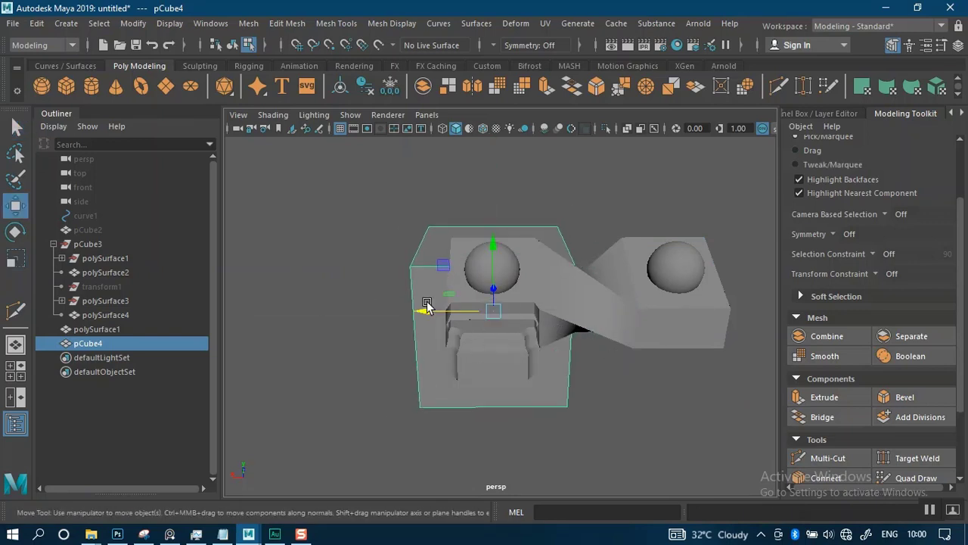
pyautogui.moveTo(423, 307); pyautogui.dragTo(256, 297)
pyautogui.keyDown('alt'); pyautogui.moveTo(593, 346); pyautogui.dragTo(654, 364, button='middle'); pyautogui.keyUp('alt')
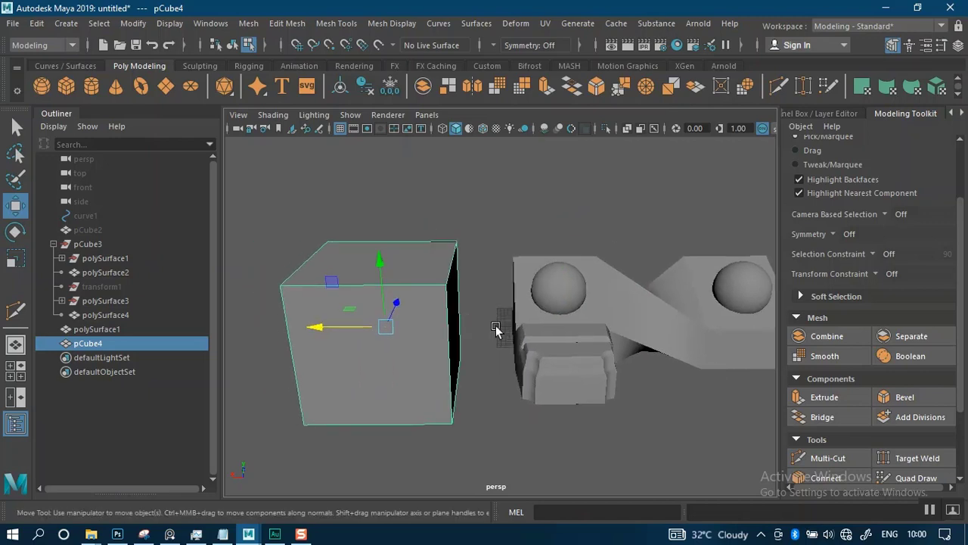
# Step: Insert one vertical and one horizontal edge loop through the middle of the new cube with Multi-Cut
pyautogui.click(827, 457)
pyautogui.scroll(3, 508, 342)
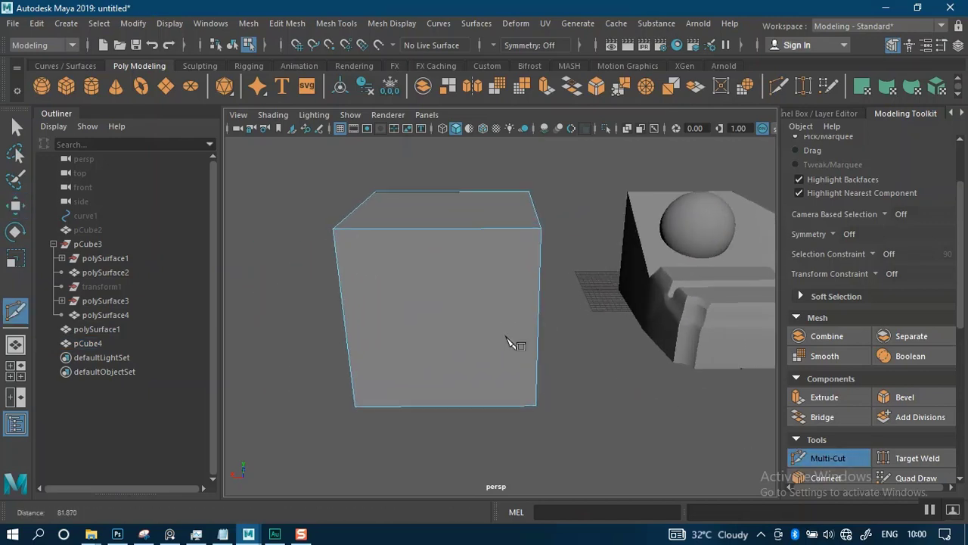
pyautogui.press('ctrl')
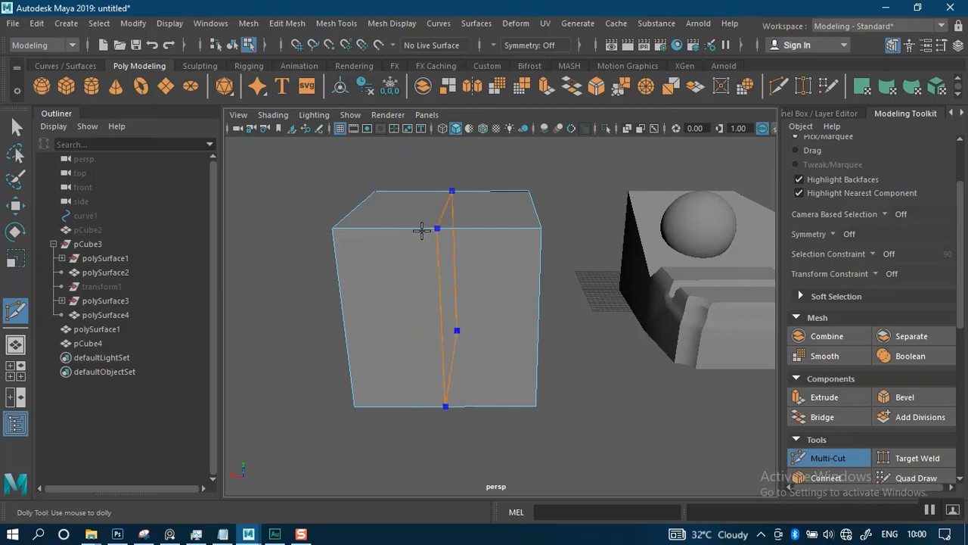
pyautogui.keyDown('ctrl'); pyautogui.keyDown('shift'); pyautogui.click(422, 230); pyautogui.keyUp('shift'); pyautogui.keyUp('ctrl')
pyautogui.keyDown('alt'); pyautogui.moveTo(488, 401); pyautogui.dragTo(407, 368); pyautogui.keyUp('alt')
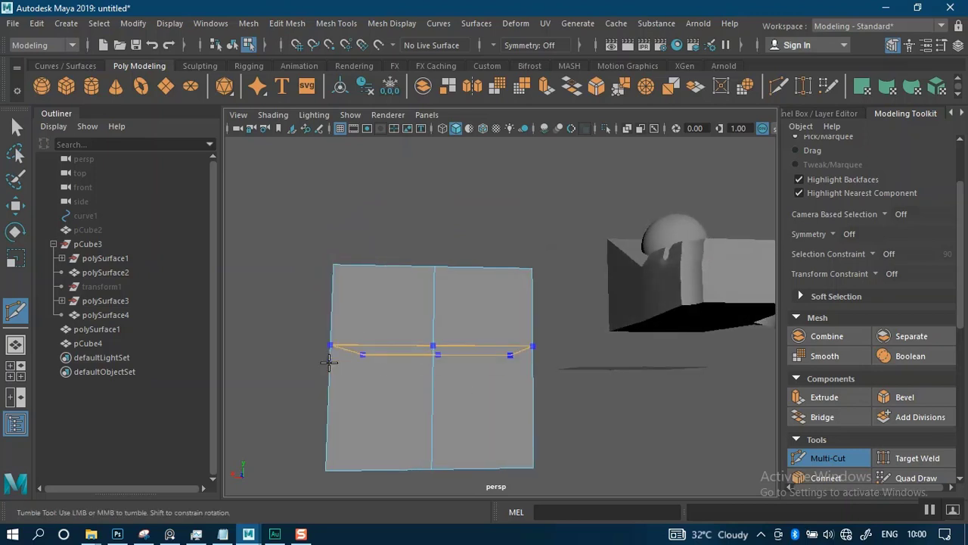
pyautogui.keyDown('alt'); pyautogui.moveTo(422, 454); pyautogui.dragTo(295, 320); pyautogui.keyUp('alt')
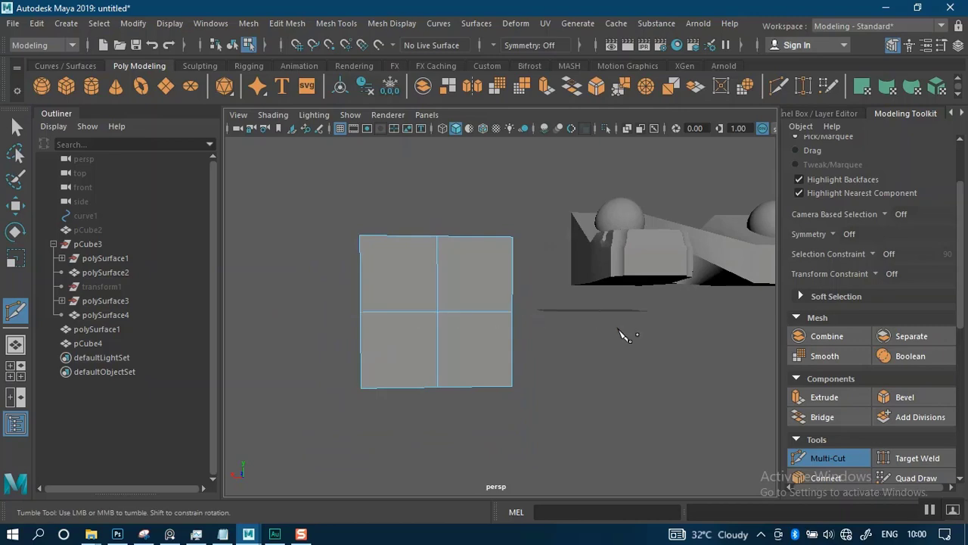
# Step: Switch from Multi-Cut to the Target Weld tool on the divided cube
pyautogui.keyDown('alt'); pyautogui.moveTo(622, 335); pyautogui.dragTo(685, 405); pyautogui.keyUp('alt')
pyautogui.keyDown('alt'); pyautogui.moveTo(534, 269); pyautogui.dragTo(522, 420); pyautogui.keyUp('alt')
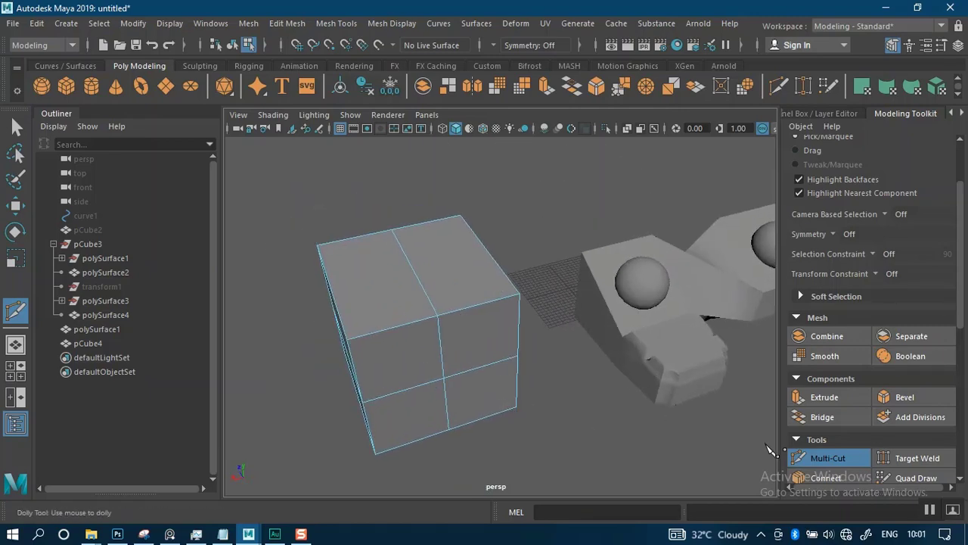
pyautogui.click(827, 458)
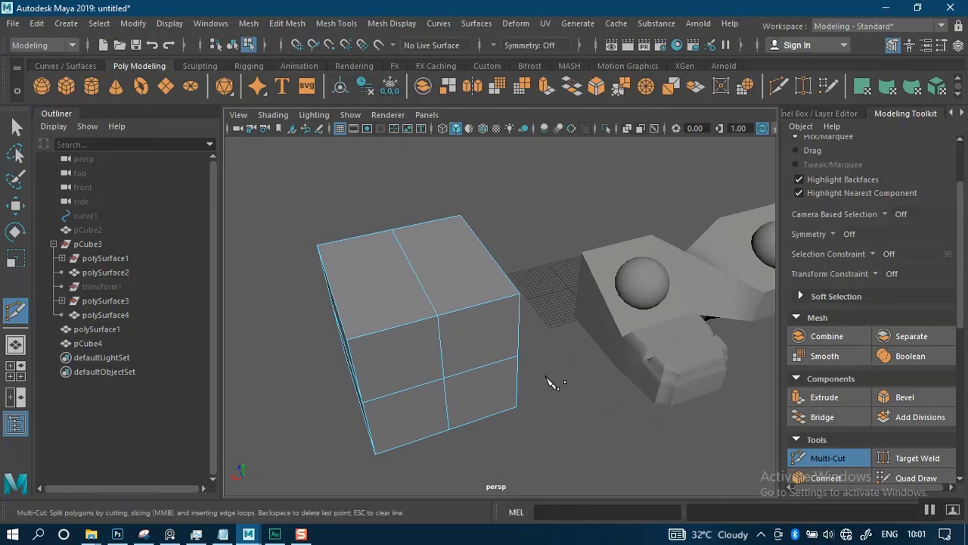
pyautogui.keyDown('alt'); pyautogui.moveTo(549, 378); pyautogui.dragTo(550, 393); pyautogui.keyUp('alt')
pyautogui.keyDown('alt'); pyautogui.moveTo(550, 393); pyautogui.dragTo(589, 376, button='right'); pyautogui.keyUp('alt')
pyautogui.keyDown('alt'); pyautogui.moveTo(588, 376); pyautogui.dragTo(557, 402, button='middle'); pyautogui.keyUp('alt')
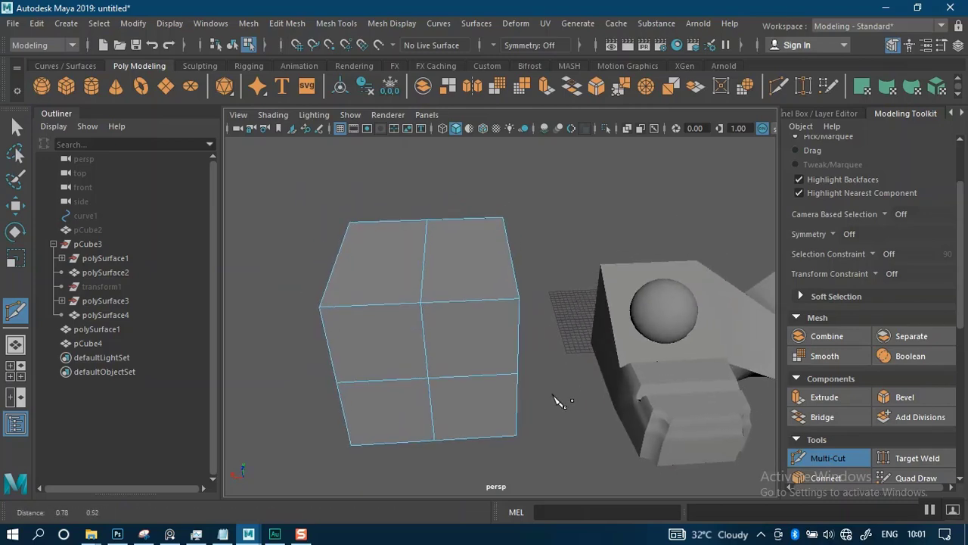
pyautogui.scroll(-3, 863, 453)
pyautogui.click(920, 330)
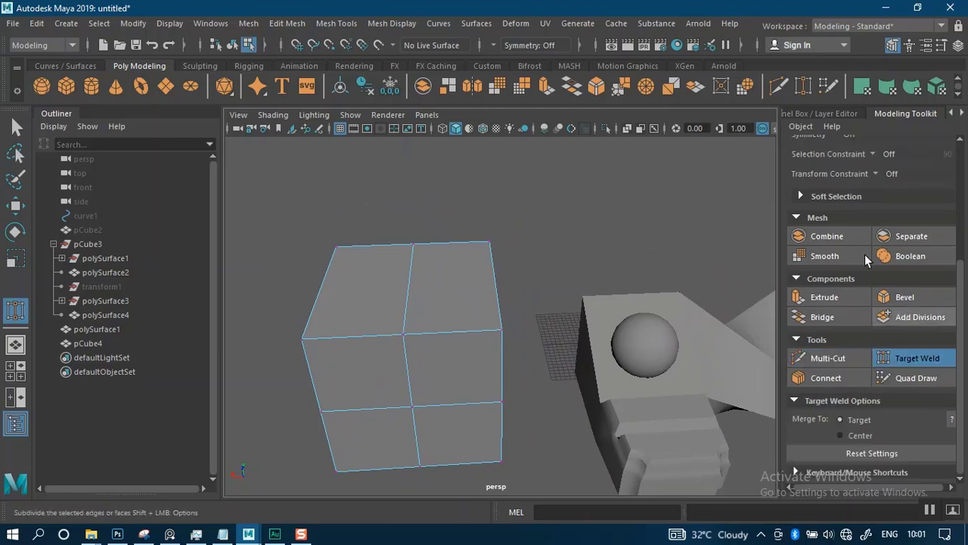
pyautogui.scroll(5, 863, 254)
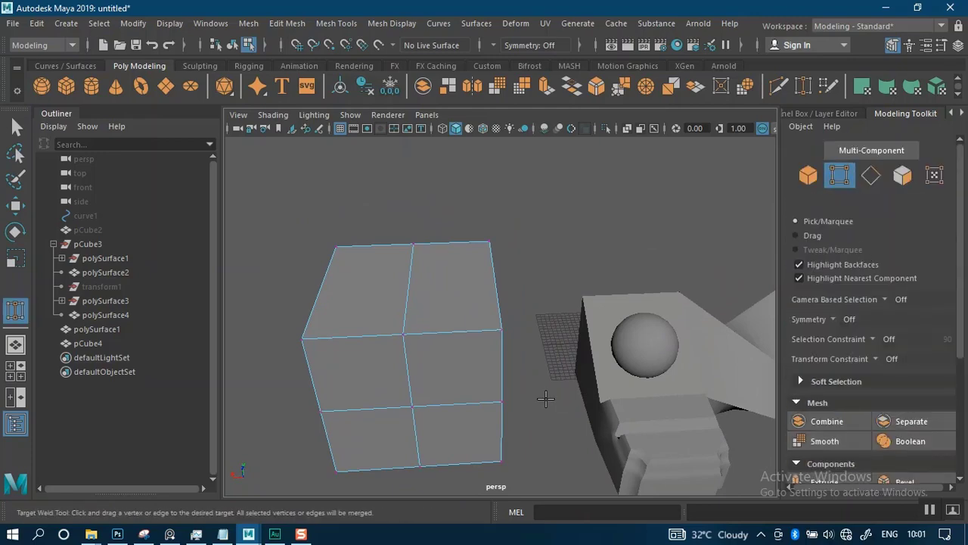
# Step: Target-weld the cube's front top corner vertex onto the back top corner vertex on the side facing the bridged mesh
pyautogui.keyDown('alt'); pyautogui.moveTo(489, 324); pyautogui.dragTo(492, 353); pyautogui.keyUp('alt')
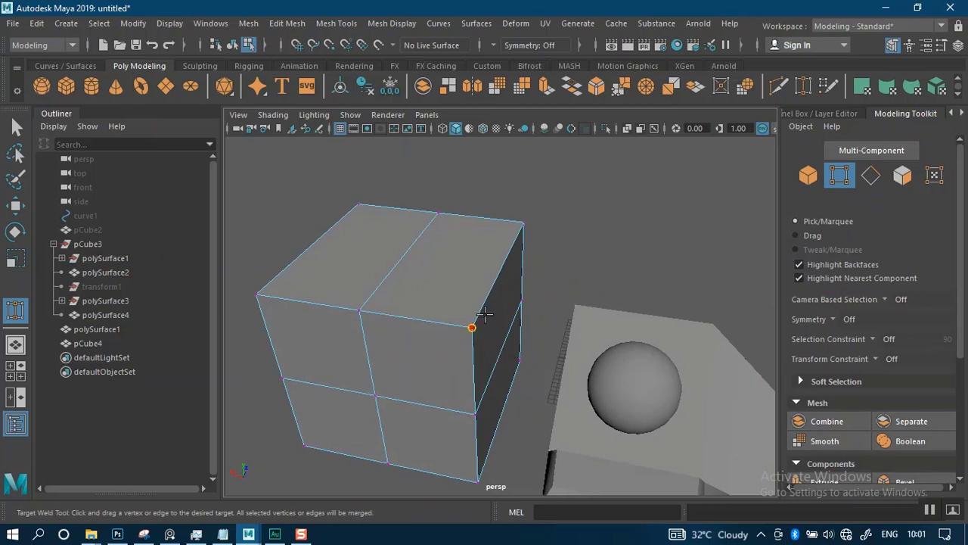
pyautogui.moveTo(508, 269); pyautogui.dragTo(527, 233)
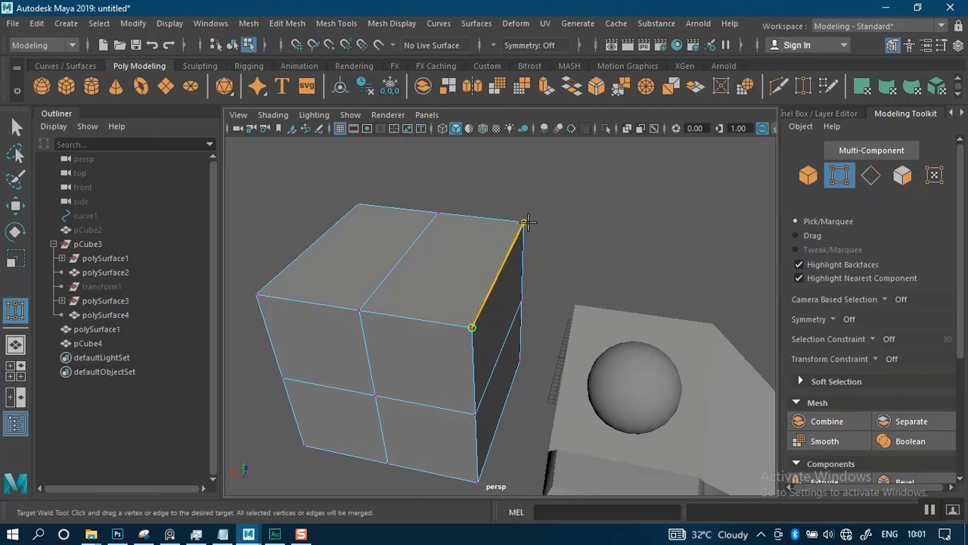
pyautogui.moveTo(502, 282); pyautogui.dragTo(480, 324)
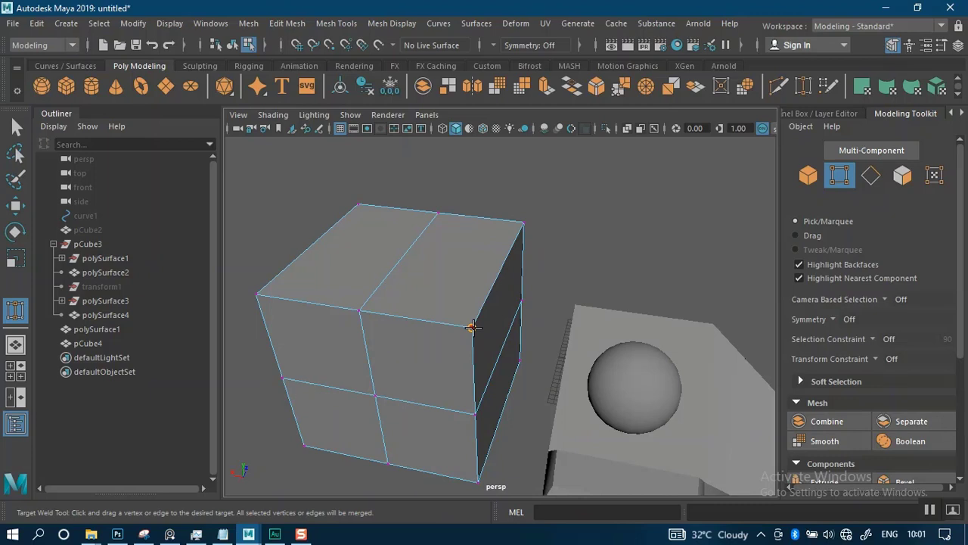
pyautogui.moveTo(472, 326); pyautogui.dragTo(471, 326)
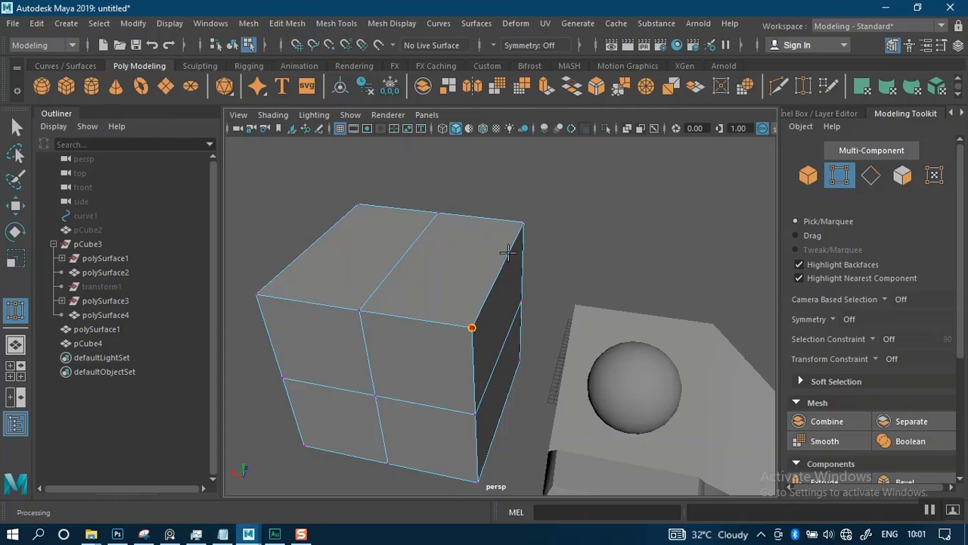
pyautogui.moveTo(508, 254); pyautogui.dragTo(536, 283)
# Step: Inspect the welded corner of the cube from several angles and undo the weld
pyautogui.keyDown('alt'); pyautogui.moveTo(479, 356); pyautogui.dragTo(475, 313, button='middle'); pyautogui.keyUp('alt')
pyautogui.scroll(-3, 881, 418)
pyautogui.scroll(-3, 881, 418)
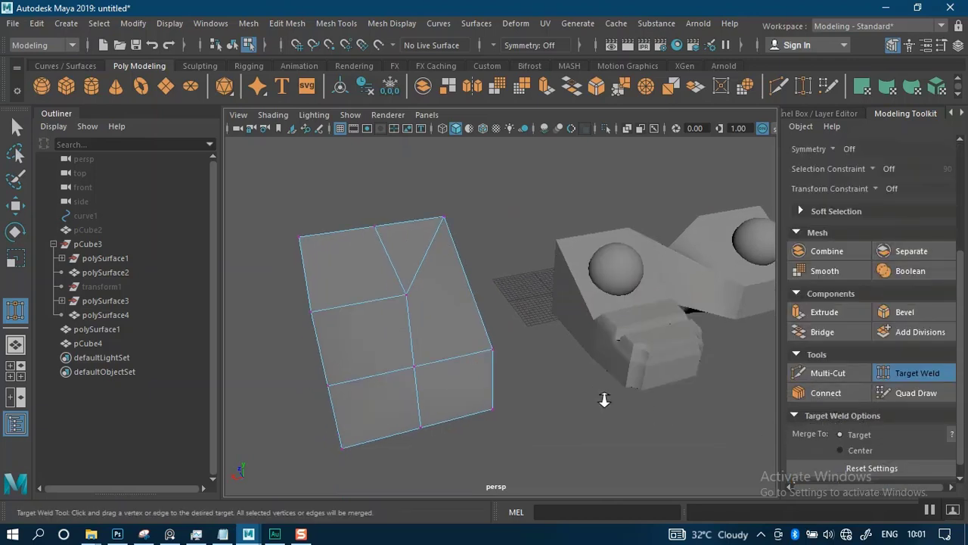
pyautogui.keyDown('alt'); pyautogui.moveTo(609, 395); pyautogui.dragTo(634, 454, button='right'); pyautogui.keyUp('alt')
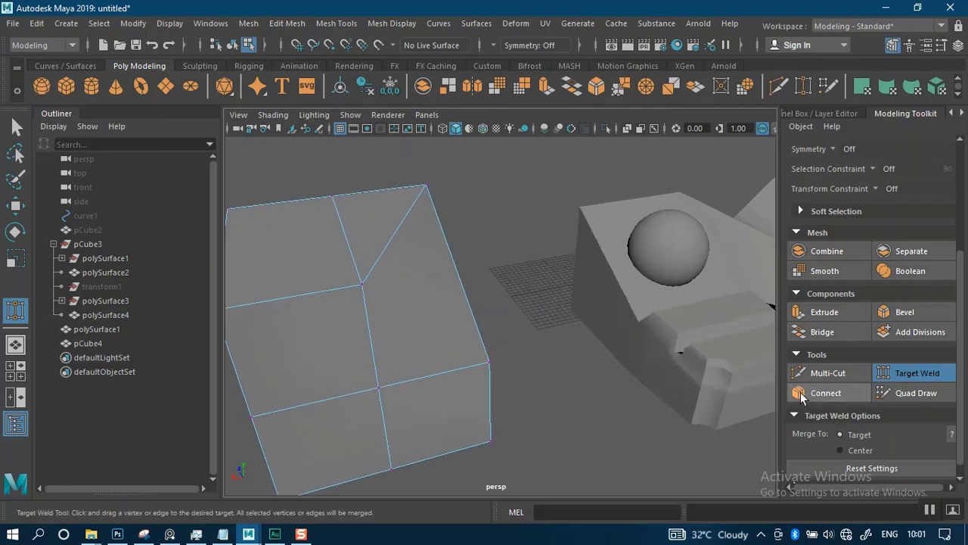
pyautogui.keyDown('alt'); pyautogui.moveTo(486, 340); pyautogui.dragTo(468, 330, button='right'); pyautogui.keyUp('alt')
pyautogui.keyDown('alt'); pyautogui.moveTo(467, 330); pyautogui.dragTo(455, 286); pyautogui.keyUp('alt')
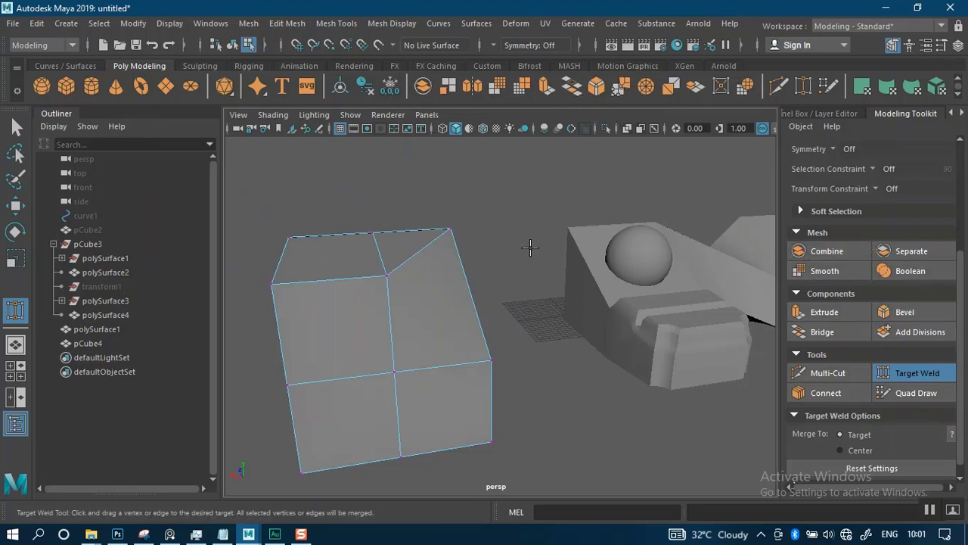
pyautogui.keyDown('alt'); pyautogui.moveTo(540, 185); pyautogui.dragTo(515, 329); pyautogui.keyUp('alt')
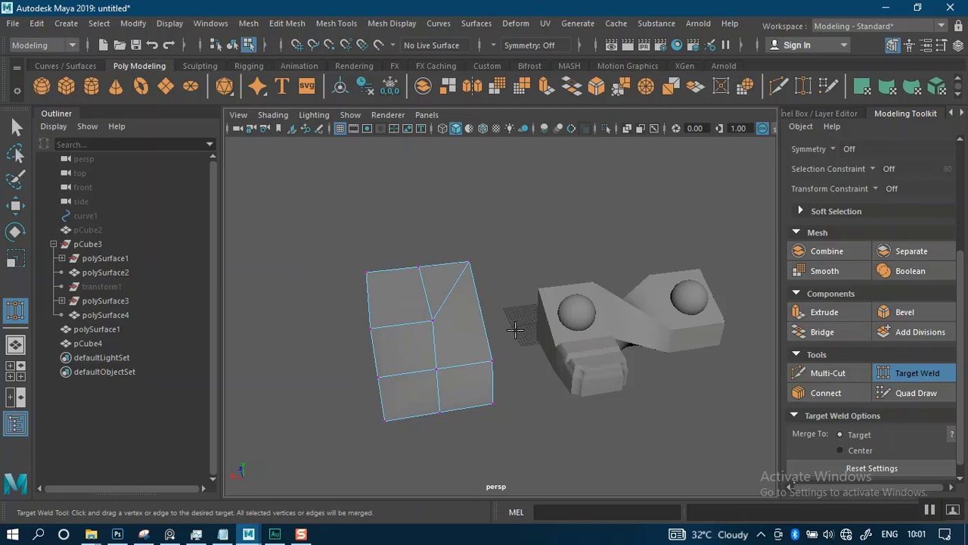
pyautogui.keyDown('alt'); pyautogui.moveTo(514, 328); pyautogui.dragTo(519, 385); pyautogui.keyUp('alt')
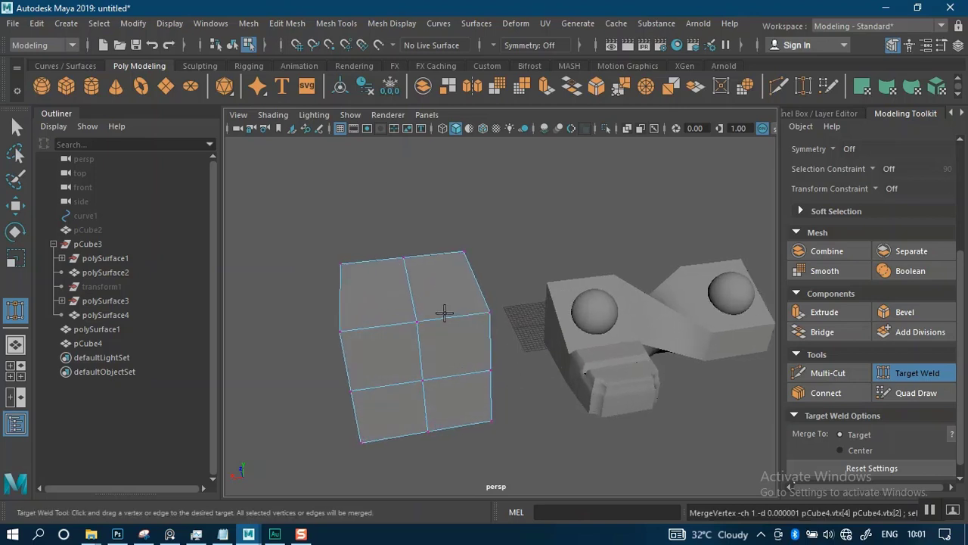
# Step: Return the cube to object mode, leave Target Weld for the Select tool and clear the selection
pyautogui.keyDown('alt'); pyautogui.moveTo(444, 312); pyautogui.dragTo(453, 287); pyautogui.keyUp('alt')
pyautogui.moveTo(453, 287); pyautogui.dragTo(507, 187, button='right')
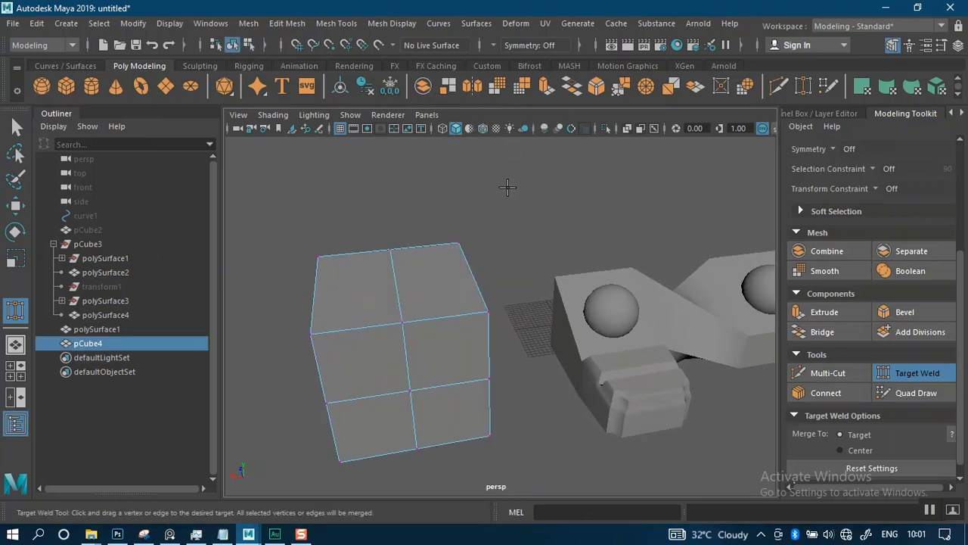
pyautogui.press('q')
pyautogui.click(530, 234)
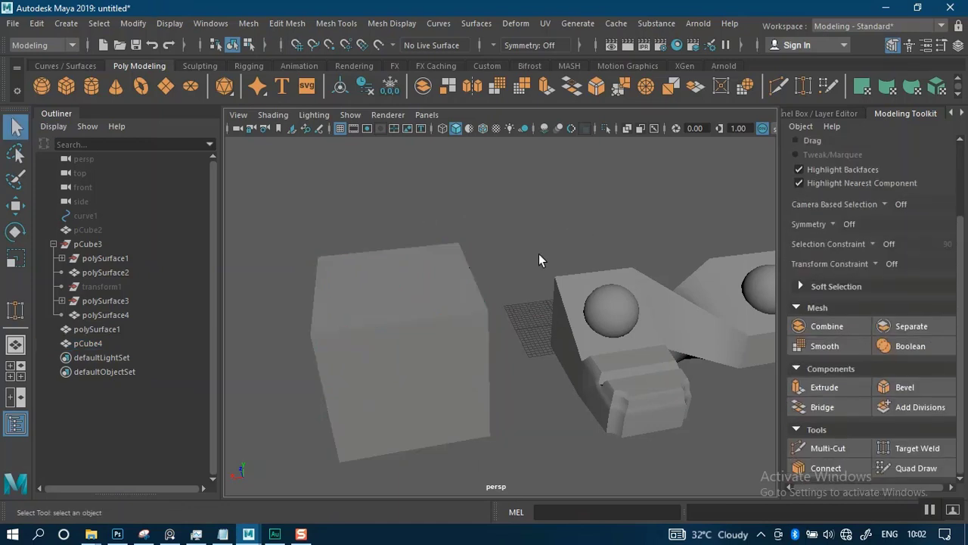
pyautogui.keyDown('alt'); pyautogui.moveTo(539, 260); pyautogui.dragTo(703, 368); pyautogui.keyUp('alt')
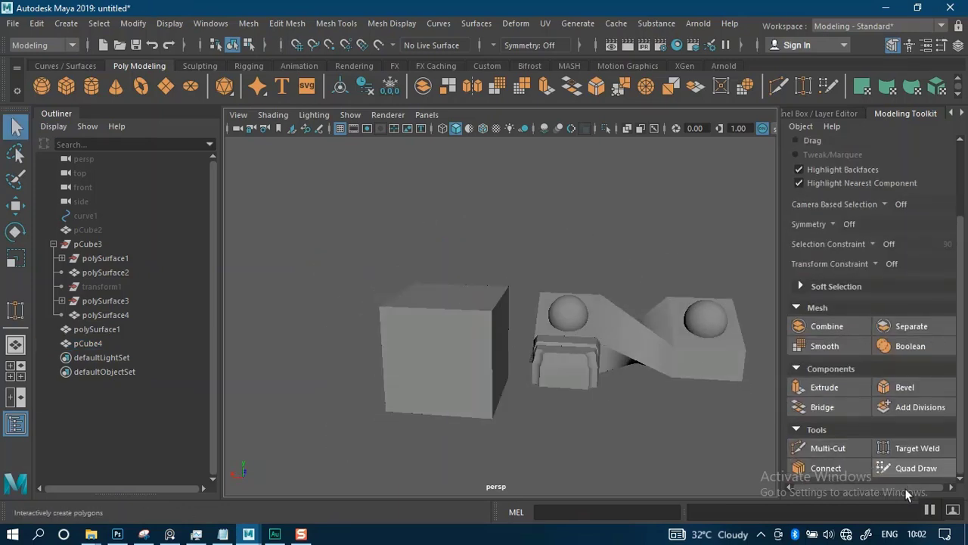